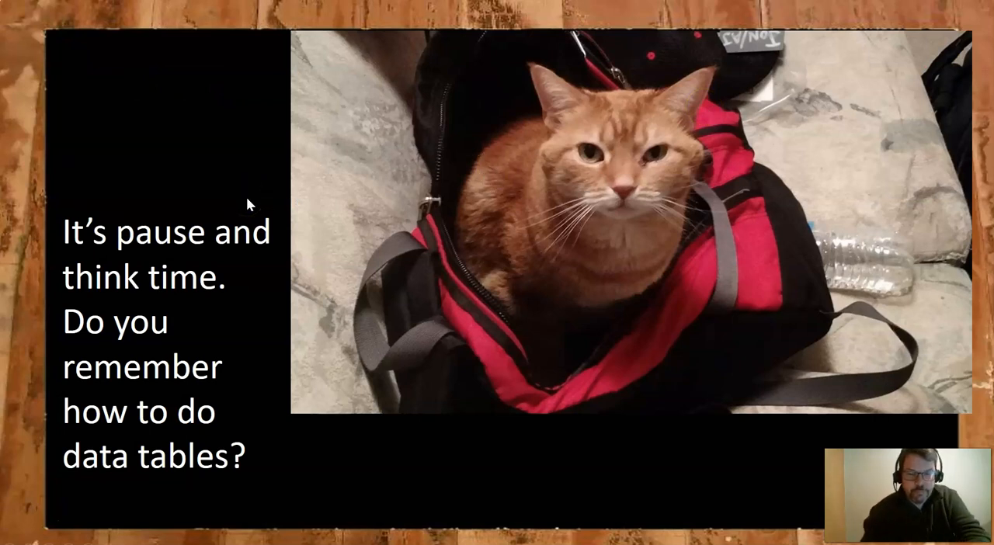
# Open Problem2_2ForChapter6_OneTrial.xlsx from the TempDay03 folder, maximize its window, and display the Solution_Uniform sheet
pyautogui.press('Right')
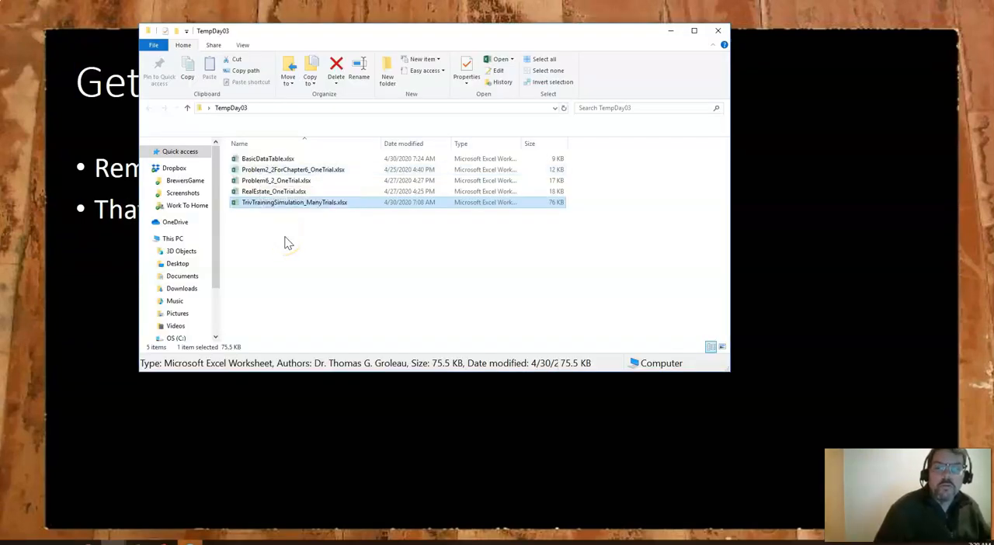
pyautogui.doubleClick(291, 169)
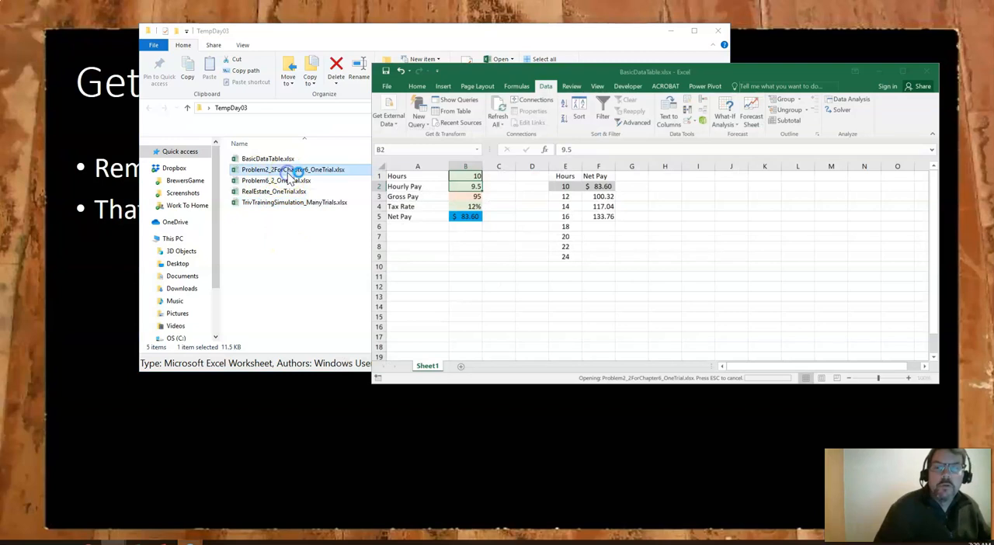
pyautogui.click(669, 28)
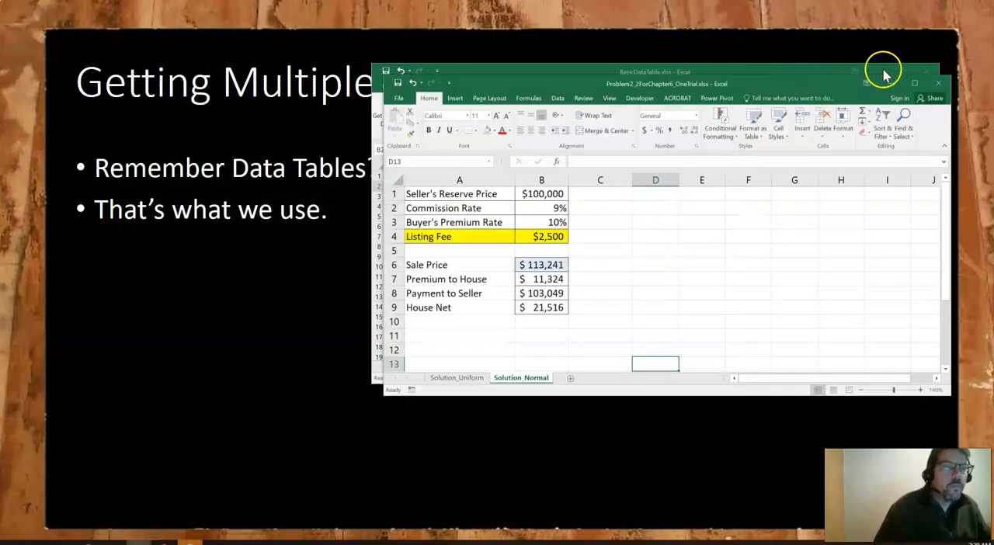
pyautogui.click(886, 77)
pyautogui.click(914, 83)
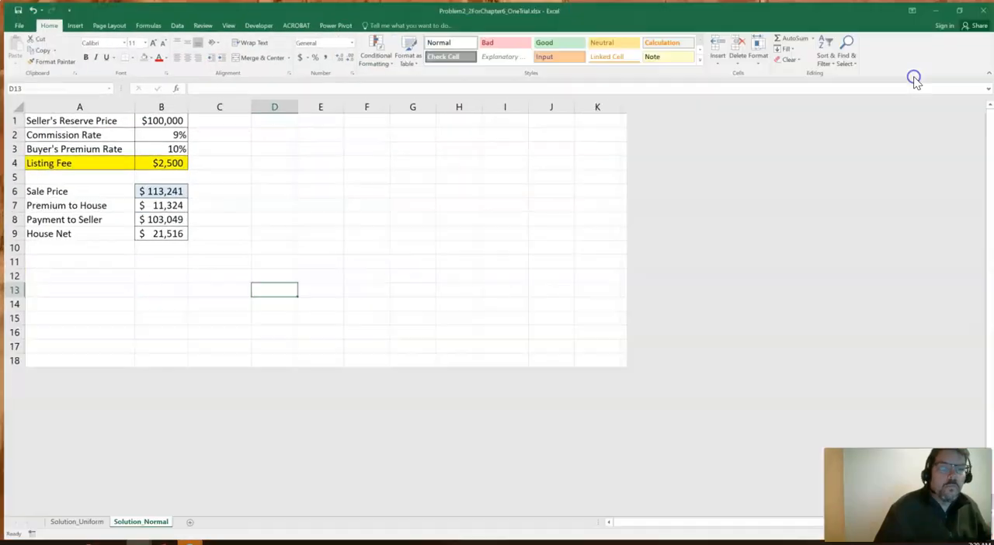
pyautogui.click(86, 317)
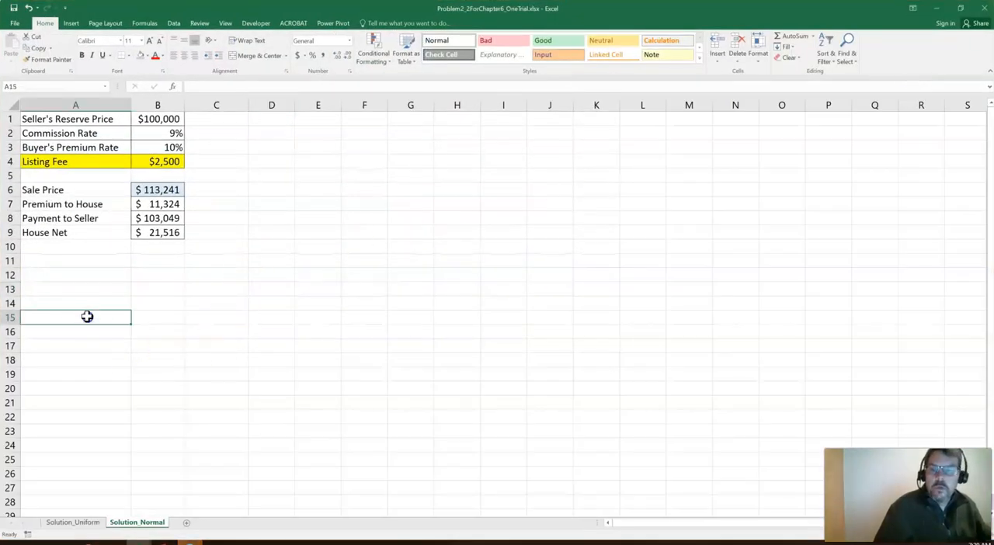
pyautogui.click(84, 522)
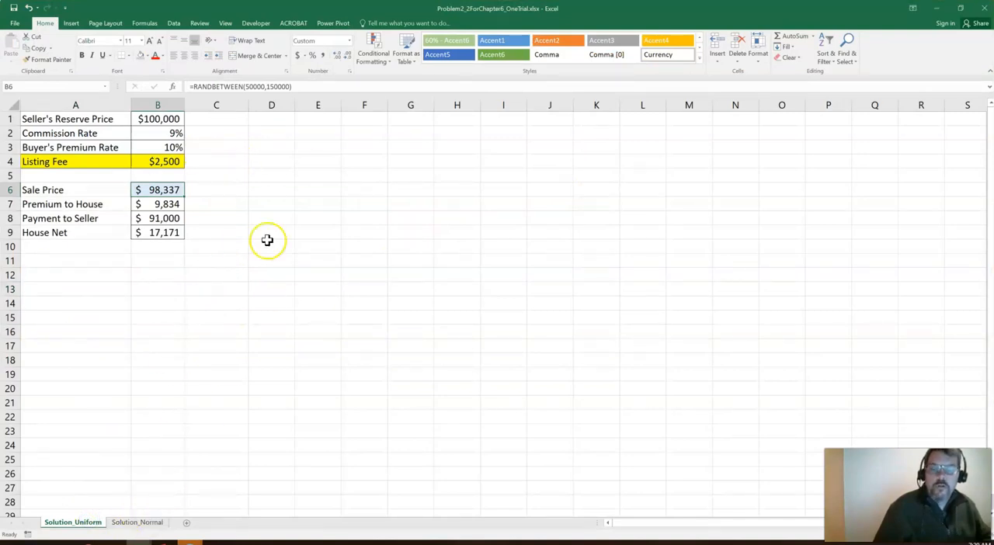
# Fill column E with black and shrink its width to a narrow divider beside the model
pyautogui.click(330, 101)
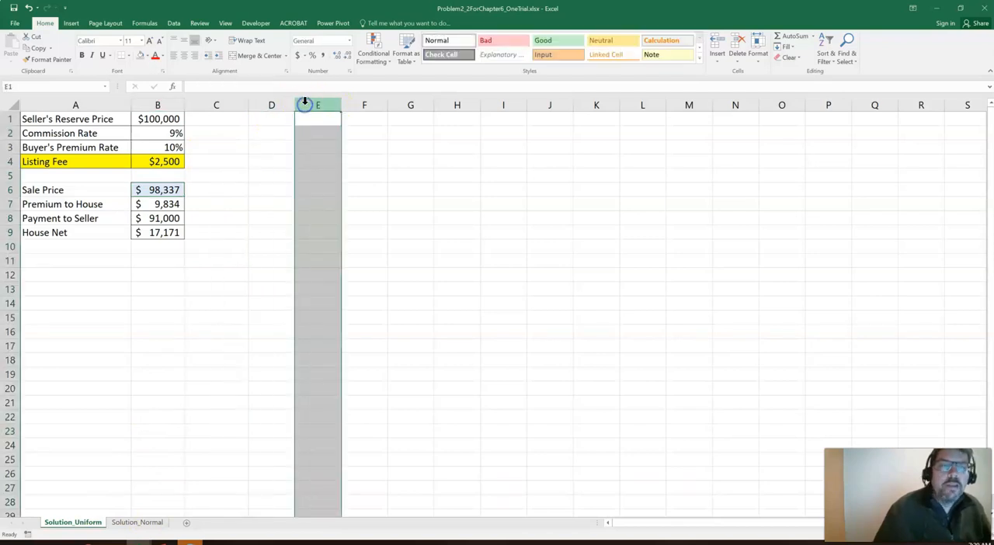
pyautogui.click(147, 58)
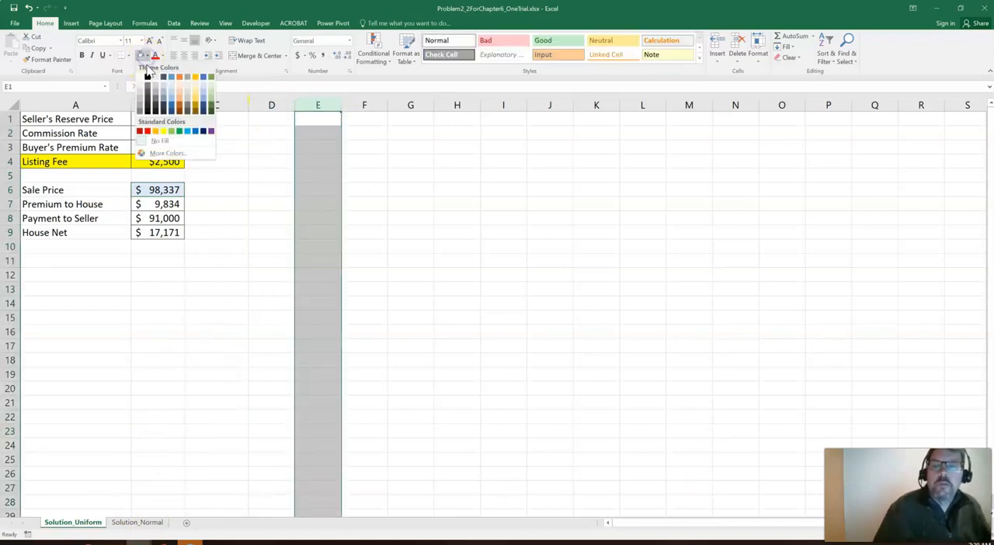
pyautogui.click(149, 77)
pyautogui.click(262, 132)
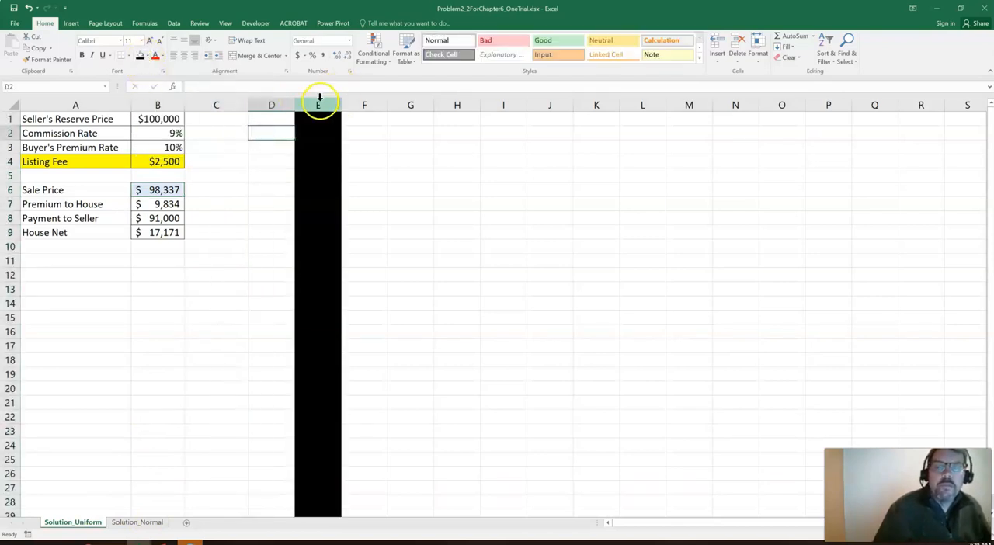
pyautogui.click(321, 103)
pyautogui.moveTo(339, 105); pyautogui.dragTo(308, 114)
pyautogui.click(178, 272)
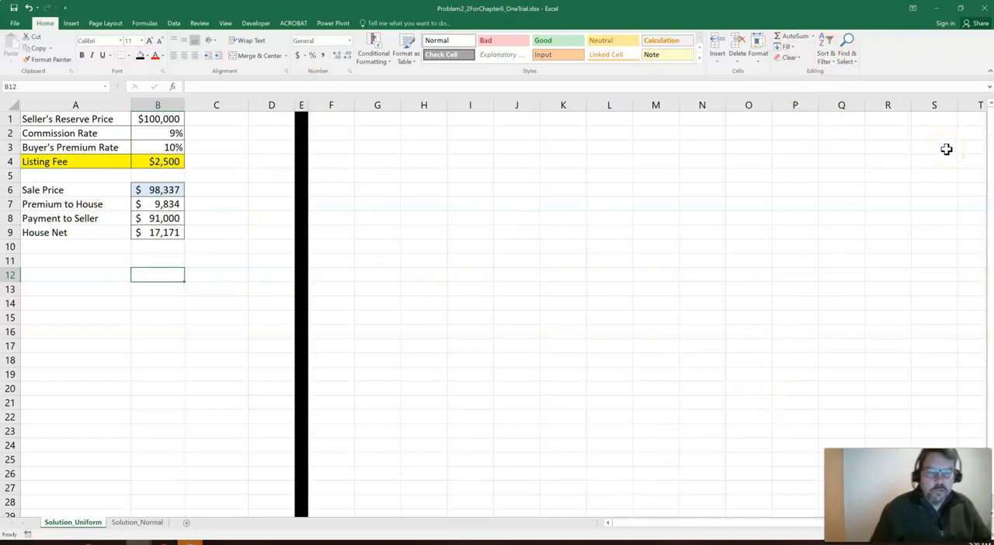
# Enter the headers "Trial" in G1 and "House Net" in H1
pyautogui.click(384, 117)
pyautogui.write('Tri')
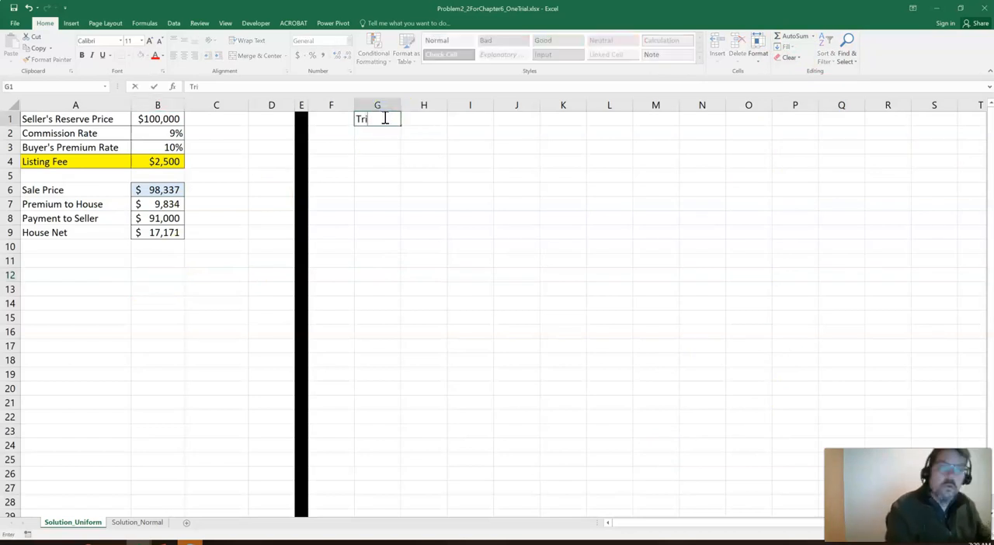
pyautogui.write('al')
pyautogui.press('Tab')
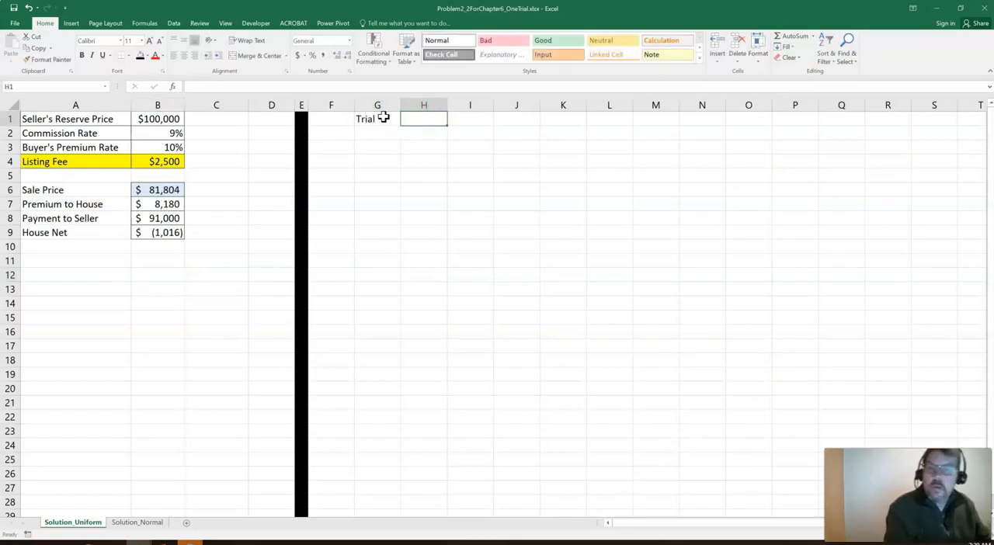
pyautogui.write('House Net')
pyautogui.press('Return')
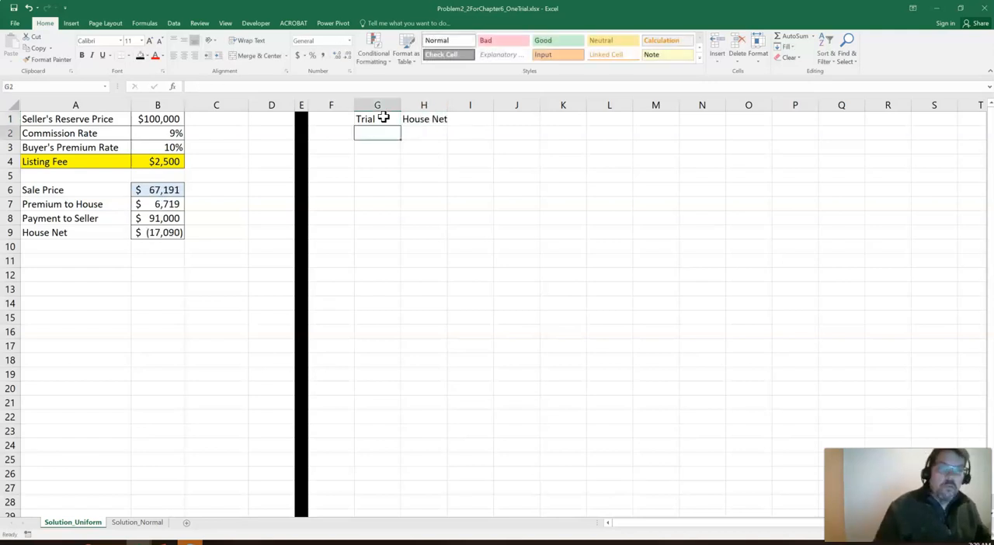
# Make the headers in G1:H1 bold and give them a bottom border
pyautogui.moveTo(379, 118); pyautogui.dragTo(407, 118)
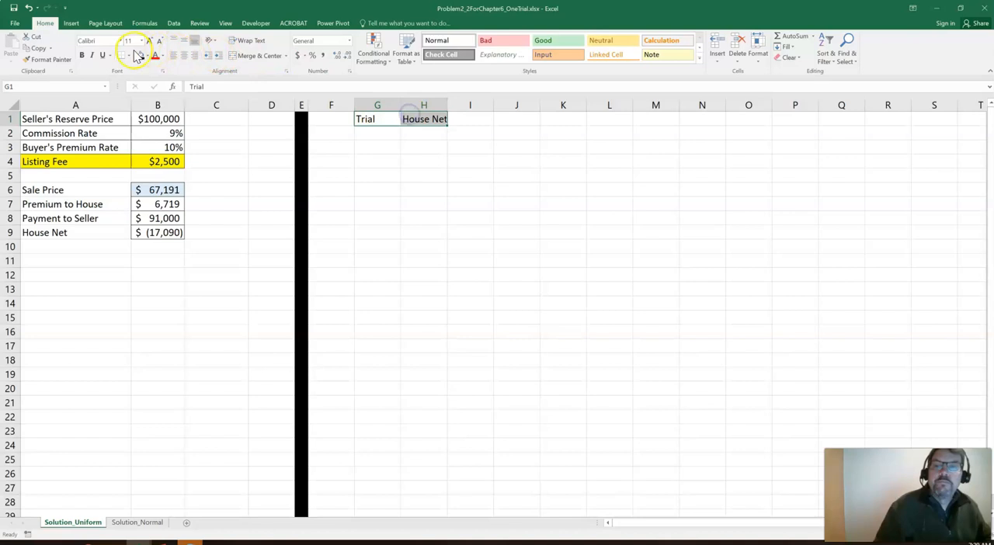
pyautogui.click(82, 56)
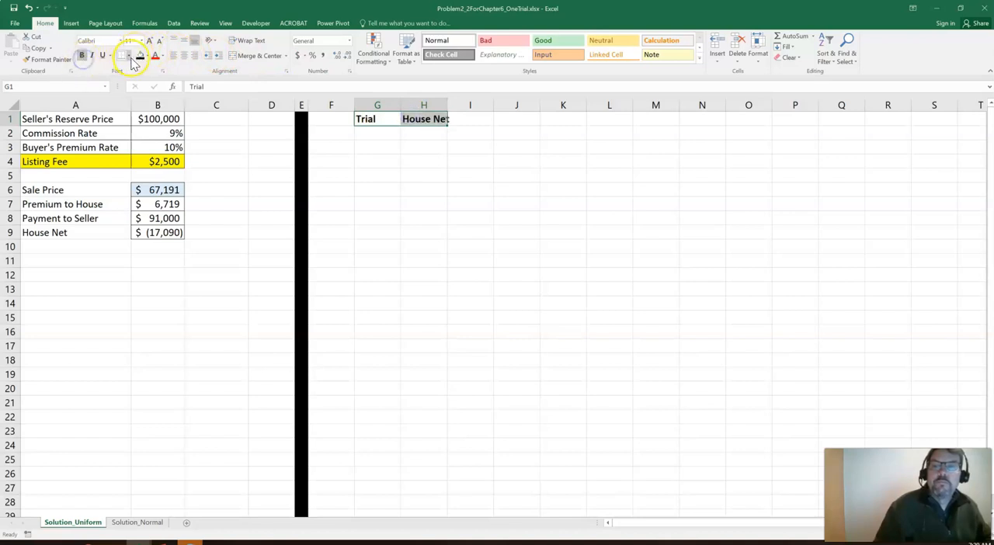
pyautogui.click(129, 56)
pyautogui.click(133, 81)
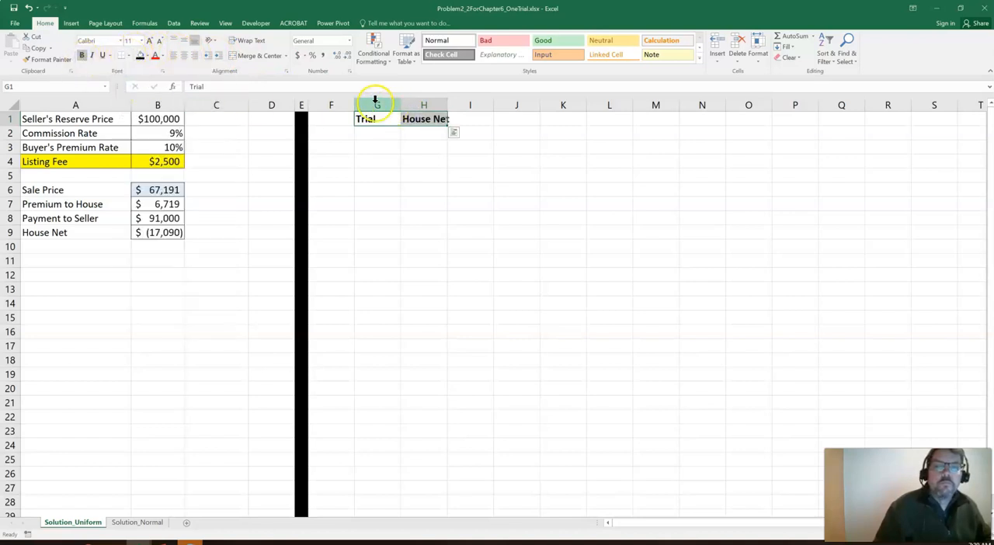
# Center the contents of column G and widen column H to fit the House Net header
pyautogui.click(377, 105)
pyautogui.click(184, 56)
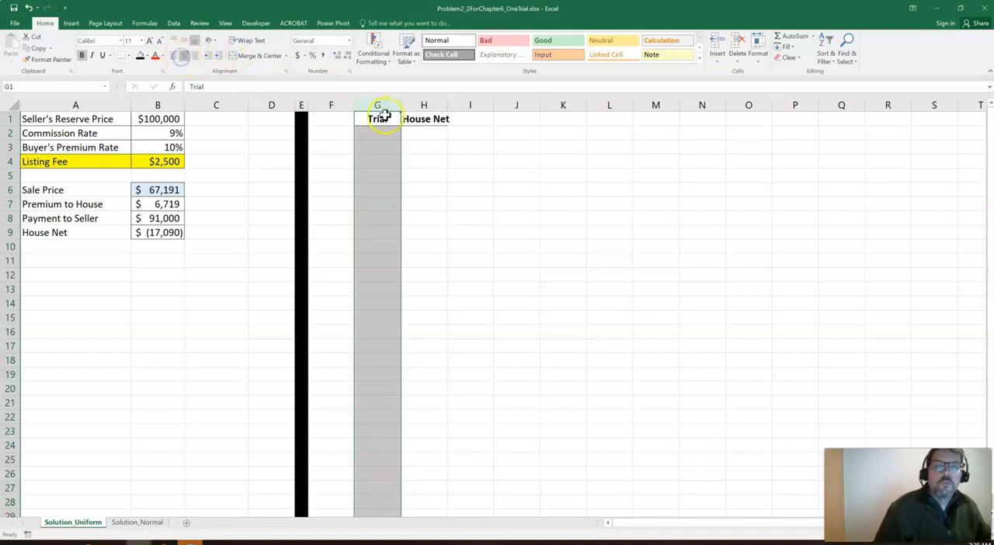
pyautogui.click(408, 105)
pyautogui.doubleClick(448, 104)
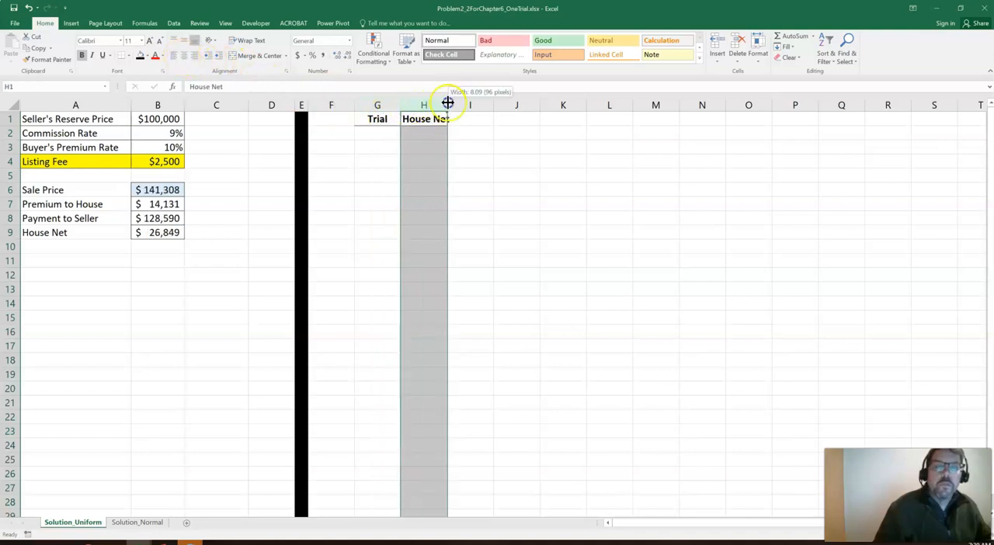
pyautogui.moveTo(448, 104); pyautogui.dragTo(459, 103)
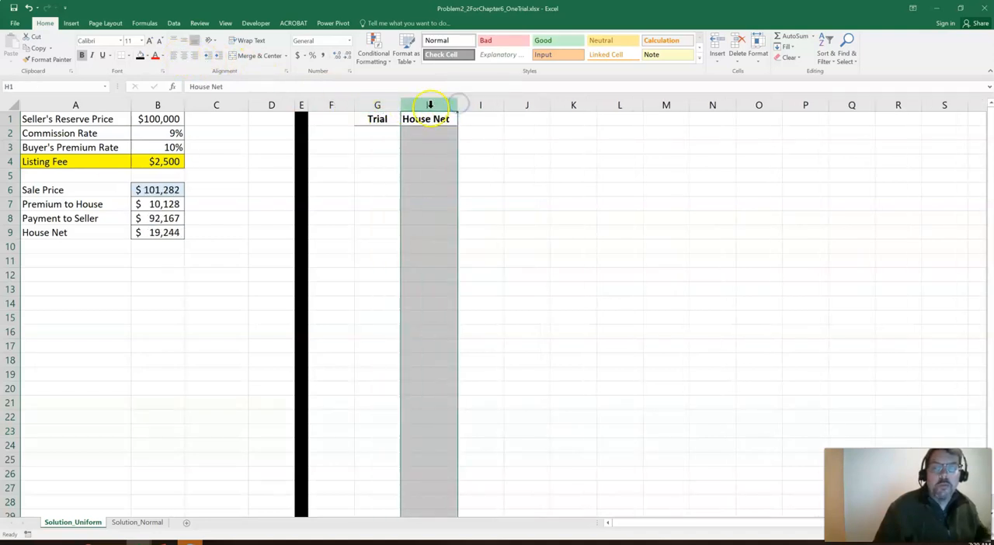
# Enter the first trial numbers 1, 2 and 3 in cells G2 to G4
pyautogui.click(377, 119)
pyautogui.press('Down')
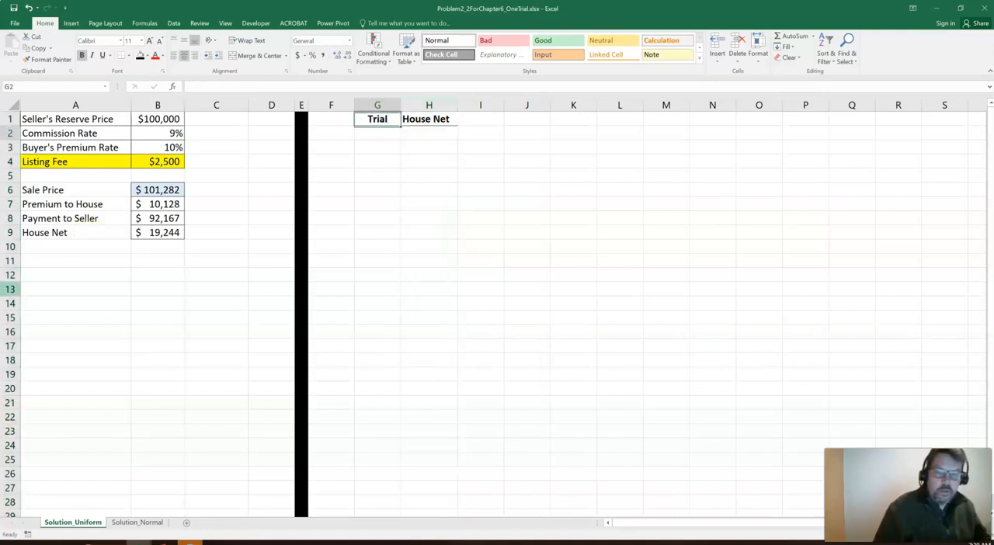
pyautogui.write('1')
pyautogui.press('Return')
pyautogui.write('2')
pyautogui.press('Return')
pyautogui.write('3')
pyautogui.press('Return')
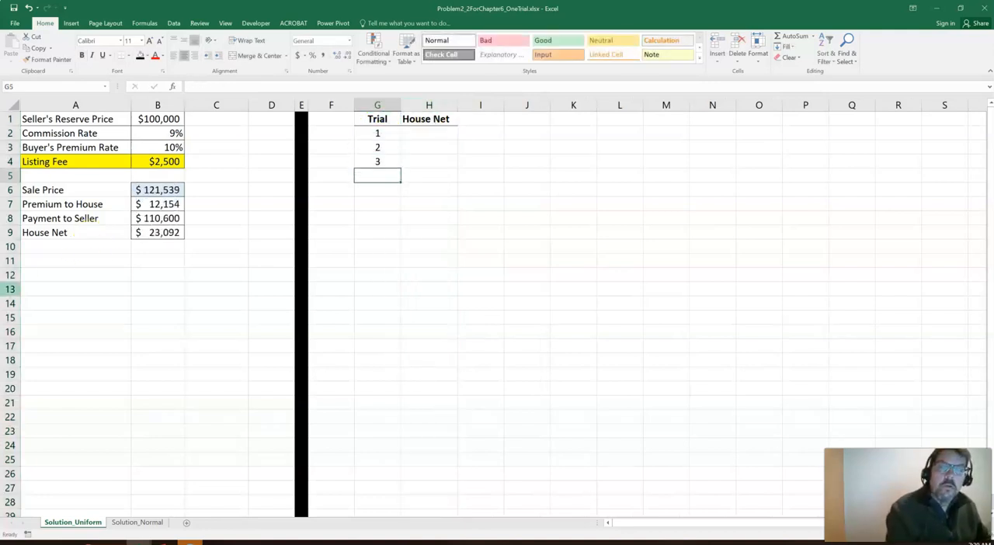
# Extend the trial number series from G3:G4 down to 1000 in G1001 and return to the column's header
pyautogui.press('Up')
pyautogui.press('Up')
pyautogui.hotkey('shift', 'Down')
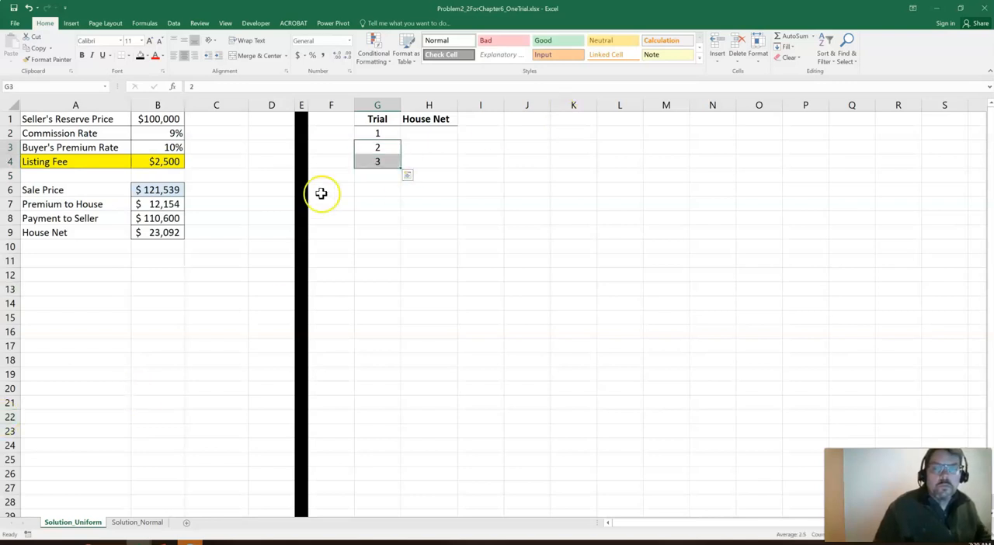
pyautogui.moveTo(401, 170); pyautogui.dragTo(408, 474)
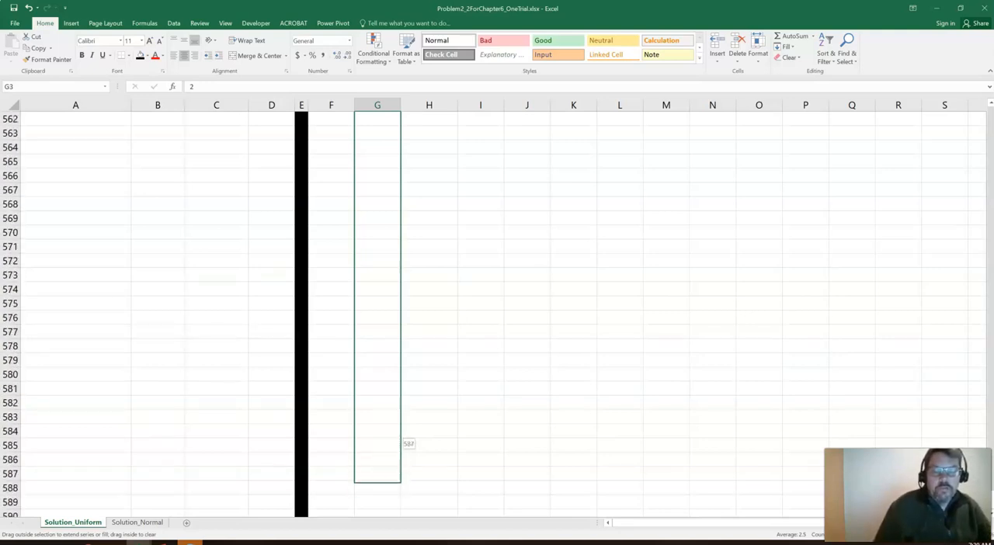
pyautogui.moveTo(401, 533)
pyautogui.mouseDown()
pyautogui.moveTo(396, 508)
pyautogui.moveTo(403, 538)
pyautogui.mouseUp()
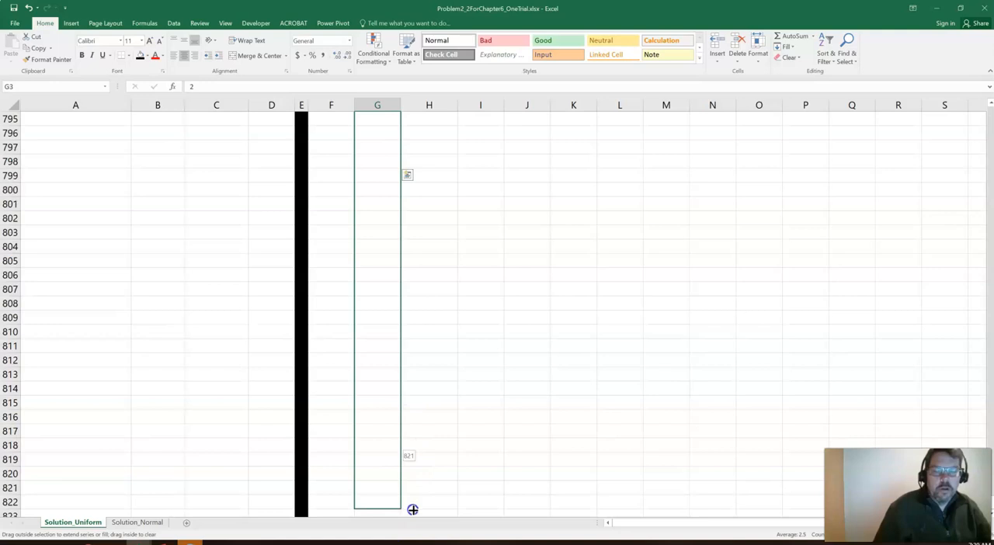
pyautogui.moveTo(410, 522); pyautogui.dragTo(418, 367)
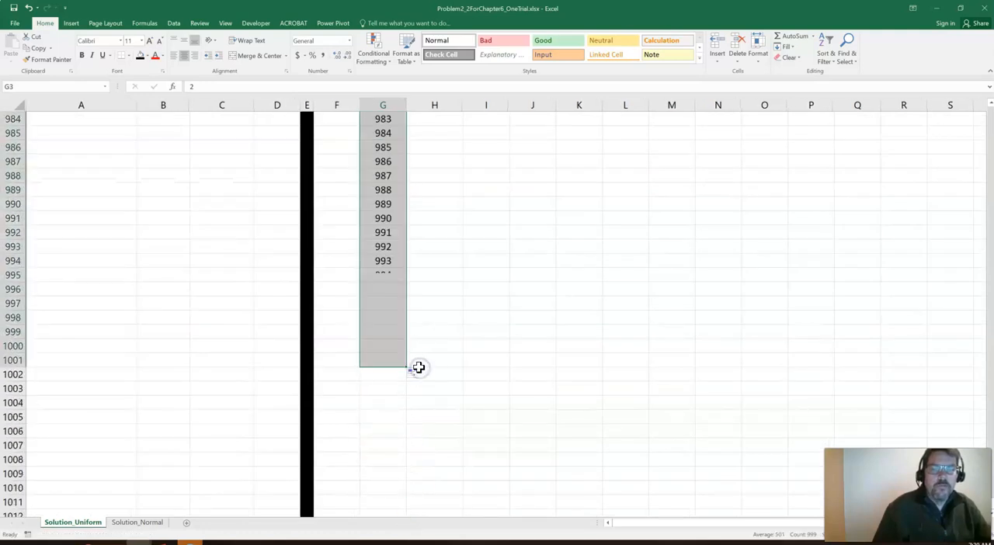
pyautogui.click(404, 340)
pyautogui.click(373, 350)
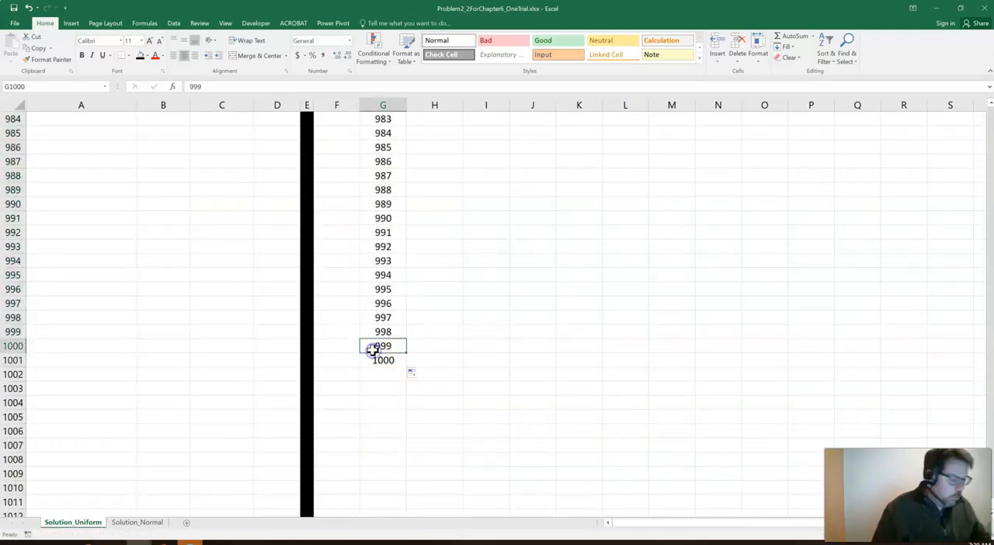
pyautogui.hotkey('ctrl', 'Up')
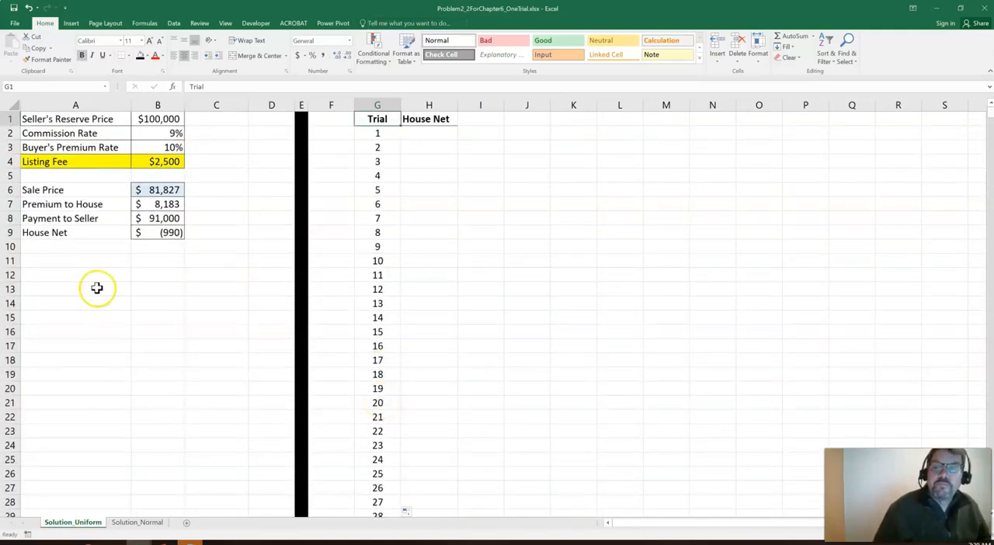
# Link H2 to the model's House Net result in B9 with a formula
pyautogui.click(418, 133)
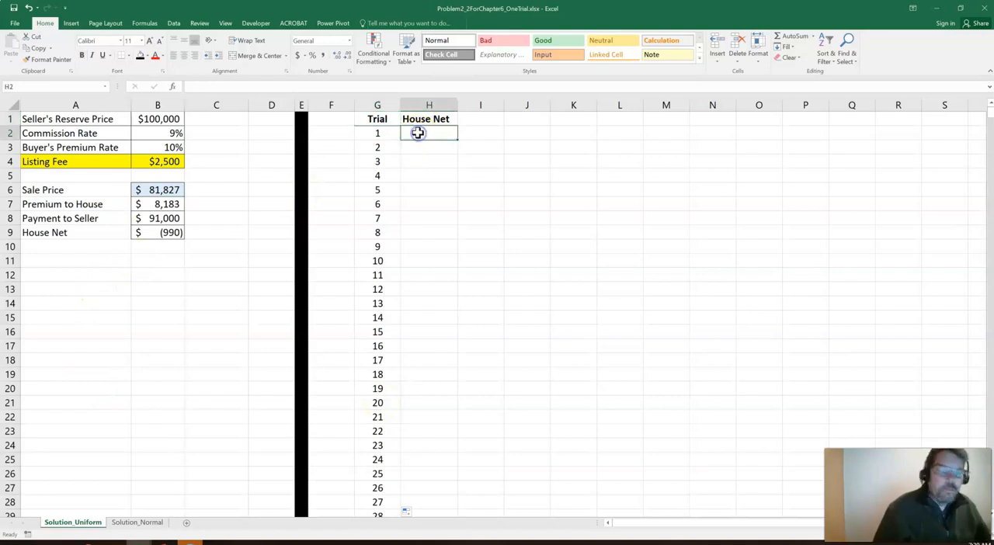
pyautogui.write('=')
pyautogui.click(157, 233)
pyautogui.press('Return')
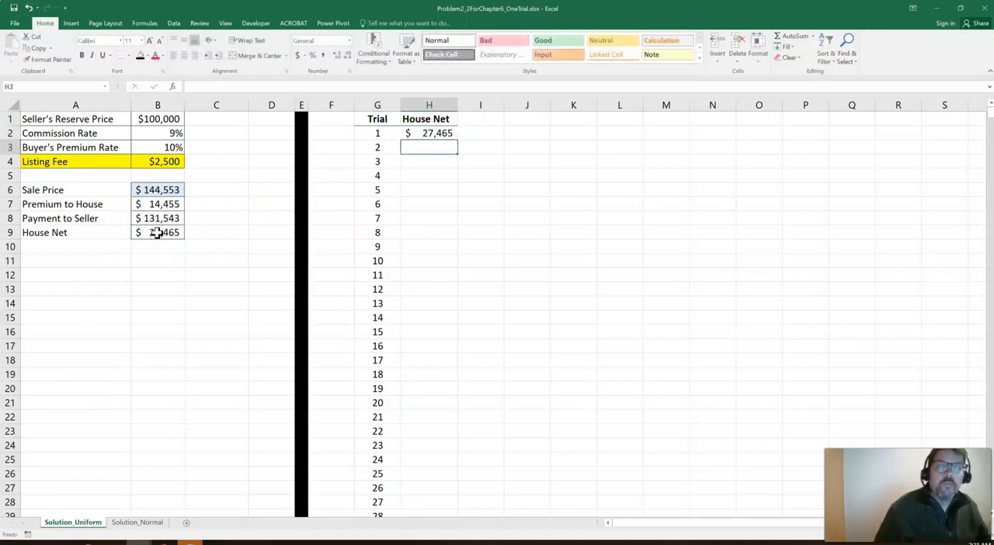
# Move the BasicDataTable.xlsx window out of the way and fill the first trial row, G2:H2, with gray
pyautogui.press('Up')
pyautogui.press('Left')
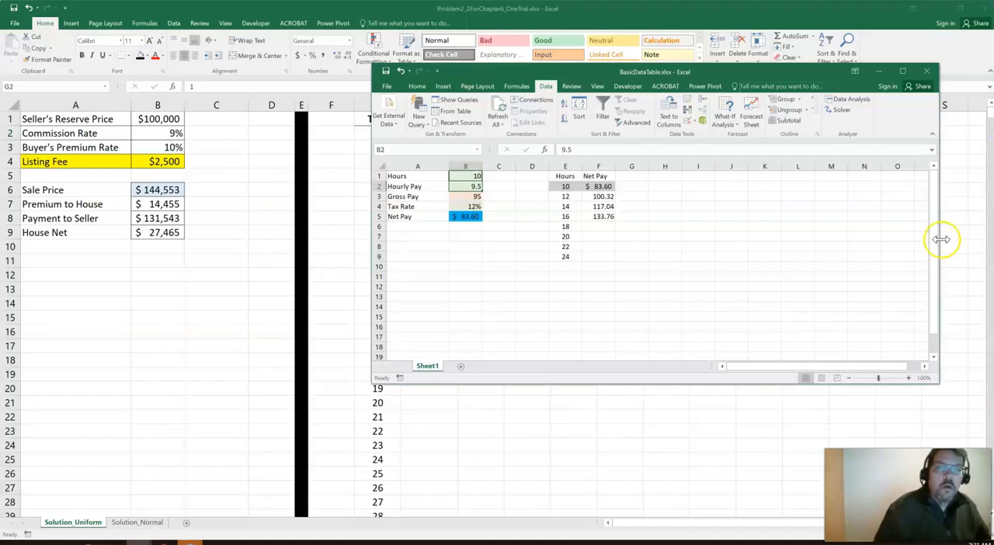
pyautogui.moveTo(593, 76); pyautogui.dragTo(993, 124)
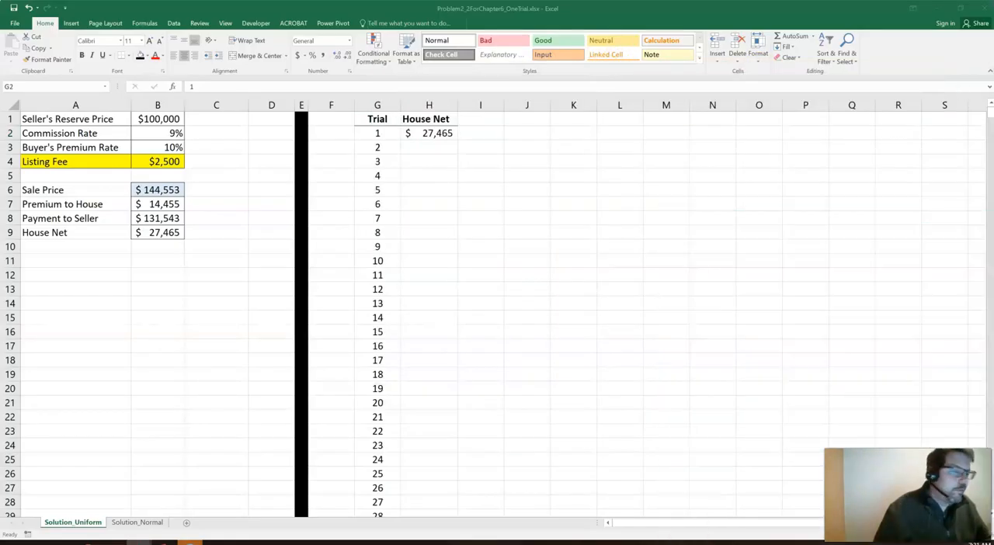
pyautogui.click(371, 132)
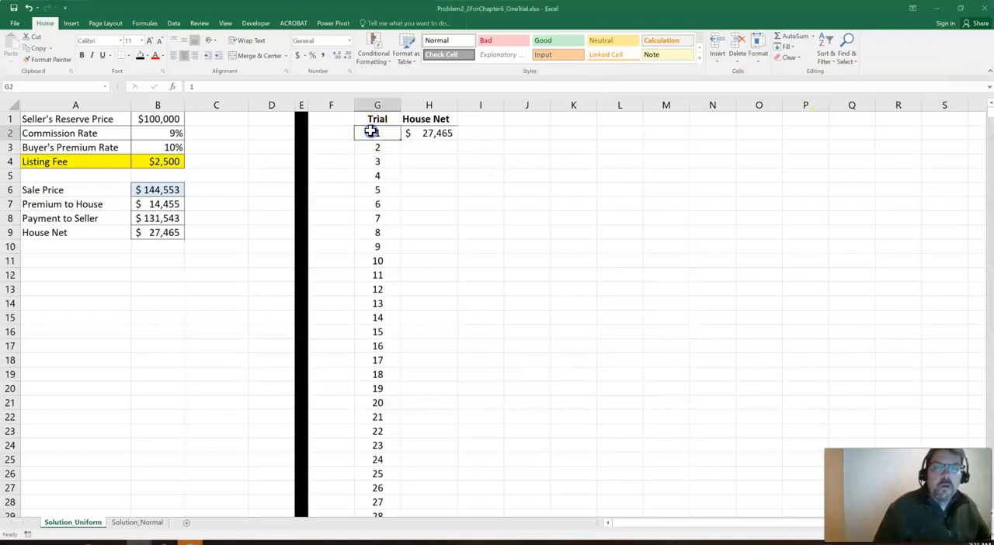
pyautogui.hotkey('shift', 'Right')
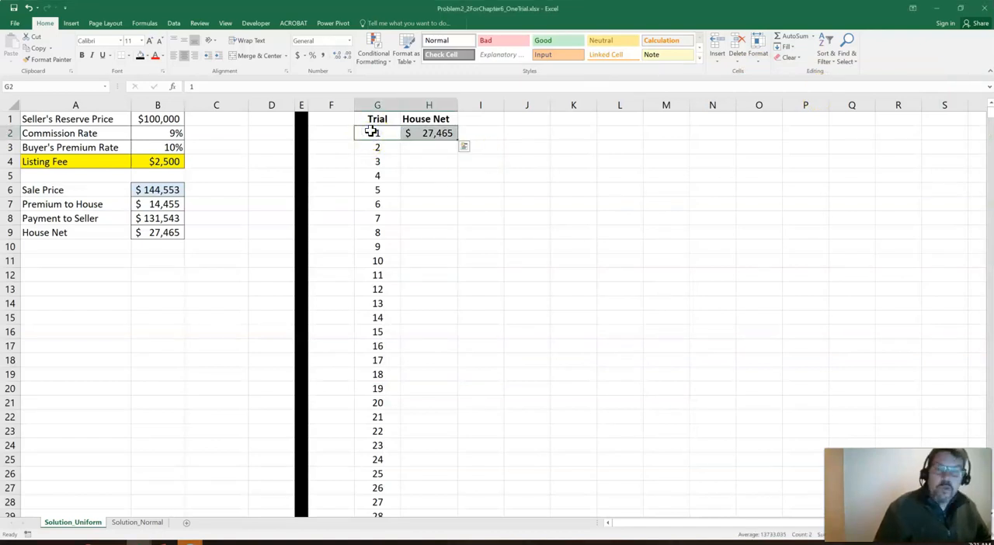
pyautogui.click(148, 57)
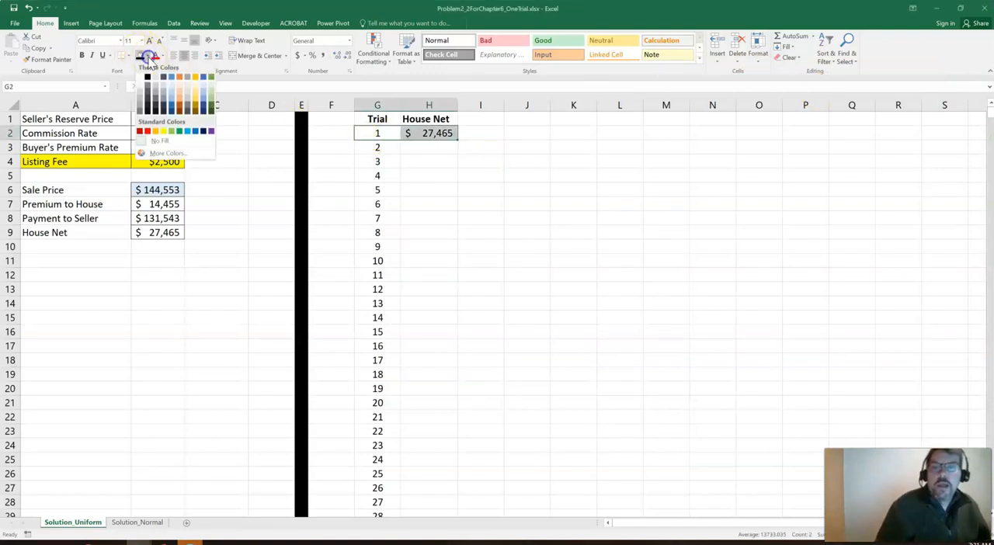
pyautogui.click(157, 92)
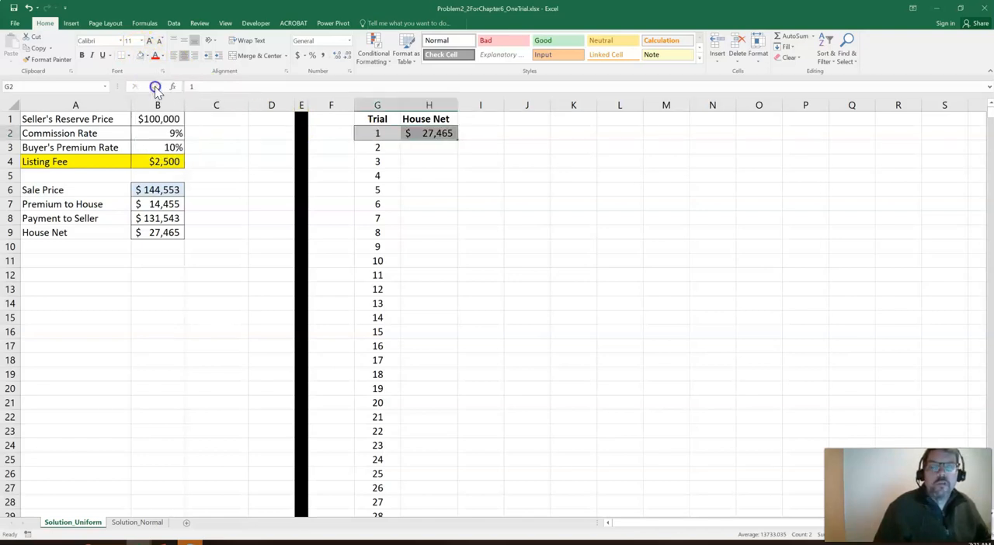
# Bring the BasicDataTable.xlsx example into view, review its Hours series in column E and input cell B1, and close it
pyautogui.click(480, 262)
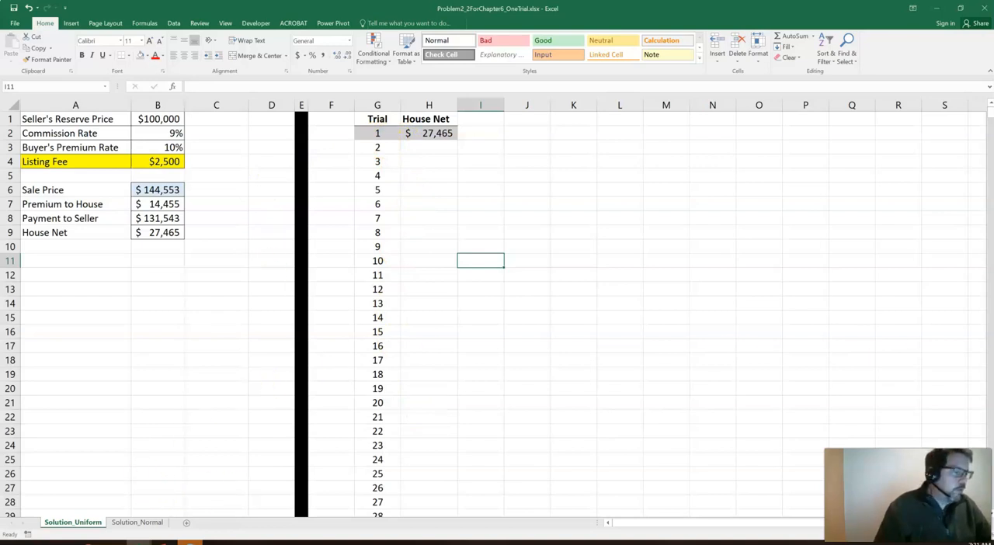
pyautogui.moveTo(993, 210); pyautogui.dragTo(648, 53)
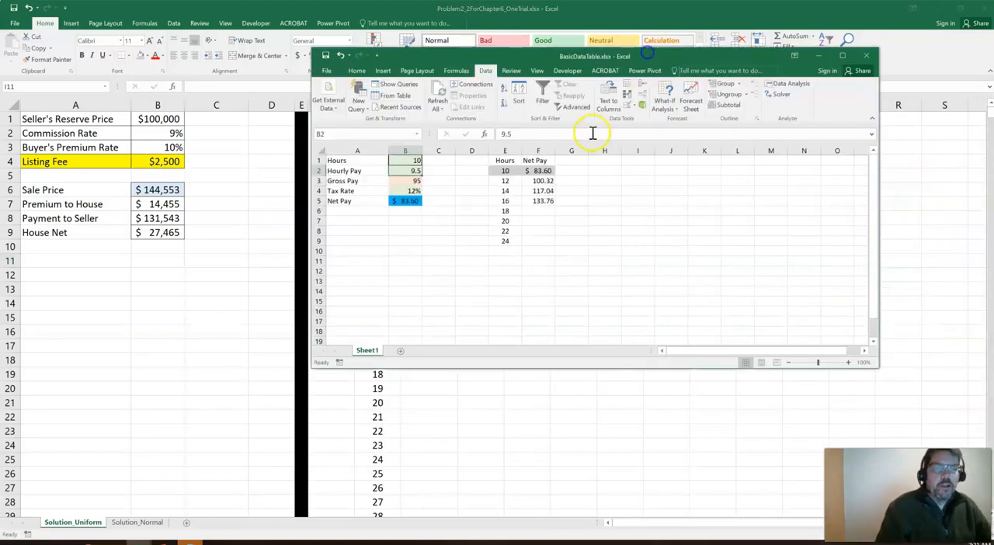
pyautogui.click(505, 191)
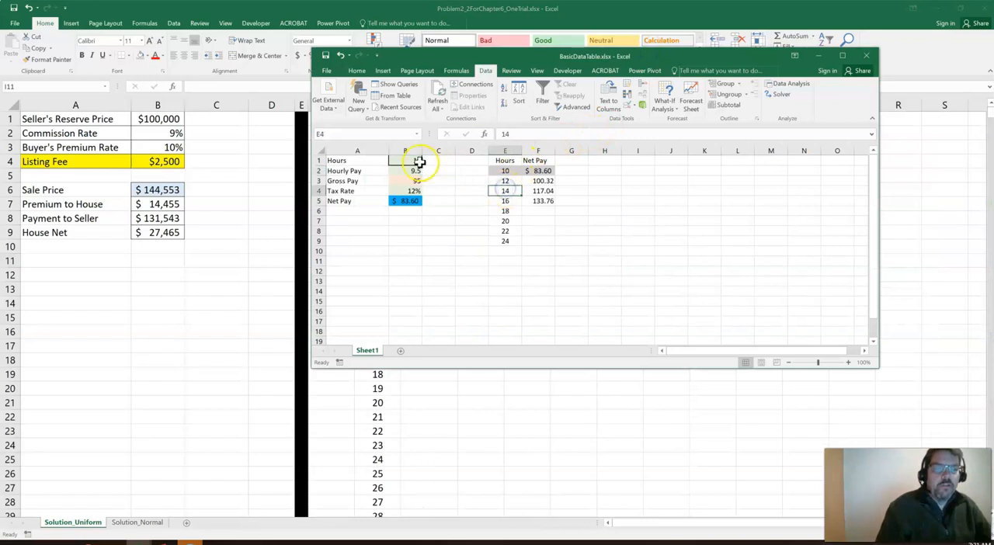
pyautogui.click(418, 160)
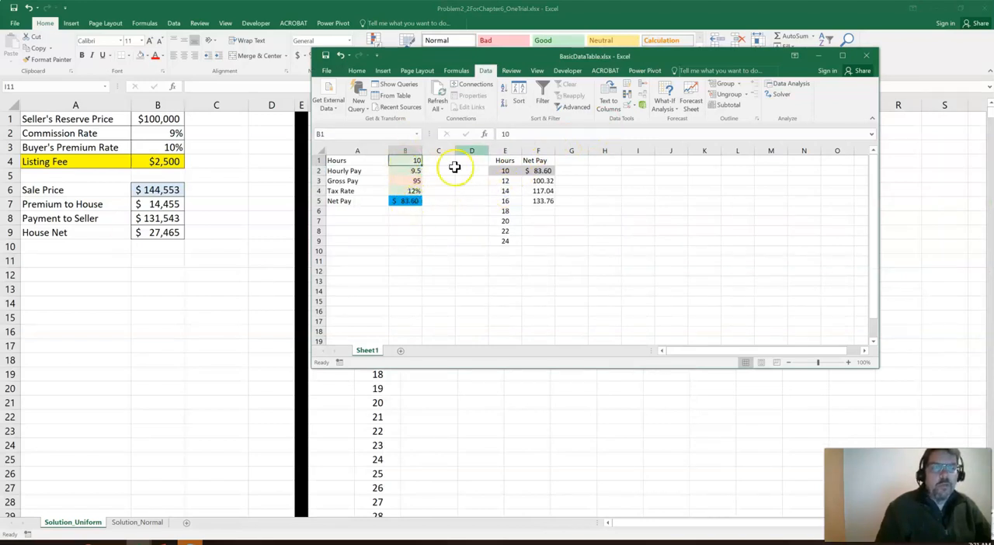
pyautogui.click(865, 55)
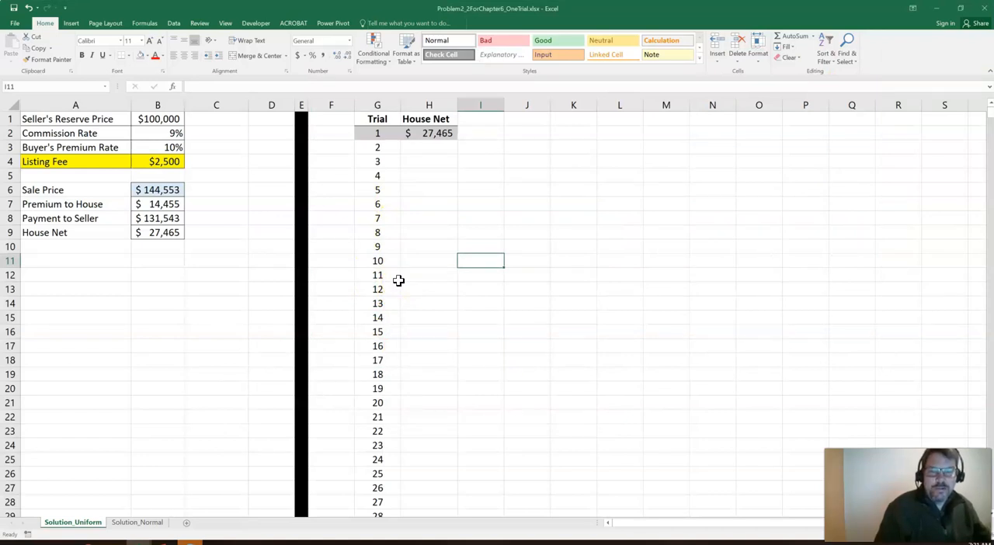
# Enter the test value 5 in K2 to recalculate the one-trial model, and clear the cell again
pyautogui.click(573, 139)
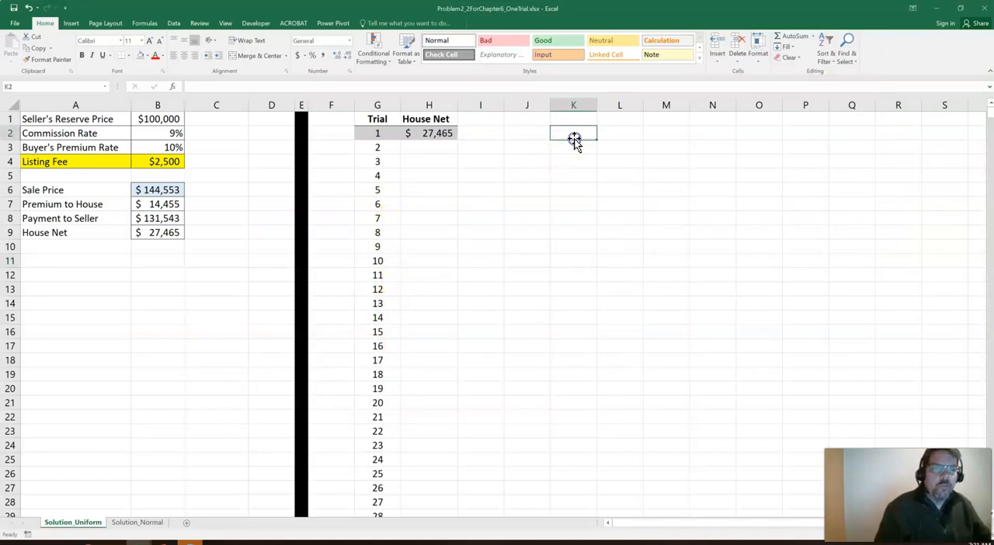
pyautogui.write('=5')
pyautogui.press('Return')
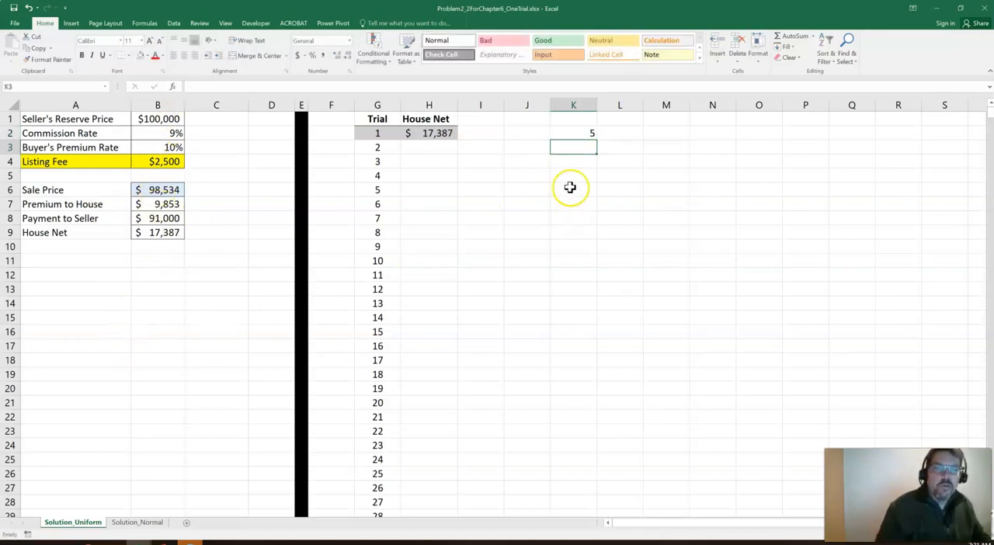
pyautogui.click(579, 133)
pyautogui.press('Delete')
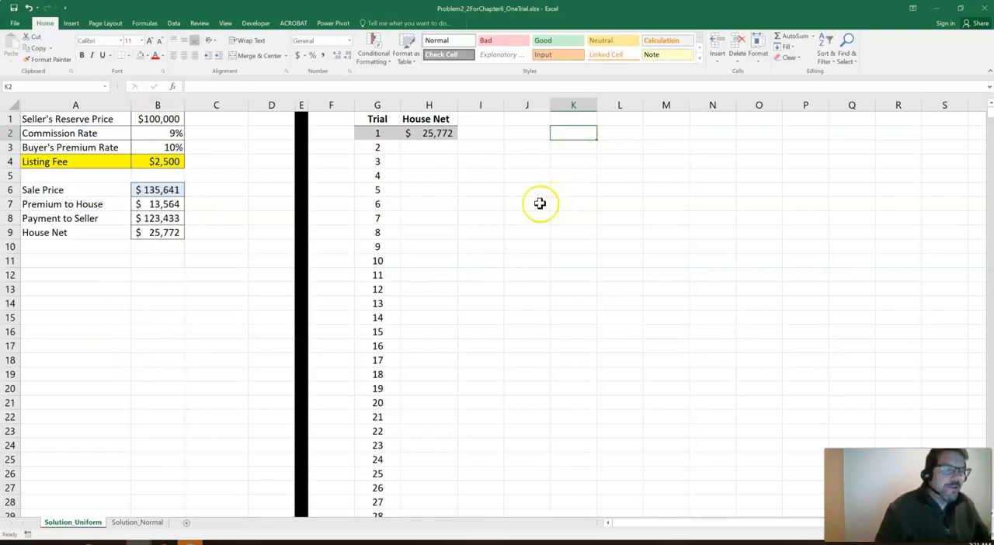
# Link the blank cell F1 to trial number 2 in G3 to recalculate the model
pyautogui.click(374, 147)
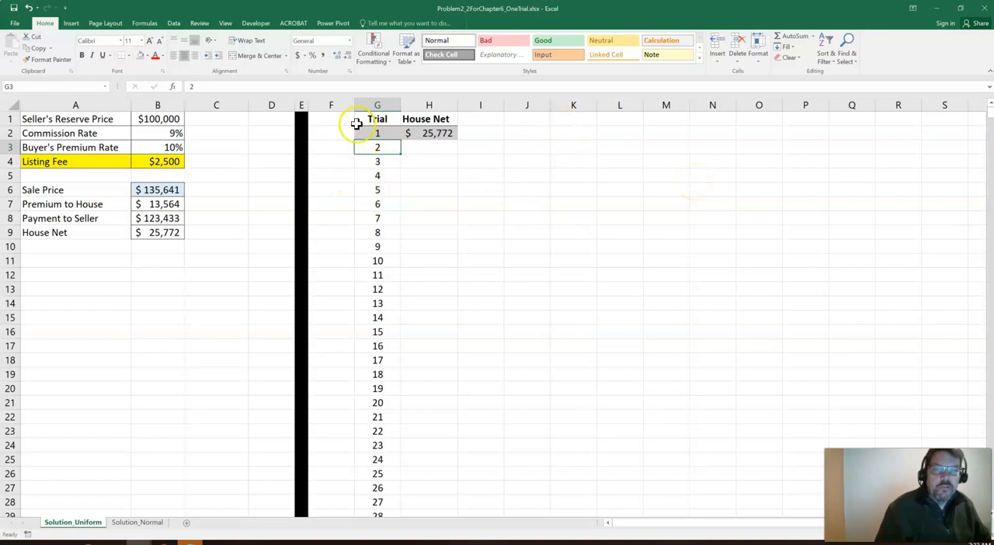
pyautogui.click(332, 116)
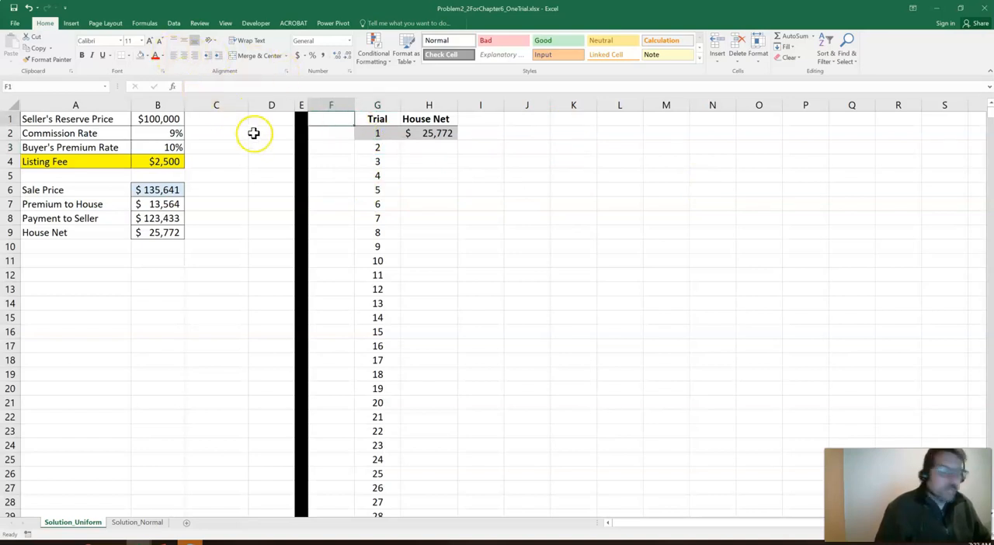
pyautogui.write('=')
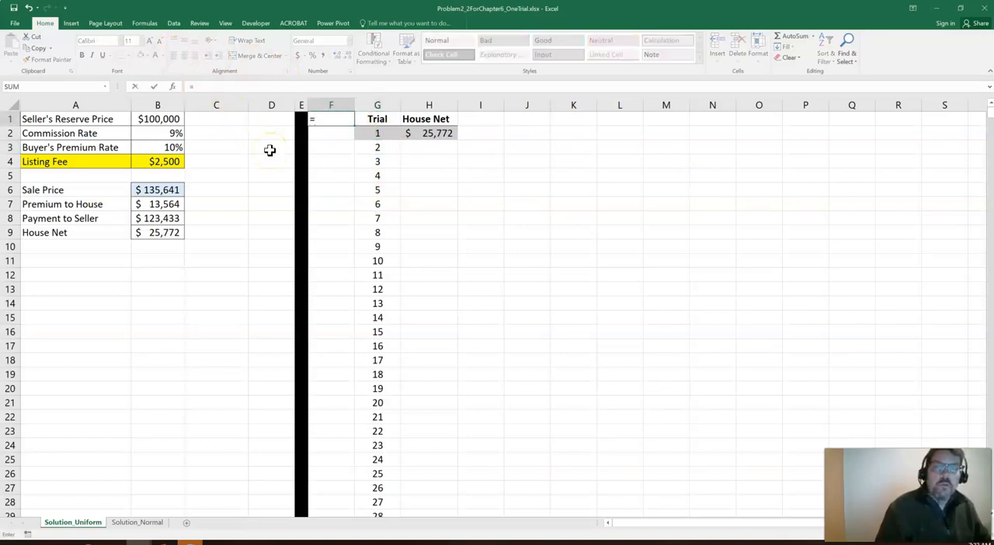
pyautogui.click(390, 146)
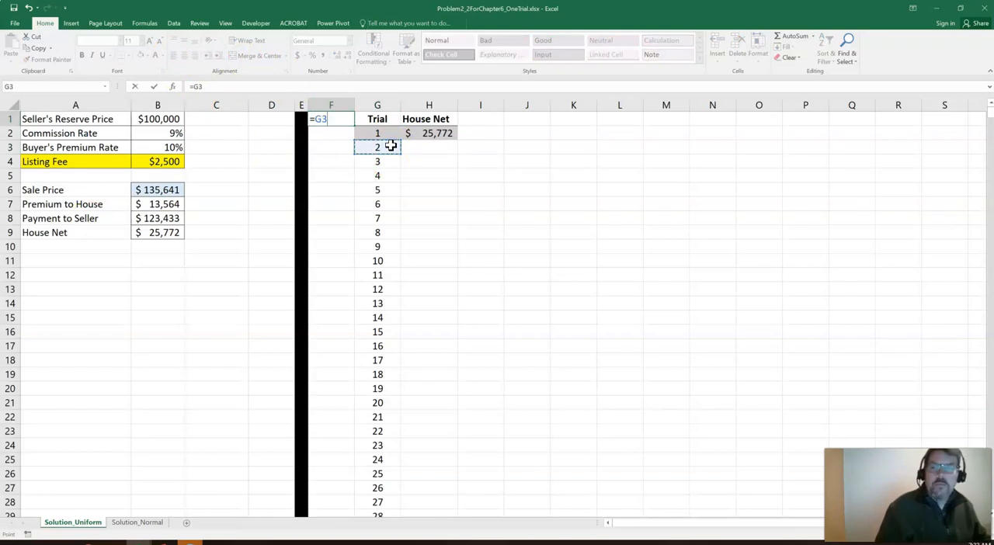
pyautogui.press('Return')
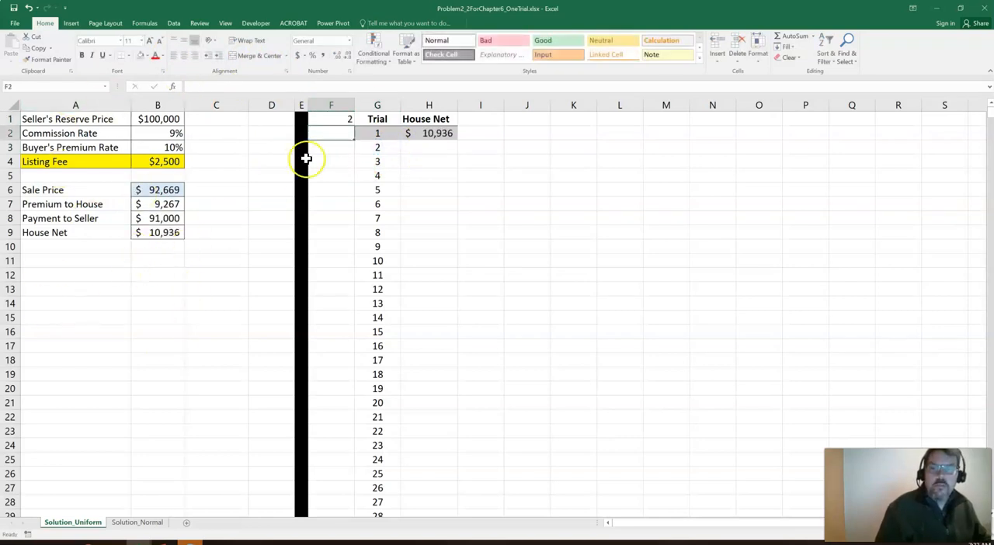
# Replace the formula in F1 with a link to trial number 3 in G4
pyautogui.click(343, 118)
pyautogui.write('=')
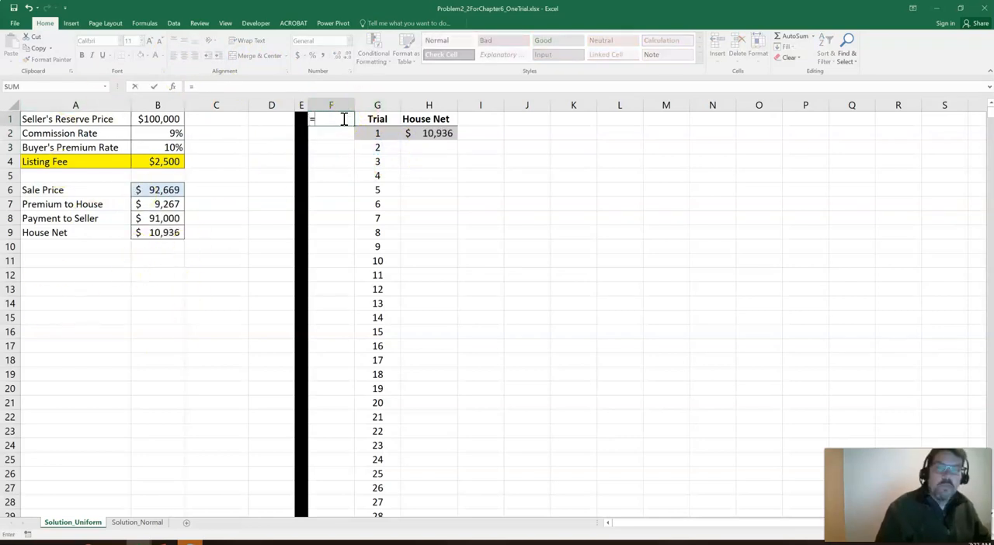
pyautogui.click(374, 160)
pyautogui.press('Return')
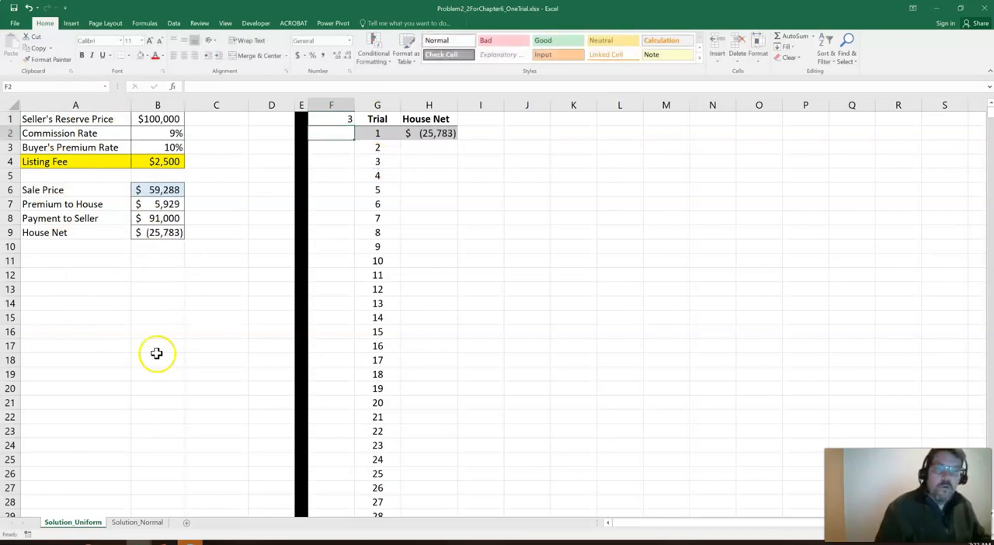
# Review the Trial column beside F1 and clear the test formula from F1
pyautogui.click(329, 118)
pyautogui.click(378, 105)
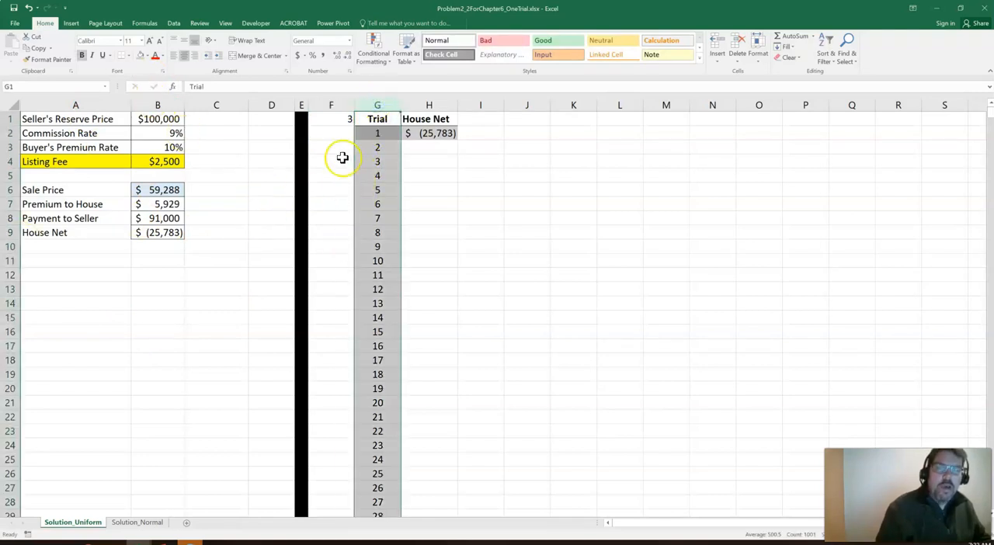
pyautogui.click(338, 122)
pyautogui.press('Delete')
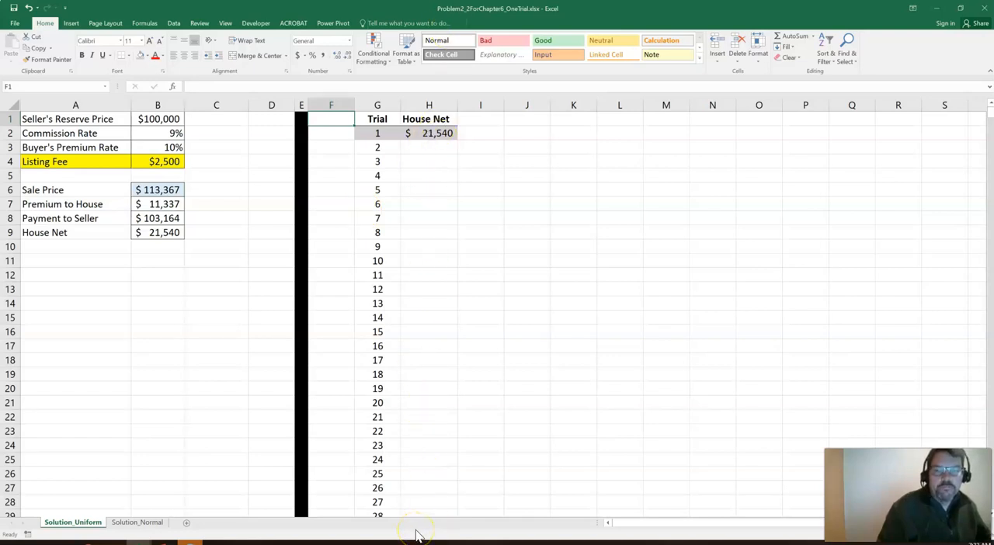
pyautogui.moveTo(368, 133); pyautogui.dragTo(420, 130)
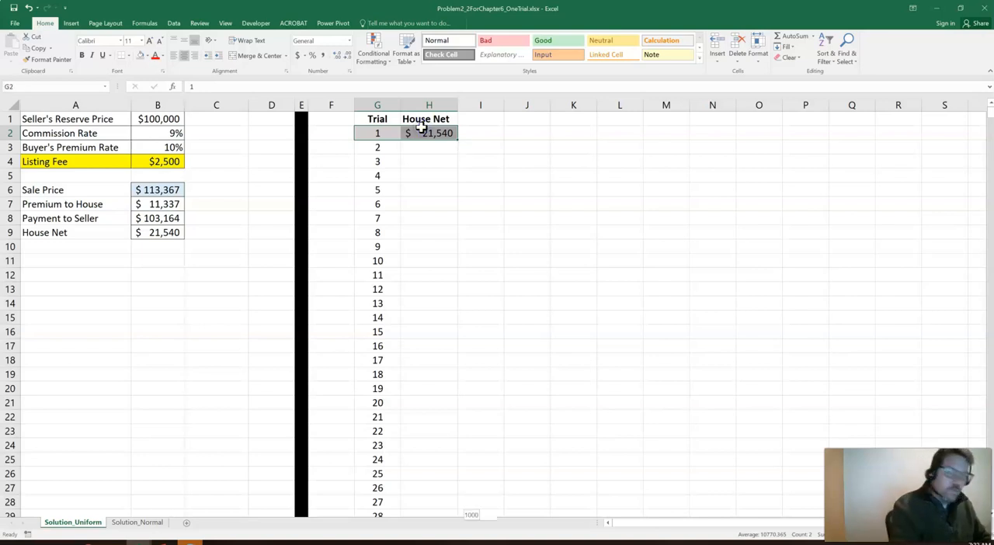
pyautogui.hotkey('ctrl', 'shift', 'Down')
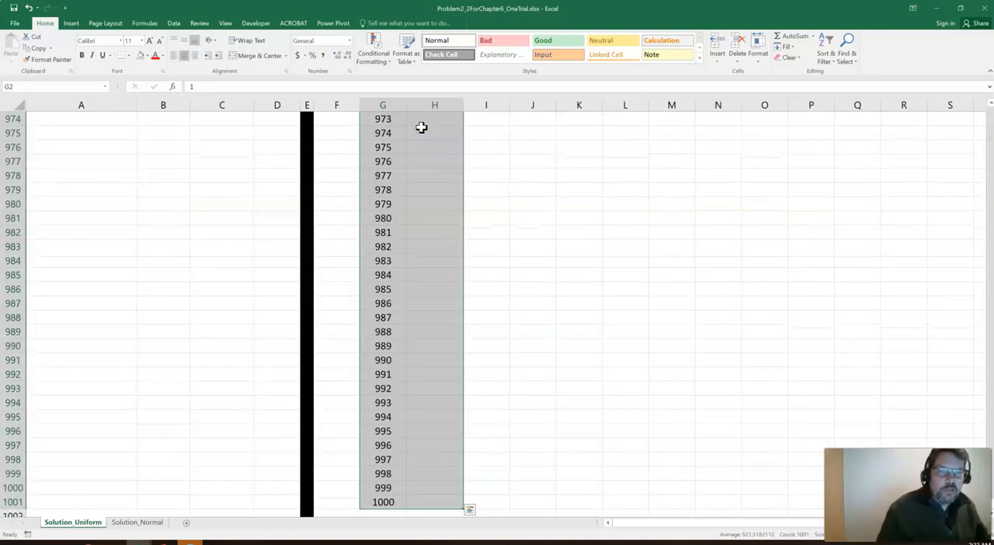
pyautogui.scroll(9, 956, 146)
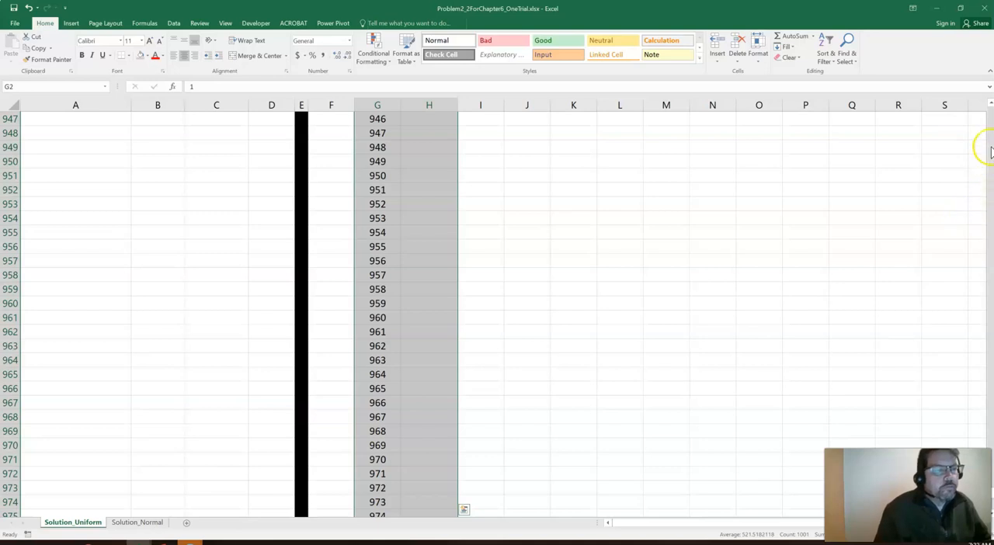
pyautogui.scroll(6, 990, 140)
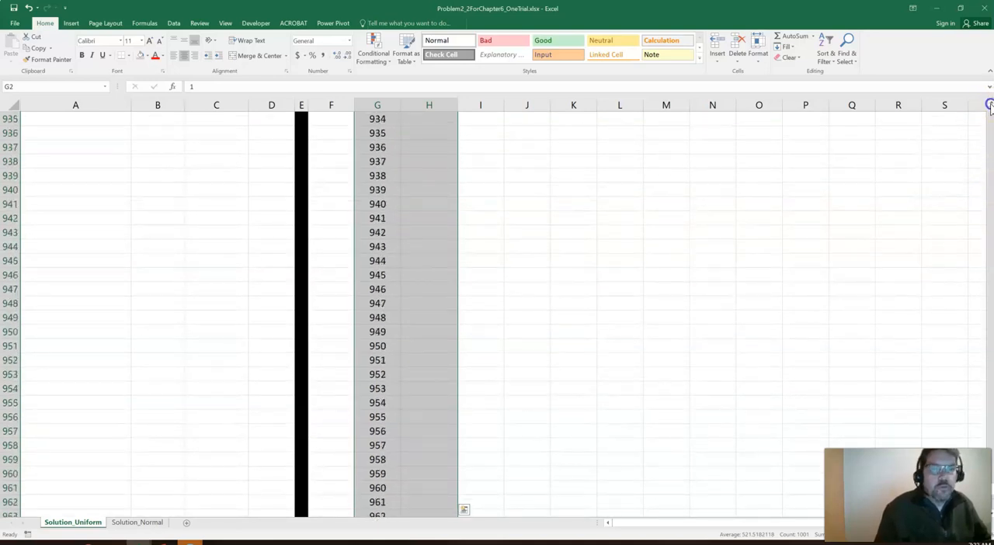
pyautogui.scroll(1, 568, 213)
pyautogui.click(572, 215)
pyautogui.scroll(6, 466, 295)
pyautogui.scroll(-10, 404, 388)
# Select the trial table G1:H1001, extending upward from its last row, and start a what-if Data Table on it
pyautogui.click(379, 446)
pyautogui.hotkey('ctrl', 'Down')
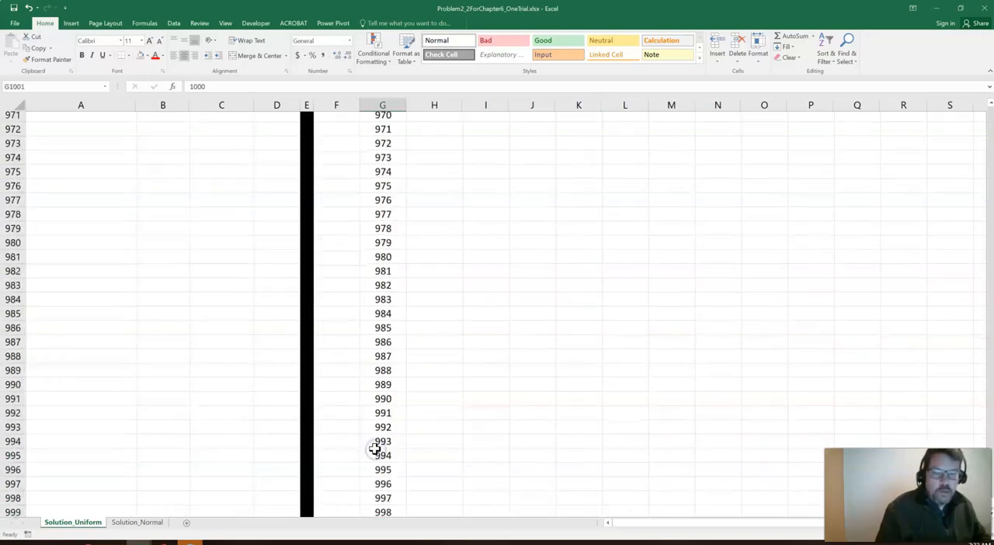
pyautogui.hotkey('shift', 'Right')
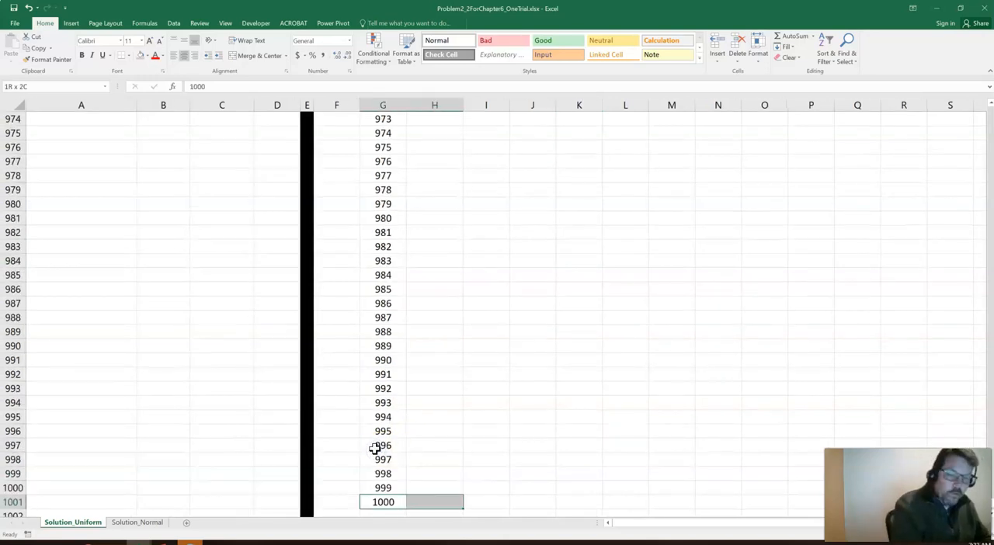
pyautogui.hotkey('ctrl', 'shift', 'Up')
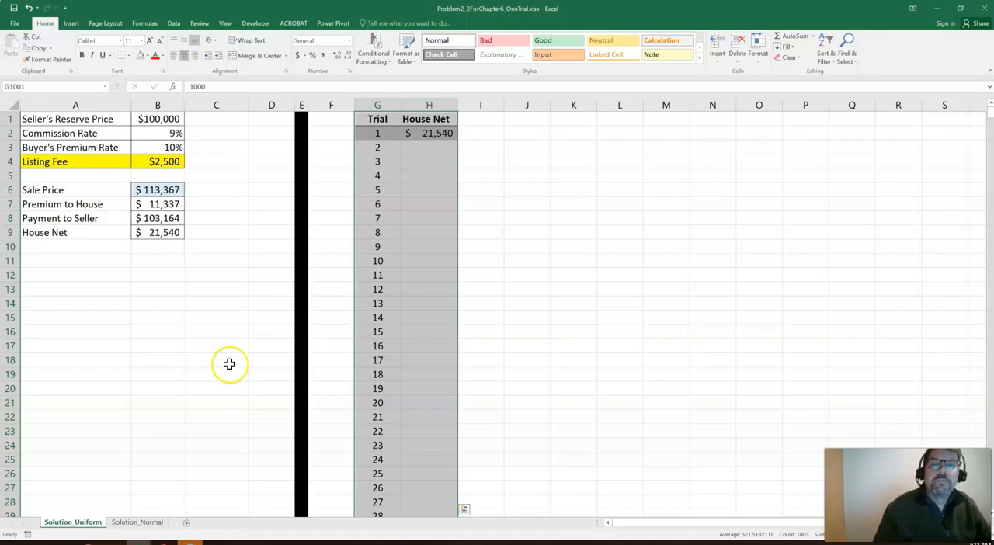
pyautogui.click(174, 23)
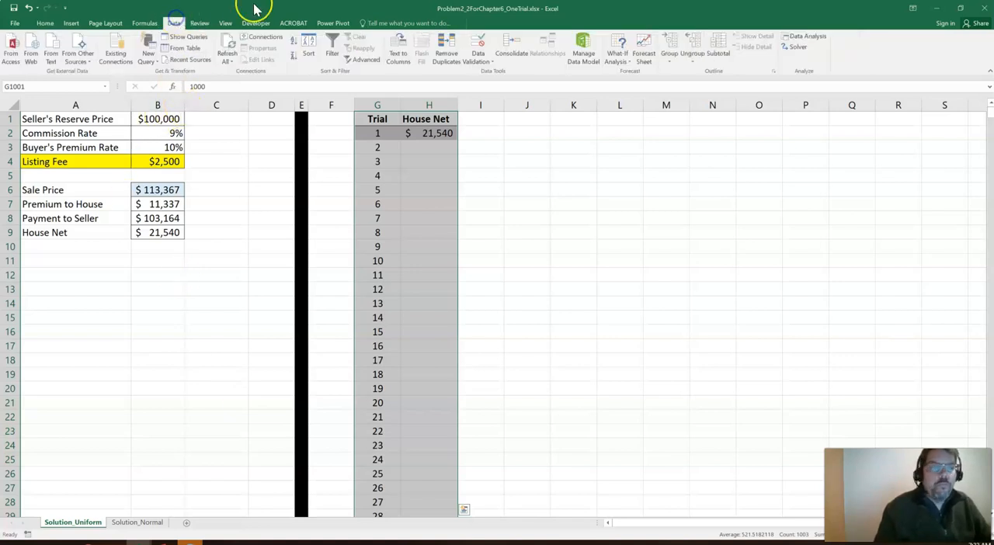
pyautogui.click(628, 63)
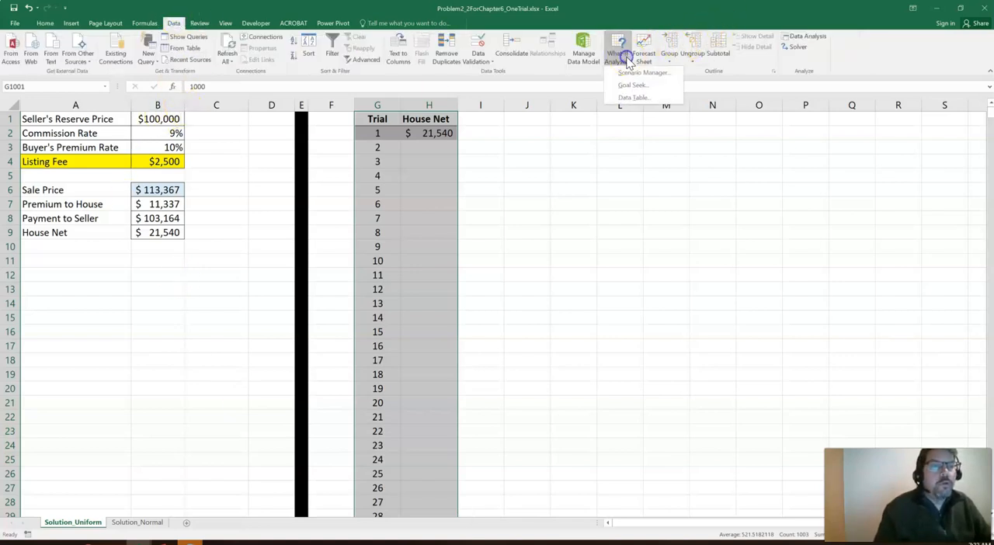
pyautogui.click(633, 96)
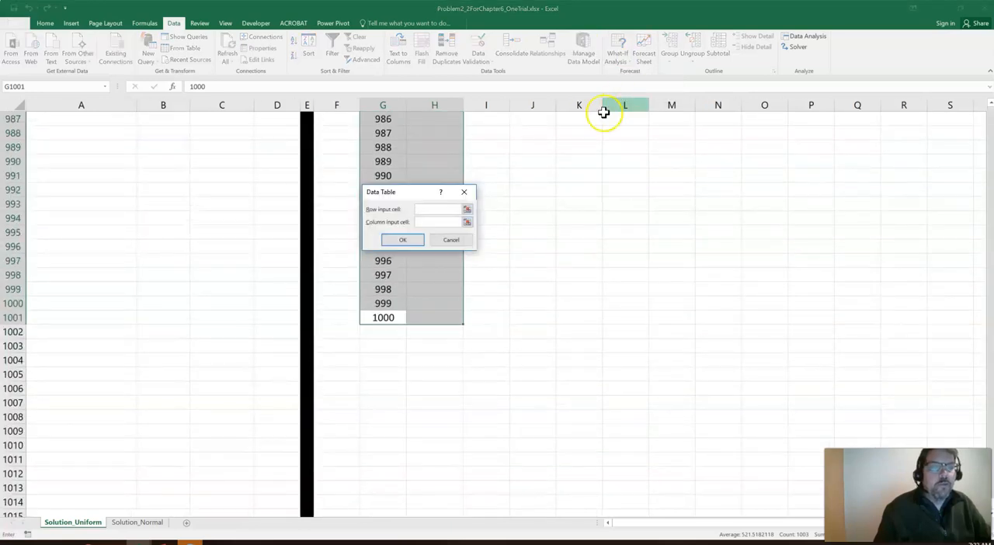
# Set the data table's column input cell to the blank cell F1, leave the row input empty, create the table and check header H1
pyautogui.moveTo(399, 189); pyautogui.dragTo(591, 144)
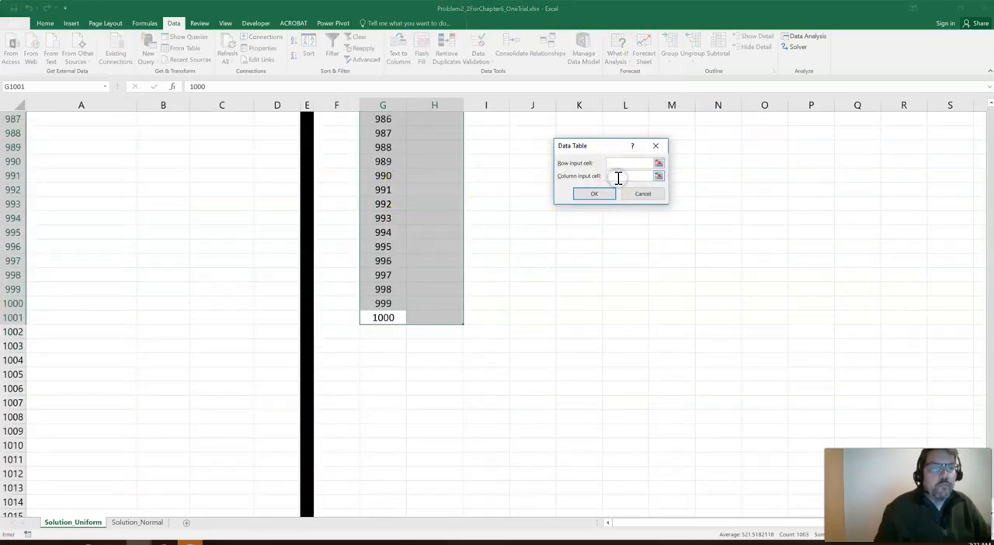
pyautogui.click(659, 177)
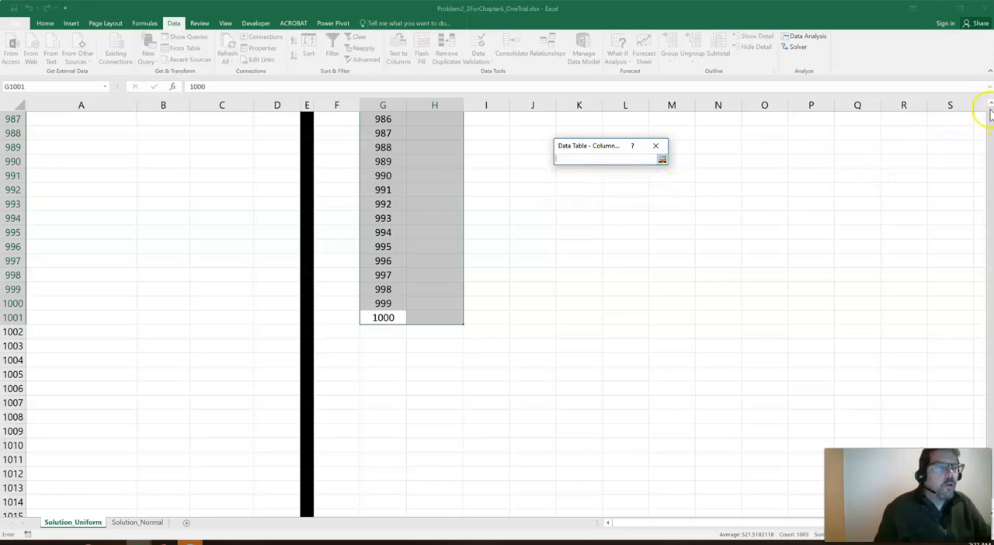
pyautogui.scroll(20, 989, 112)
pyautogui.scroll(20, 990, 113)
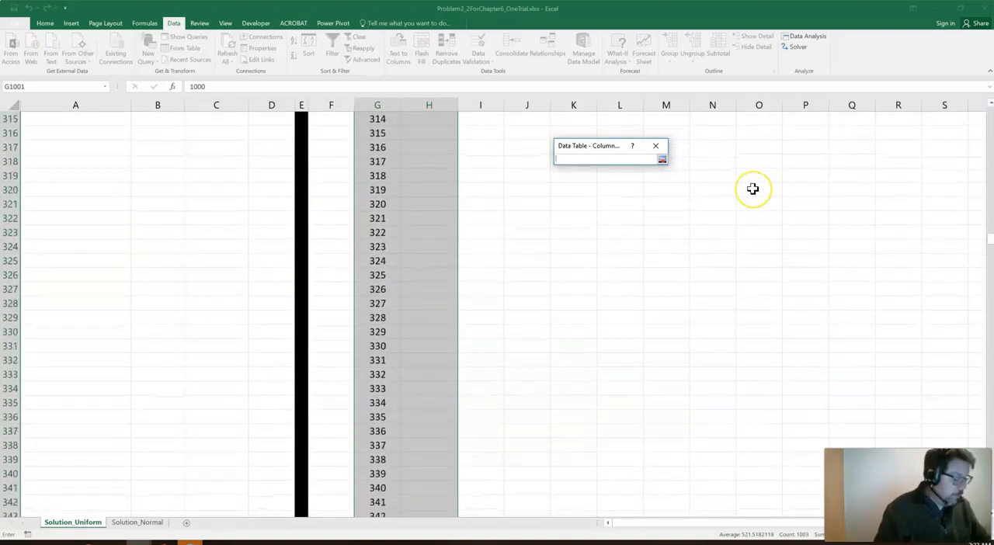
pyautogui.hotkey('ctrl', 'Home')
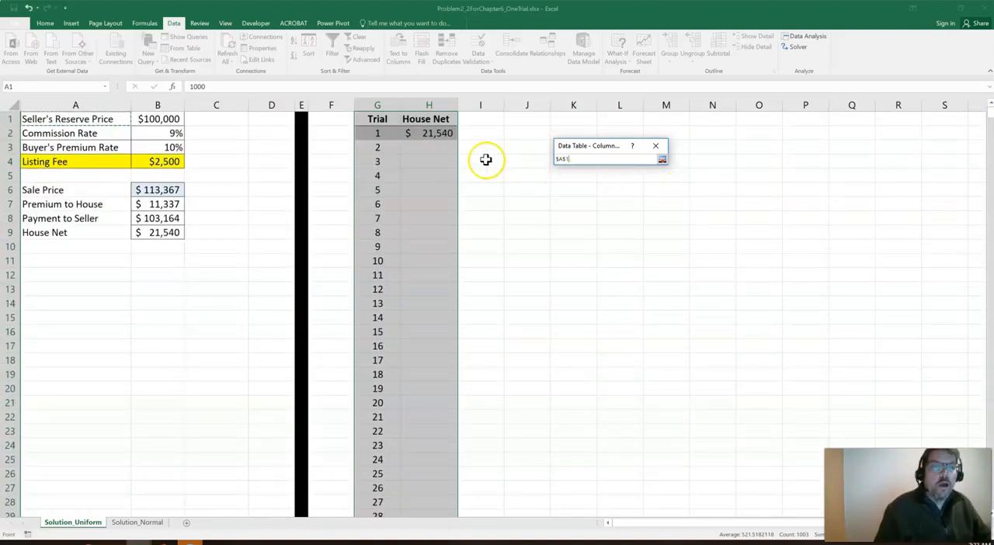
pyautogui.click(323, 117)
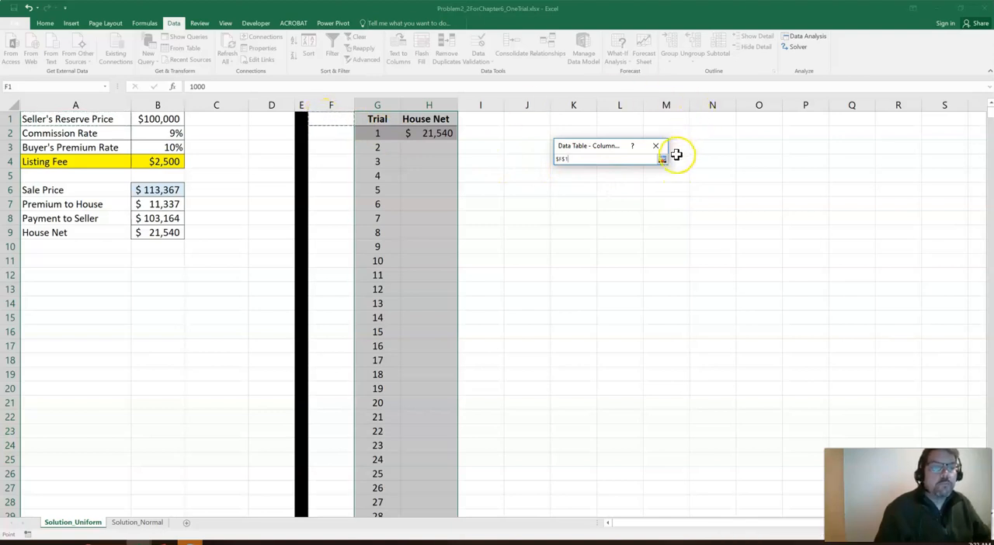
pyautogui.click(661, 160)
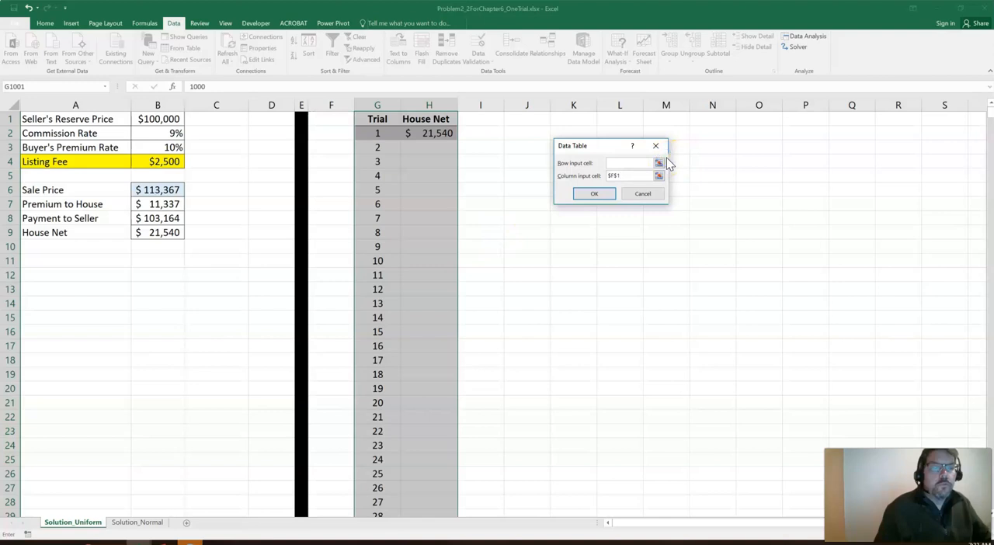
pyautogui.click(594, 194)
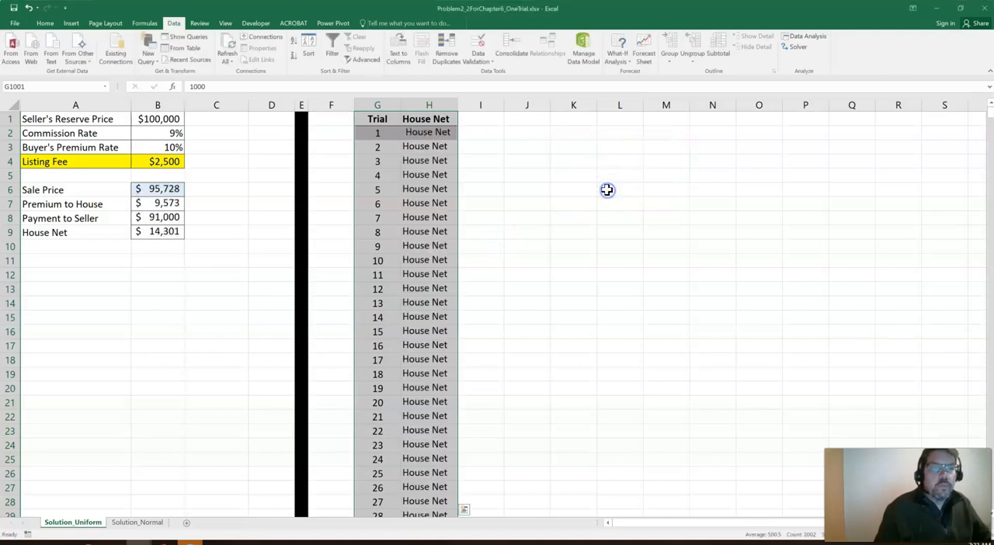
pyautogui.click(427, 121)
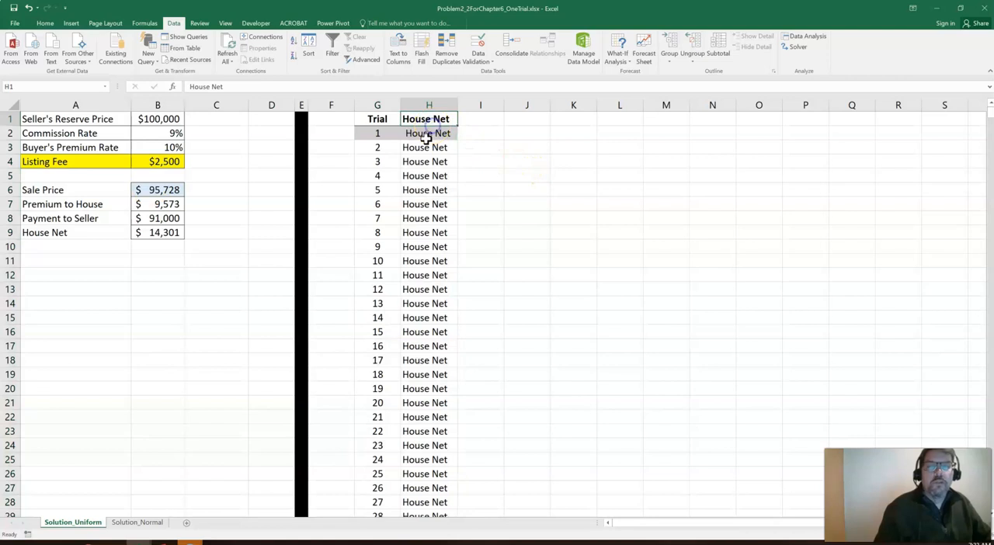
# Undo the last data table and select the trial table from row 2 down, G2:H1001, without the headers
pyautogui.click(30, 8)
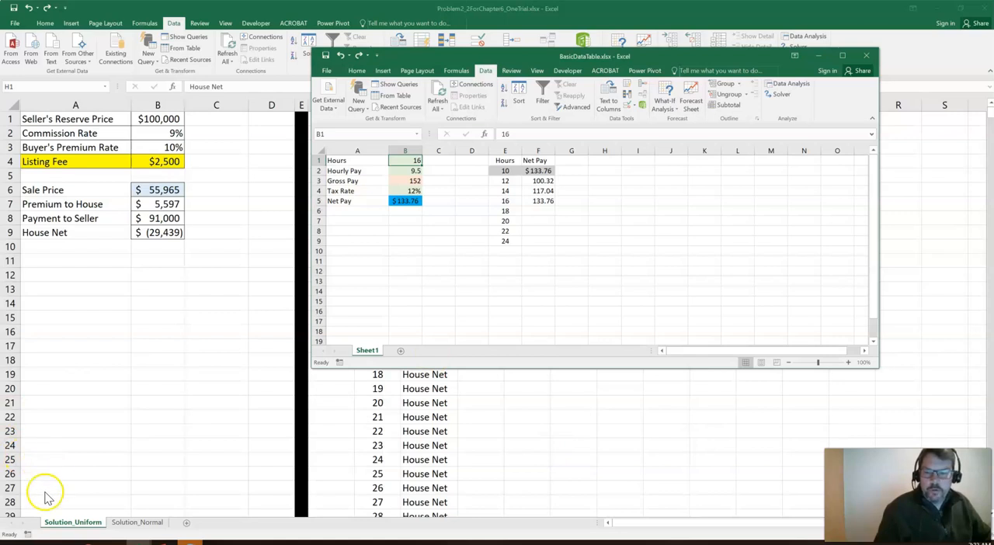
pyautogui.click(21, 531)
pyautogui.moveTo(378, 133); pyautogui.dragTo(422, 133)
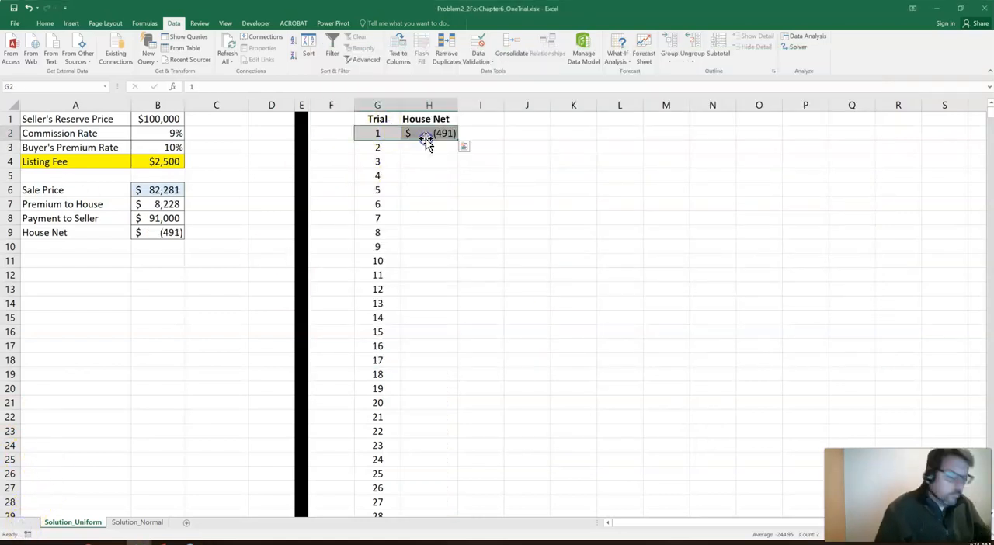
pyautogui.hotkey('ctrl', 'shift', 'Down')
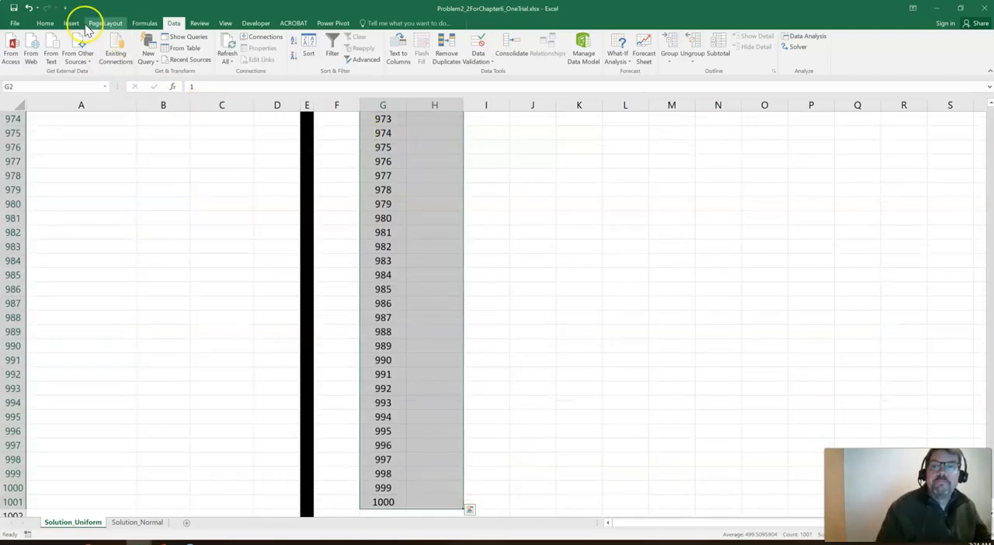
# Create a what-if Data Table on the selected range with F1 as the column input cell and no row input cell
pyautogui.click(174, 22)
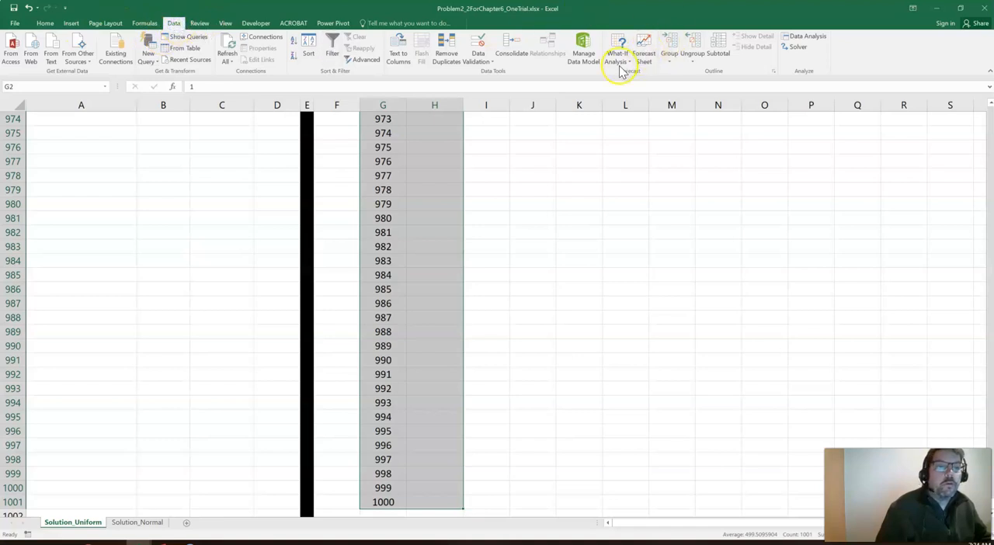
pyautogui.click(617, 53)
pyautogui.click(626, 97)
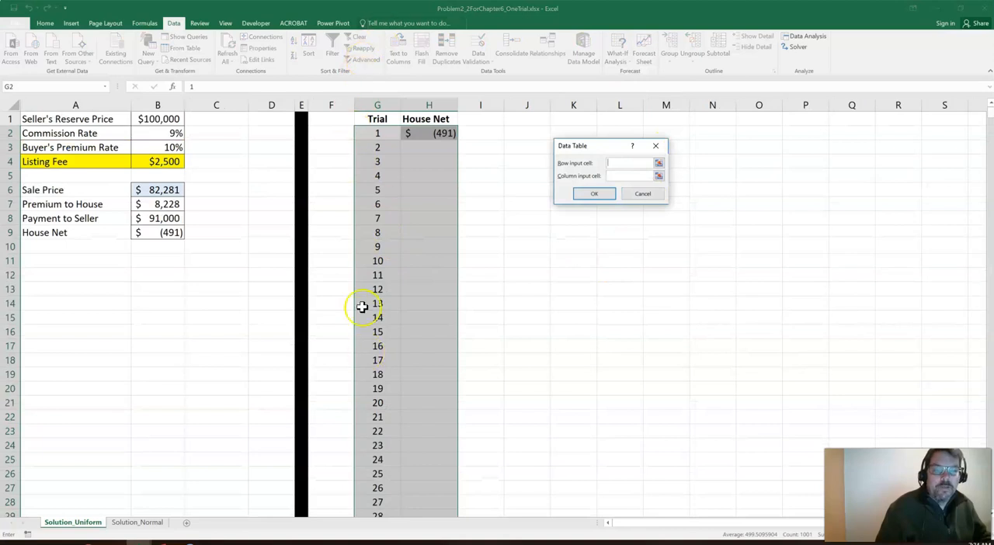
pyautogui.click(611, 176)
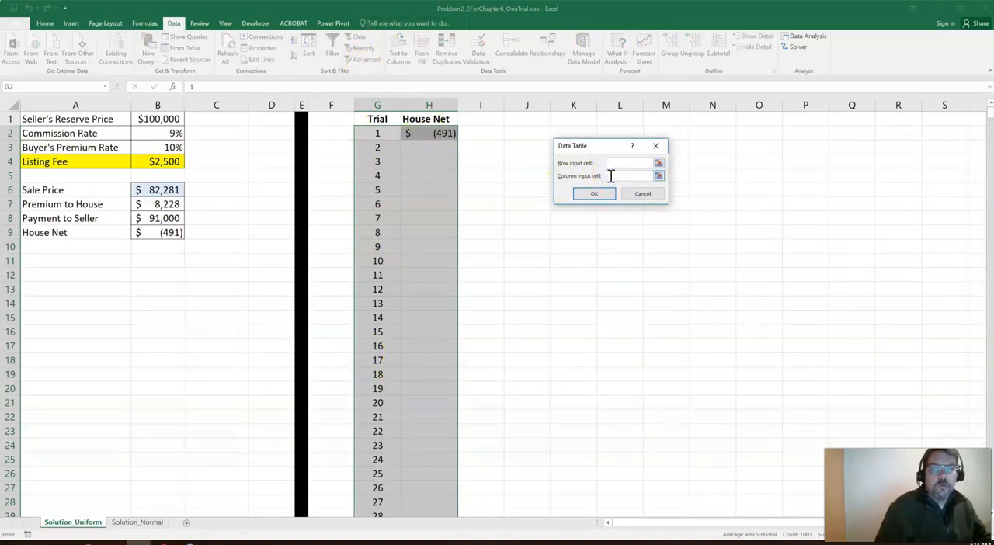
pyautogui.click(332, 116)
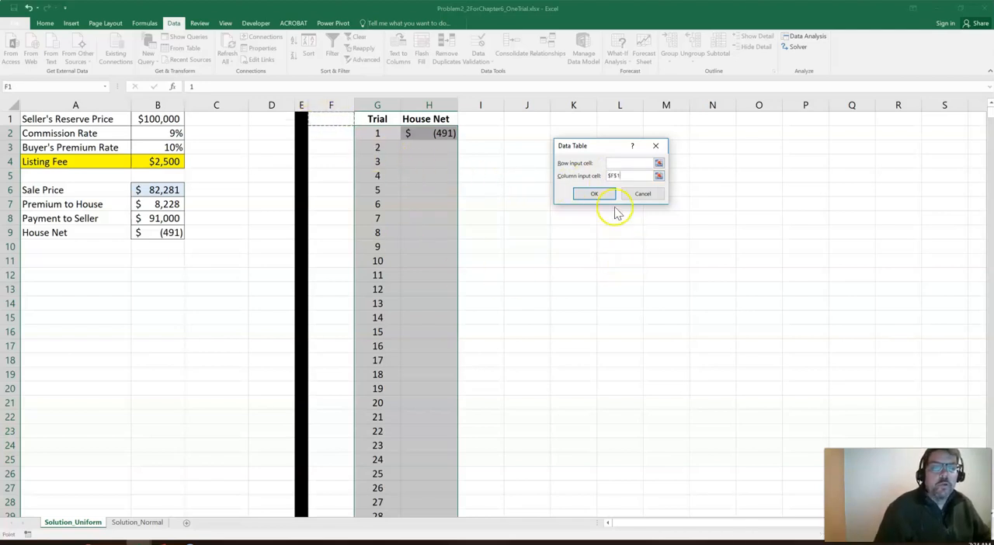
pyautogui.click(596, 194)
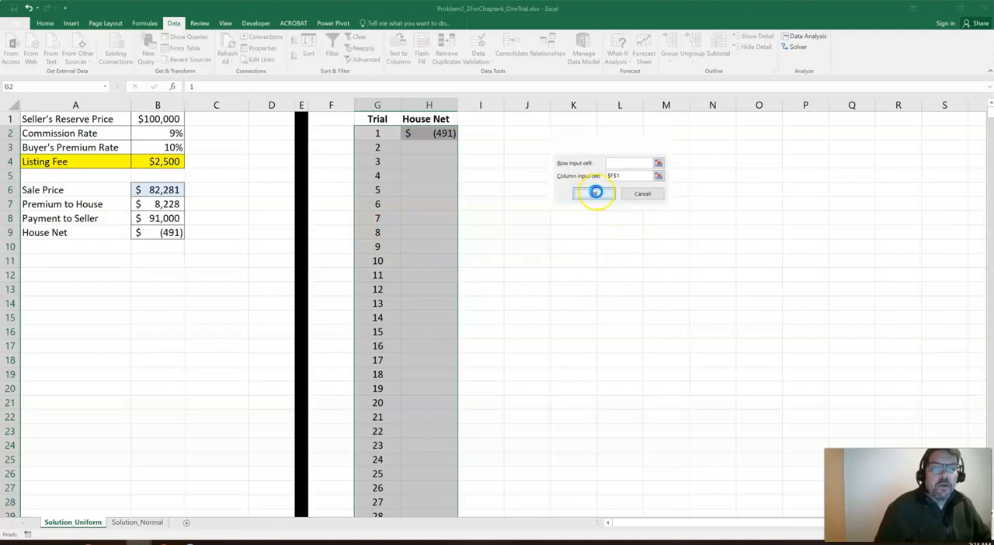
pyautogui.click(596, 191)
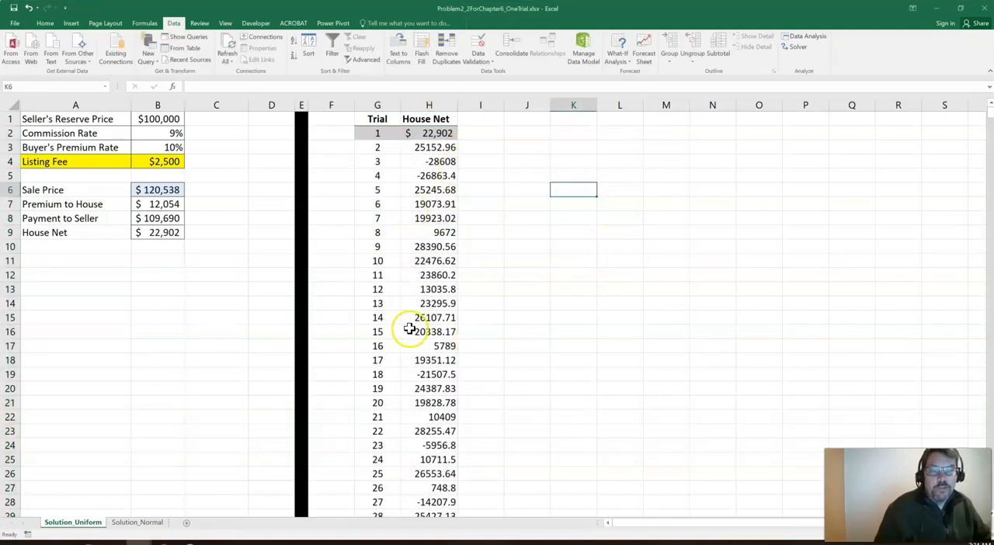
# Fill the column input cell F1 with light gold and enter the label "blank" in it
pyautogui.click(338, 122)
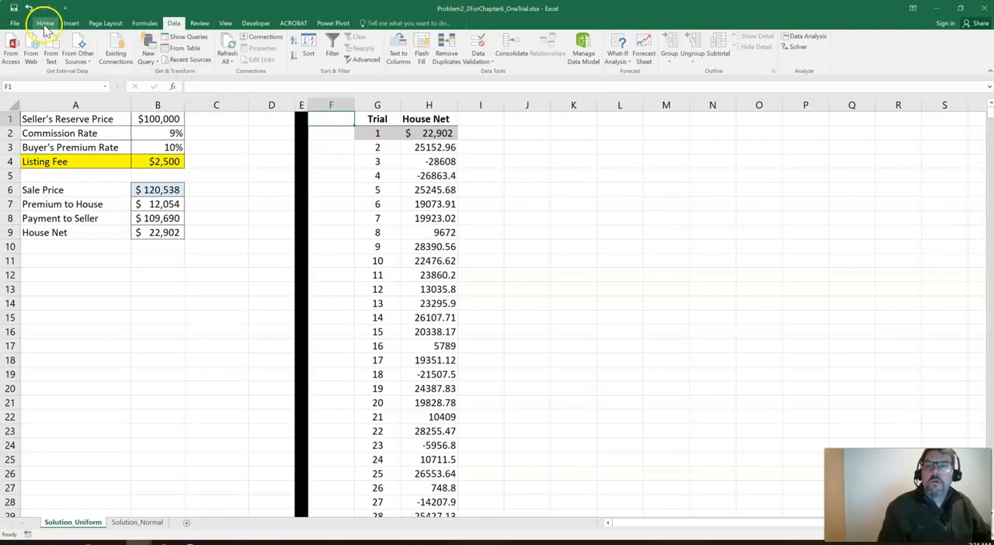
pyautogui.click(44, 24)
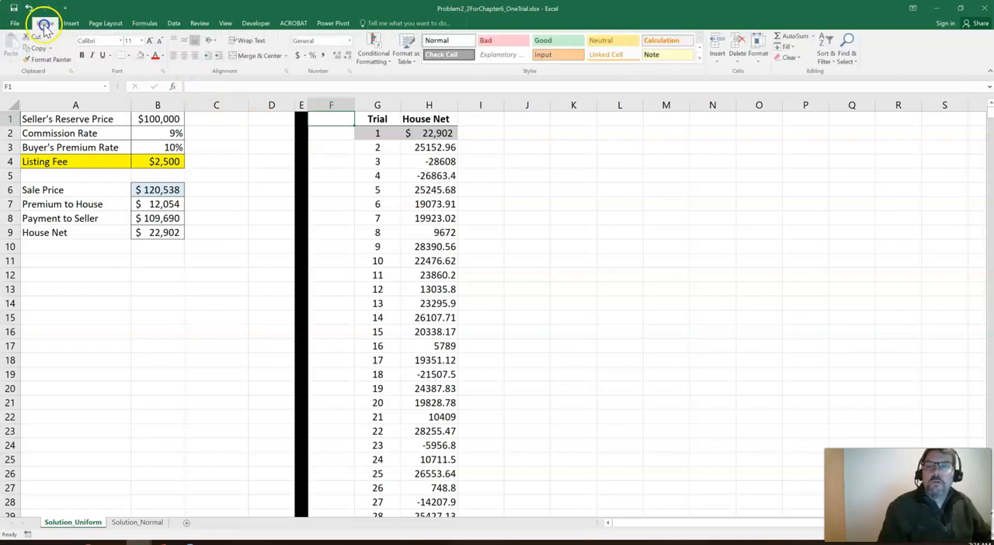
pyautogui.click(147, 57)
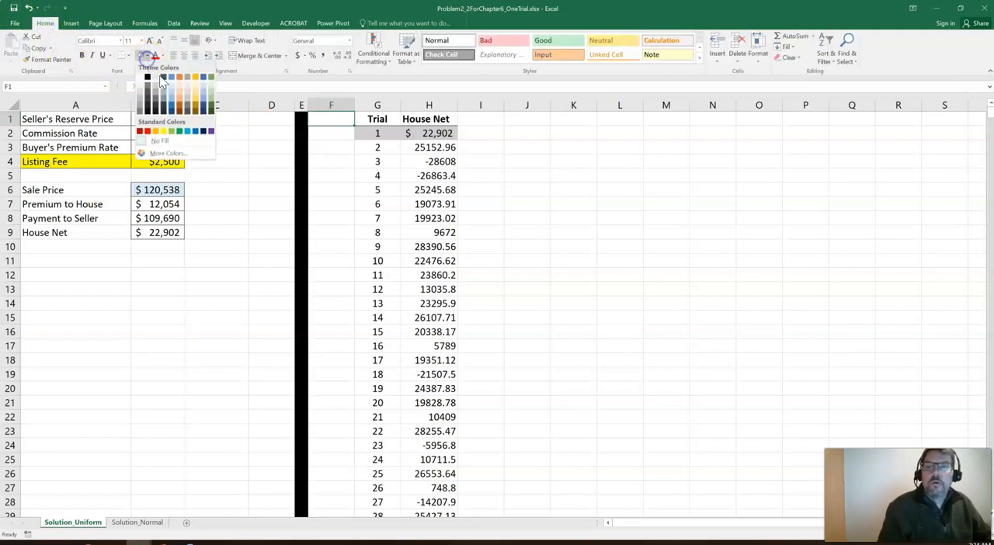
pyautogui.click(197, 92)
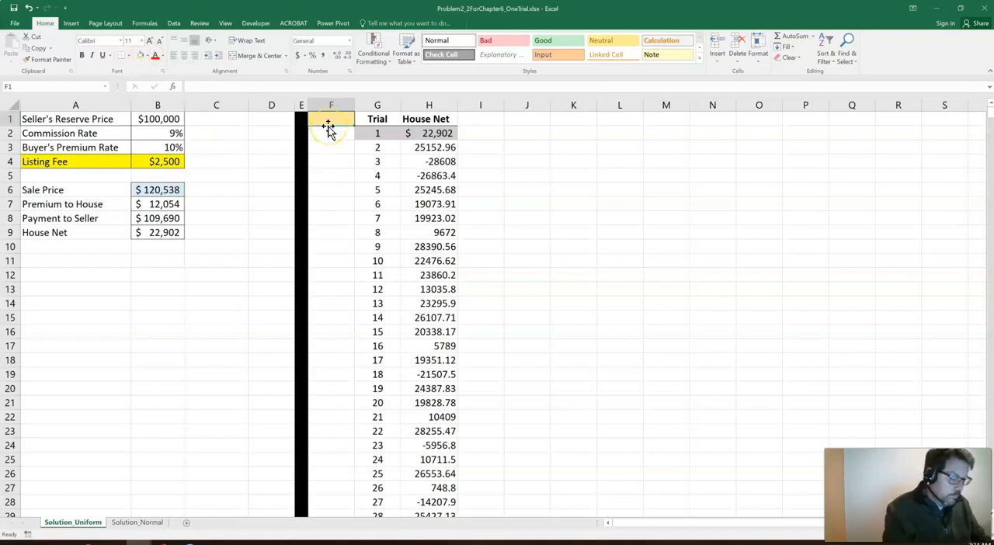
pyautogui.write('blank')
pyautogui.hotkey('ctrl', 'Return')
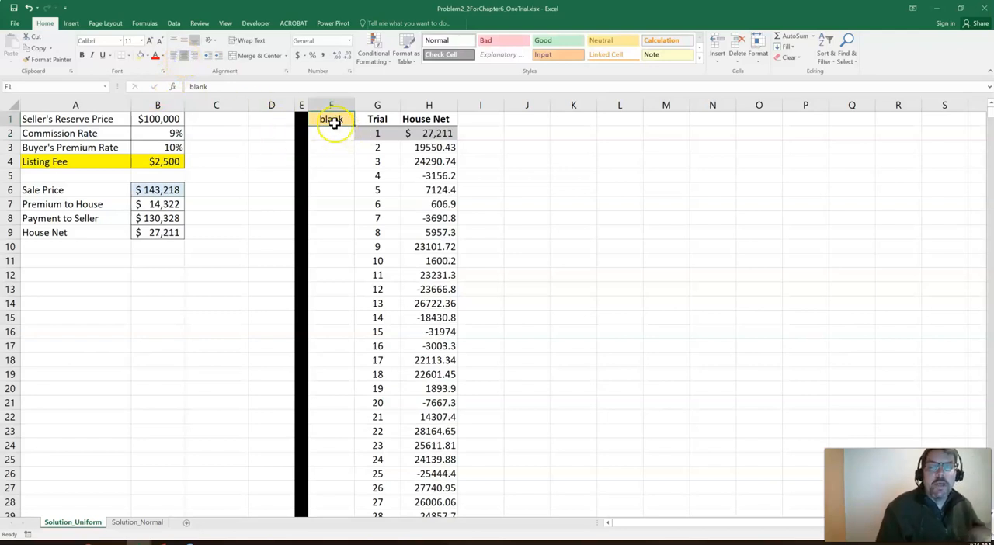
# Format the simulated House Net results in H3:H1001 with the comma style and no decimal places
pyautogui.click(428, 146)
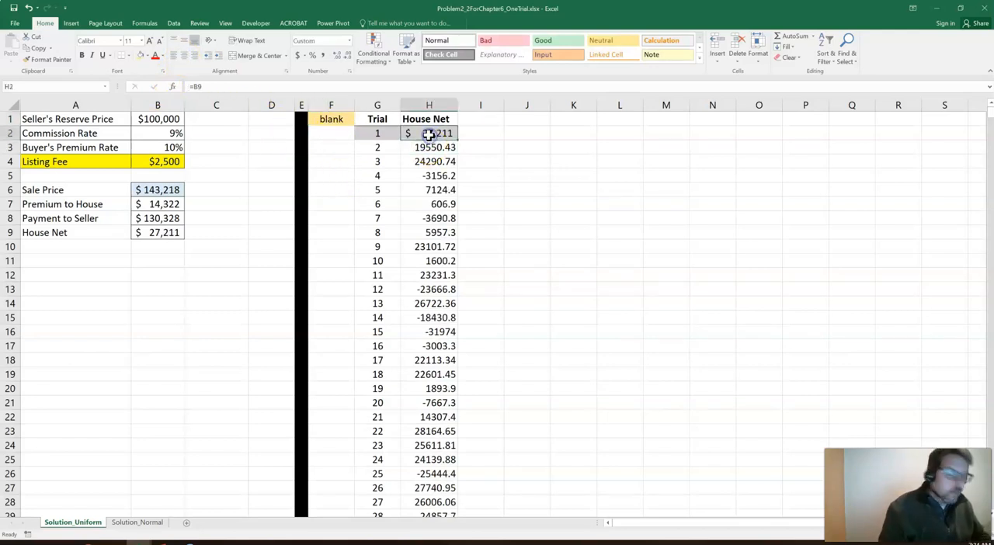
pyautogui.hotkey('ctrl', 'shift', 'Down')
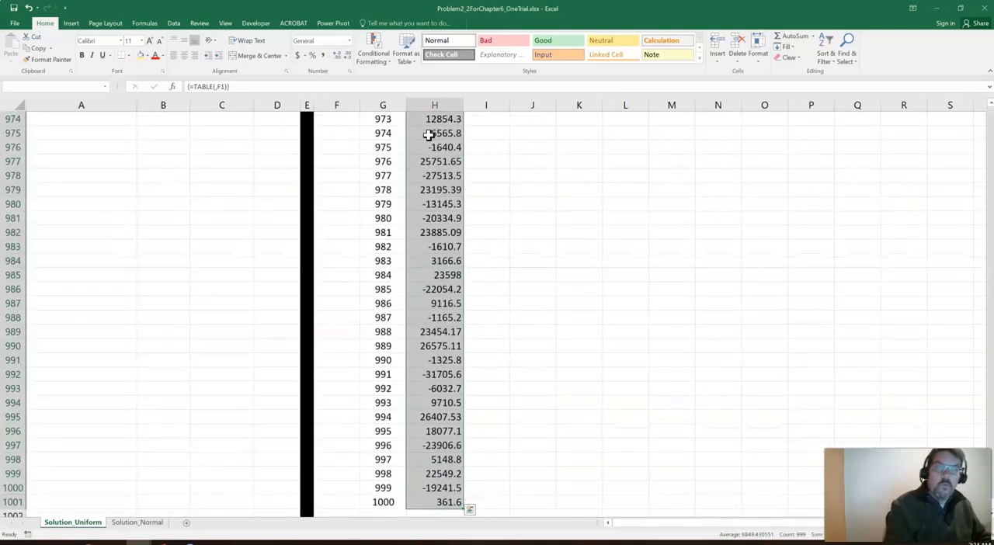
pyautogui.click(323, 57)
pyautogui.click(351, 57)
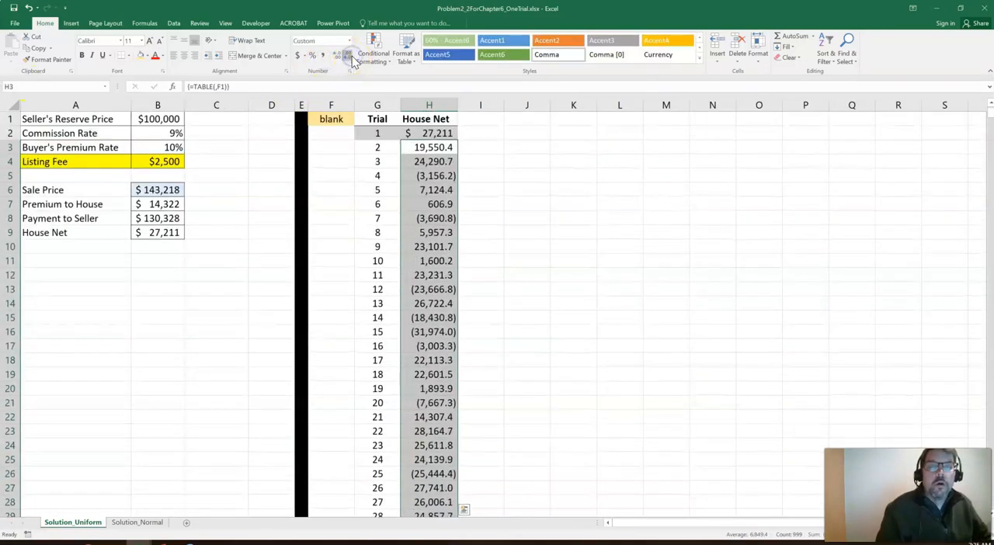
pyautogui.click(351, 57)
pyautogui.click(477, 205)
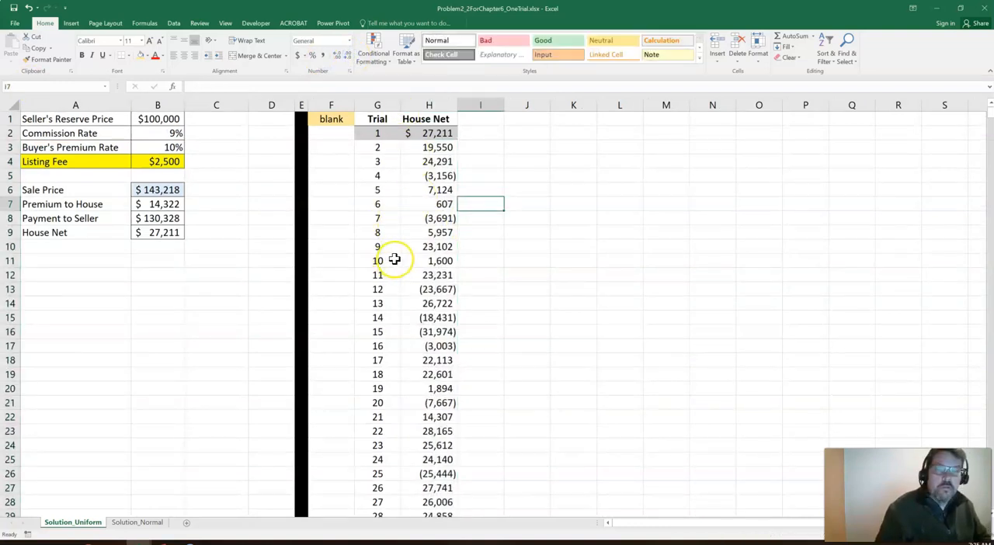
# Check the House Net results down to the last trial in row 1001 and return to the header
pyautogui.click(420, 260)
pyautogui.hotkey('ctrl', 'Down')
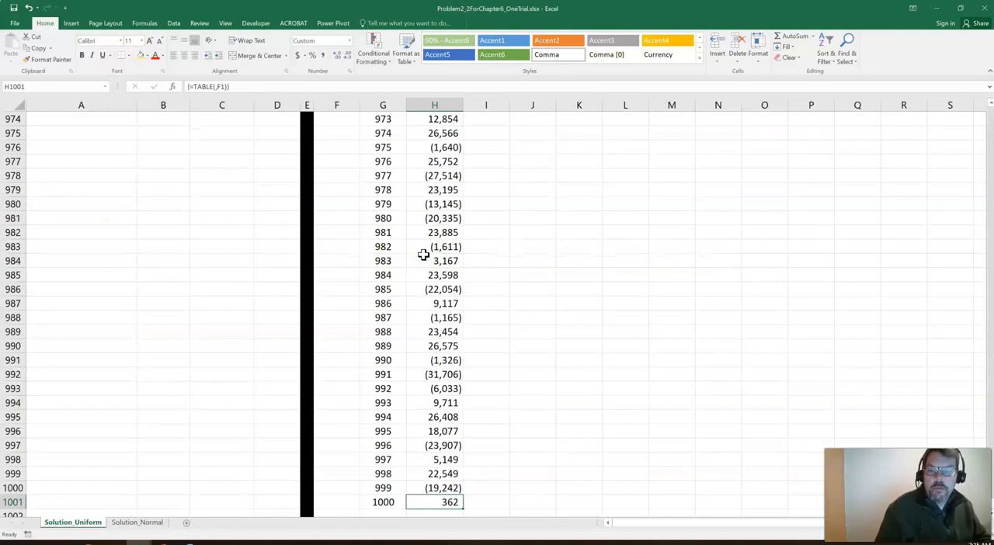
pyautogui.hotkey('ctrl', 'Up')
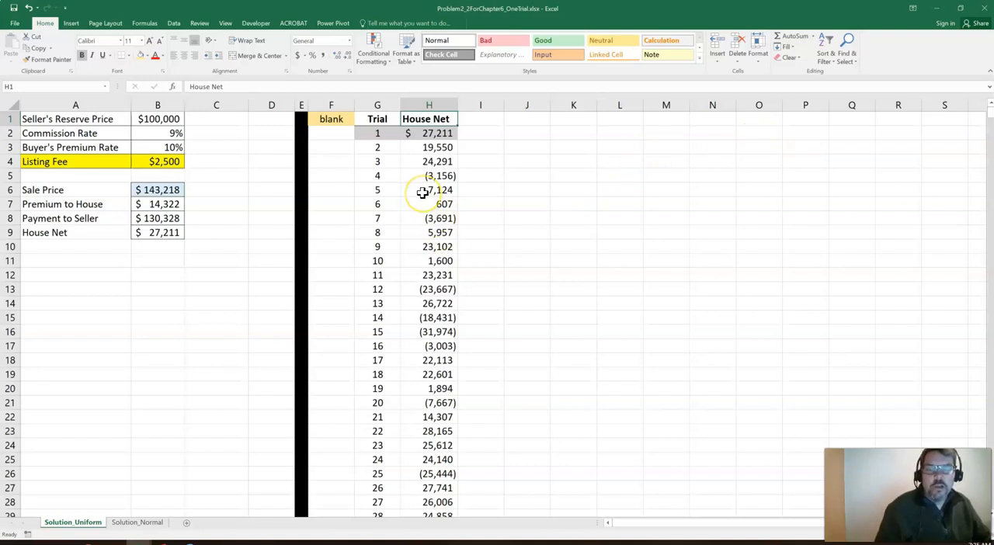
# Enter =MIN(H:H) in K1 and =MAX(H:H) in K2 to find the lowest and highest House Net
pyautogui.click(555, 118)
pyautogui.write('=min(')
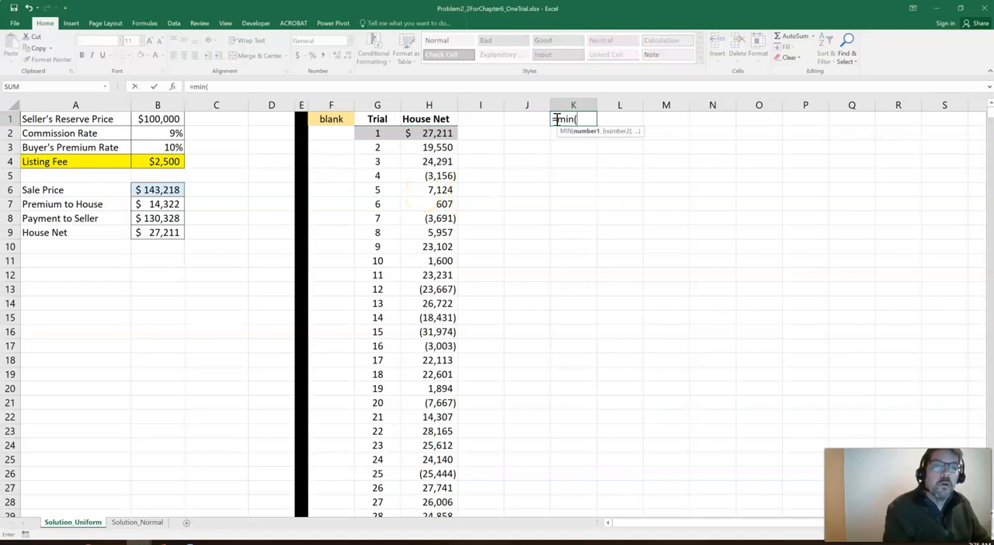
pyautogui.write('h:h)')
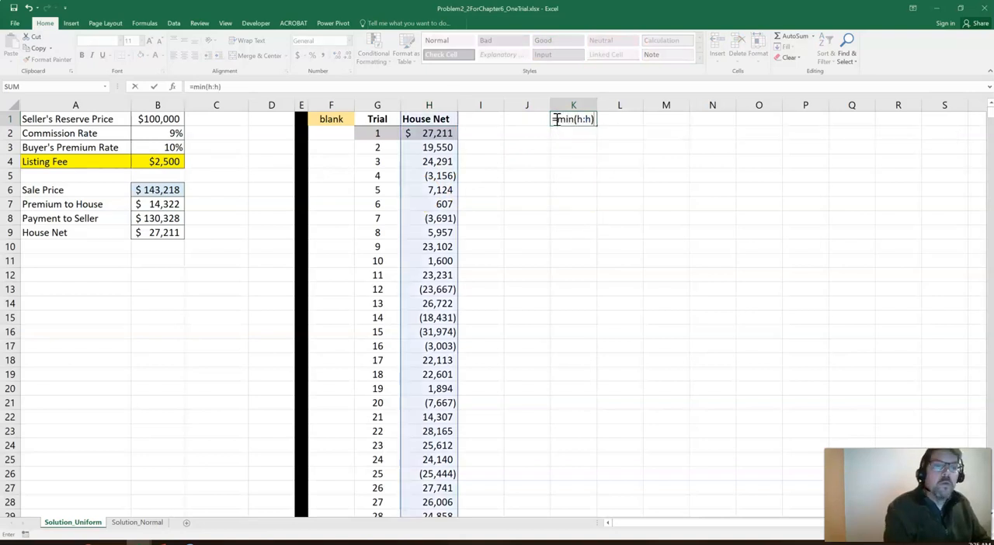
pyautogui.press('Return')
pyautogui.write('=')
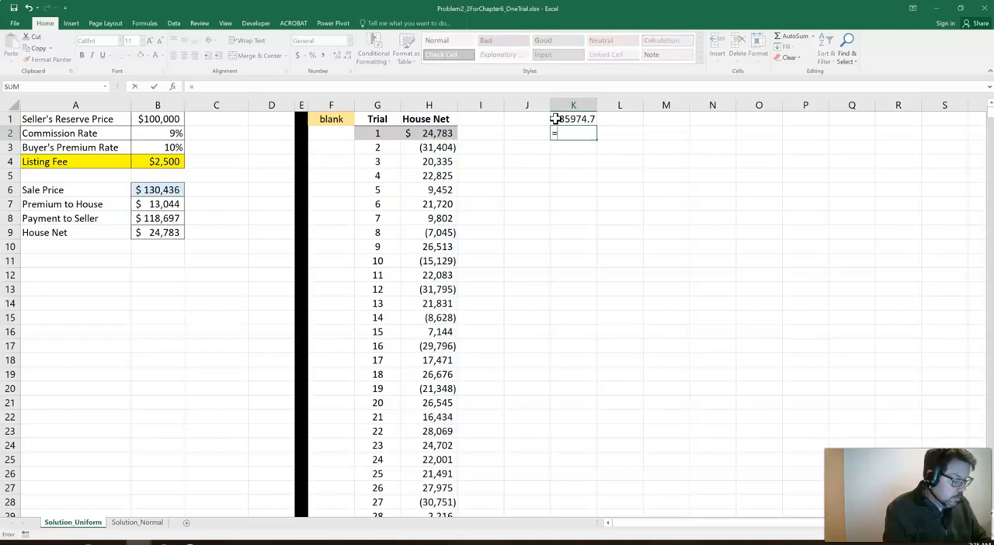
pyautogui.write('max(h:h)')
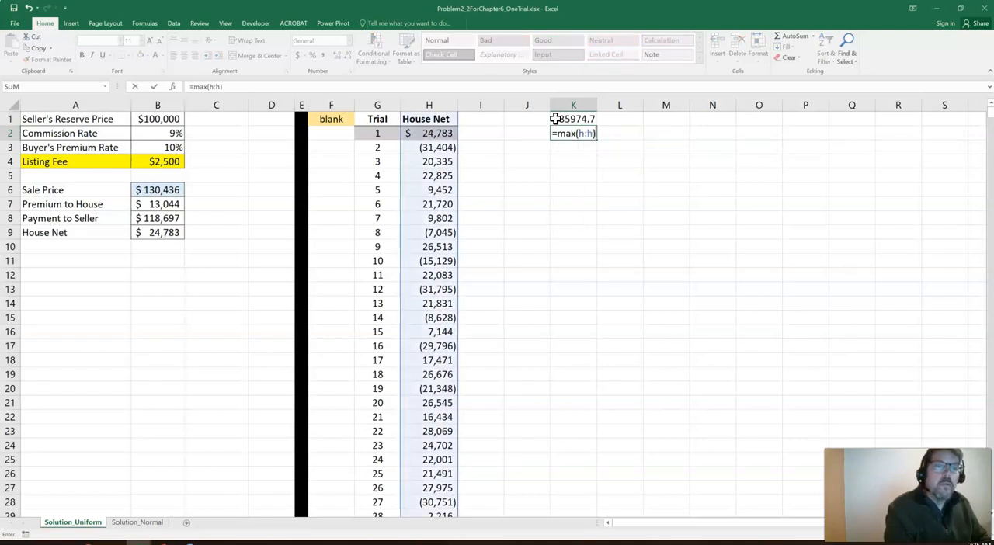
pyautogui.press('Return')
# Format the minimum and maximum in K1:K2 with the comma style and one decimal place
pyautogui.click(555, 120)
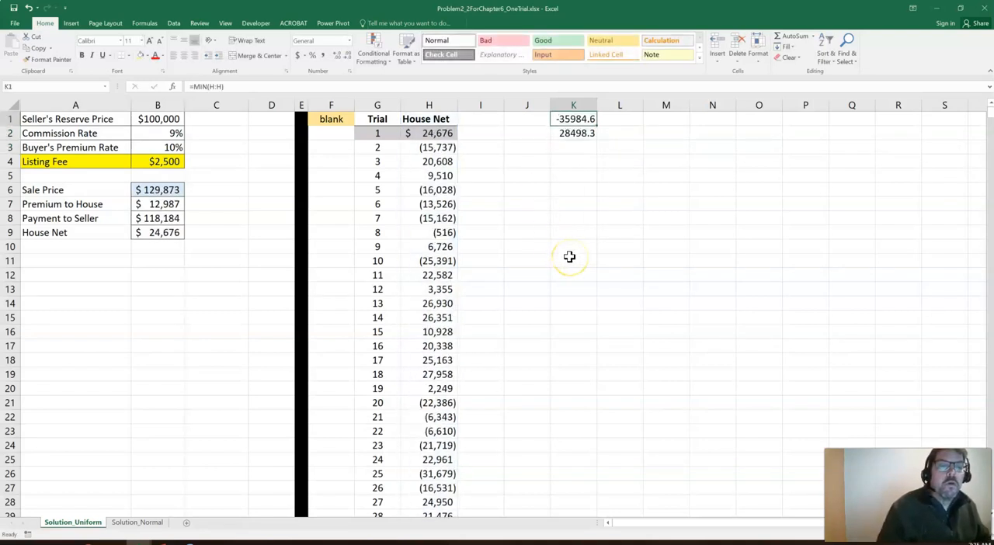
pyautogui.hotkey('shift', 'Down')
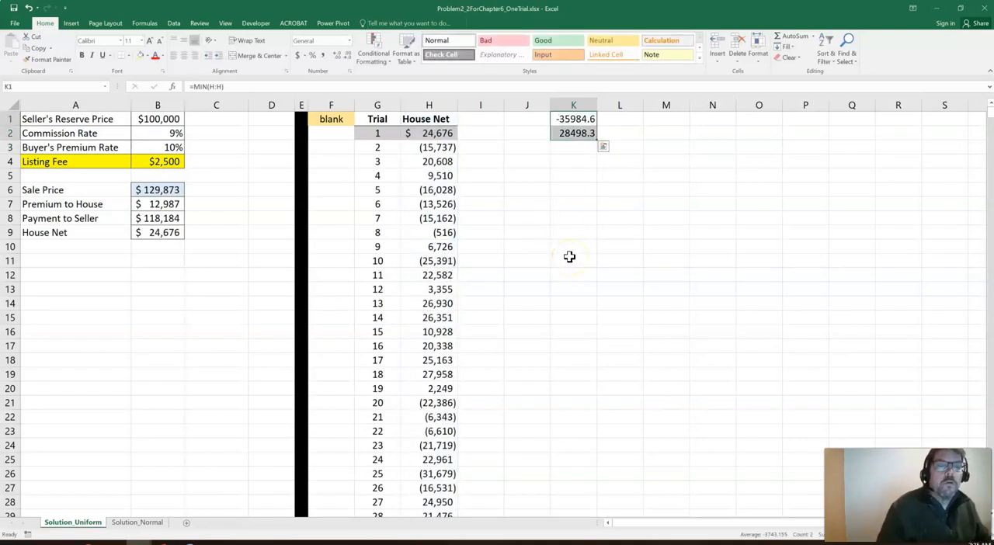
pyautogui.click(321, 56)
pyautogui.click(347, 56)
pyautogui.click(588, 146)
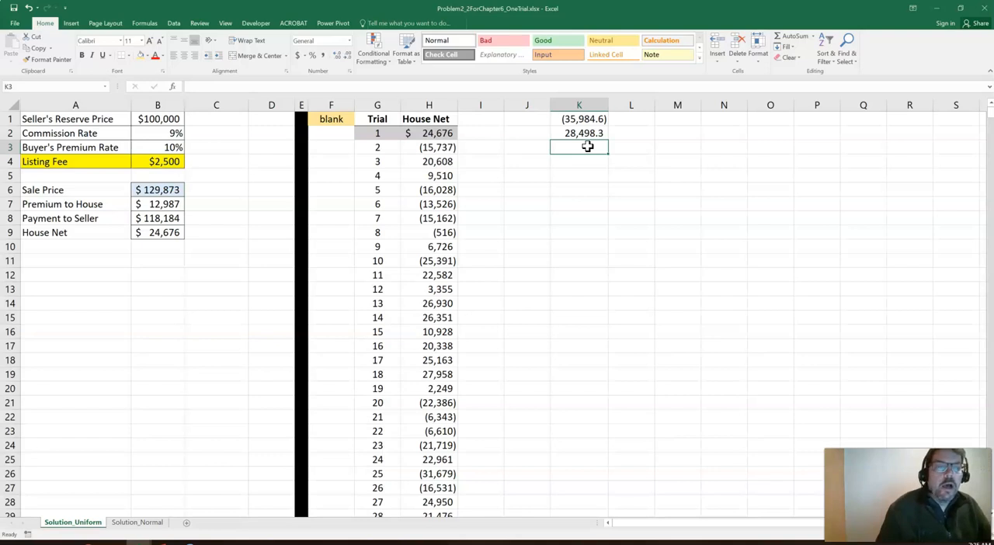
# Review the minimum and maximum formulas in K1 and K2, and clear the contents of column K
pyautogui.click(581, 119)
pyautogui.click(582, 132)
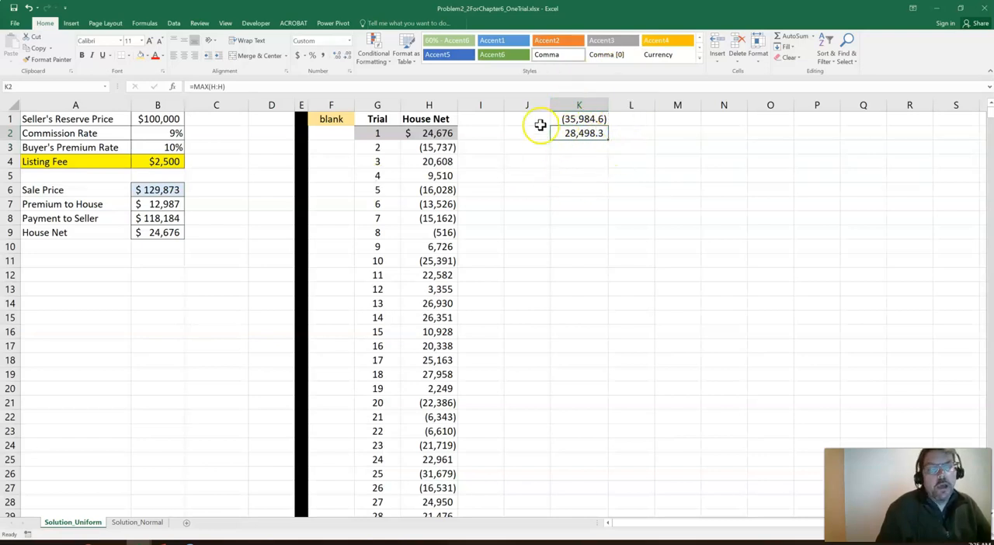
pyautogui.click(565, 103)
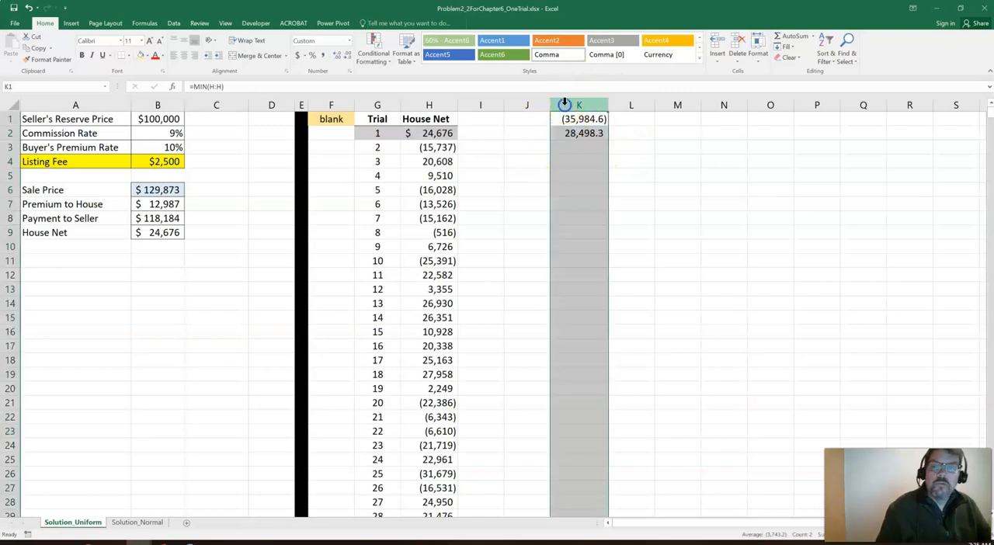
pyautogui.press('Delete')
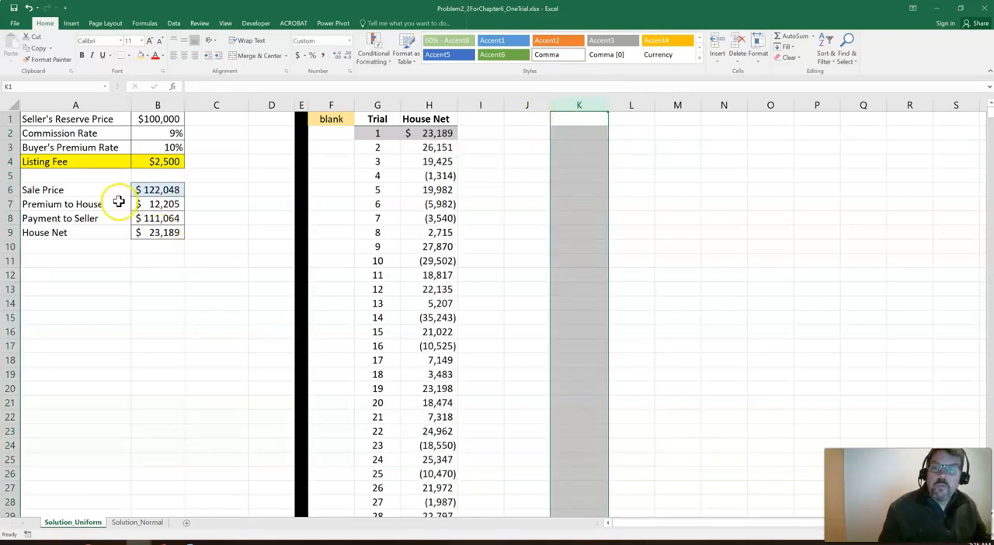
# Check the Sale Price formula in B6 and switch to the Solution_Normal sheet, comparing it with Solution_Uniform
pyautogui.click(154, 188)
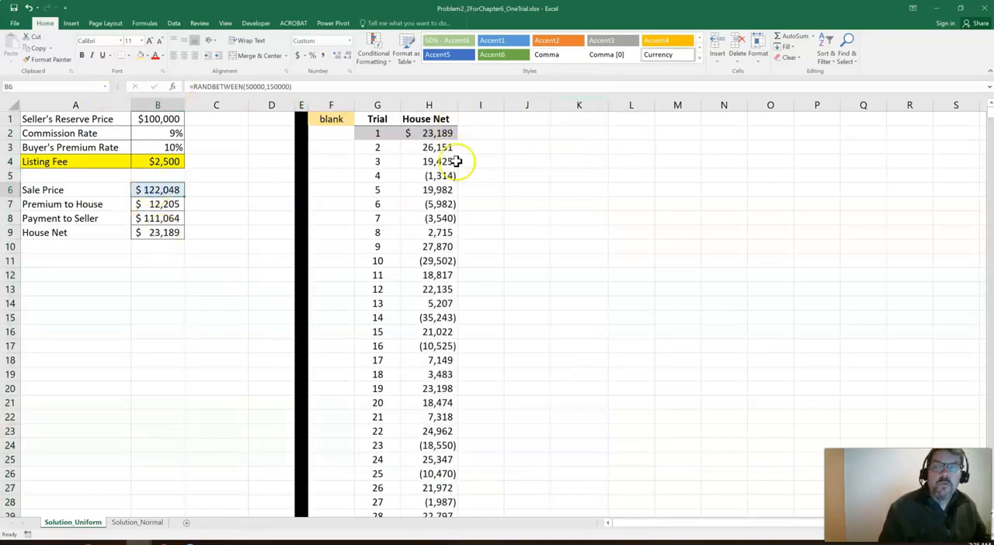
pyautogui.click(540, 214)
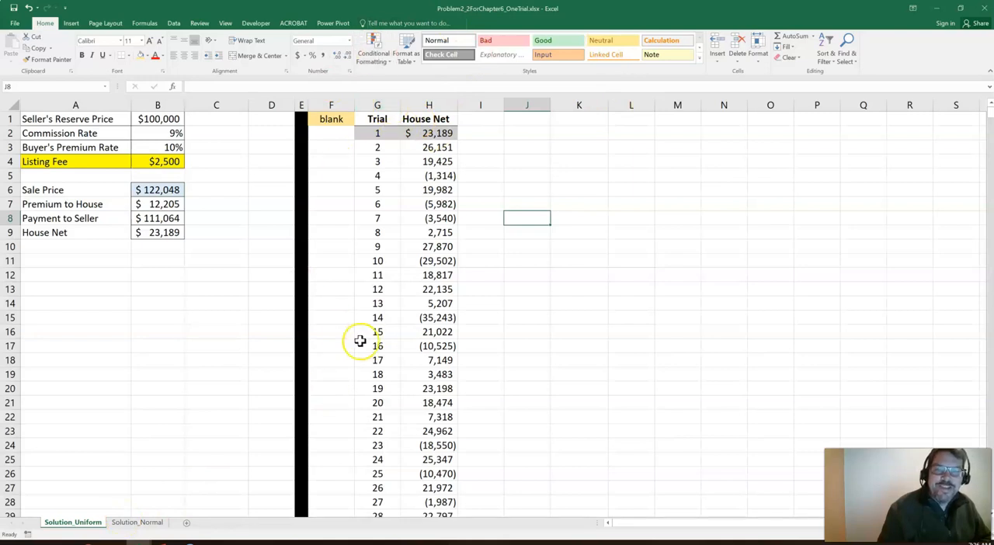
pyautogui.click(127, 524)
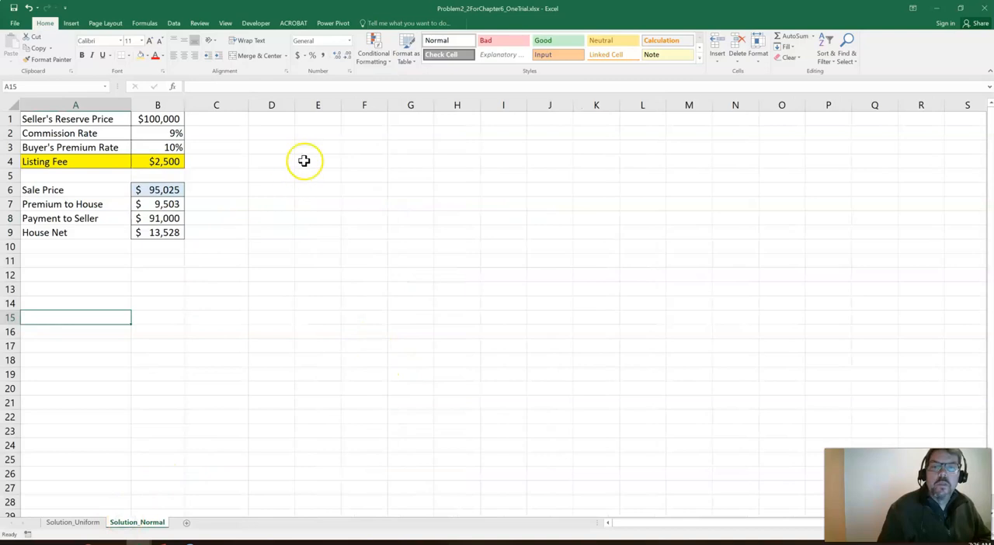
pyautogui.click(81, 523)
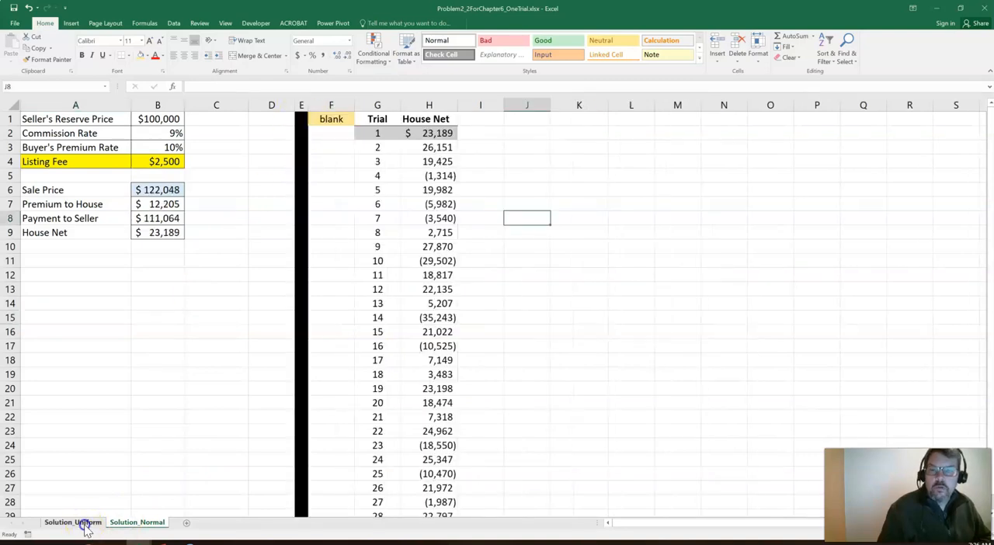
pyautogui.click(152, 529)
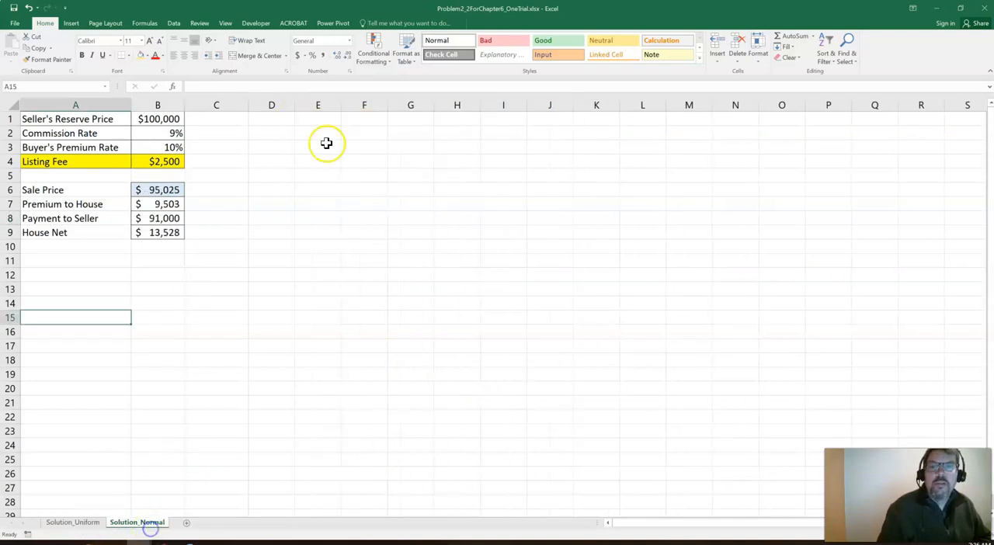
# Fill all of column E with black and narrow it into a thin divider
pyautogui.click(317, 104)
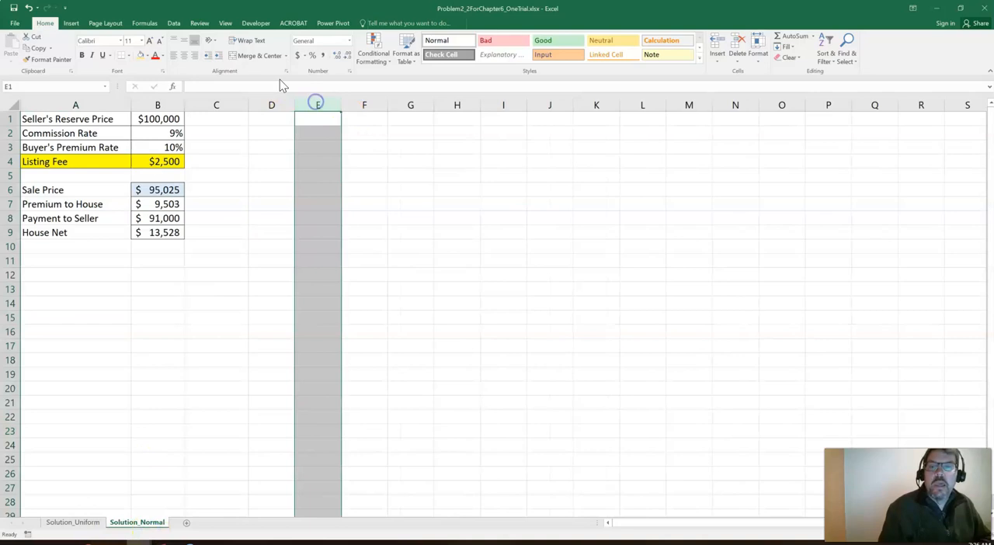
pyautogui.click(148, 56)
pyautogui.click(148, 77)
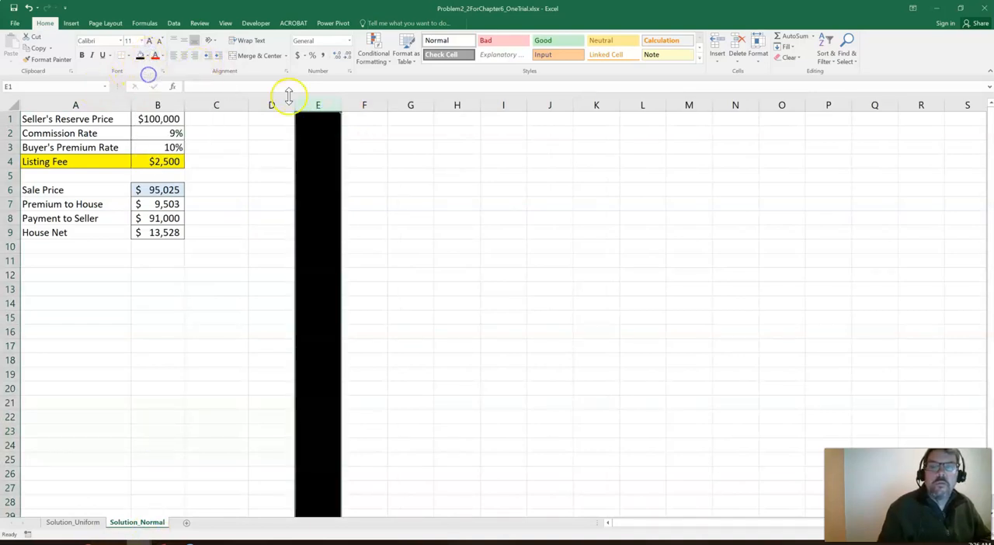
pyautogui.moveTo(342, 103); pyautogui.dragTo(312, 108)
# Enter the label blank in F1 and fill the cell with light orange
pyautogui.click(327, 117)
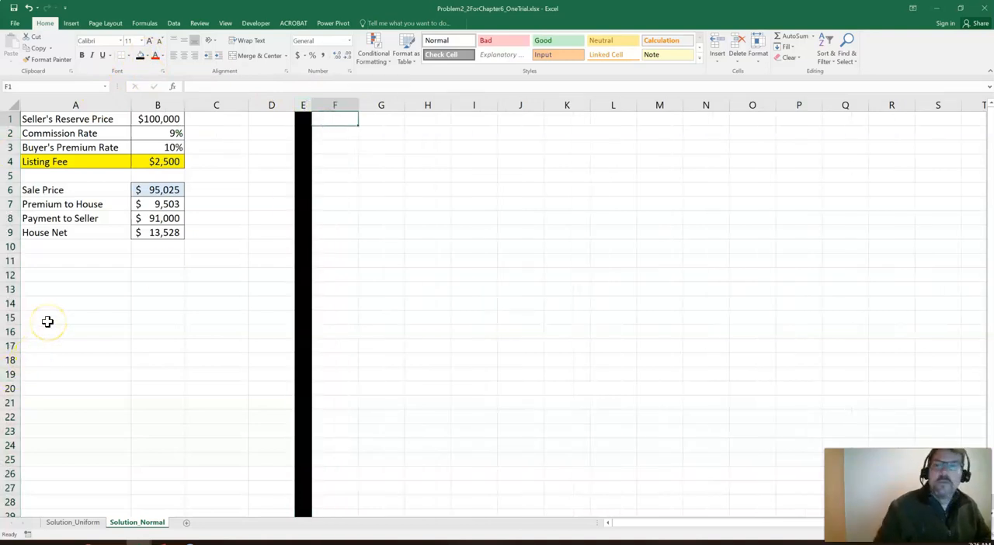
pyautogui.write('b')
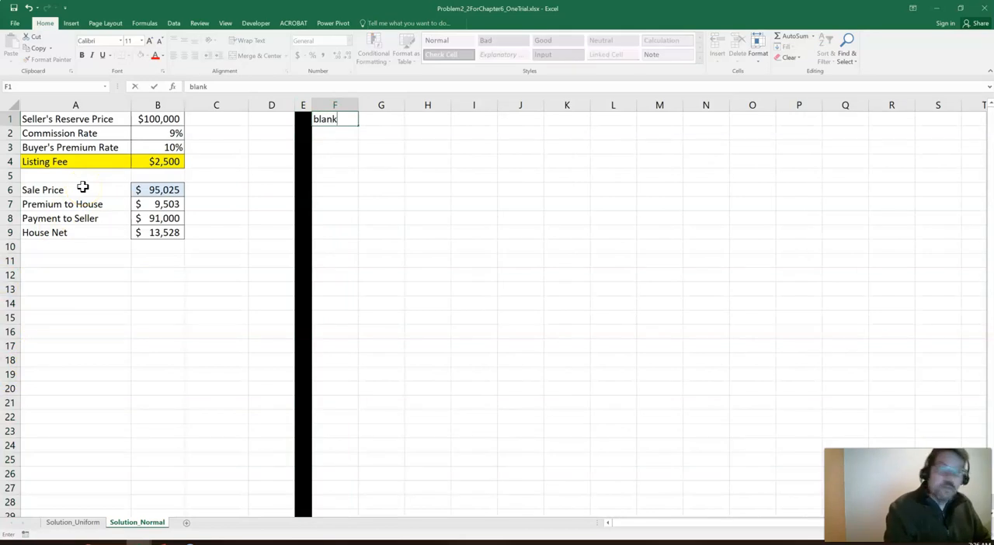
pyautogui.write('lank')
pyautogui.hotkey('ctrl', 'Return')
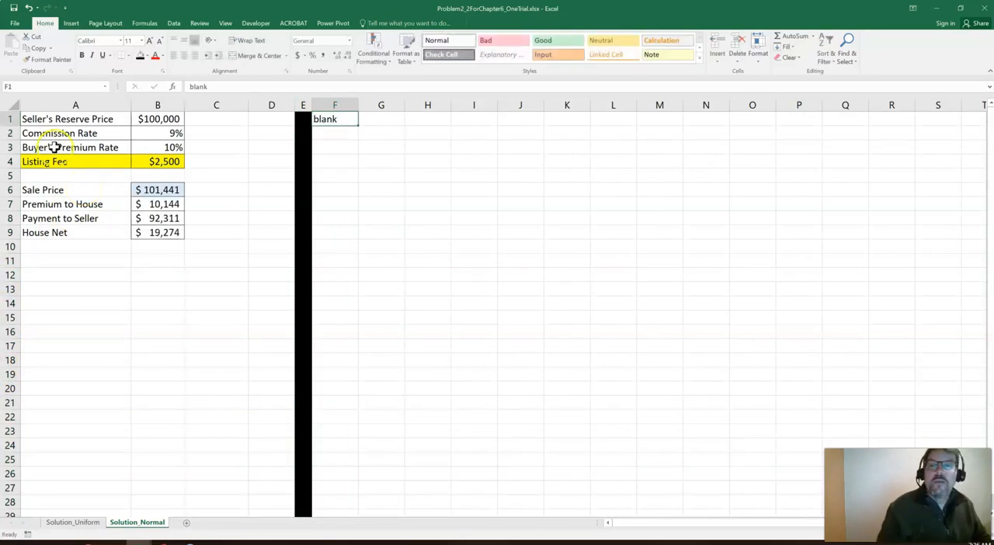
pyautogui.click(146, 56)
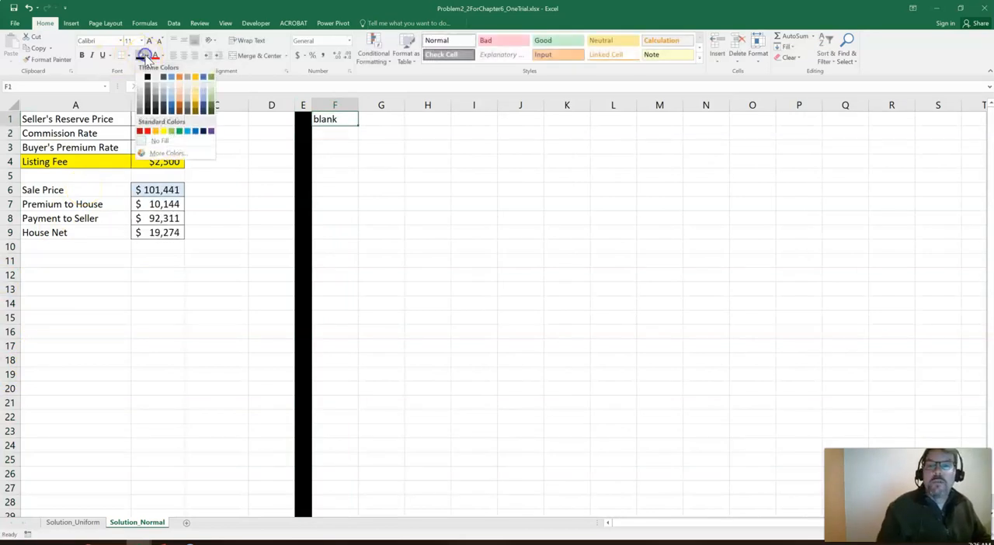
pyautogui.click(179, 96)
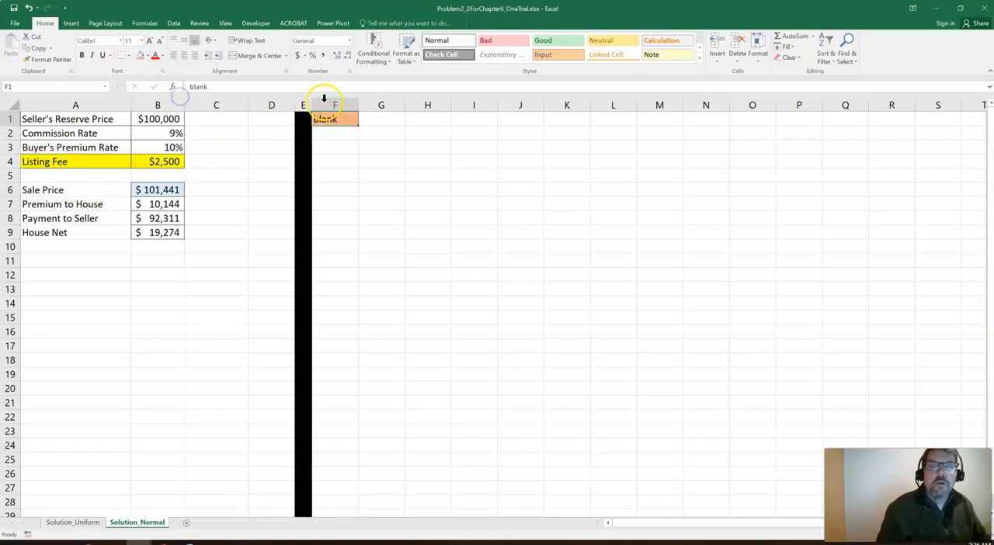
# Add the headers Trial and House Net in G1:H1, in bold and centered
pyautogui.click(377, 120)
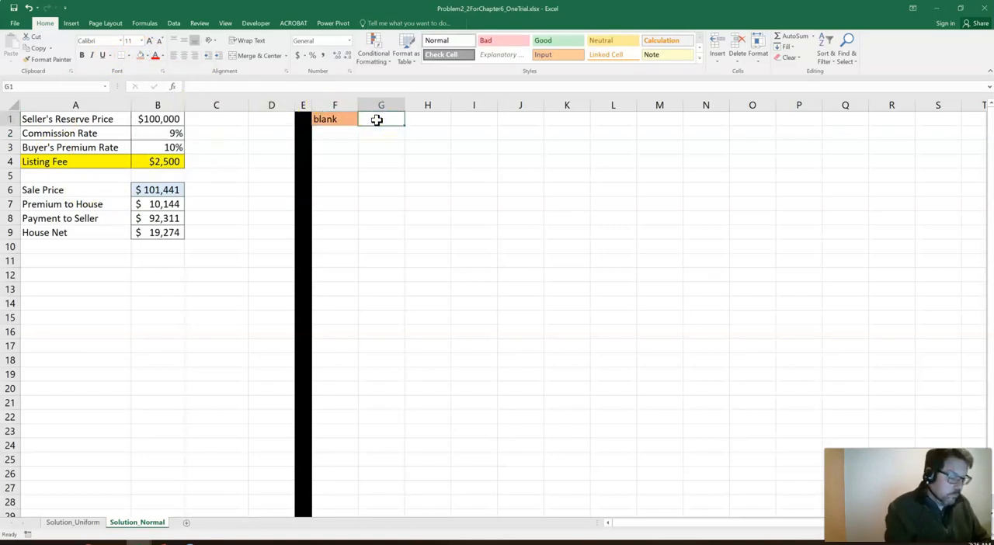
pyautogui.write('Trial')
pyautogui.press('Tab')
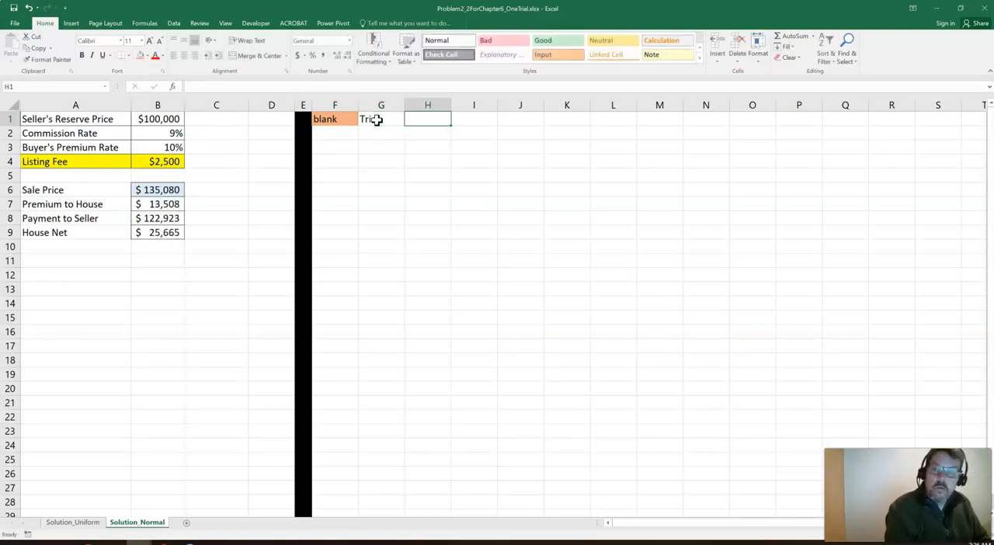
pyautogui.write('House Net')
pyautogui.click(375, 119)
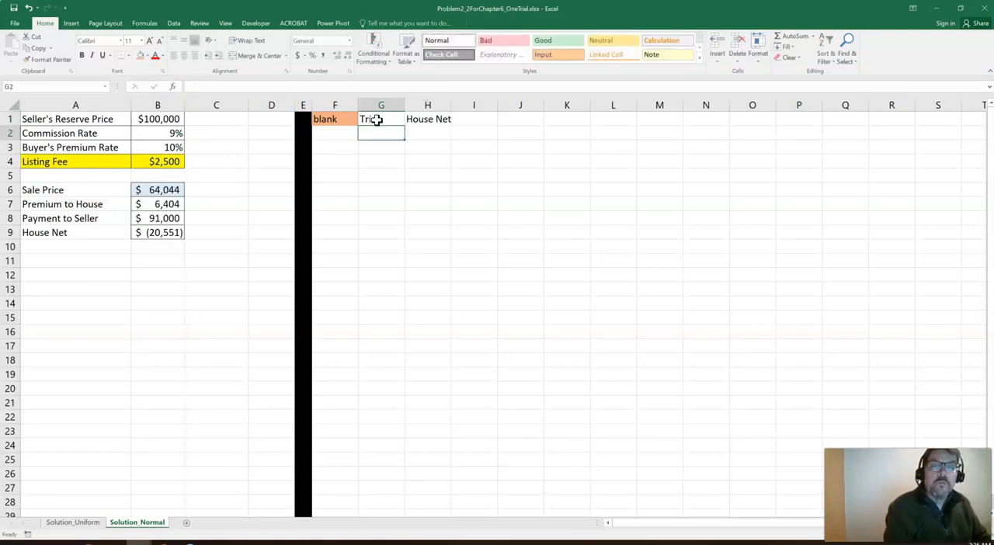
pyautogui.hotkey('shift', 'Right')
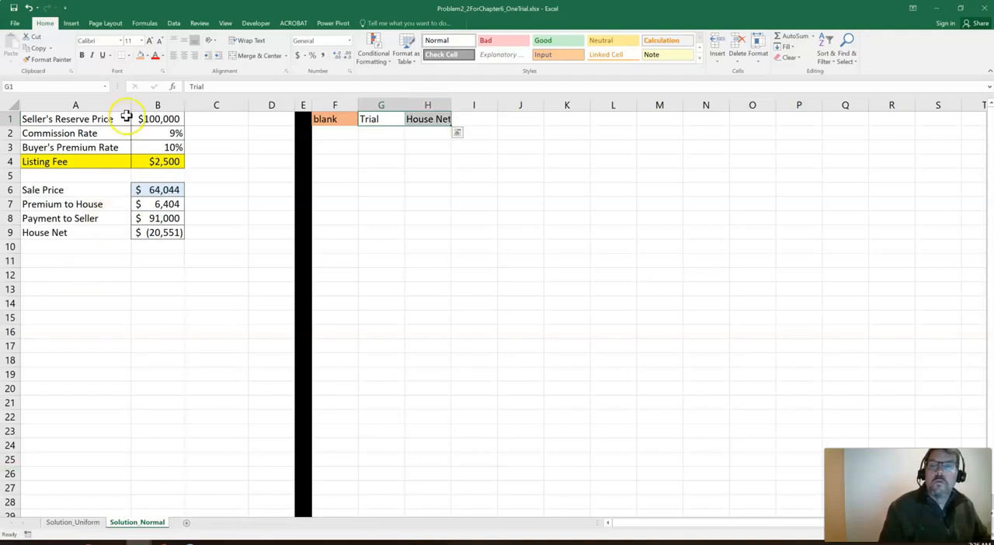
pyautogui.click(81, 56)
pyautogui.click(183, 56)
pyautogui.click(380, 174)
# Enter trial numbers 1 and 2 in G2:G3 and center them
pyautogui.click(370, 134)
pyautogui.write('1')
pyautogui.press('Return')
pyautogui.write('2')
pyautogui.press('Return')
pyautogui.moveTo(370, 134); pyautogui.dragTo(370, 147)
pyautogui.click(186, 58)
# Extend the trial number series from G2:G3 down to 1000 in G1001
pyautogui.click(388, 137)
pyautogui.click(390, 146)
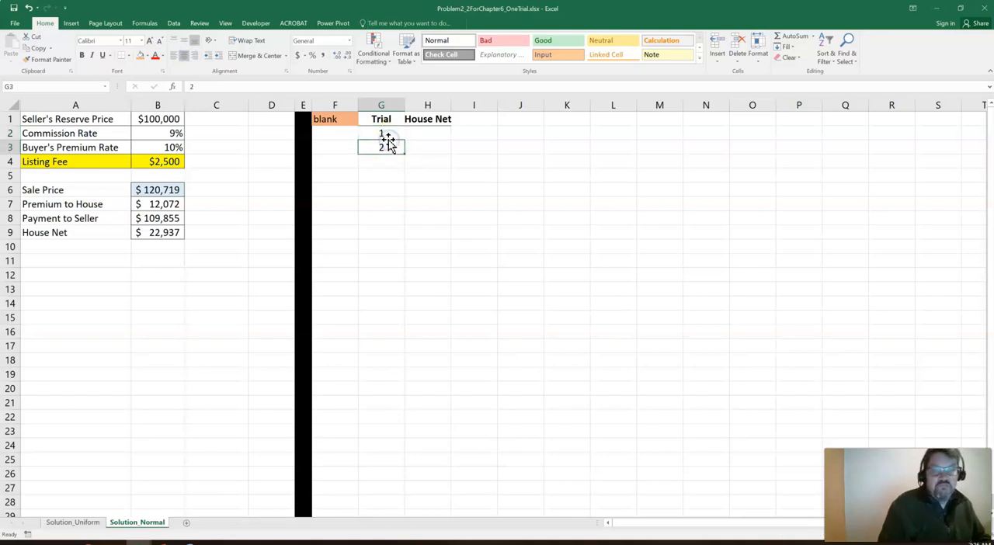
pyautogui.moveTo(386, 135)
pyautogui.mouseDown()
pyautogui.moveTo(410, 160)
pyautogui.moveTo(409, 440)
pyautogui.moveTo(426, 472)
pyautogui.moveTo(438, 325)
pyautogui.mouseUp()
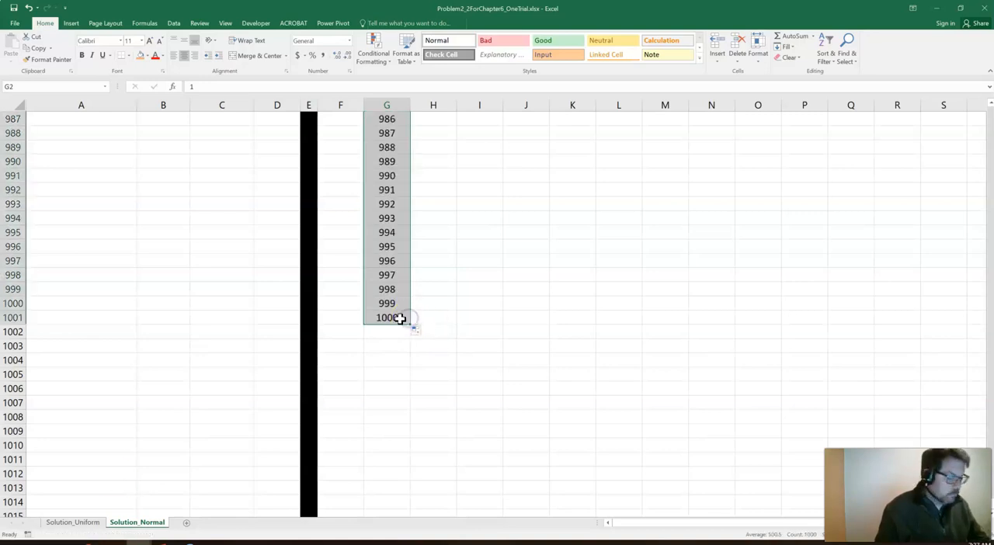
pyautogui.click(398, 317)
pyautogui.hotkey('ctrl', 'Up')
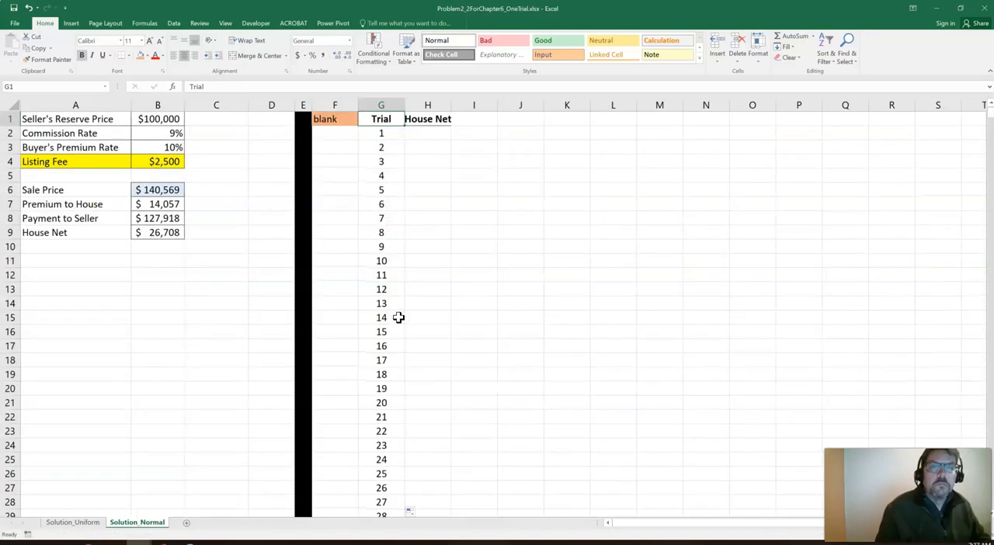
# Link H2, under the House Net header, to the model's House Net result in B9
pyautogui.click(419, 133)
pyautogui.write('=')
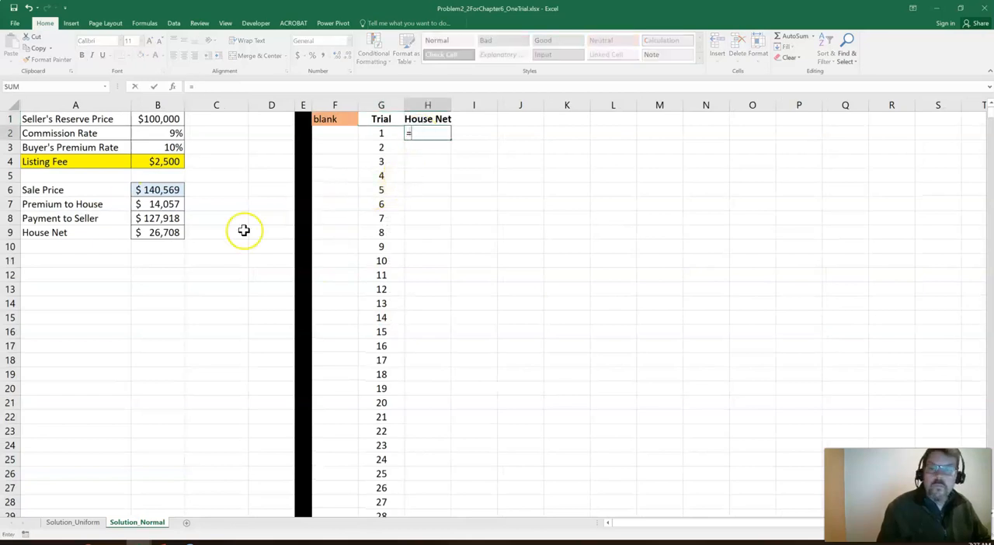
pyautogui.click(169, 232)
pyautogui.press('Return')
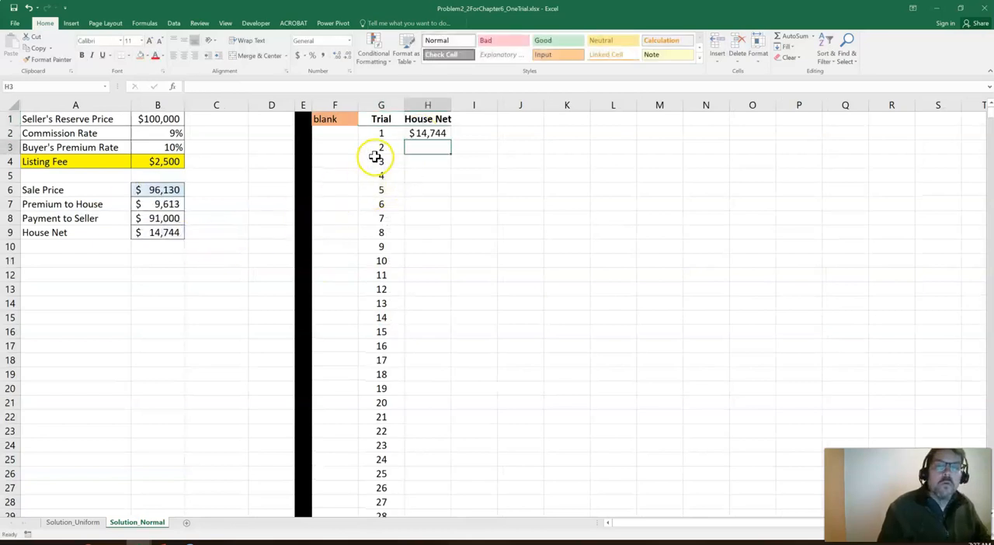
# Shade the first trial row, G2:H2, in light gray
pyautogui.click(374, 134)
pyautogui.hotkey('shift', 'Right')
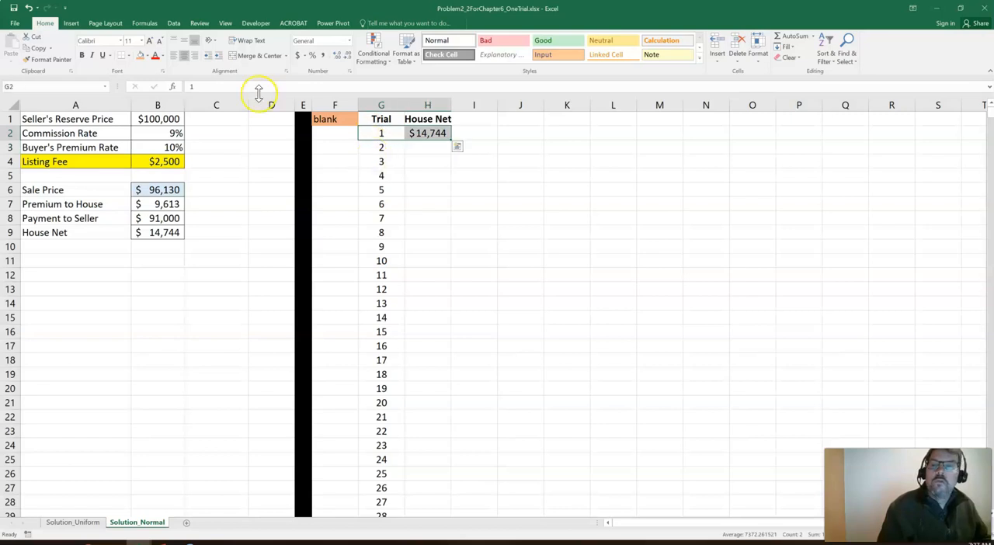
pyautogui.click(148, 56)
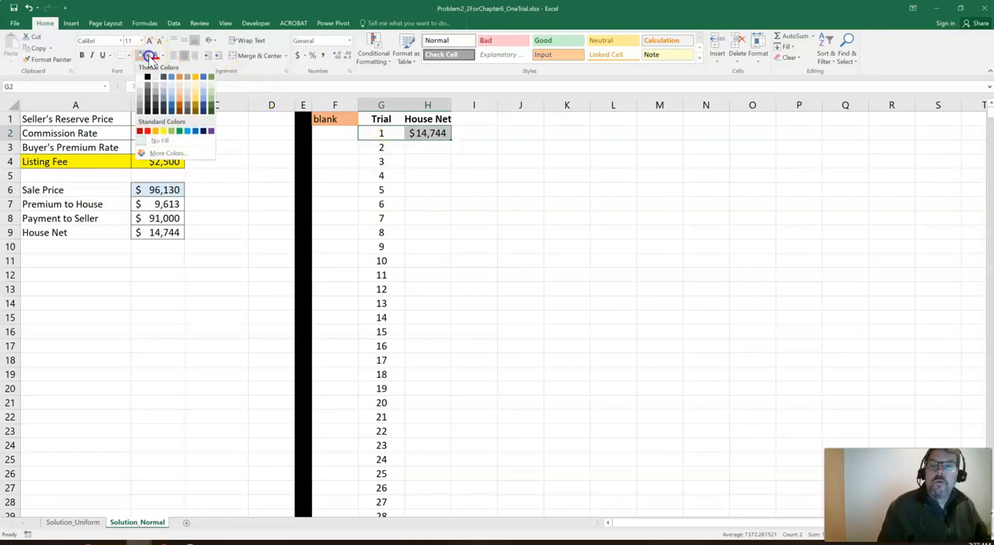
pyautogui.click(140, 90)
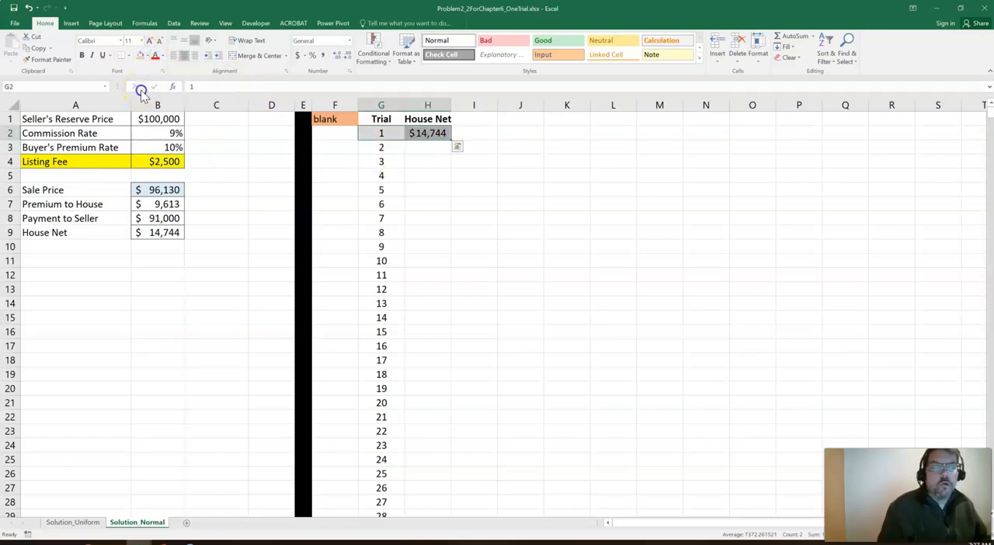
pyautogui.click(583, 141)
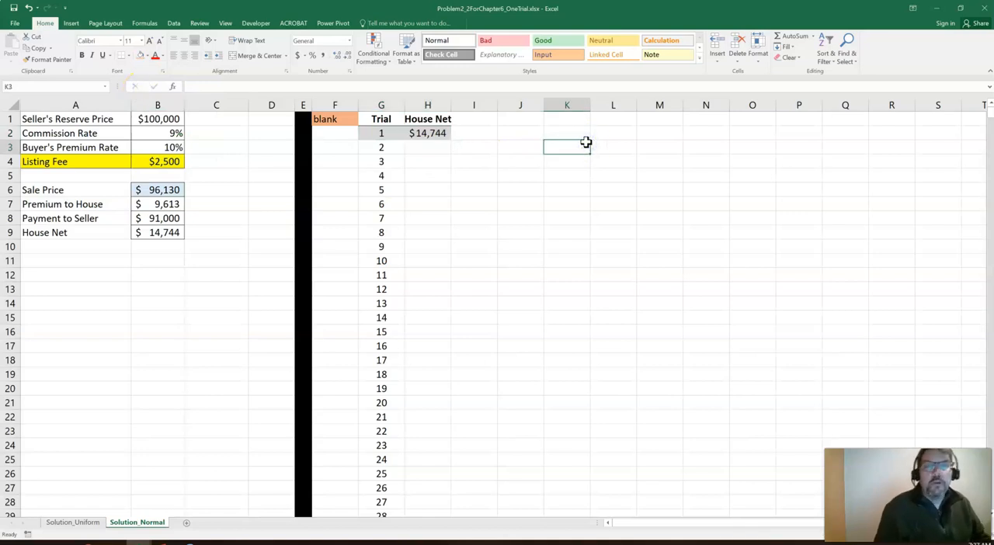
# Create a data table over G2:H1001 with the blank cell F1 as the column input cell
pyautogui.moveTo(381, 134); pyautogui.dragTo(404, 133)
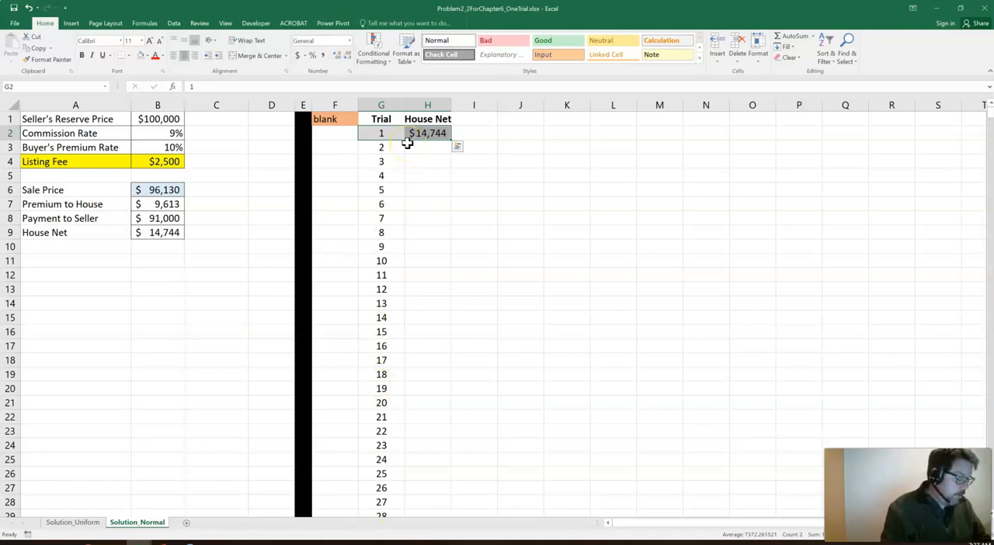
pyautogui.hotkey('ctrl', 'shift', 'Down')
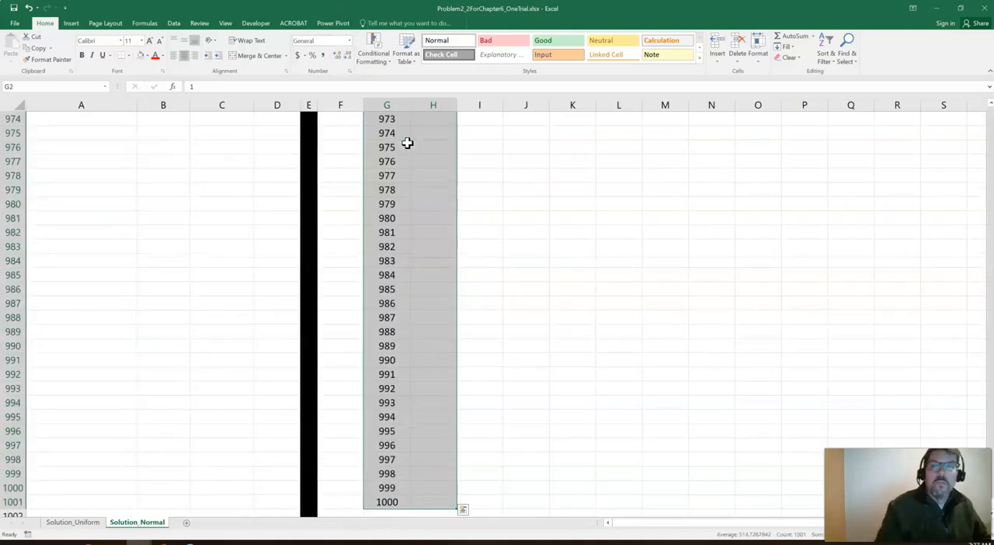
pyautogui.click(175, 23)
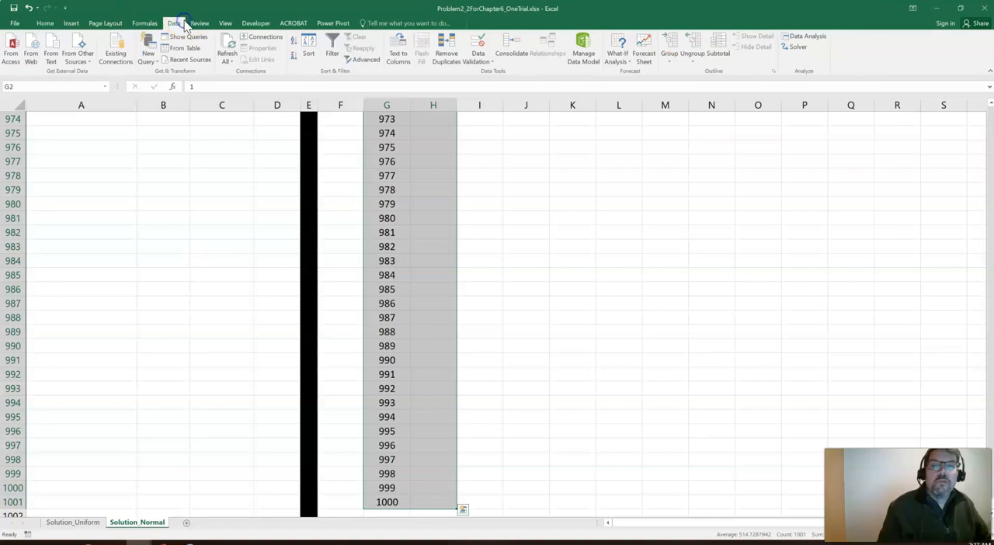
pyautogui.click(619, 56)
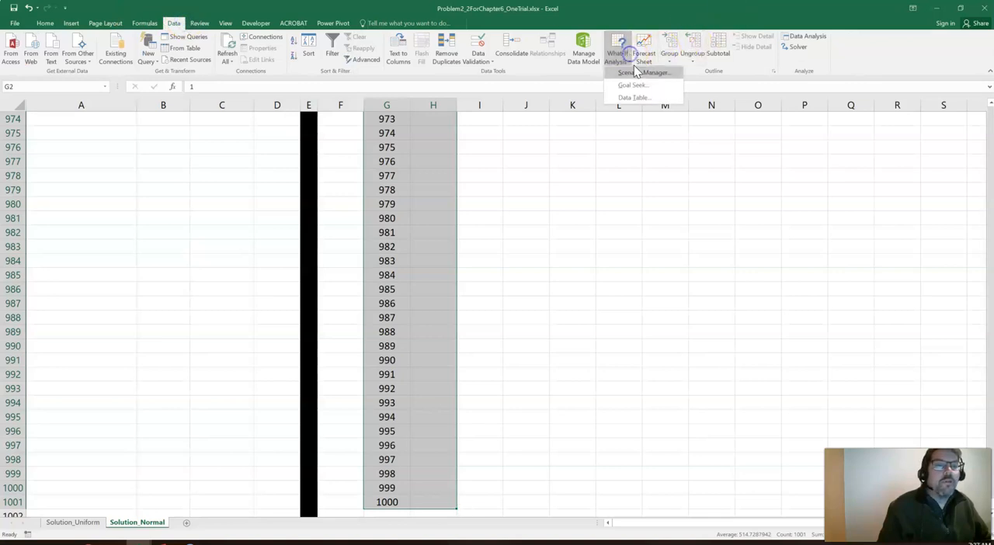
pyautogui.click(635, 98)
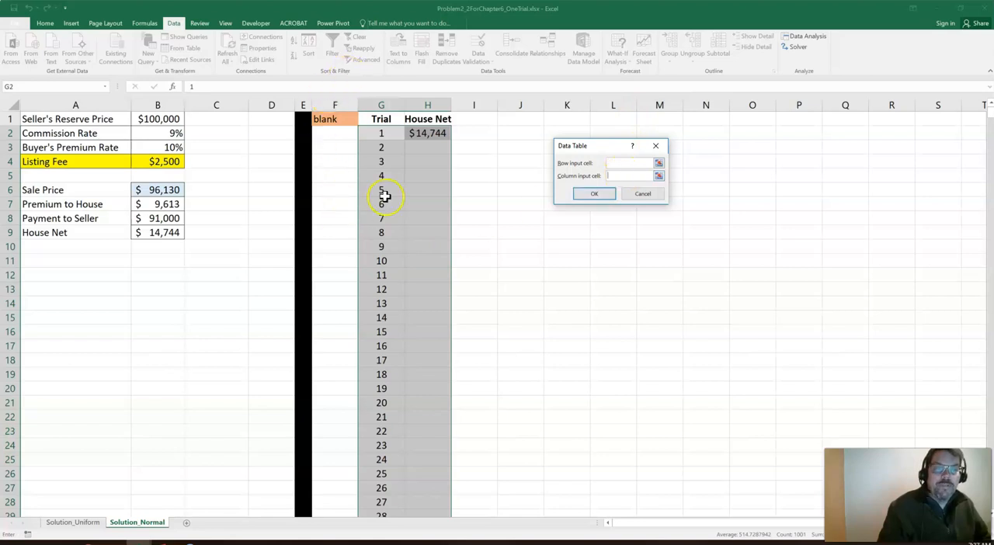
pyautogui.click(335, 118)
pyautogui.click(588, 194)
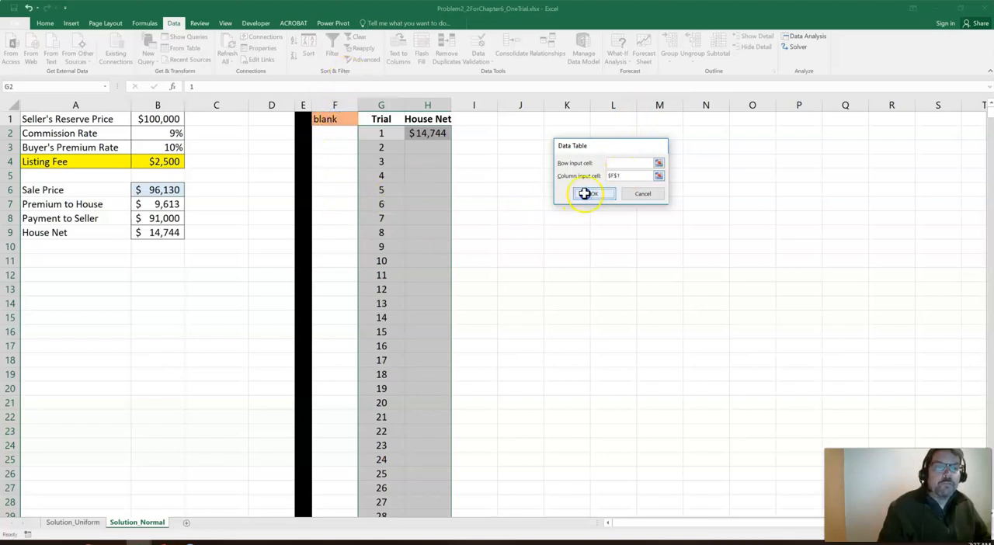
# Format the simulated House Net values in H3:H1001 with the comma style and no decimal places
pyautogui.click(430, 147)
pyautogui.hotkey('ctrl', 'shift', 'Down')
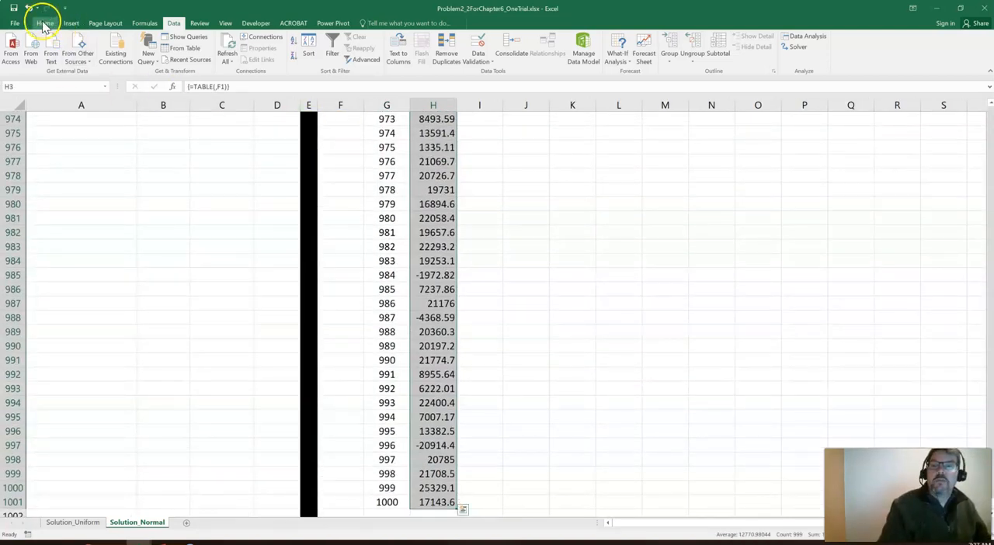
pyautogui.click(45, 23)
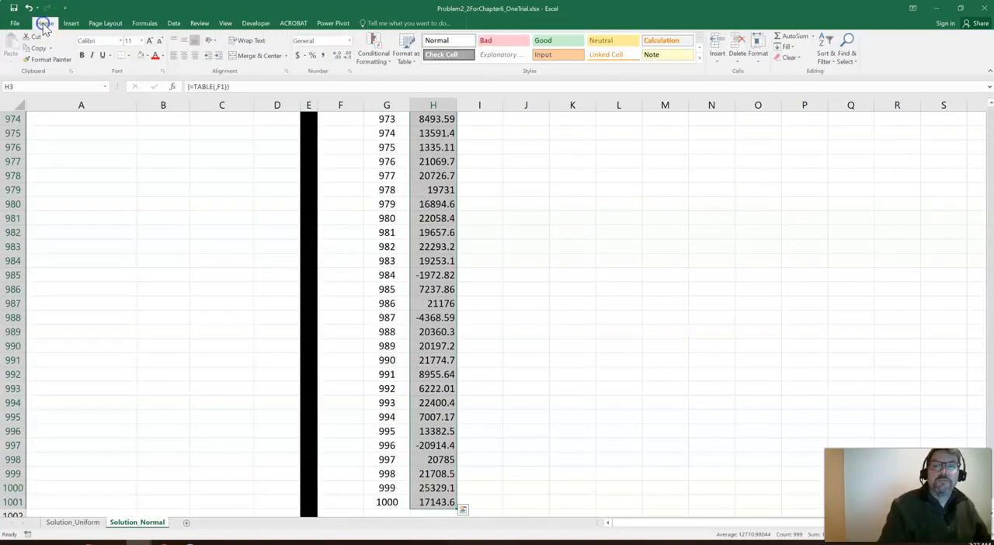
pyautogui.click(317, 58)
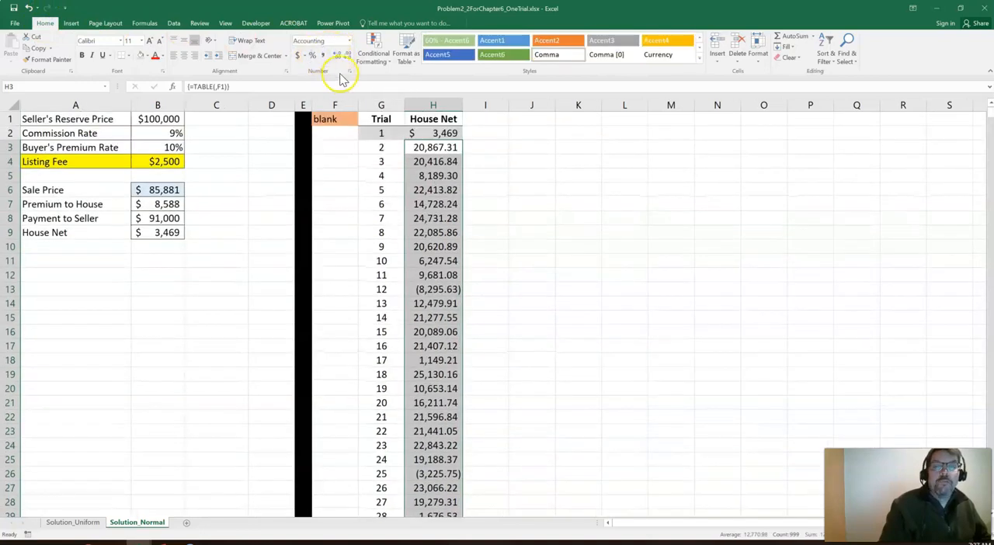
pyautogui.click(346, 55)
pyautogui.click(346, 55)
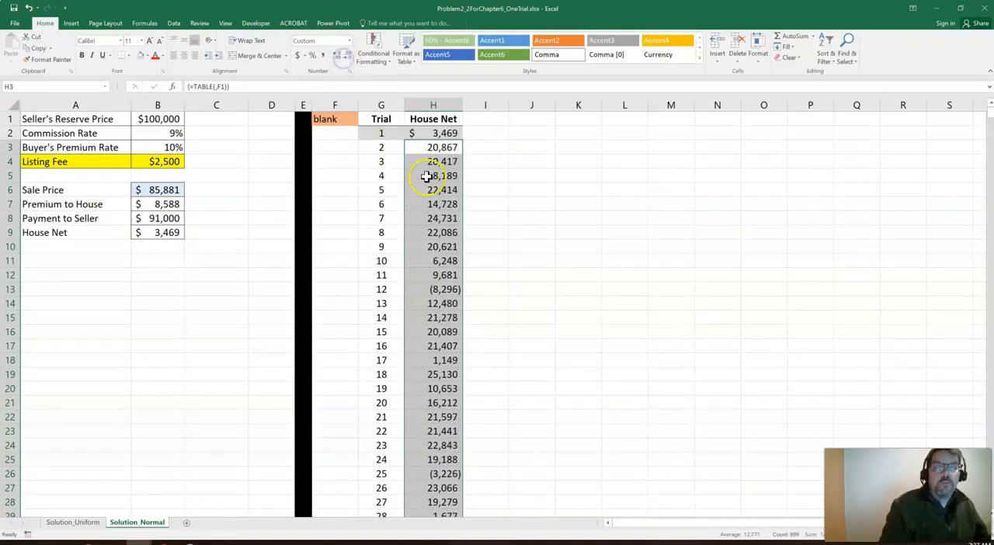
pyautogui.click(532, 162)
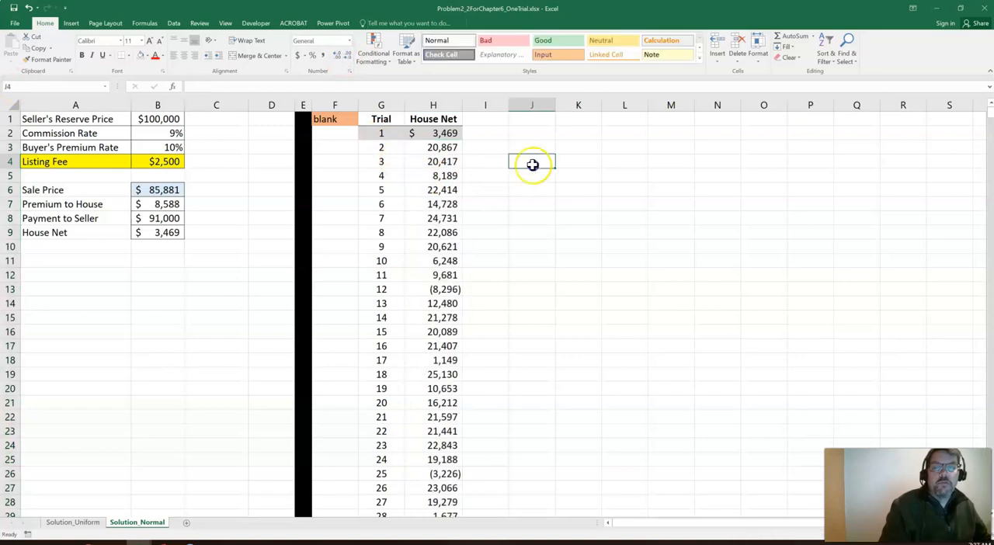
# Enter the labels Min in J1 and Max in J2
pyautogui.click(523, 123)
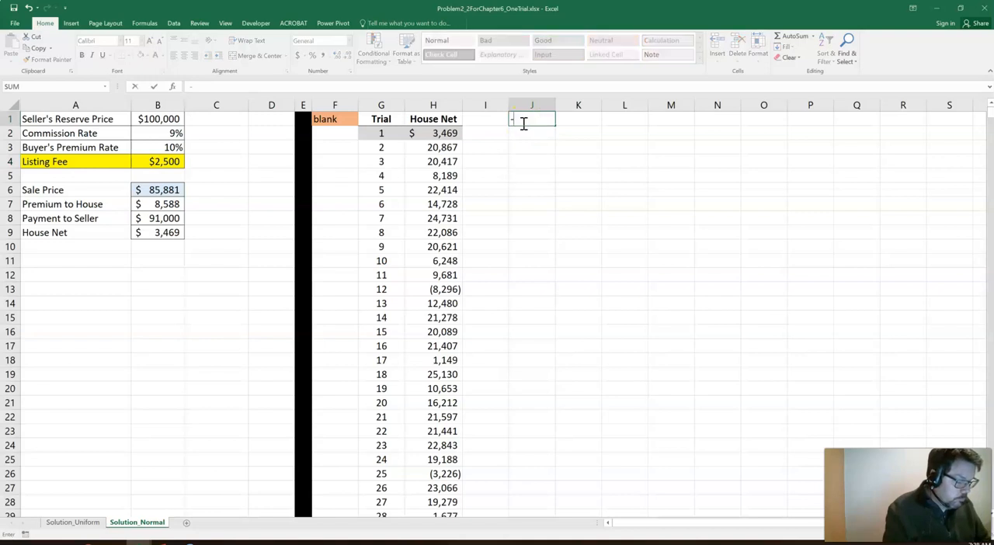
pyautogui.write('Min')
pyautogui.press('Return')
pyautogui.write('M')
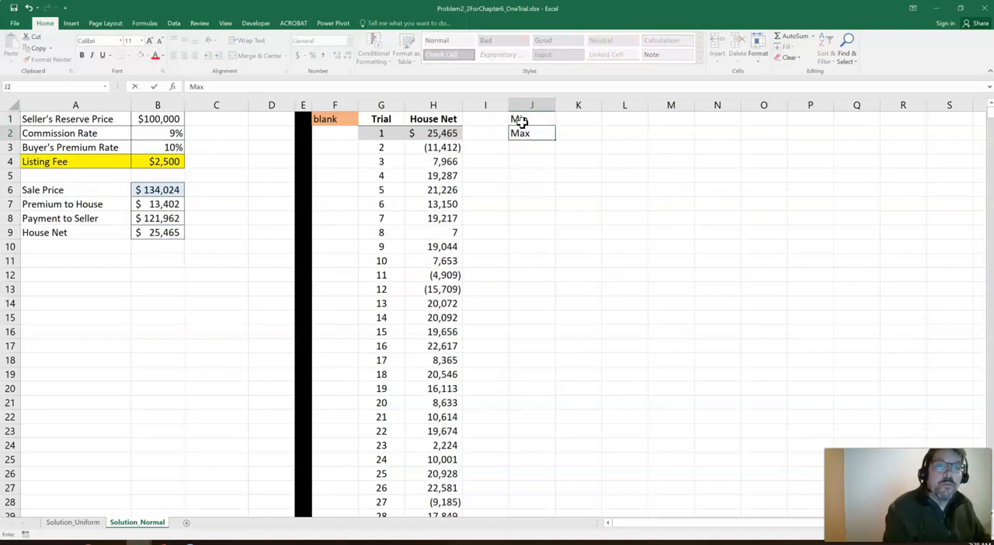
pyautogui.write('ax')
pyautogui.click(520, 122)
# Calculate the smallest and largest simulated House Net with =MIN(H:H) in K1 and =MAX(H:H) in K2
pyautogui.press('Right')
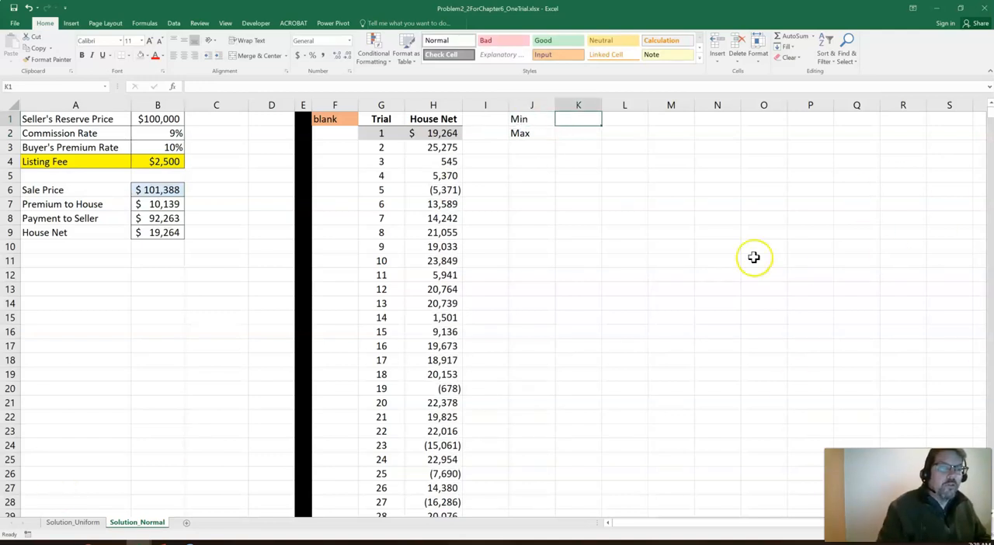
pyautogui.write('=min(')
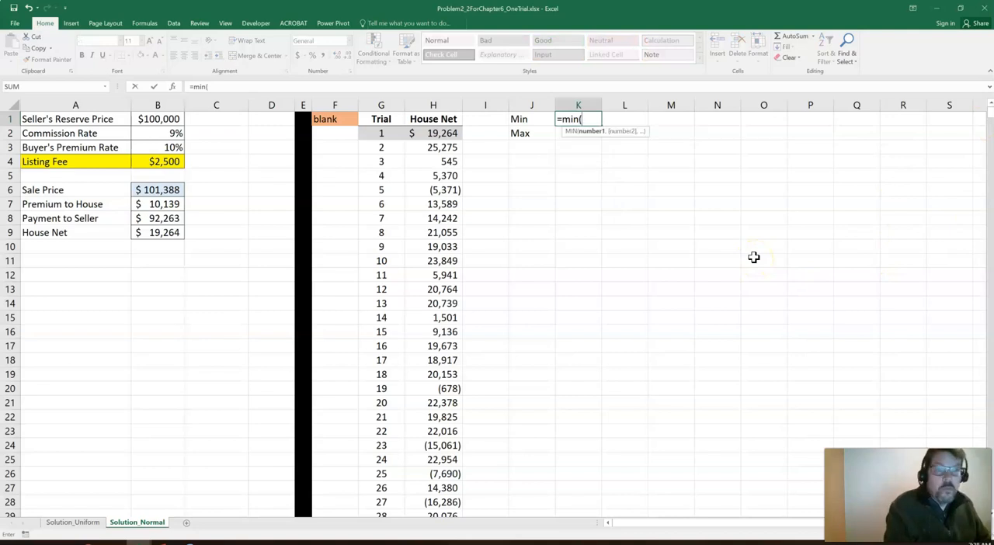
pyautogui.write('h:h)')
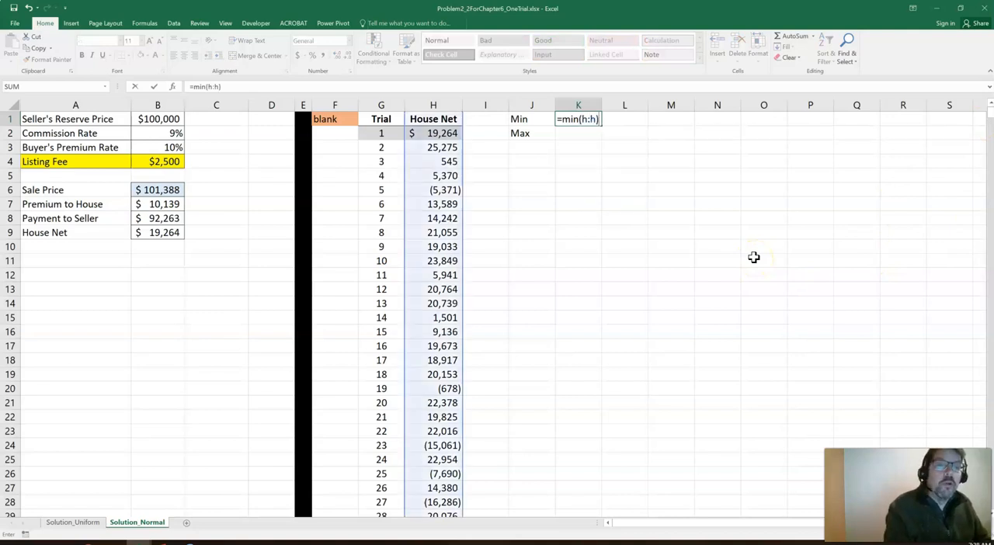
pyautogui.press('Return')
pyautogui.write('=m')
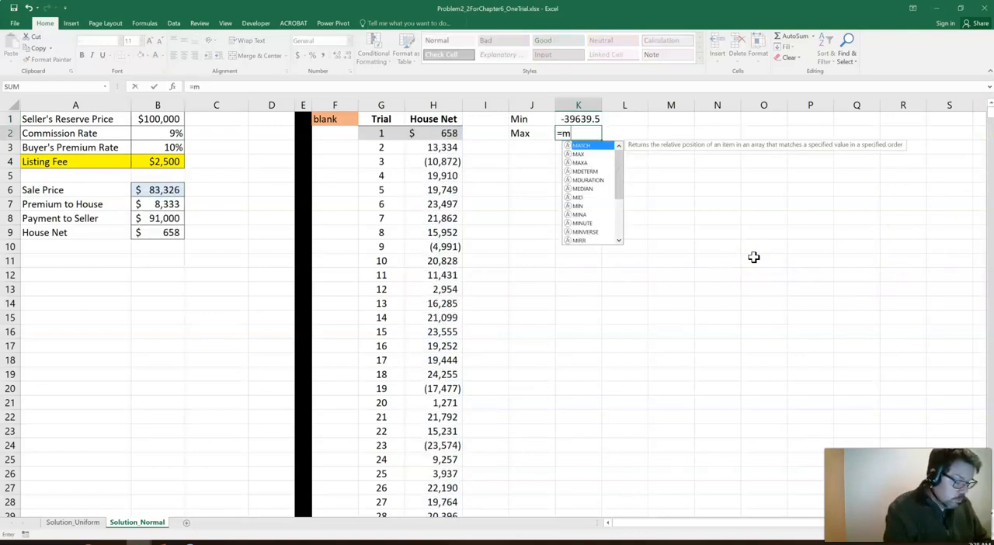
pyautogui.write('ax(h:h)')
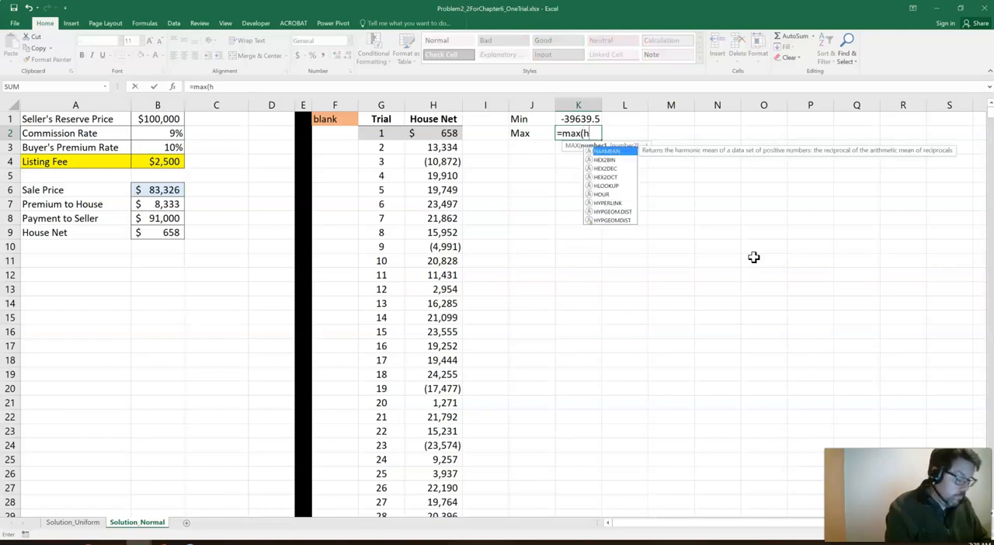
pyautogui.press('Return')
# Format the minimum and maximum in K1:K2 with the comma style and no decimal places
pyautogui.press('Up')
pyautogui.press('Up')
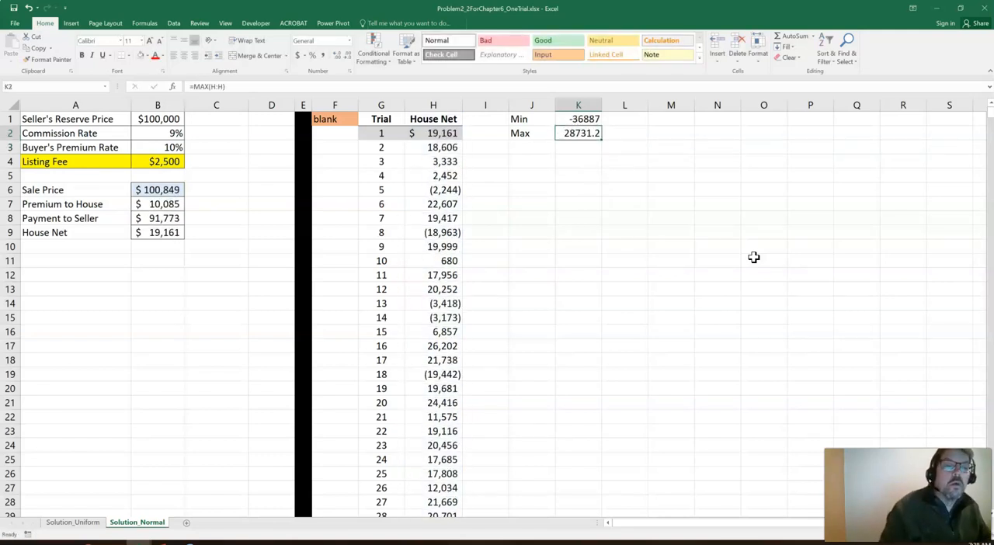
pyautogui.hotkey('shift', 'Down')
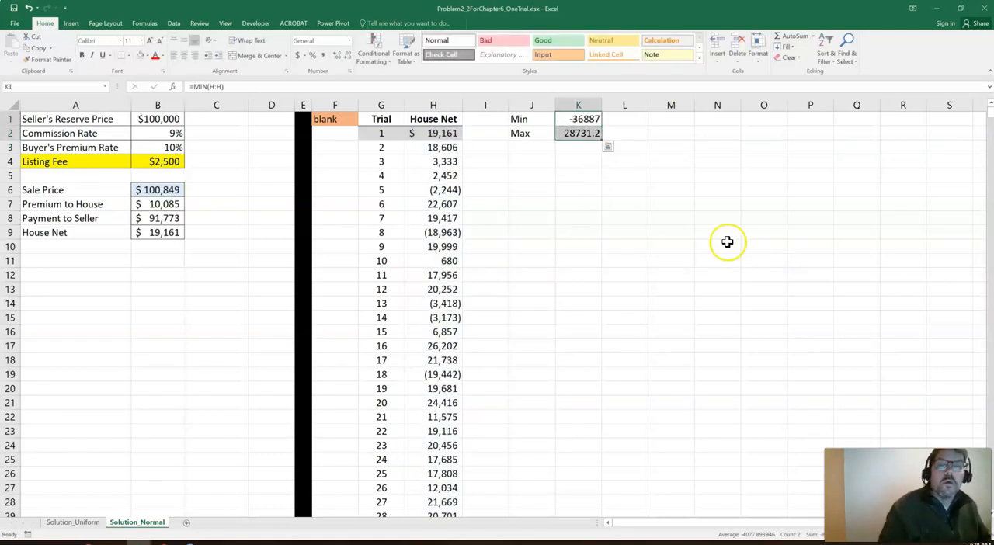
pyautogui.click(322, 55)
pyautogui.click(350, 56)
pyautogui.click(350, 56)
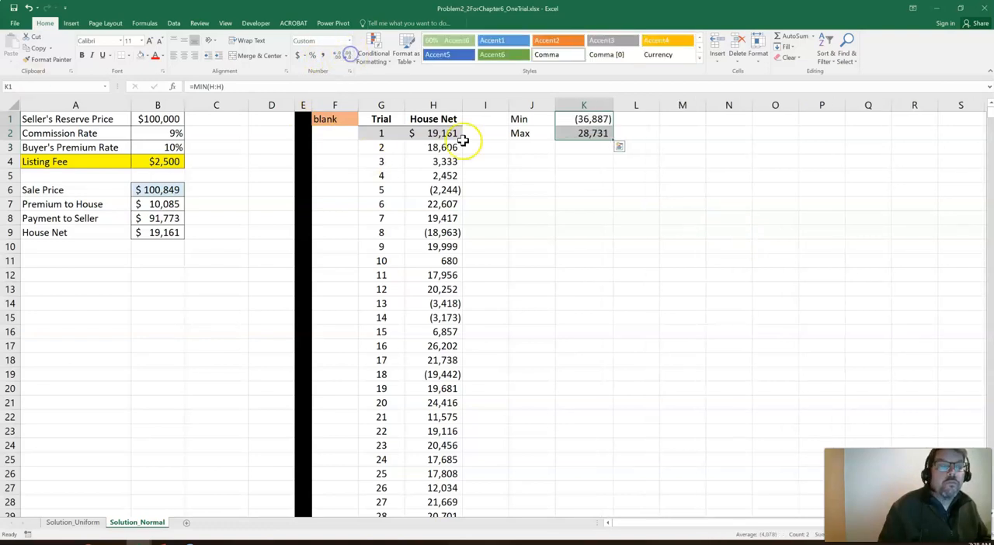
# Look at the Solution_Uniform sheet, return to Solution_Normal, and examine the Min and Max cells and a data table cell
pyautogui.click(91, 524)
pyautogui.click(146, 524)
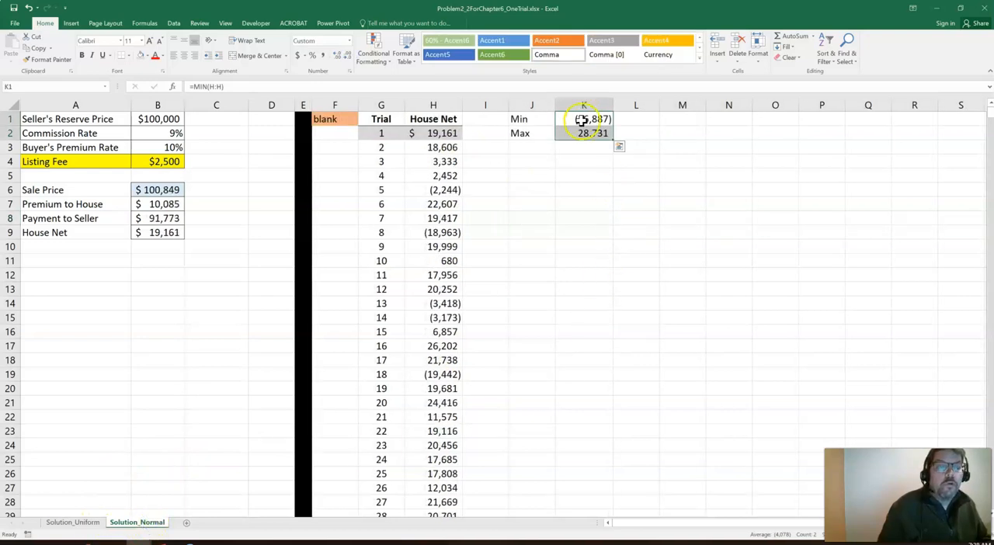
pyautogui.click(581, 120)
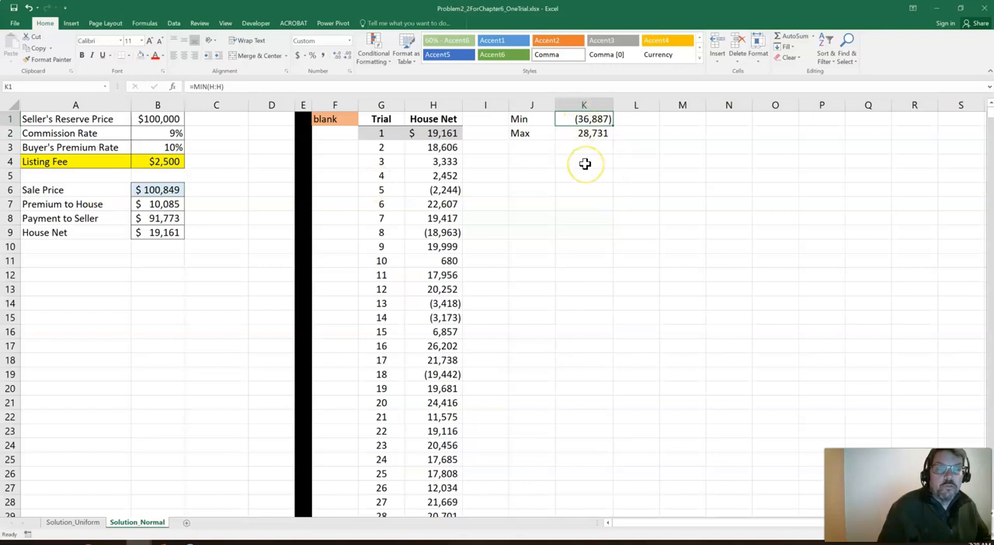
pyautogui.click(579, 134)
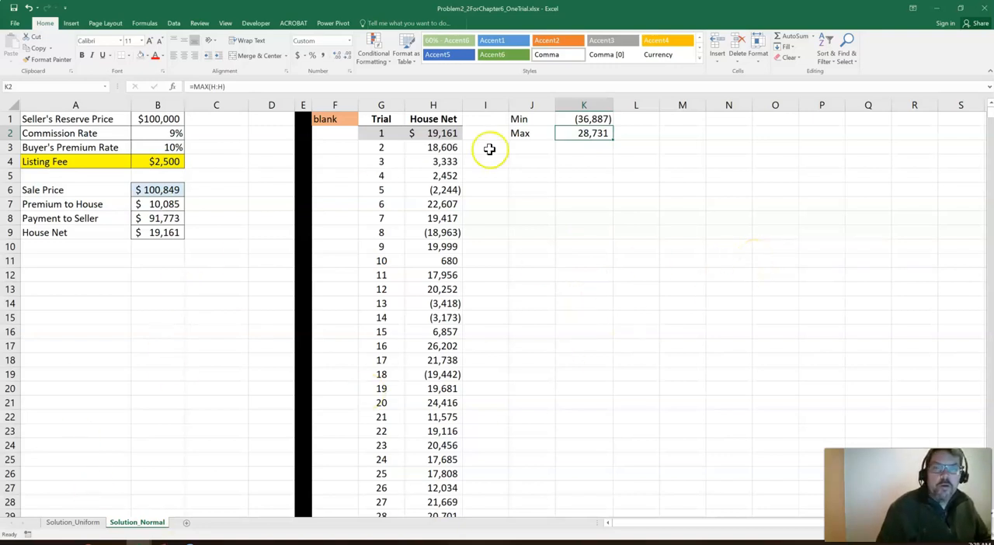
pyautogui.click(433, 191)
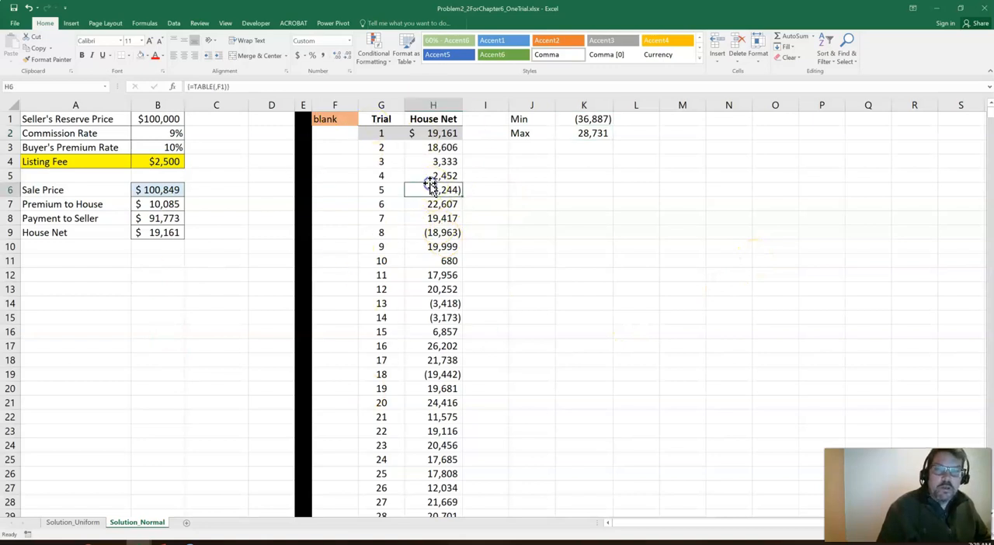
# Recalculate the simulation repeatedly from an empty cell to compare the minimum and maximum House Net across runs
pyautogui.click(635, 244)
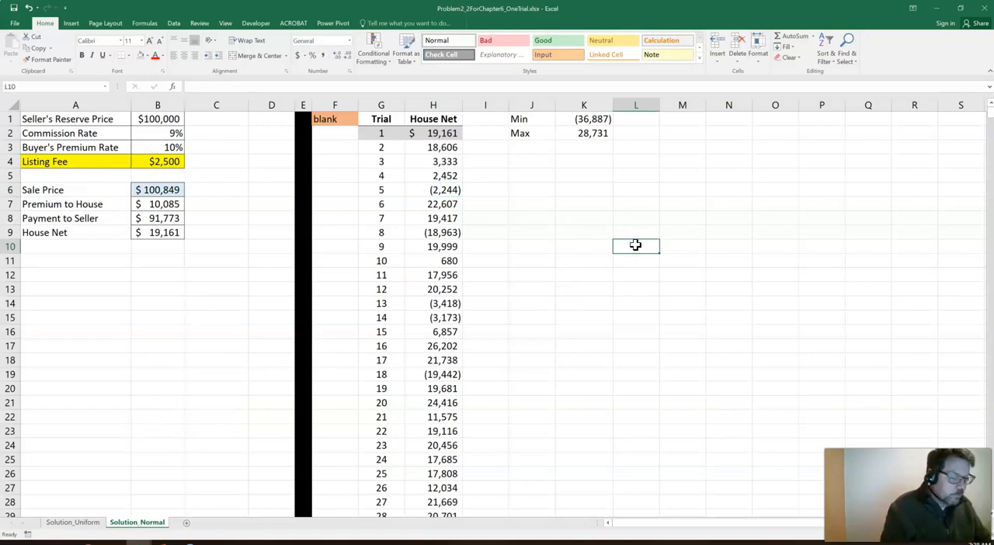
pyautogui.press('F9')
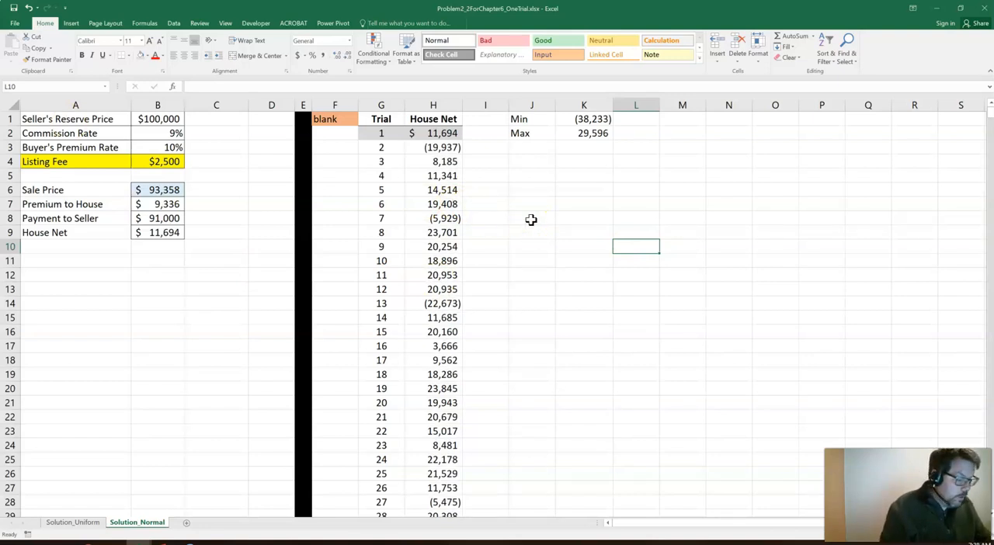
pyautogui.press('F9')
pyautogui.press('F9')
pyautogui.press('F9')
pyautogui.press('F9')
pyautogui.press('F9')
pyautogui.press('F9')
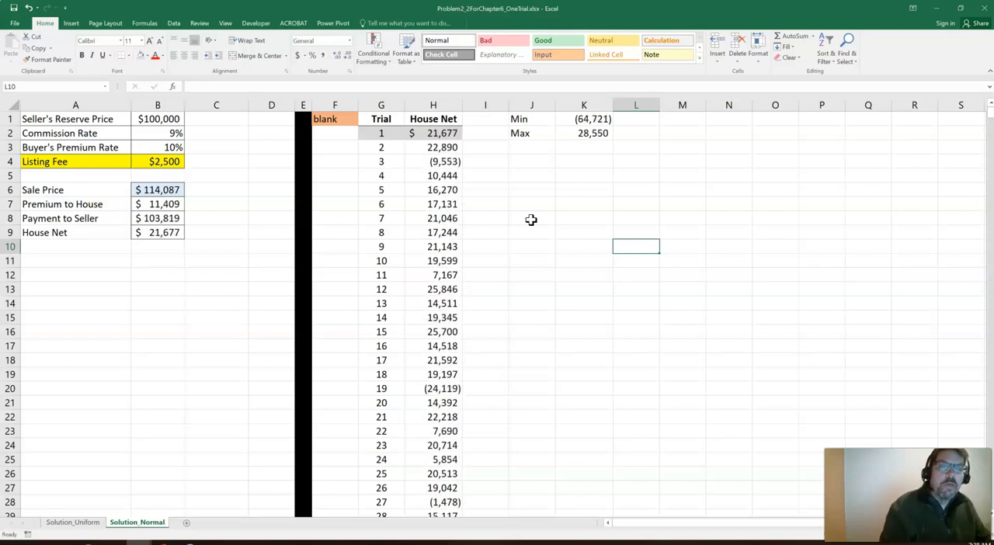
pyautogui.press('F9')
pyautogui.press('F9')
pyautogui.press('F9')
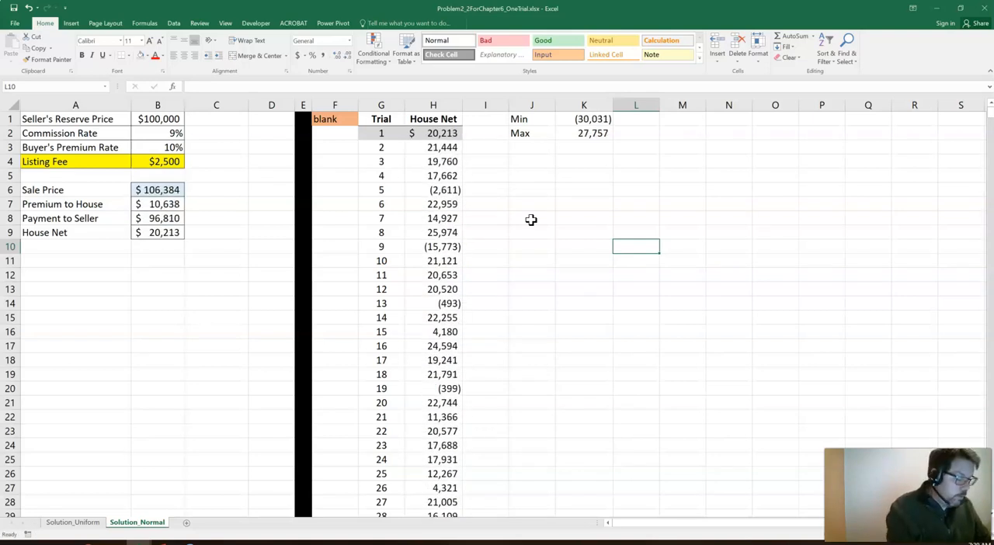
# Enter the test formula =5+6 in L10 to trigger a recalculation, and clear the cell
pyautogui.write('=5+6')
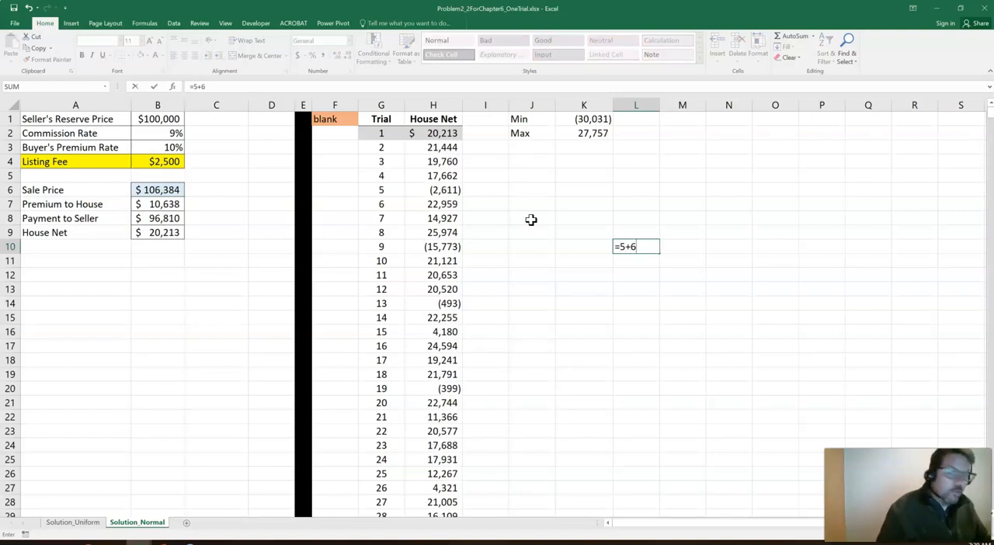
pyautogui.press('Return')
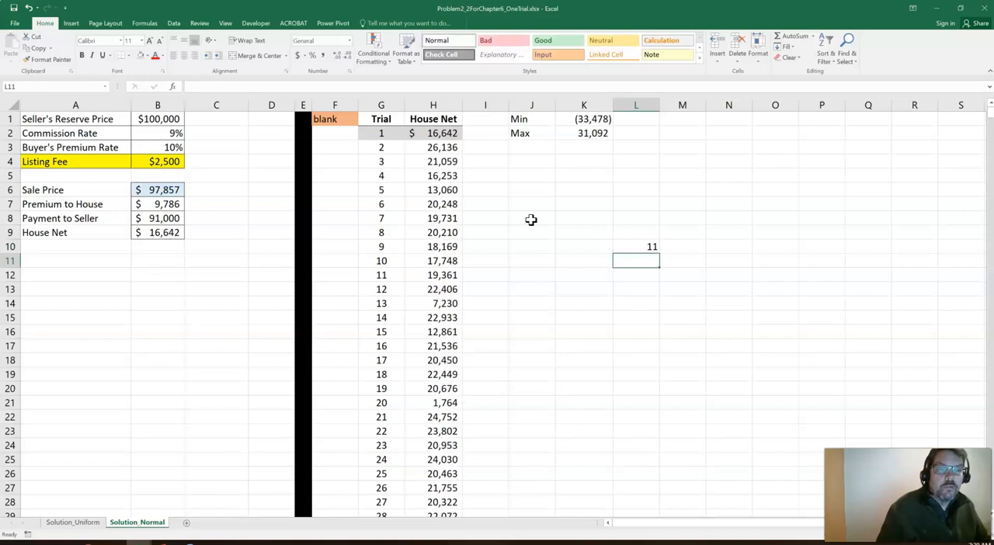
pyautogui.press('Down')
pyautogui.press('Up')
pyautogui.press('Up')
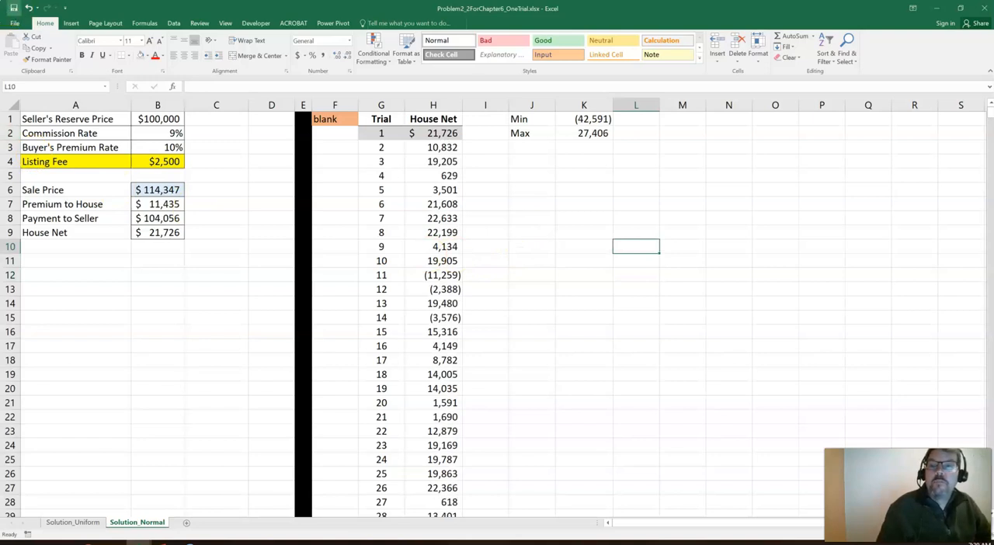
# Close the Problem2_2ForChapter6_OneTrial workbook and open Problem6_2_OneTrial.xlsx from the TempDay03 folder
pyautogui.click(979, 7)
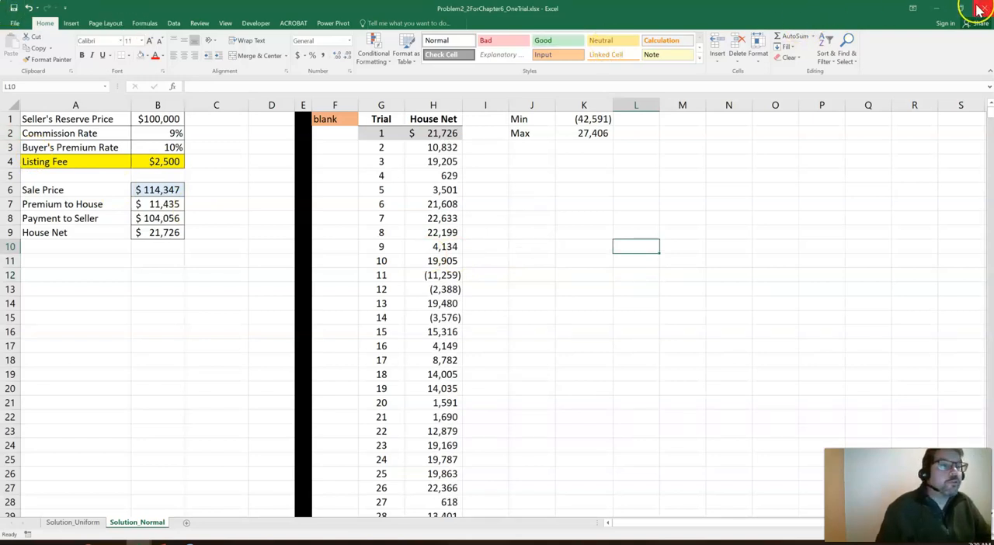
pyautogui.click(978, 9)
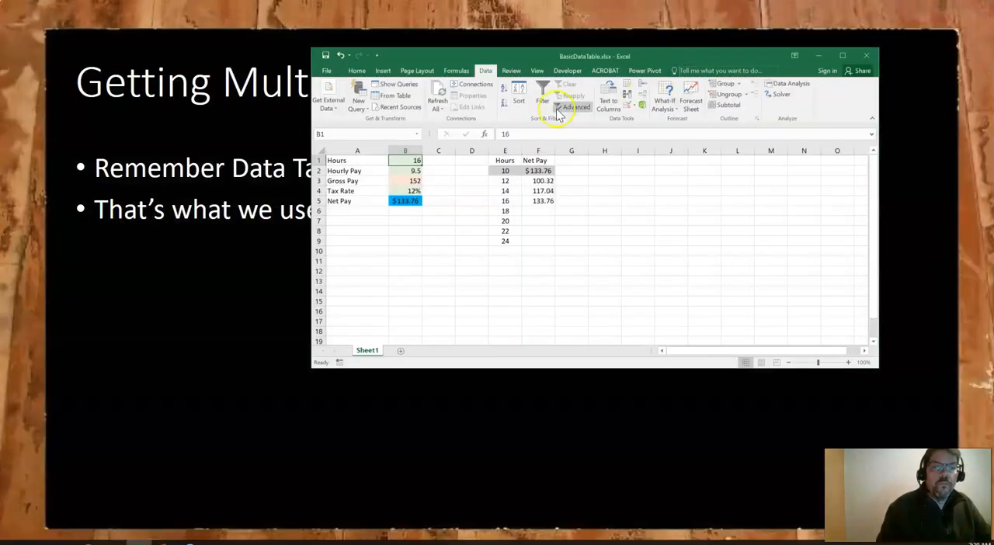
pyautogui.click(818, 55)
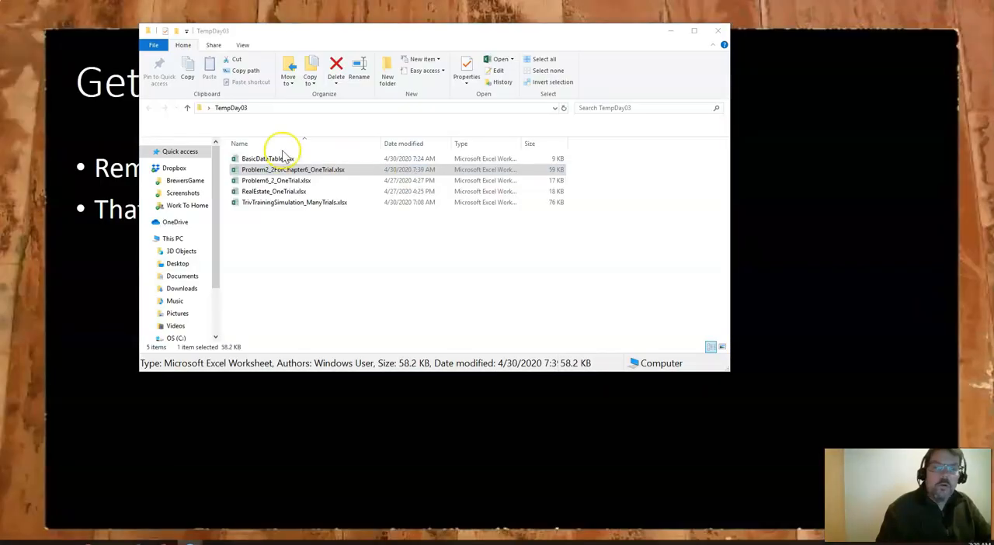
pyautogui.doubleClick(279, 180)
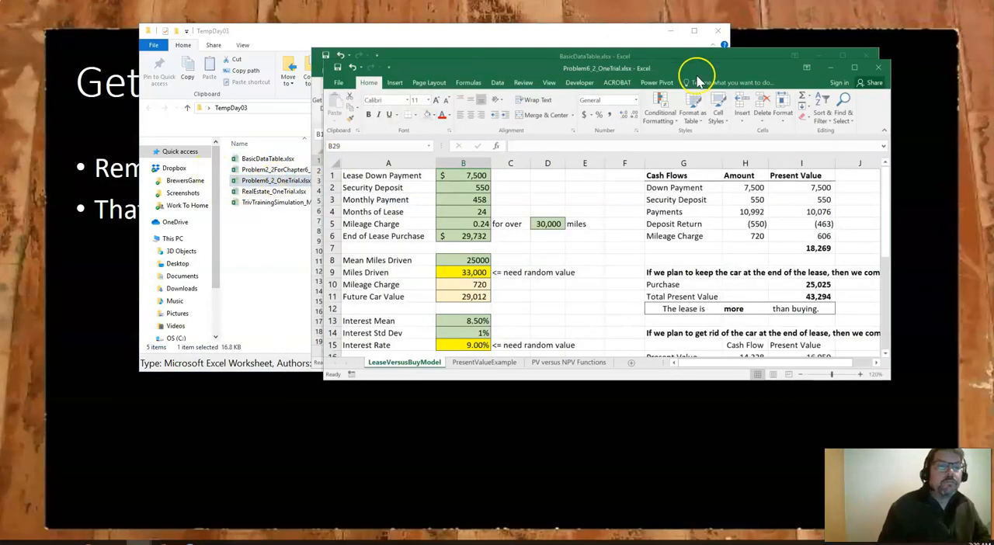
# Close BasicDataTable.xlsx without saving its changes and maximize the Problem6_2_OneTrial workbook
pyautogui.moveTo(703, 58); pyautogui.dragTo(711, 109)
pyautogui.click(864, 55)
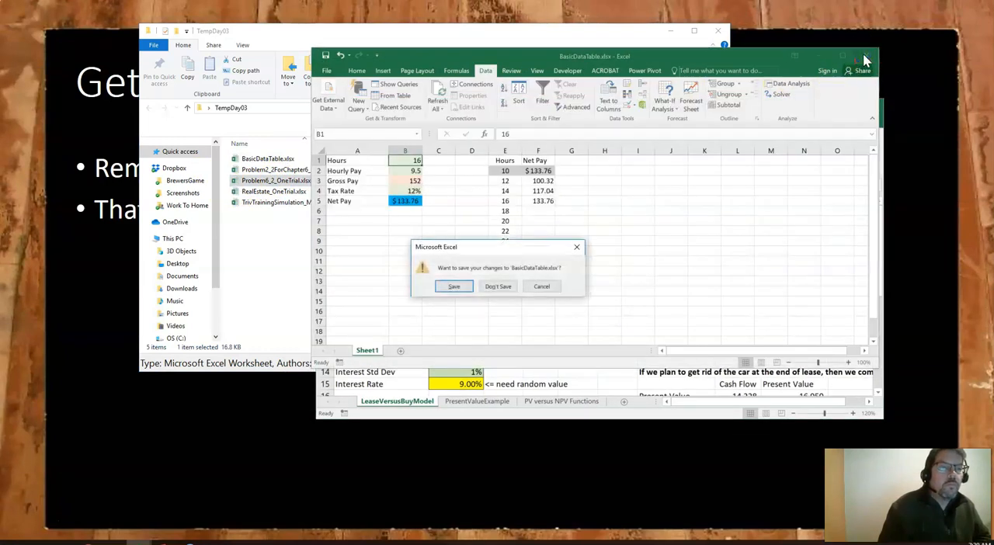
pyautogui.click(498, 286)
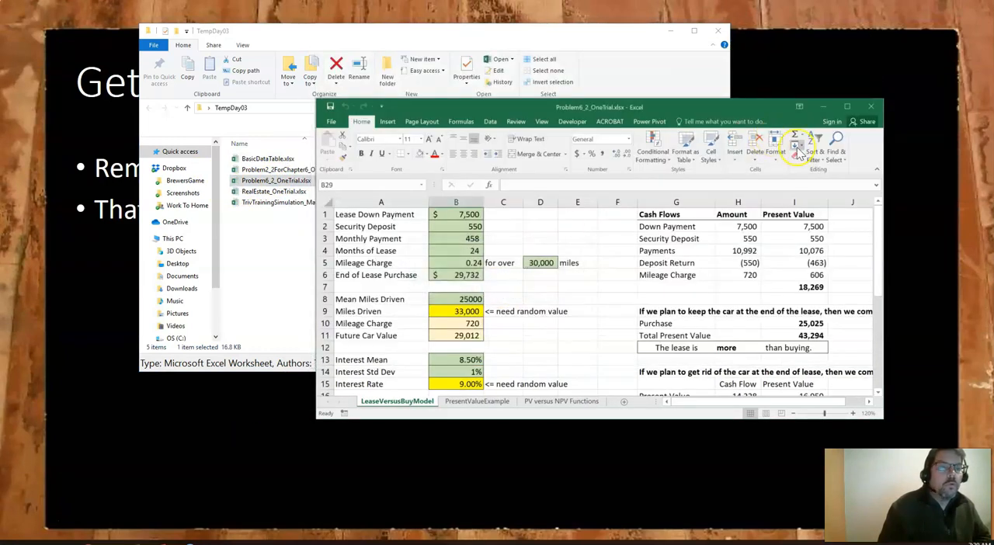
pyautogui.click(849, 107)
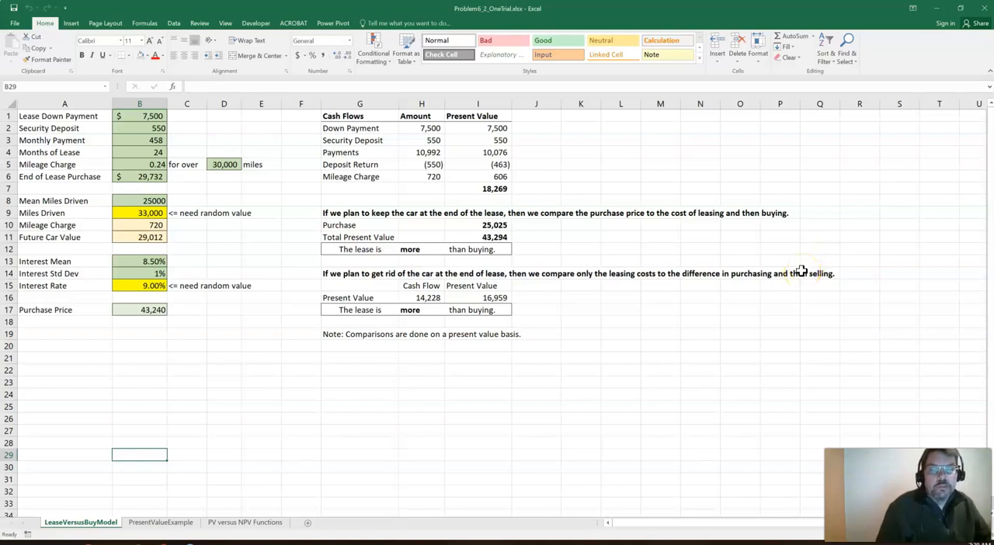
# Examine the keep-the-car comparison in G9:I12 and the IF formula behind its lease result in H12
pyautogui.moveTo(348, 214); pyautogui.dragTo(472, 247)
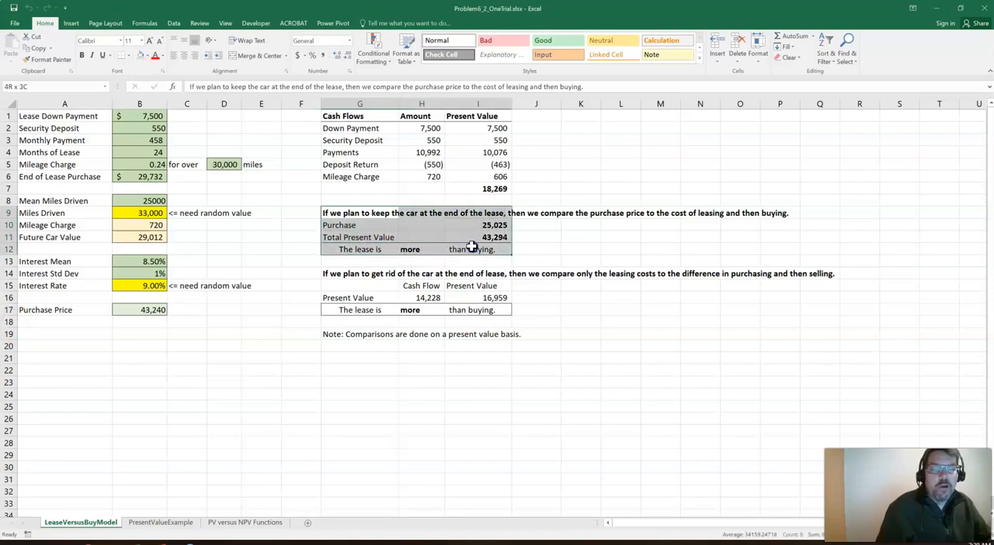
pyautogui.click(405, 252)
pyautogui.click(411, 248)
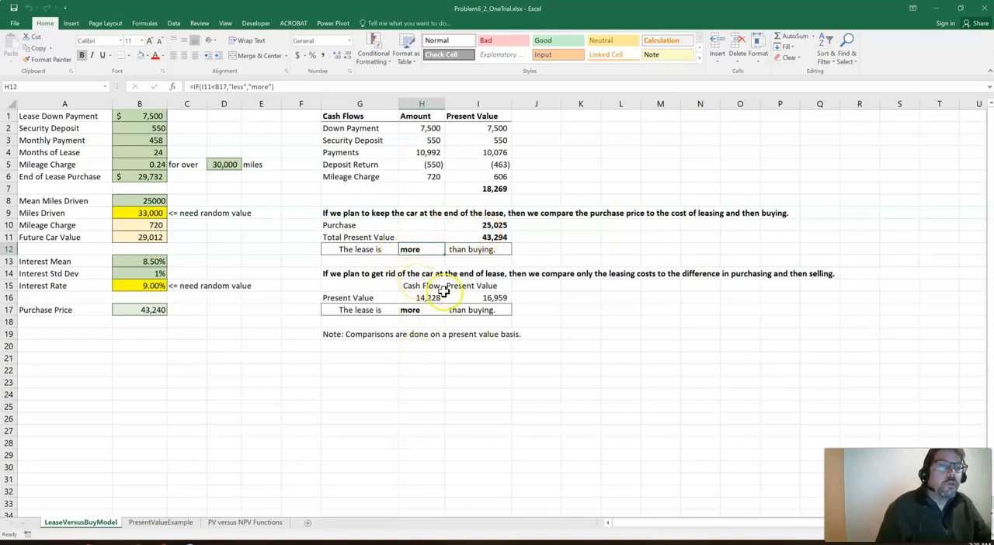
# Fill column R of LeaseVersusBuyModel with black and narrow it into a thin divider
pyautogui.click(859, 104)
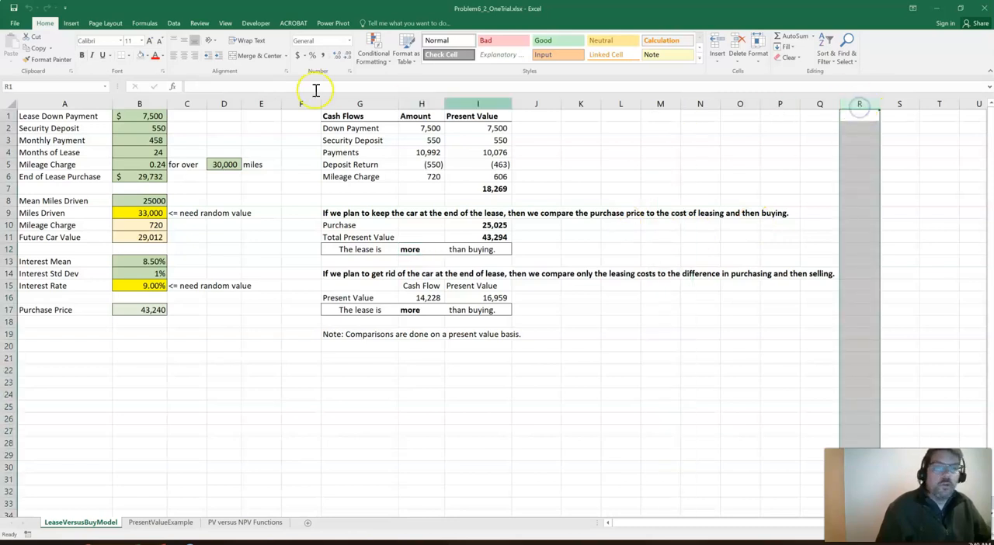
pyautogui.click(147, 57)
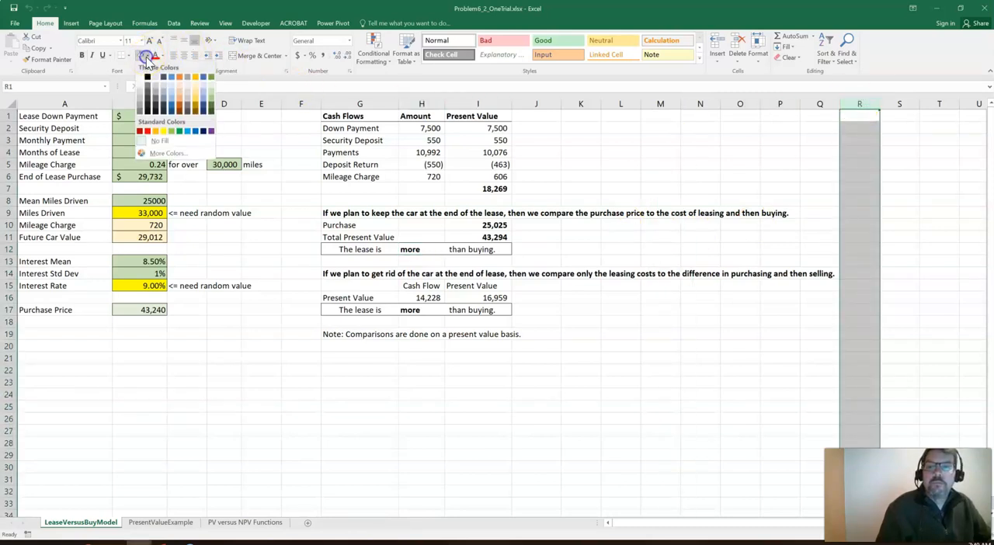
pyautogui.click(145, 76)
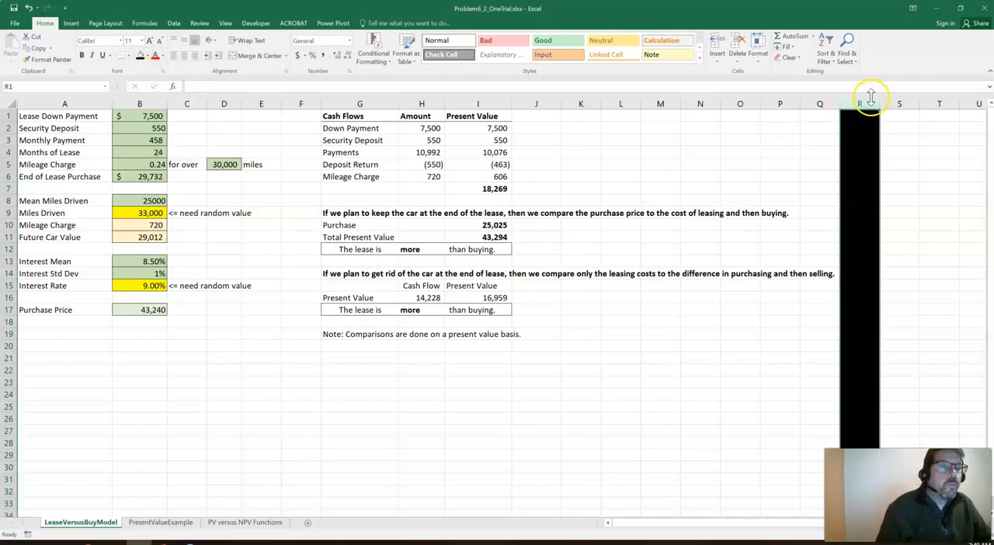
pyautogui.moveTo(878, 102); pyautogui.dragTo(848, 109)
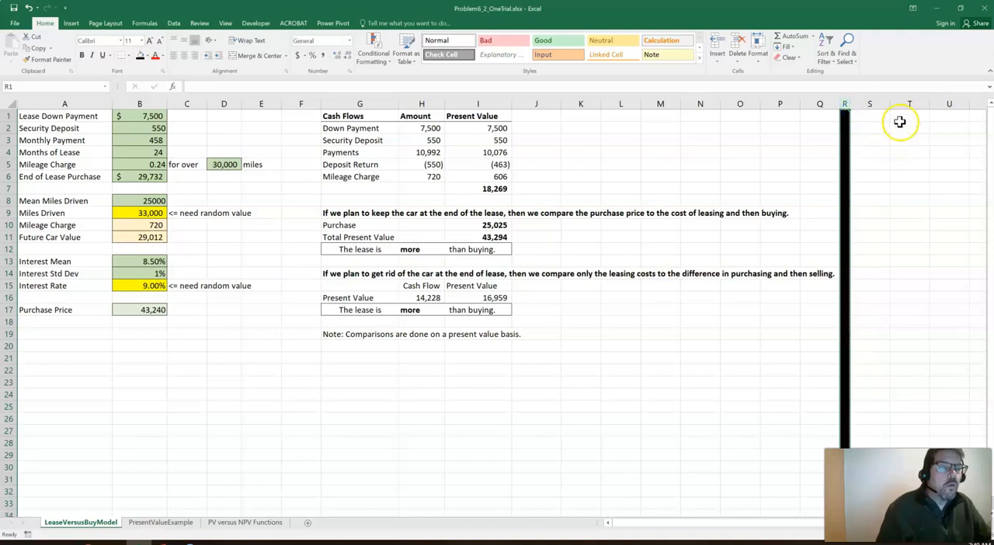
# Locate the empty area beyond the black divider and check the keep-the-car lease result formula in H12
pyautogui.click(905, 117)
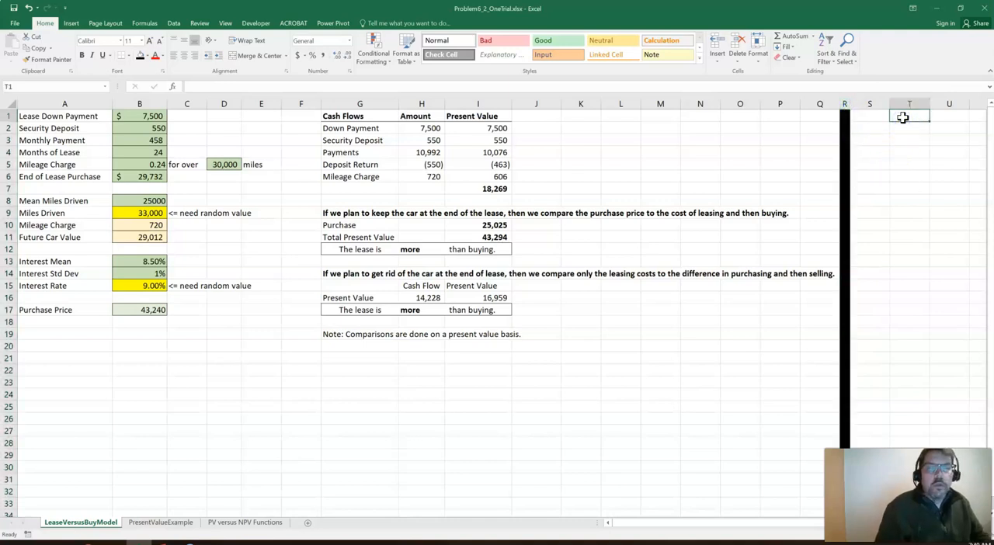
pyautogui.press('Right')
pyautogui.hscroll(1, 595, 150)
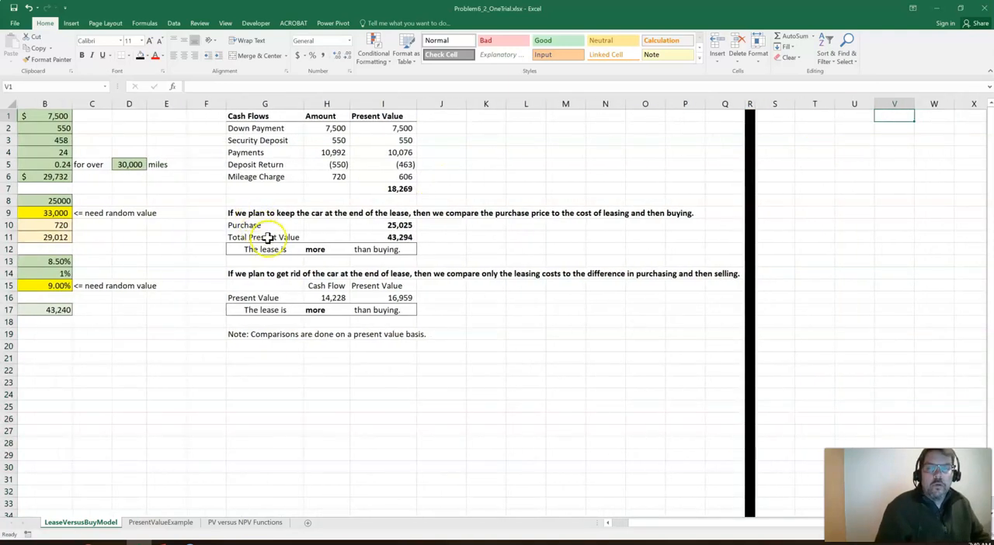
pyautogui.click(314, 248)
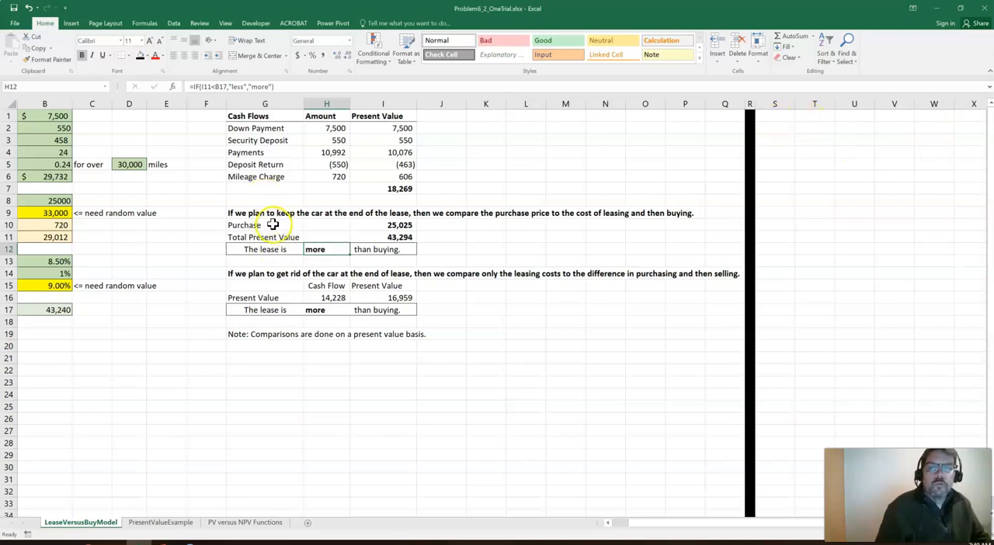
# Enter the headings Trial, Keep PV Lease and More/Less? in cells T1 to V1
pyautogui.click(814, 116)
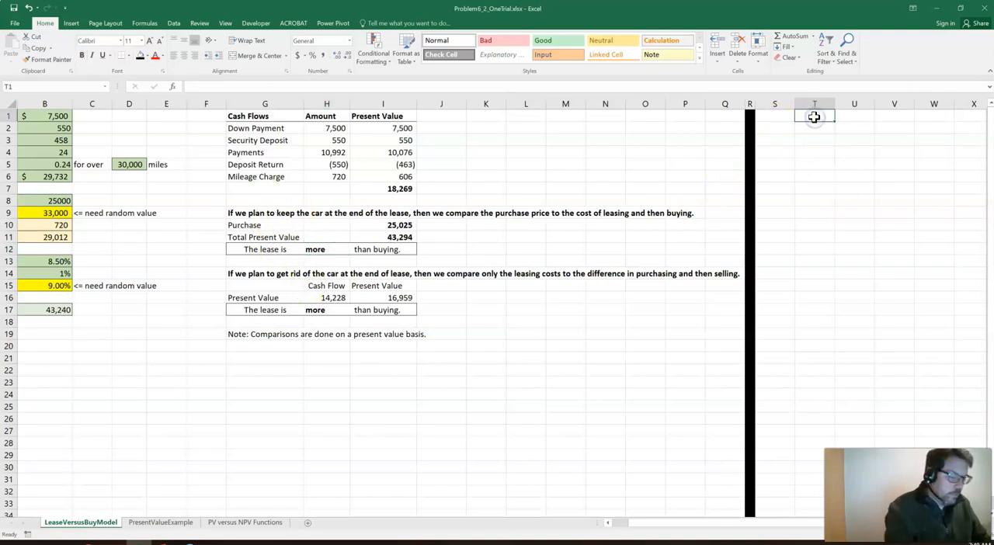
pyautogui.write('Trial')
pyautogui.press('Tab')
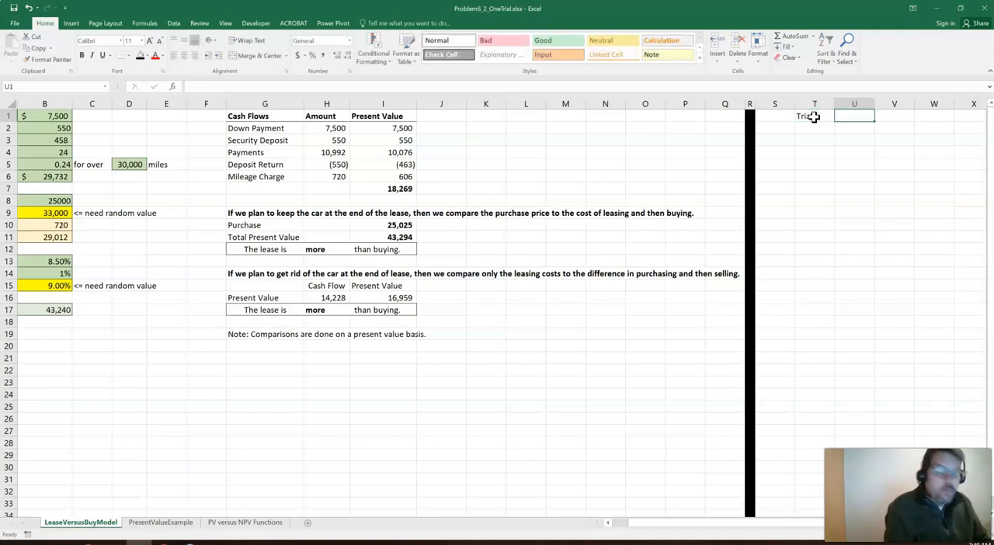
pyautogui.write('Keep PV Lease')
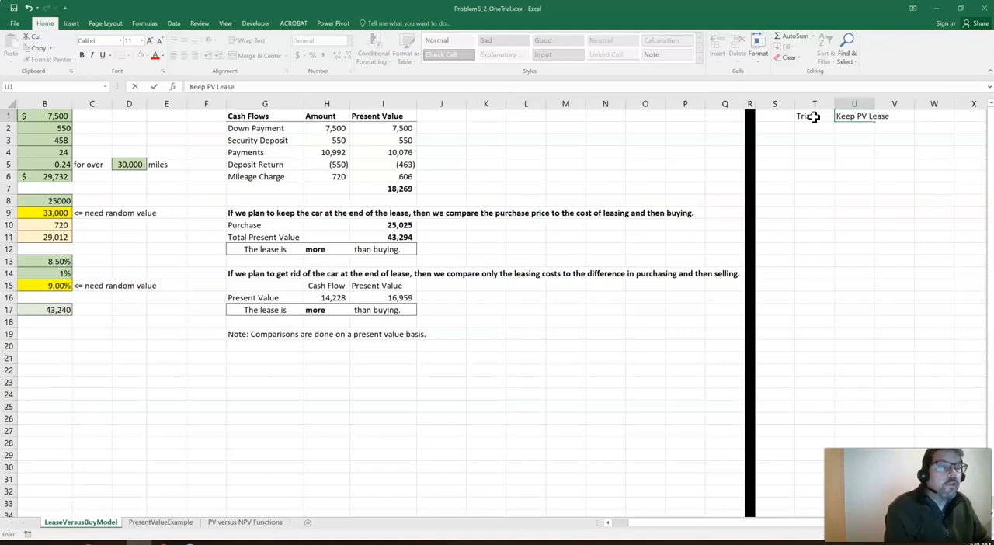
pyautogui.press('Tab')
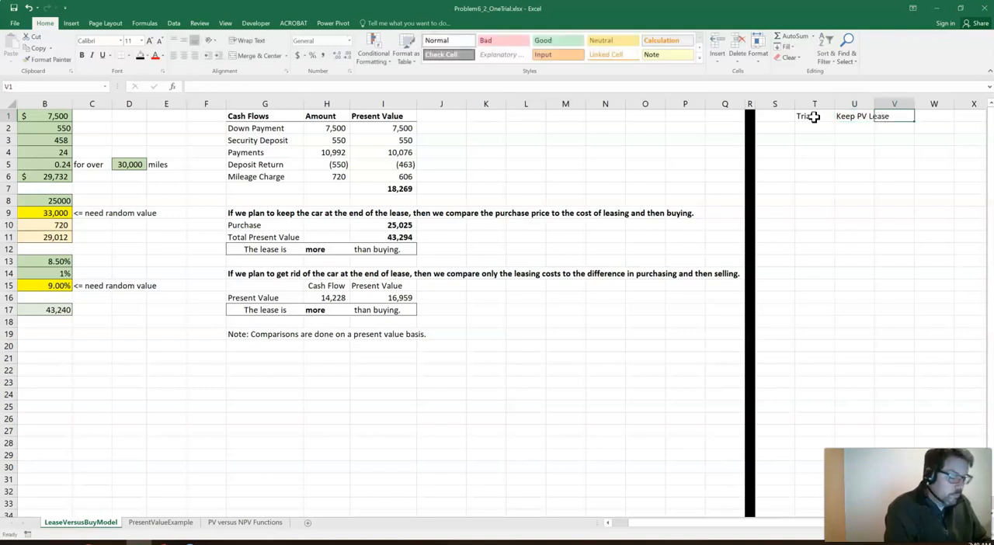
pyautogui.write('More/Less?')
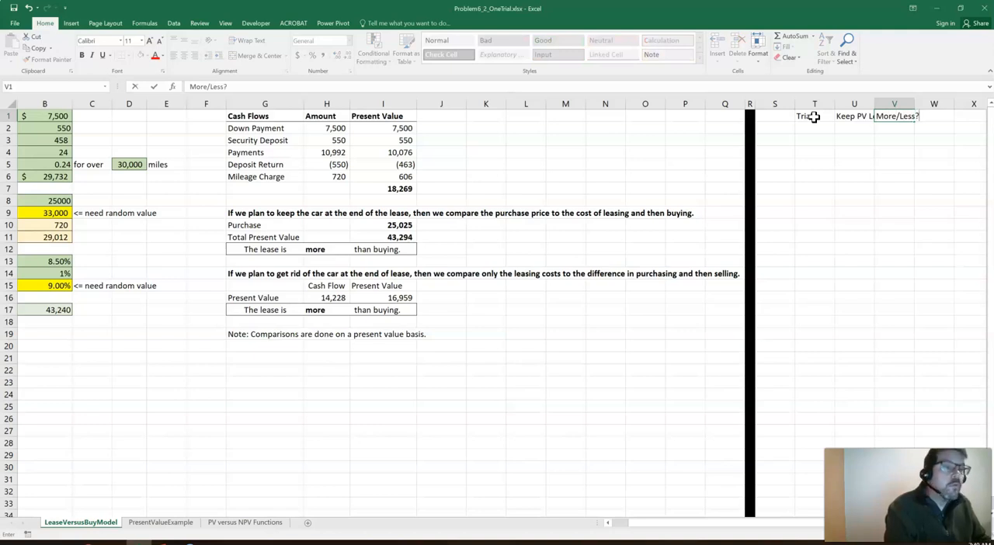
pyautogui.press('Return')
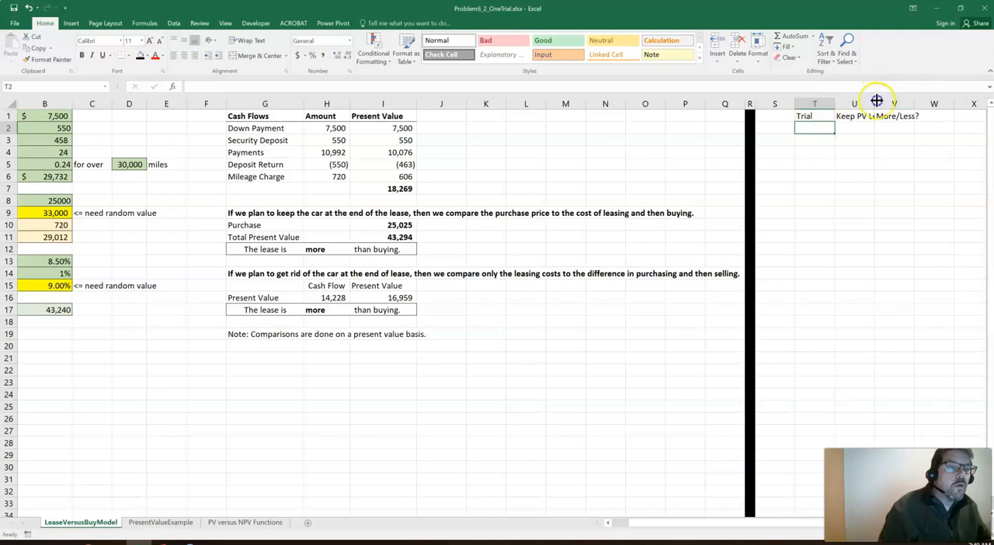
# Make the T1:V1 headings bold, centered and bottom-bordered, and fit columns T to V to their contents
pyautogui.moveTo(877, 100); pyautogui.dragTo(893, 103)
pyautogui.moveTo(816, 116); pyautogui.dragTo(900, 116)
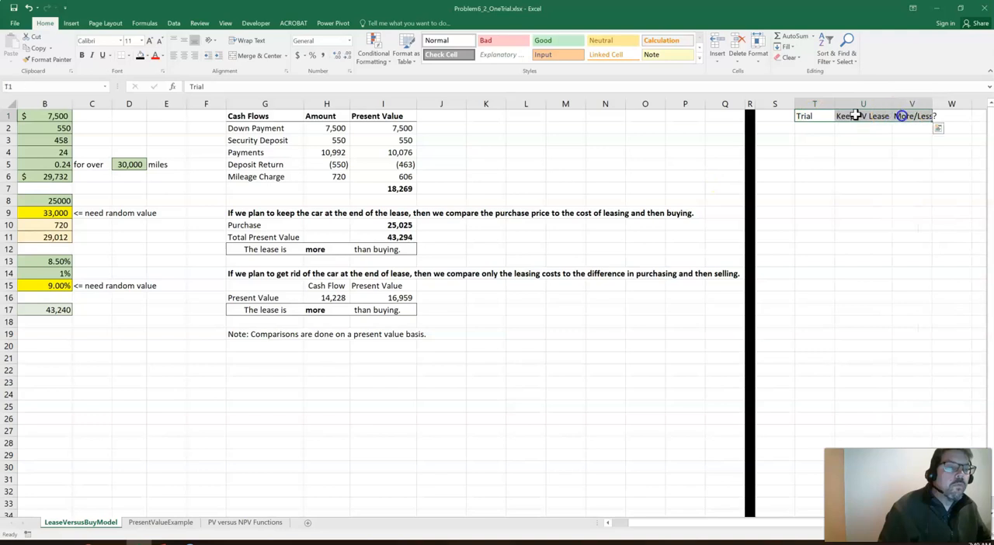
pyautogui.click(82, 55)
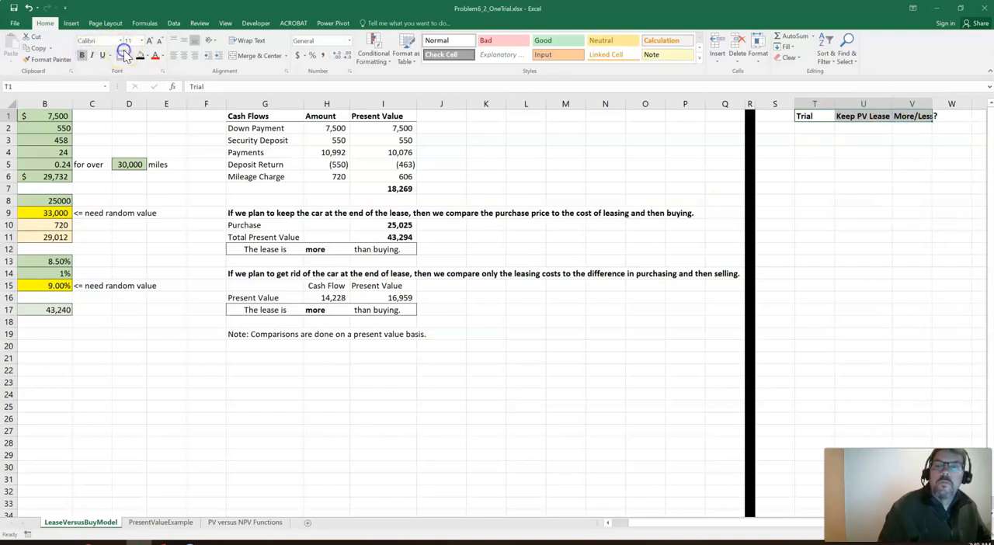
pyautogui.click(185, 55)
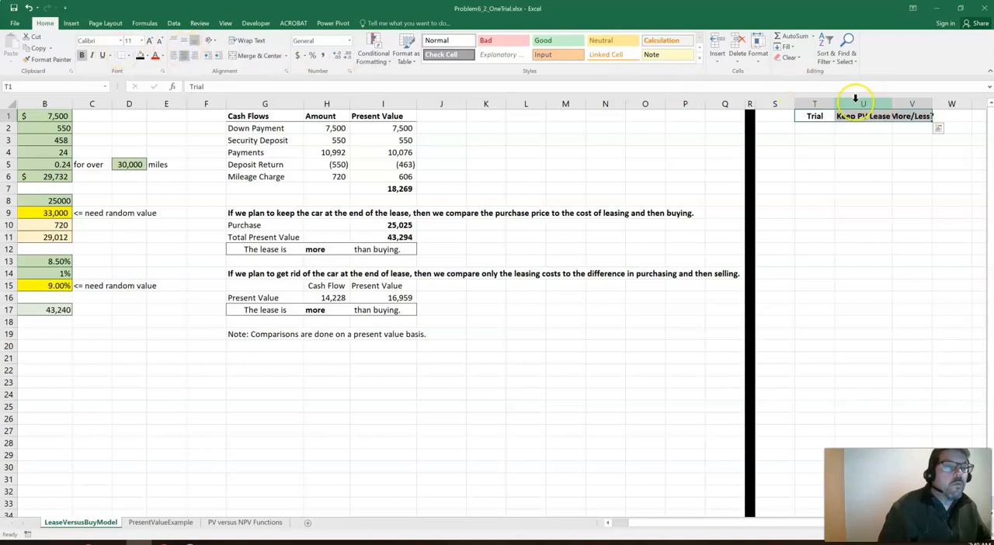
pyautogui.moveTo(826, 98); pyautogui.dragTo(899, 100)
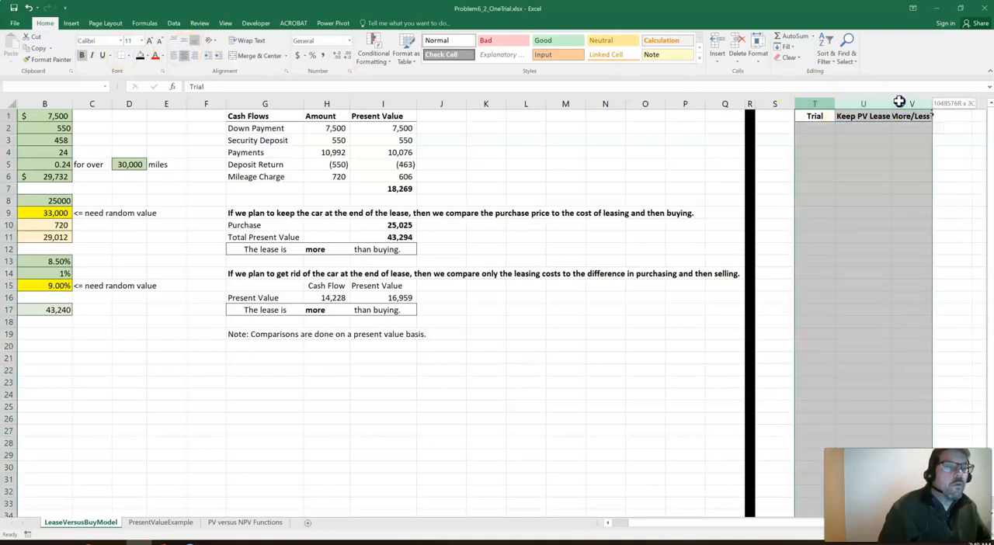
pyautogui.doubleClick(932, 100)
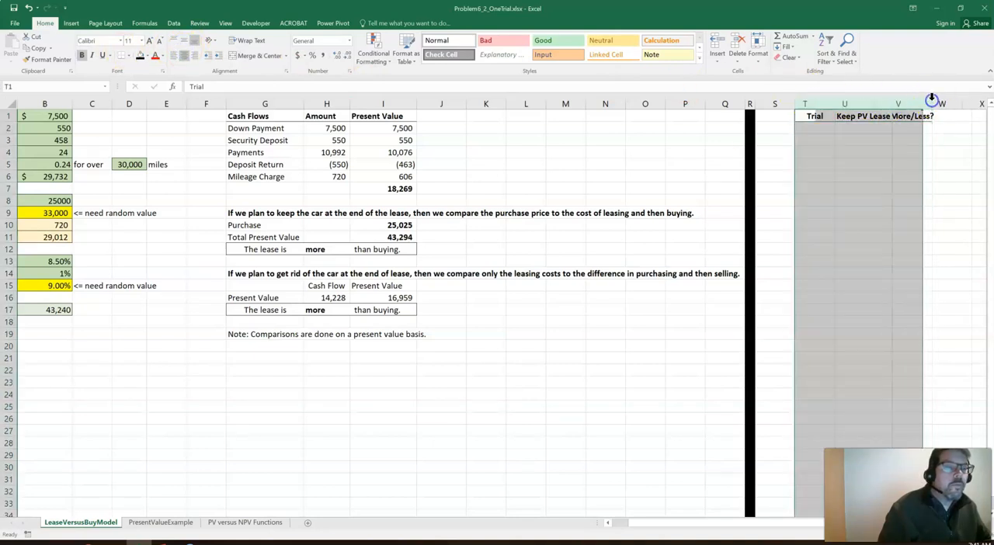
# Number the trials from 1 to 500 down T2:T501 by extending the series, and return to the Trial heading
pyautogui.click(808, 126)
pyautogui.write('1')
pyautogui.press('Return')
pyautogui.write('2')
pyautogui.press('Return')
pyautogui.write('3')
pyautogui.press('Return')
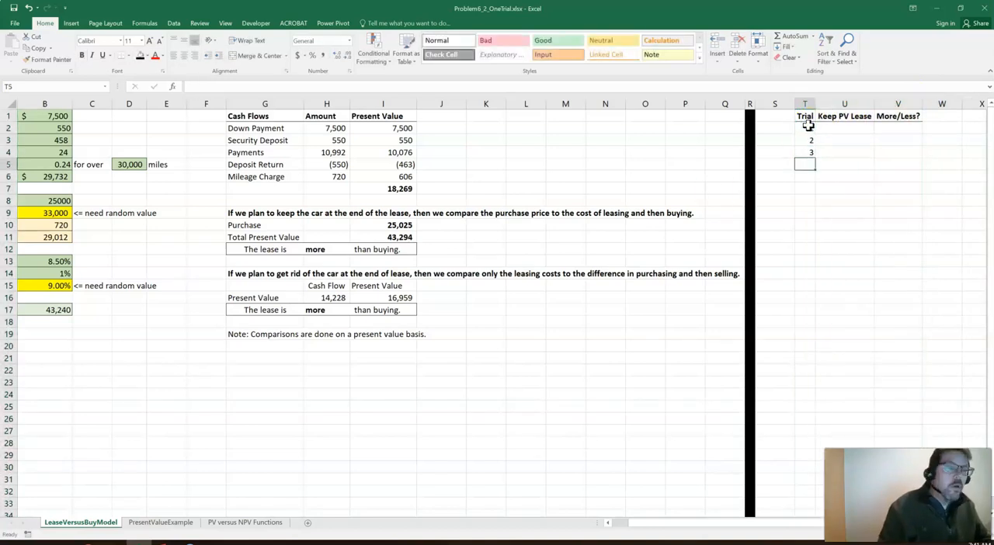
pyautogui.moveTo(807, 140); pyautogui.dragTo(808, 152)
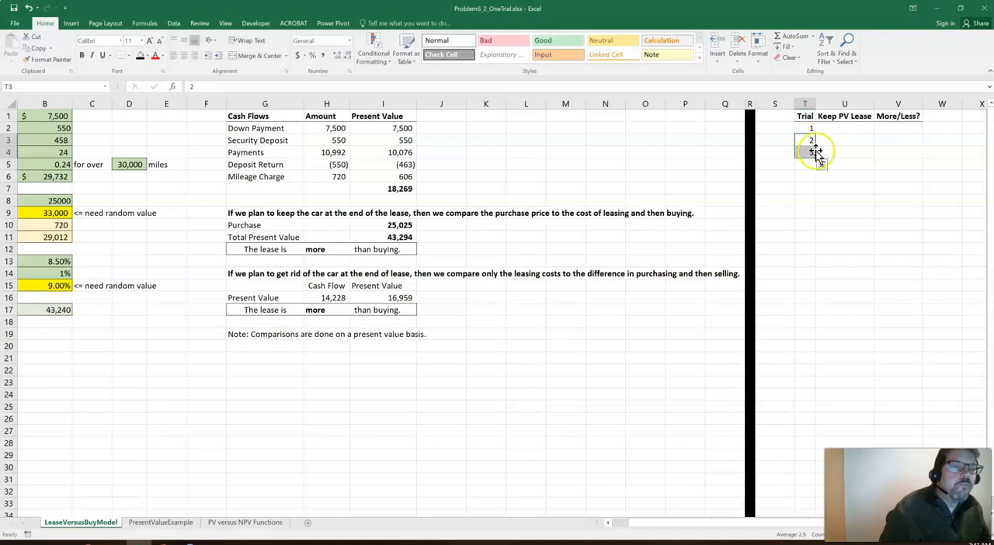
pyautogui.moveTo(816, 159); pyautogui.dragTo(873, 225)
pyautogui.click(808, 215)
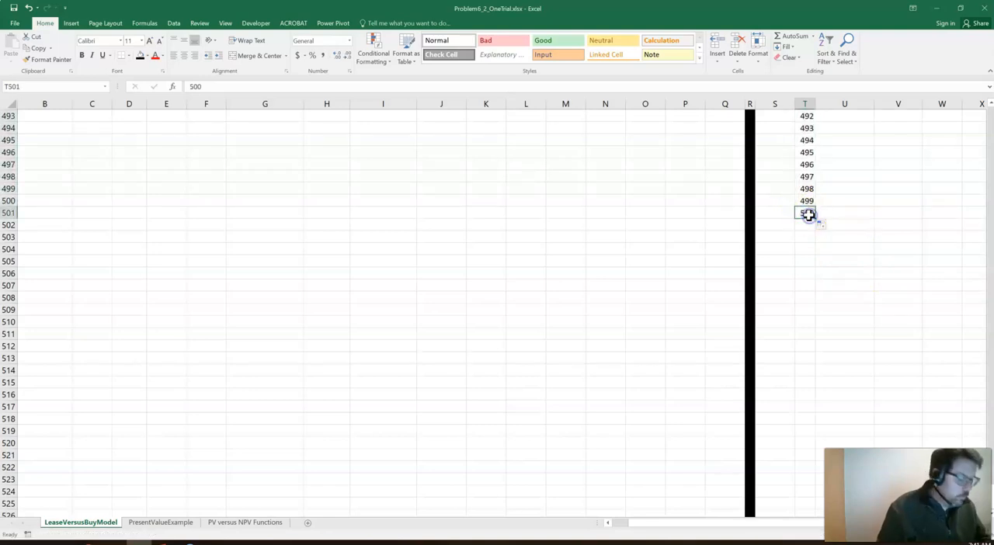
pyautogui.hotkey('ctrl', 'Up')
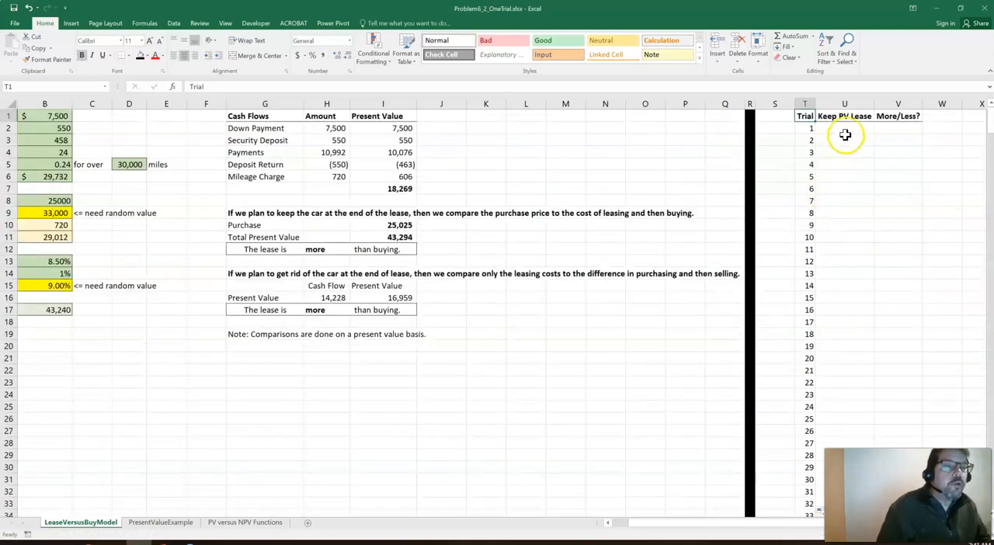
# Link the first trial's Keep PV Lease cell U2 to the keep-the-car total present value with =I11
pyautogui.click(846, 130)
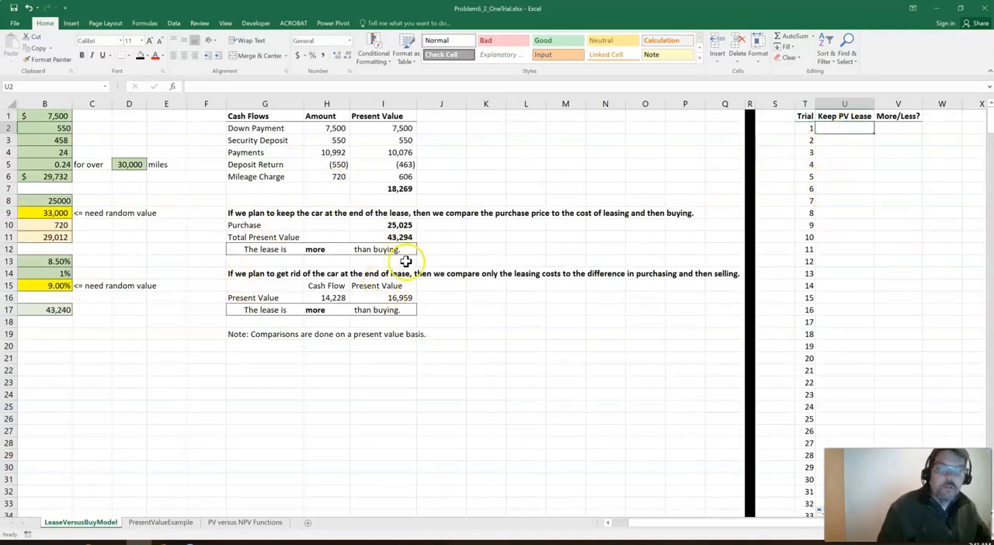
pyautogui.write('=')
pyautogui.click(401, 239)
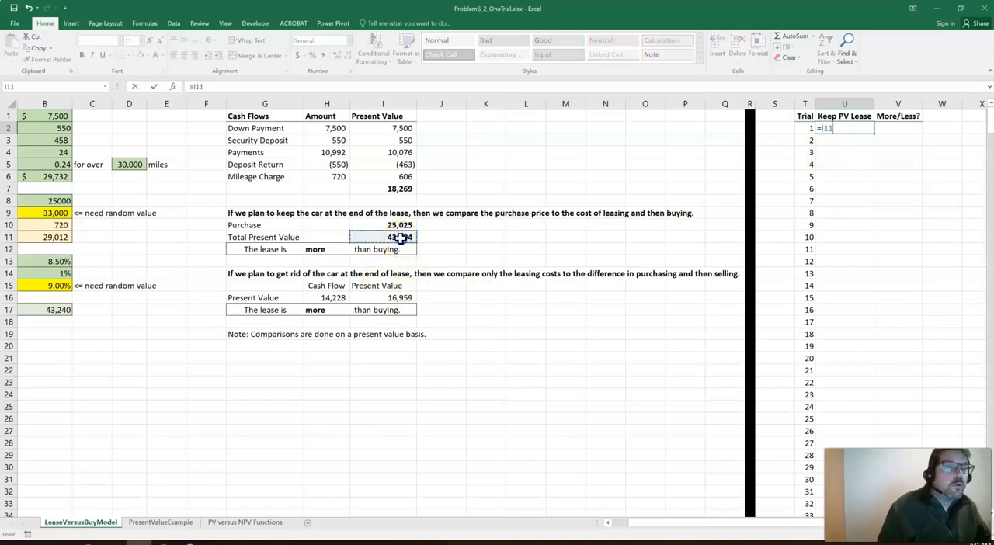
pyautogui.press('Return')
pyautogui.press('Down')
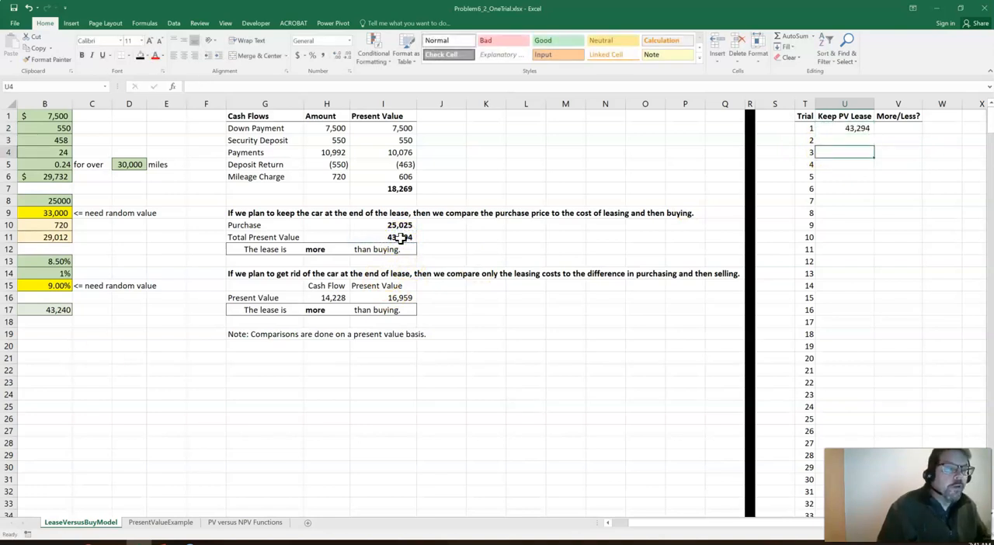
# Link the first trial's More/Less? cell V2 to the keep-the-car lease result with =H12
pyautogui.press('Up')
pyautogui.press('Up')
pyautogui.press('Right')
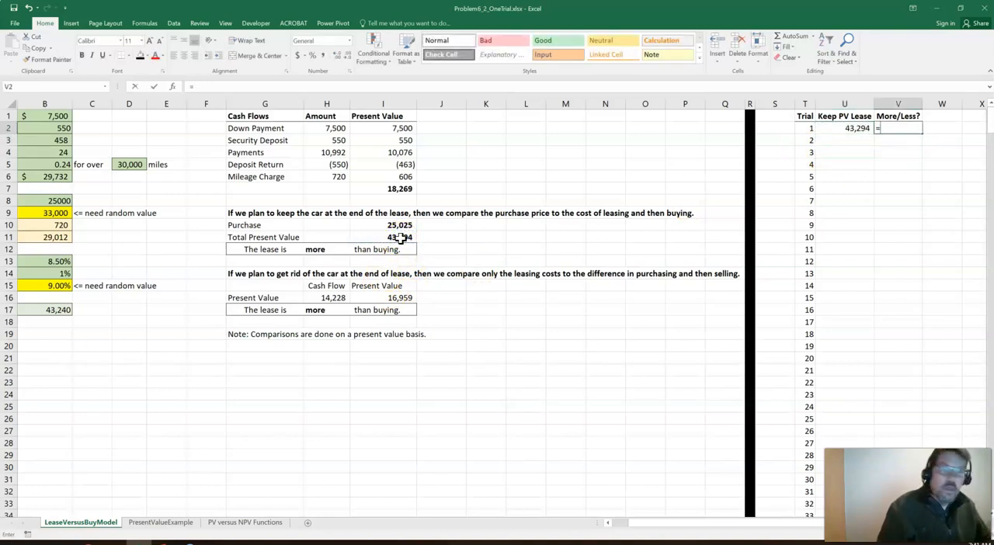
pyautogui.write('=')
pyautogui.click(315, 249)
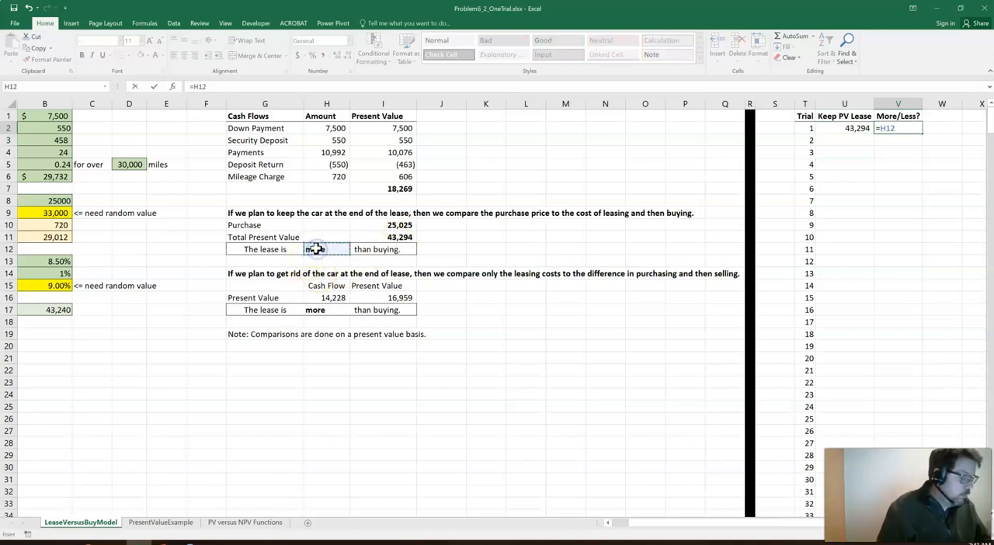
pyautogui.press('Return')
# Center the More/Less? result in V2 and shade the first trial row T2:V2 gray
pyautogui.press('Up')
pyautogui.press('Left')
pyautogui.press('Left')
pyautogui.press('Right')
pyautogui.press('Right')
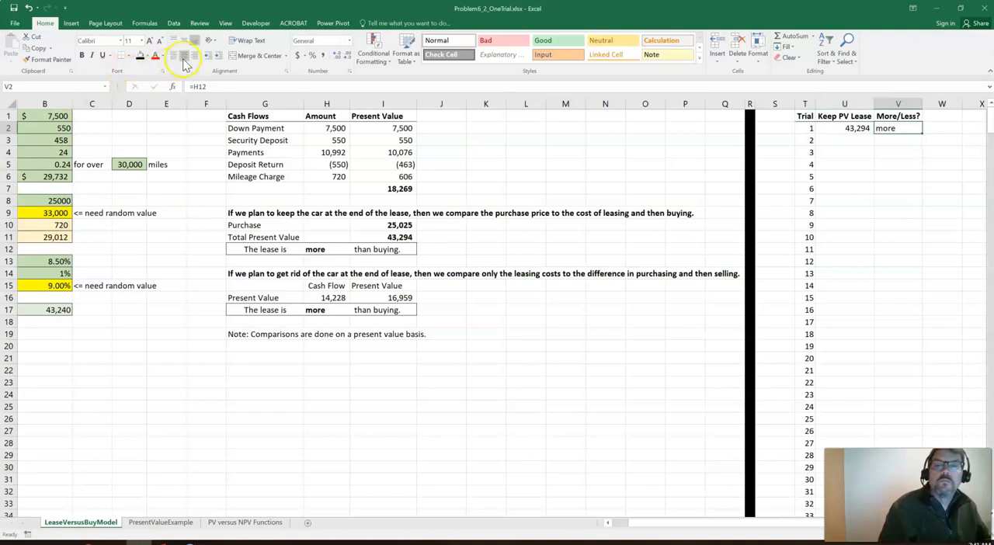
pyautogui.press('Left')
pyautogui.press('Left')
pyautogui.hotkey('shift', 'Right')
pyautogui.hotkey('shift', 'Right')
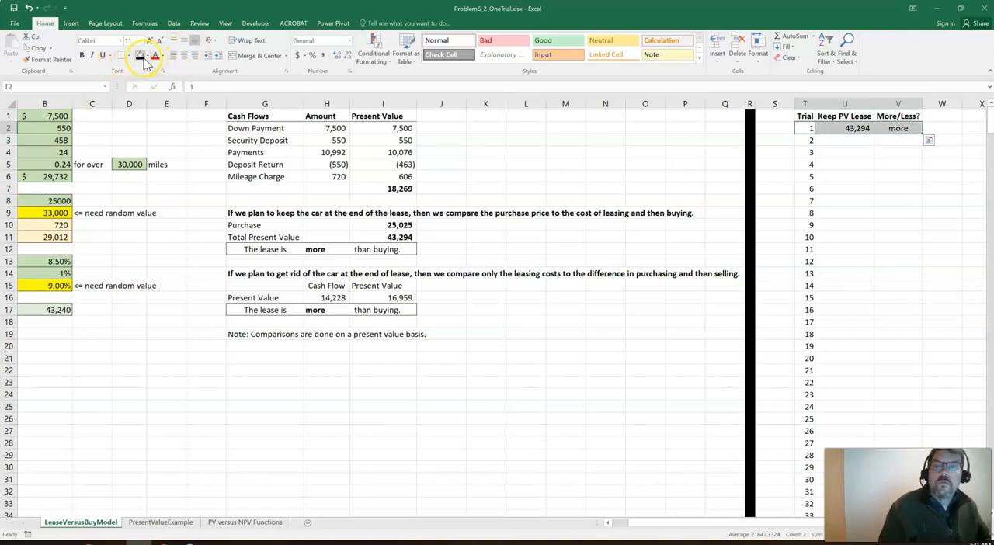
pyautogui.click(149, 61)
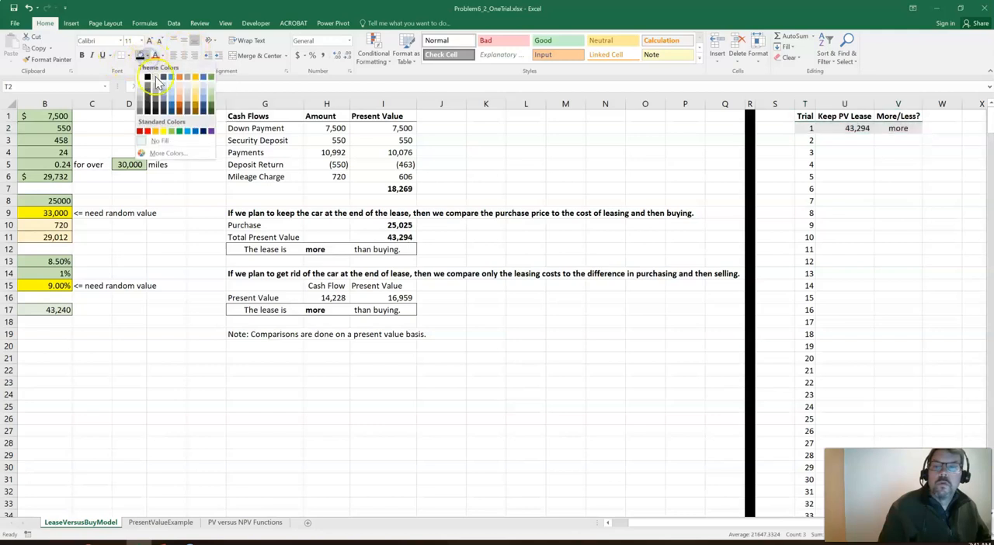
pyautogui.click(156, 84)
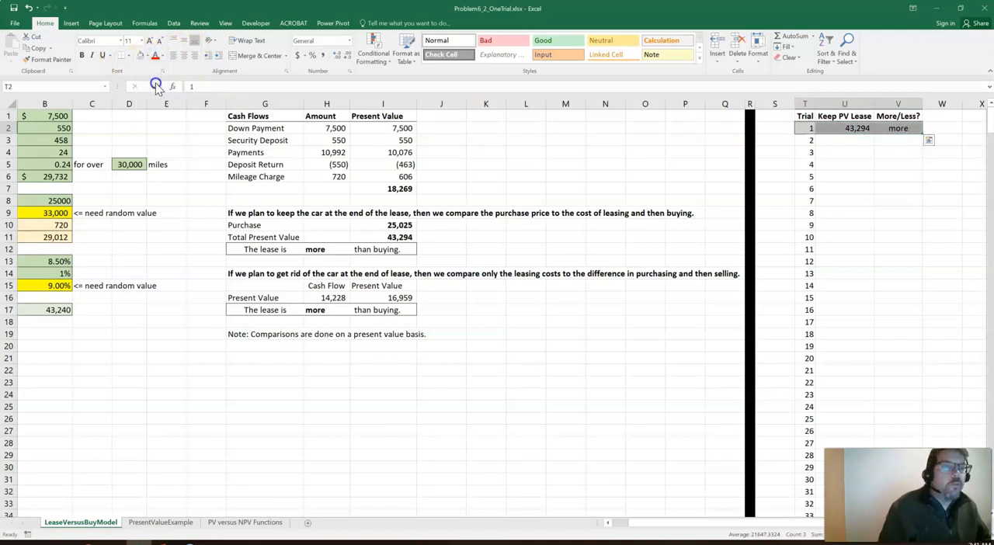
# Fill cell S1 with light orange and label it "blank" as the data table's dummy input cell
pyautogui.click(775, 115)
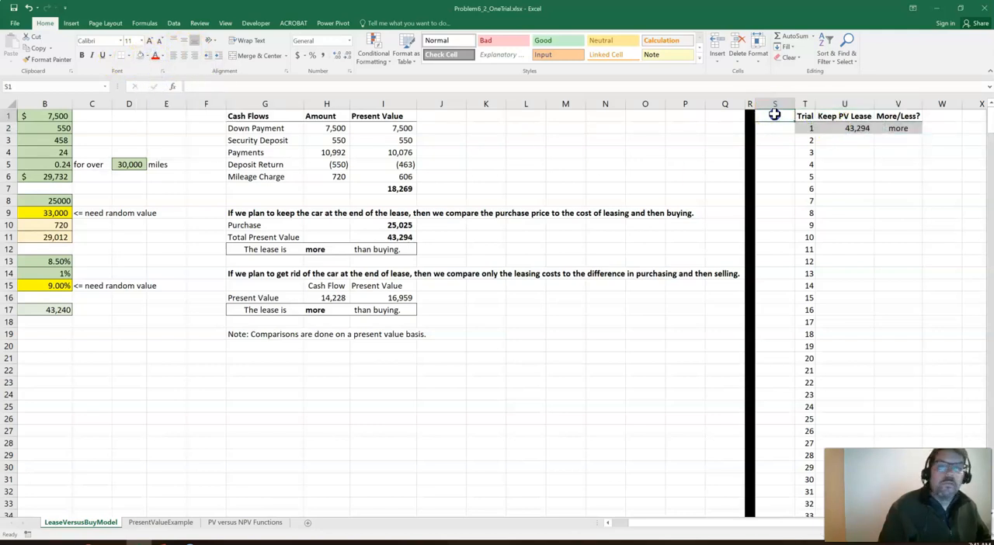
pyautogui.click(147, 56)
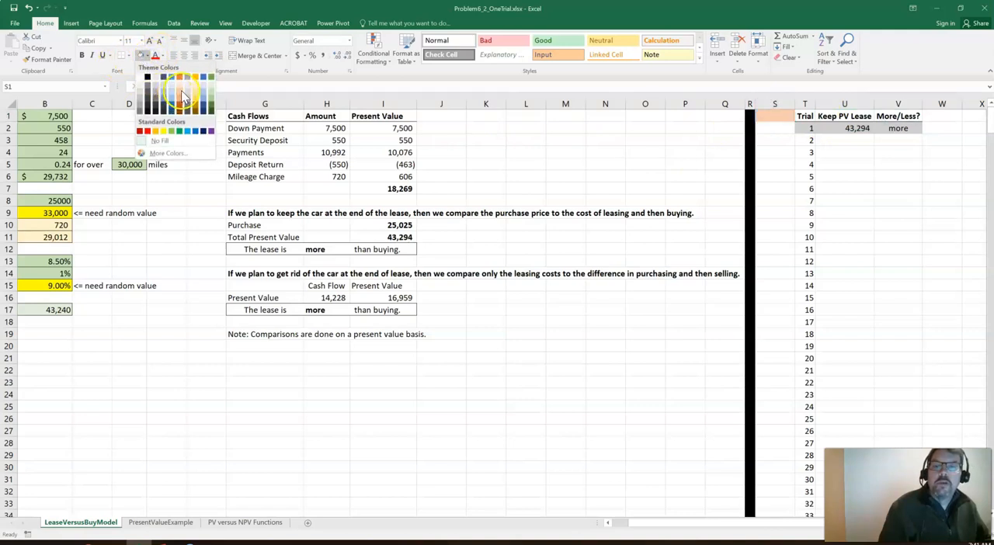
pyautogui.click(180, 87)
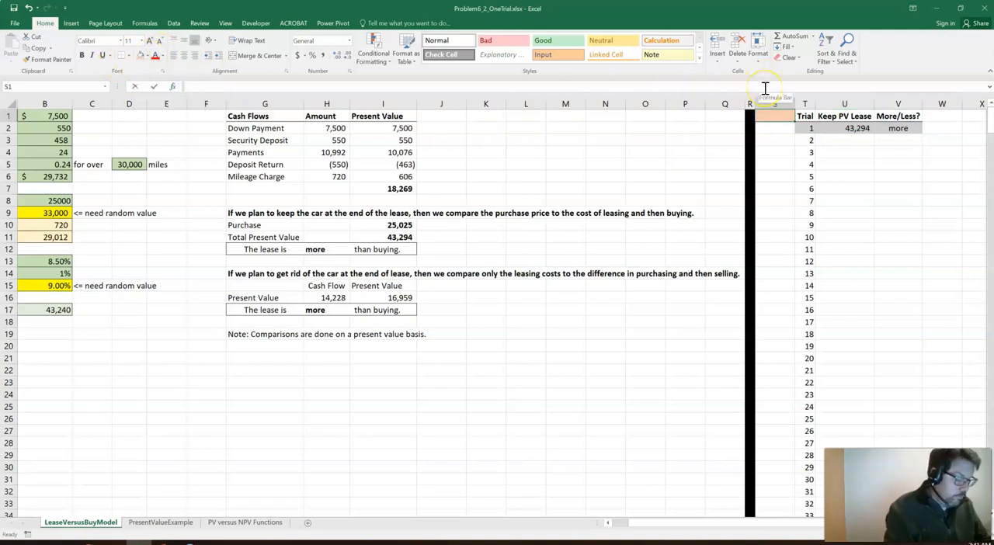
pyautogui.write('blank')
pyautogui.press('Return')
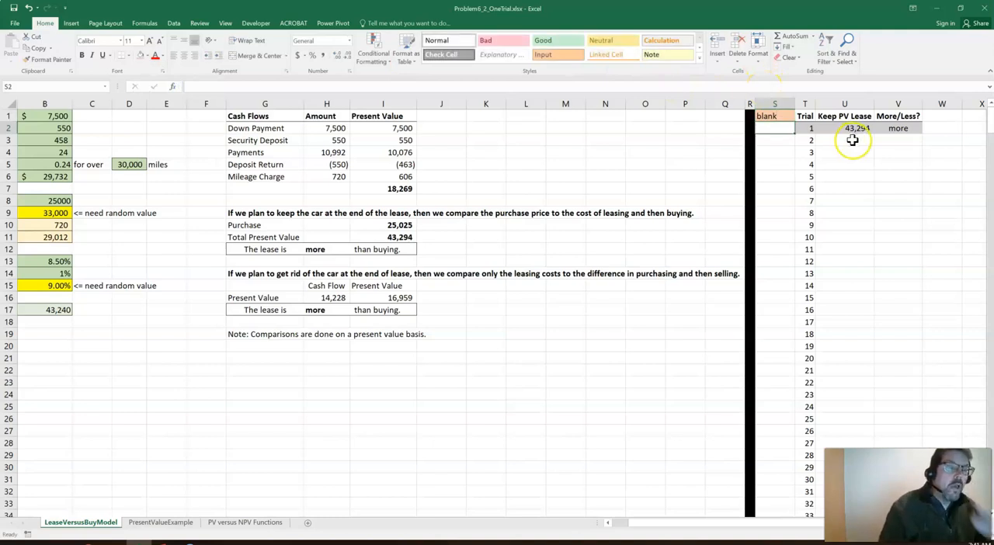
# Create a what-if data table over T2:V501 with S1 as the column input cell and no row input cell
pyautogui.moveTo(812, 129); pyautogui.dragTo(885, 135)
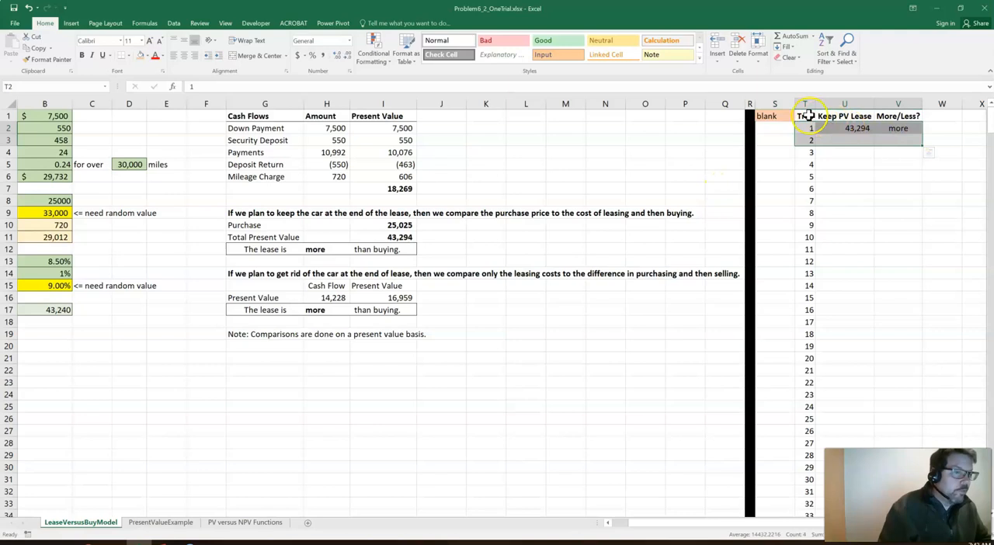
pyautogui.moveTo(806, 117); pyautogui.dragTo(901, 128)
pyautogui.moveTo(818, 128); pyautogui.dragTo(886, 136)
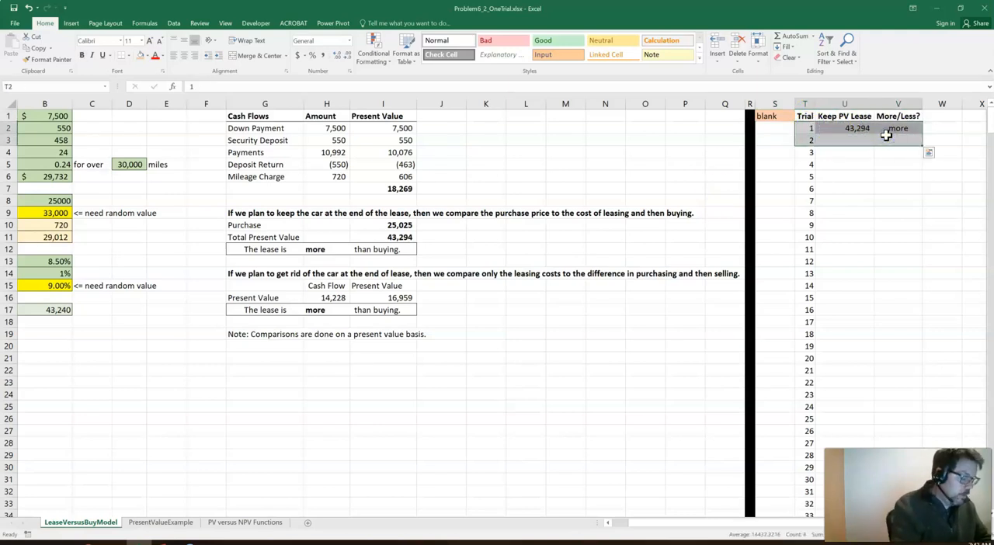
pyautogui.hotkey('ctrl', 'shift', 'Down')
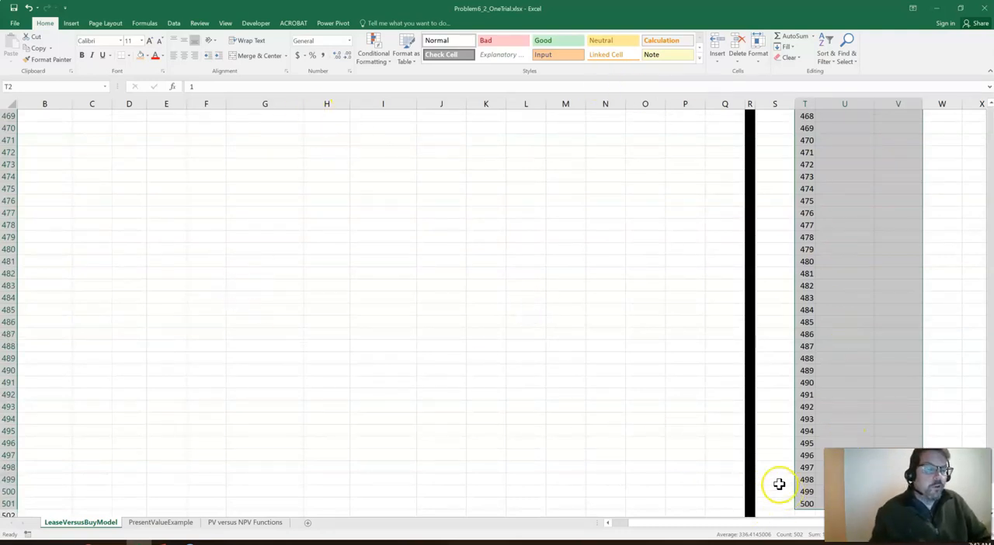
pyautogui.click(171, 23)
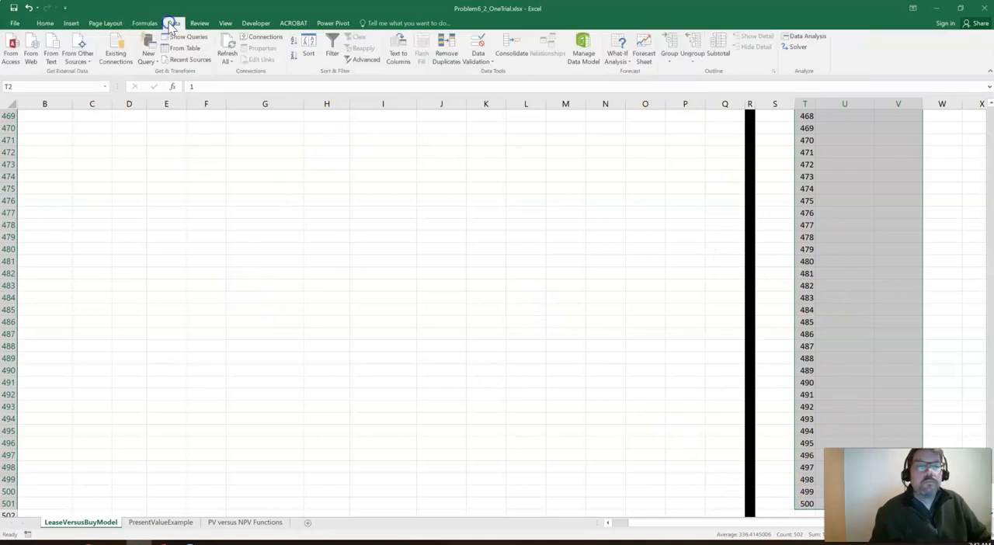
pyautogui.click(625, 68)
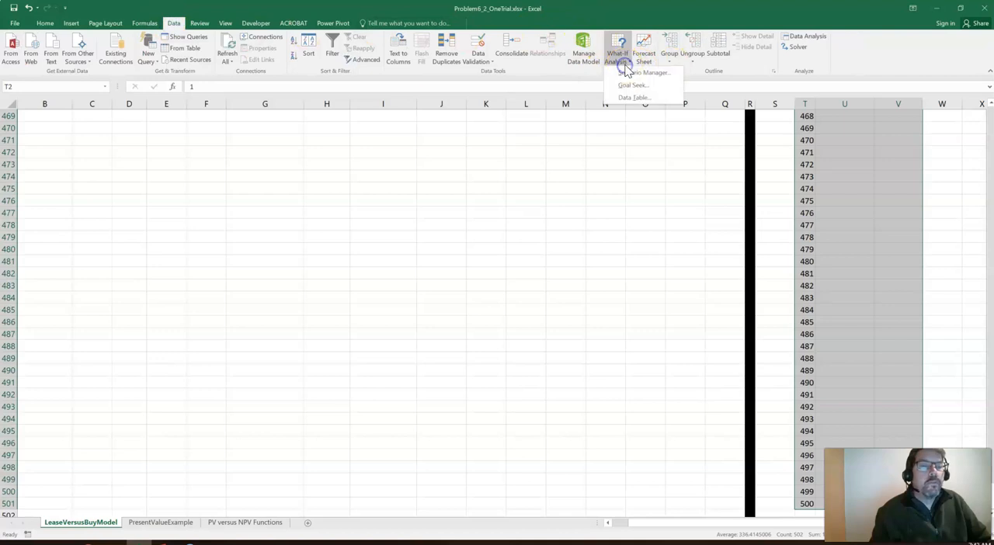
pyautogui.click(634, 100)
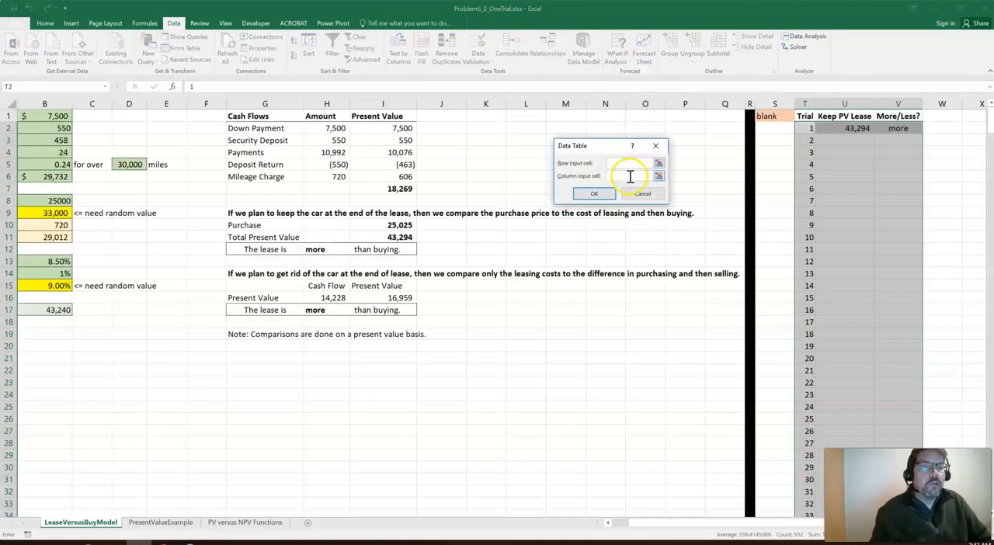
pyautogui.click(761, 117)
pyautogui.click(594, 193)
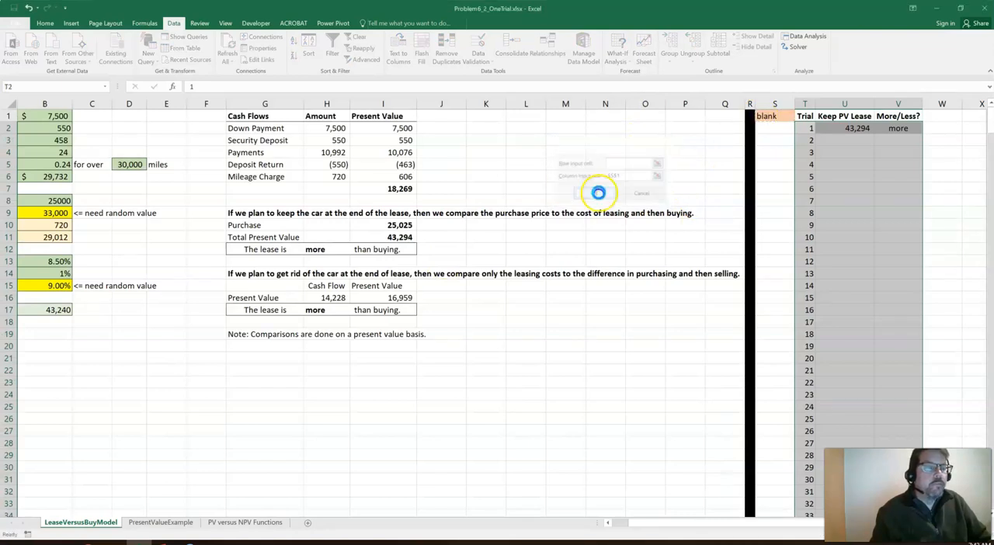
# Format the Keep PV Lease trial results in U3:U501 with comma style and no decimal places
pyautogui.click(851, 165)
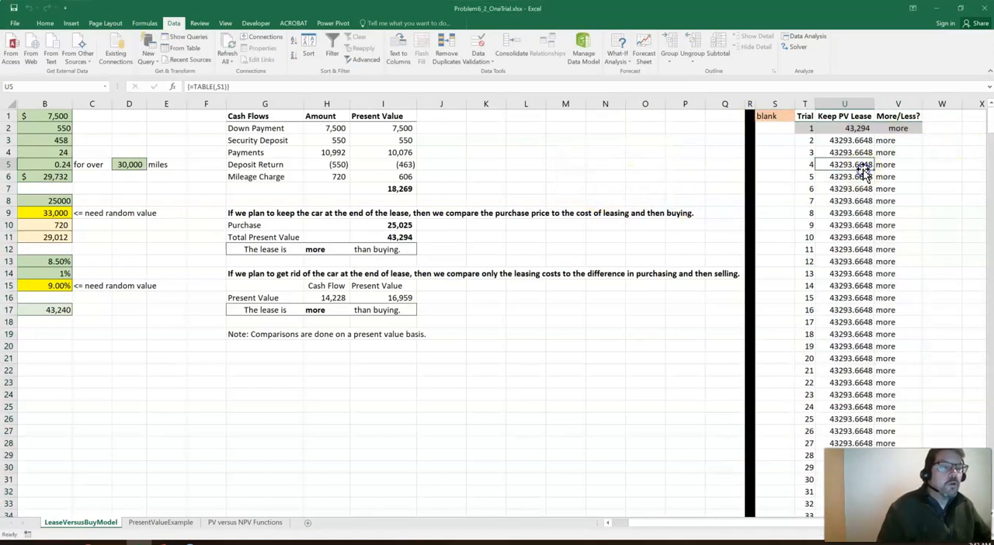
pyautogui.click(852, 140)
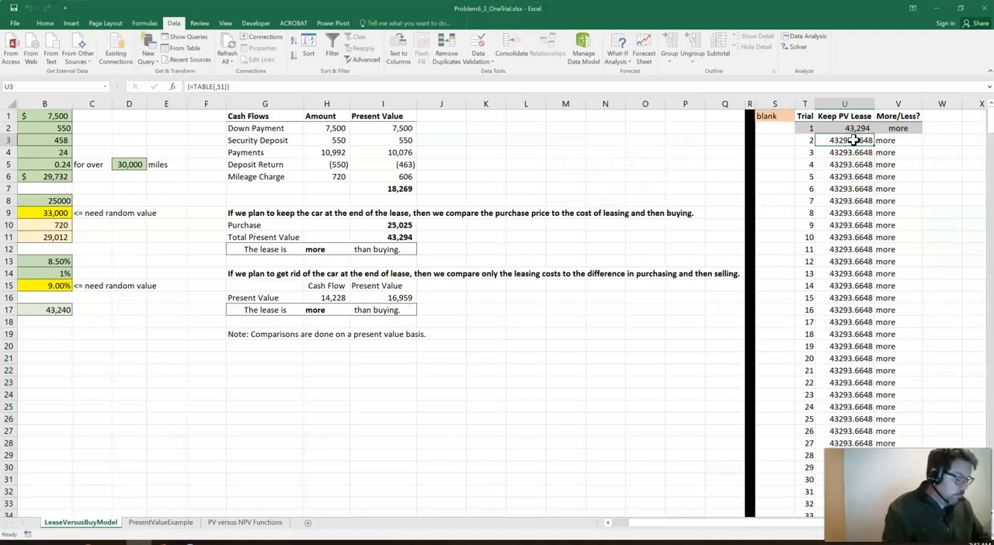
pyautogui.hotkey('ctrl', 'shift', 'Down')
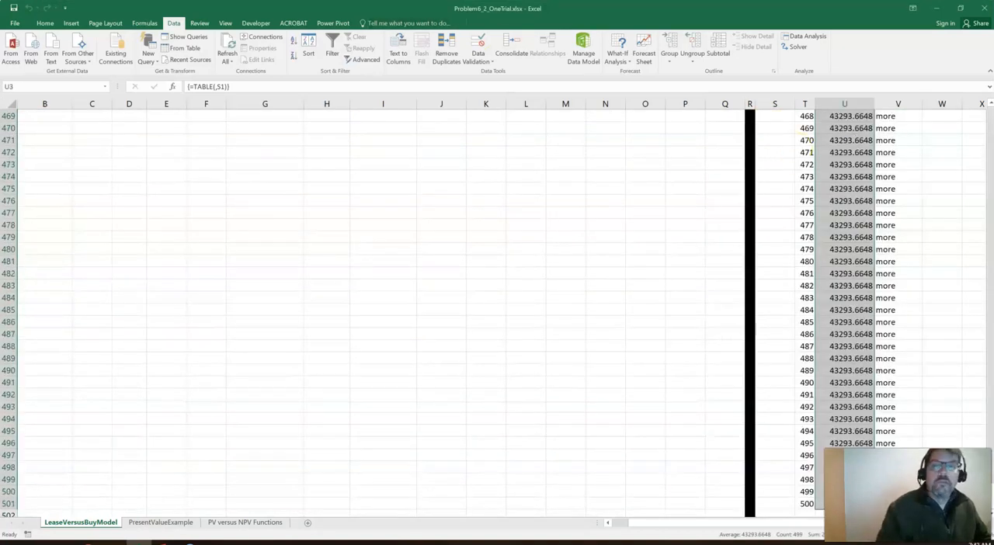
pyautogui.click(44, 23)
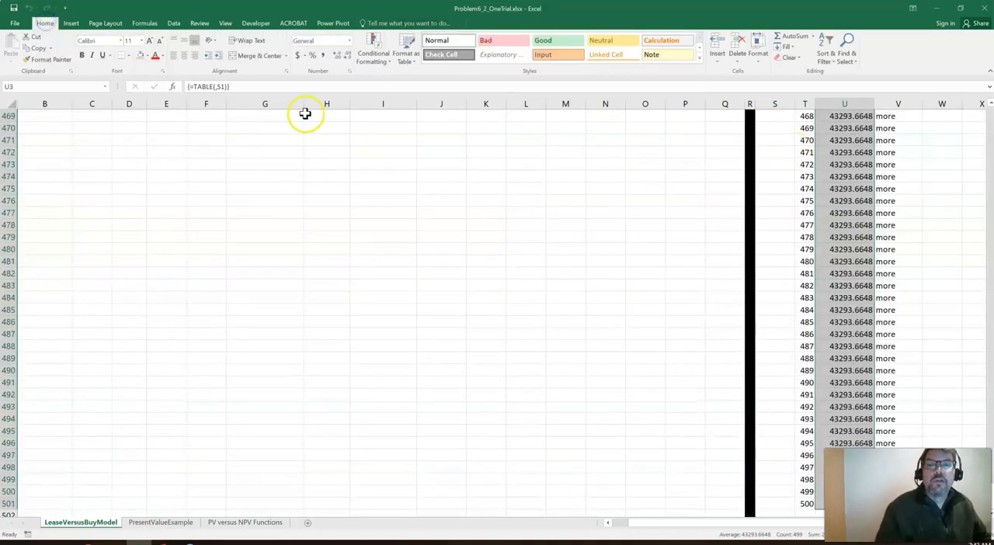
pyautogui.click(322, 56)
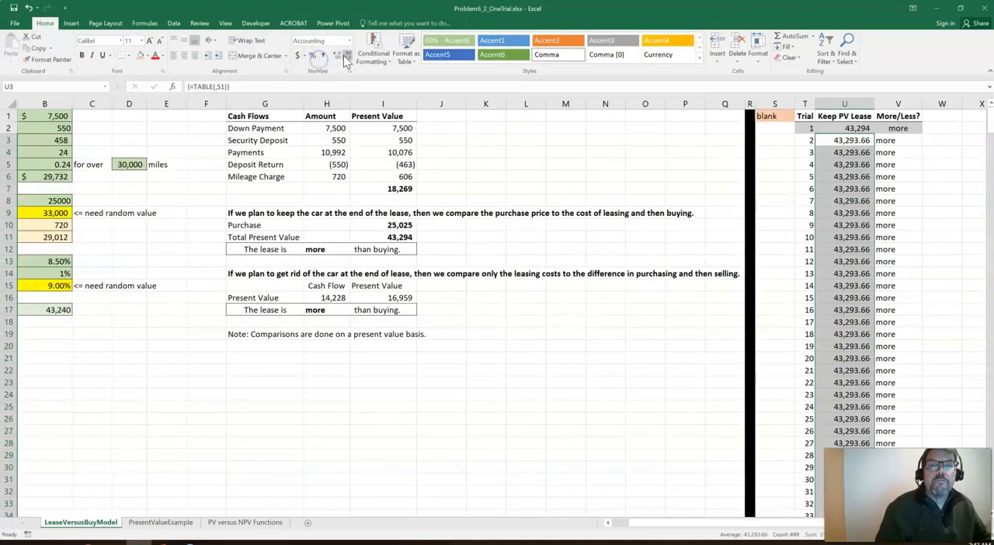
pyautogui.click(346, 56)
pyautogui.click(345, 57)
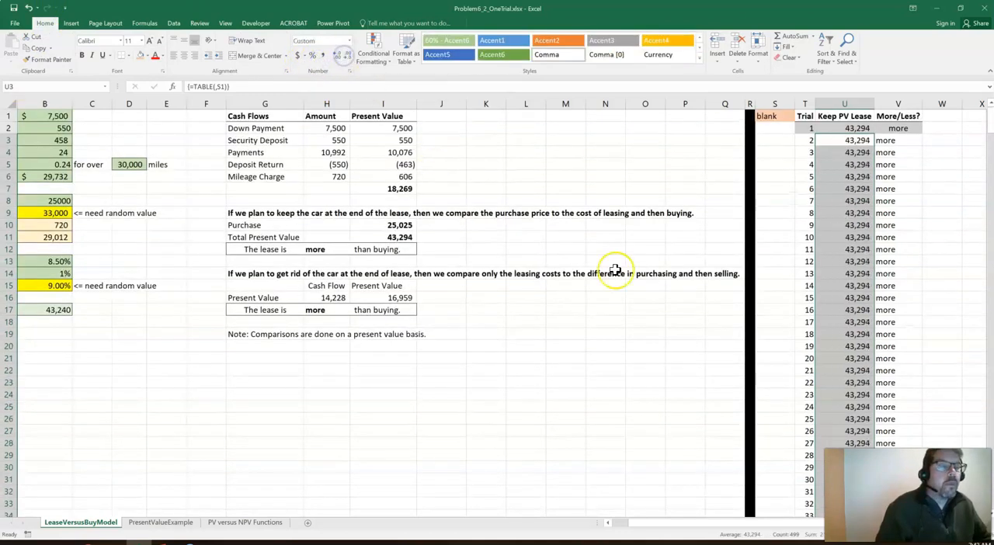
pyautogui.click(966, 201)
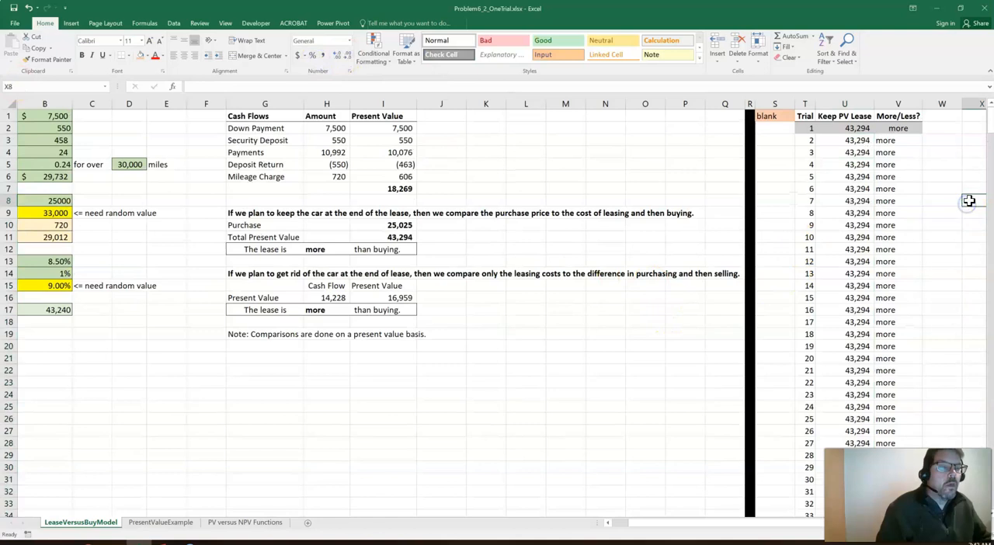
# Center the whole More/Less? column V
pyautogui.click(893, 104)
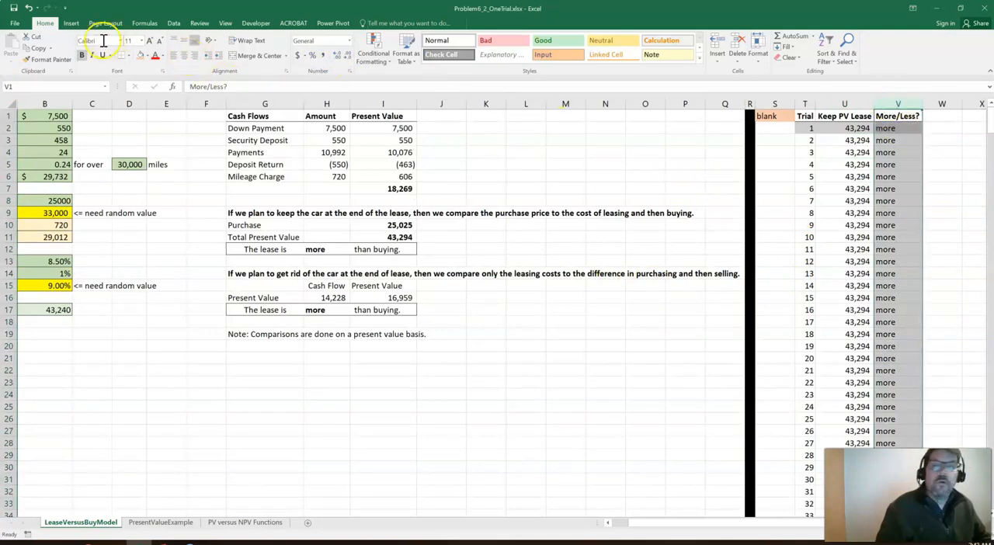
pyautogui.click(183, 55)
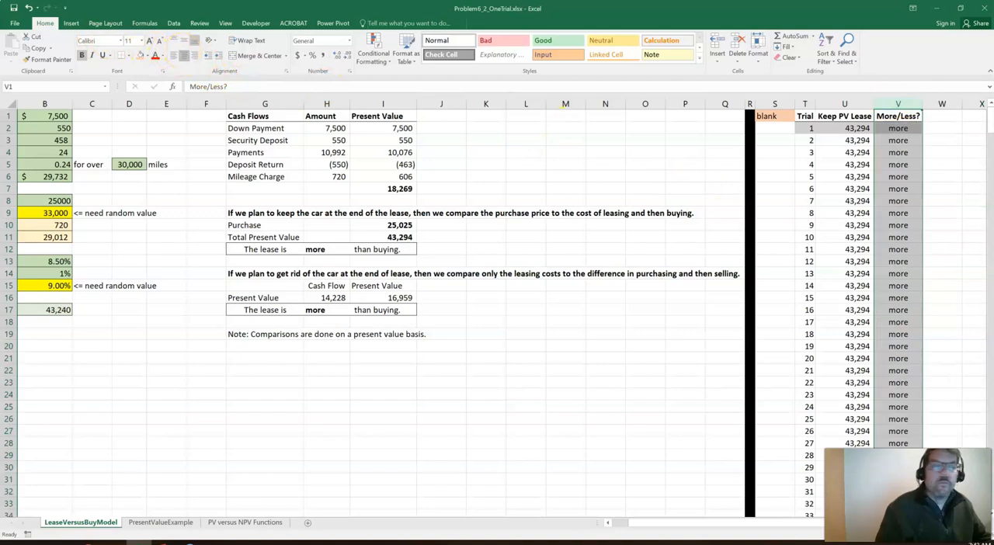
pyautogui.click(946, 127)
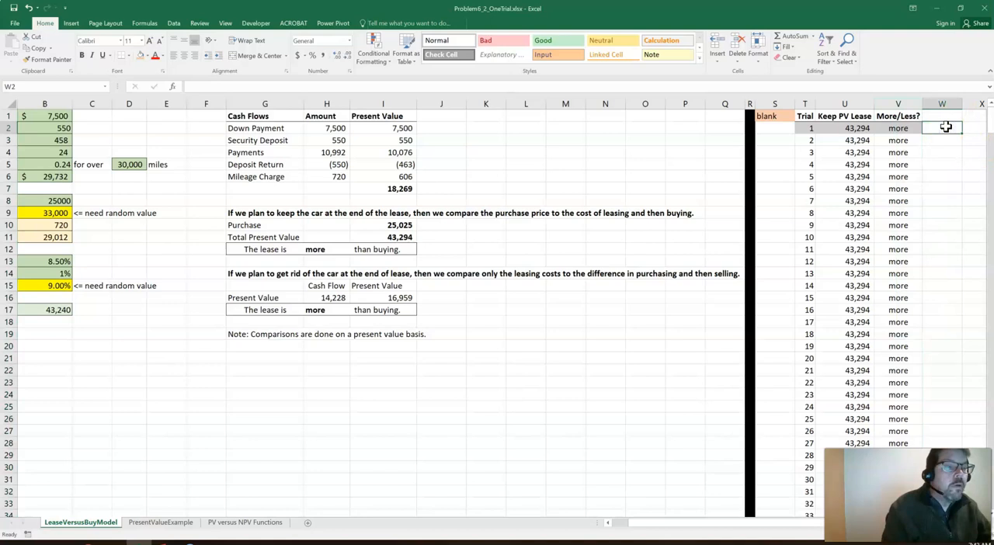
pyautogui.click(945, 210)
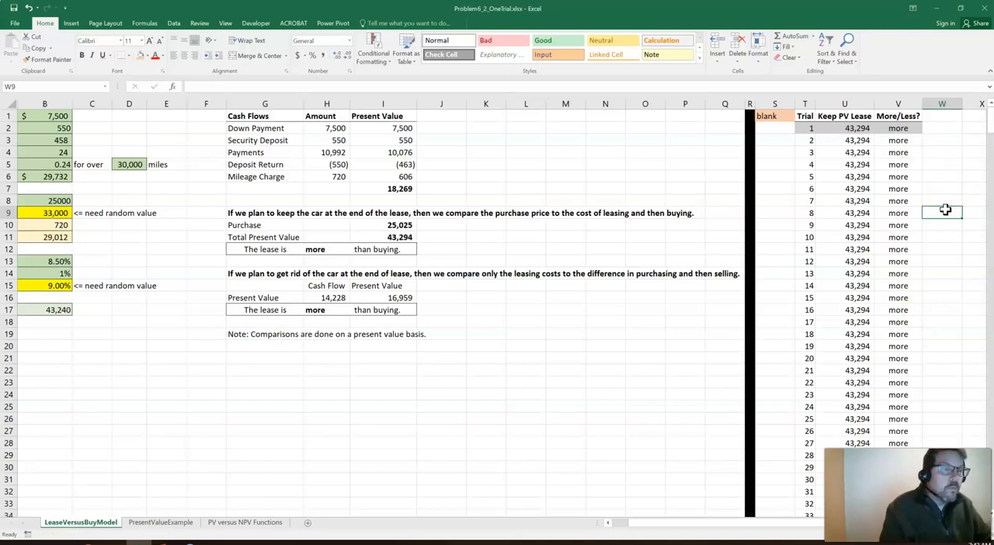
# Recalculate the sheet repeatedly to check how the random draws change the 500 trial results
pyautogui.click(66, 212)
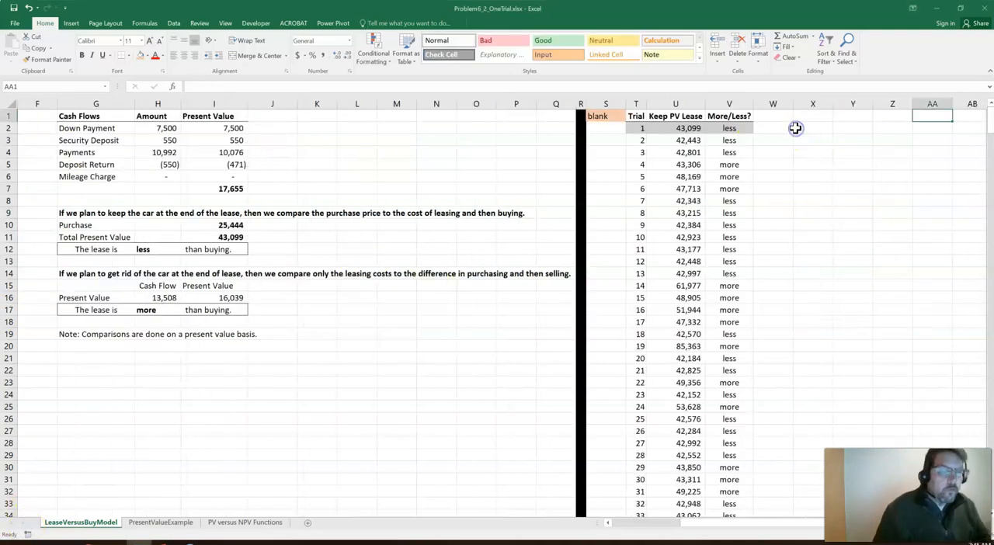
pyautogui.press('F9')
pyautogui.press('F9')
pyautogui.press('F9')
pyautogui.press('F9')
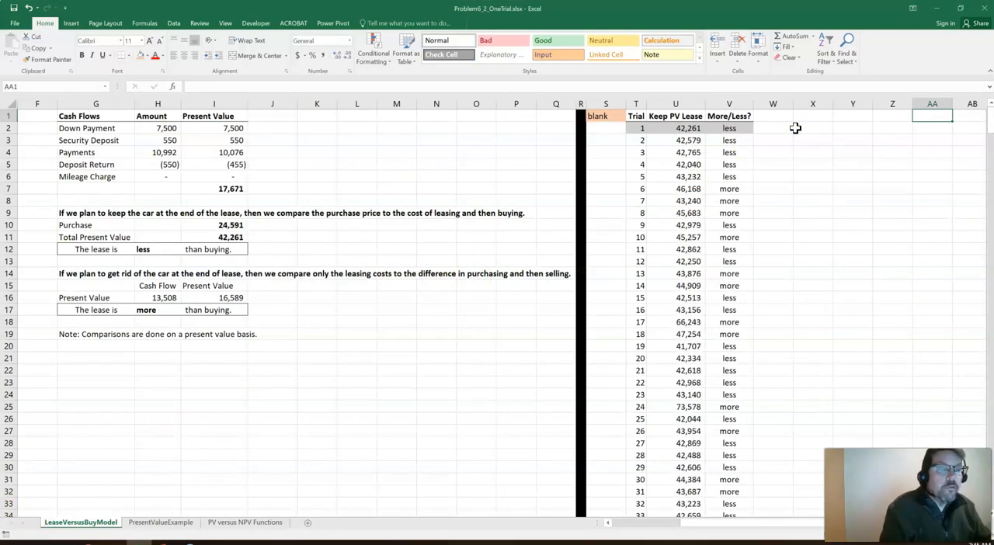
pyautogui.press('F9')
pyautogui.press('F9')
pyautogui.press('F9')
pyautogui.press('F9')
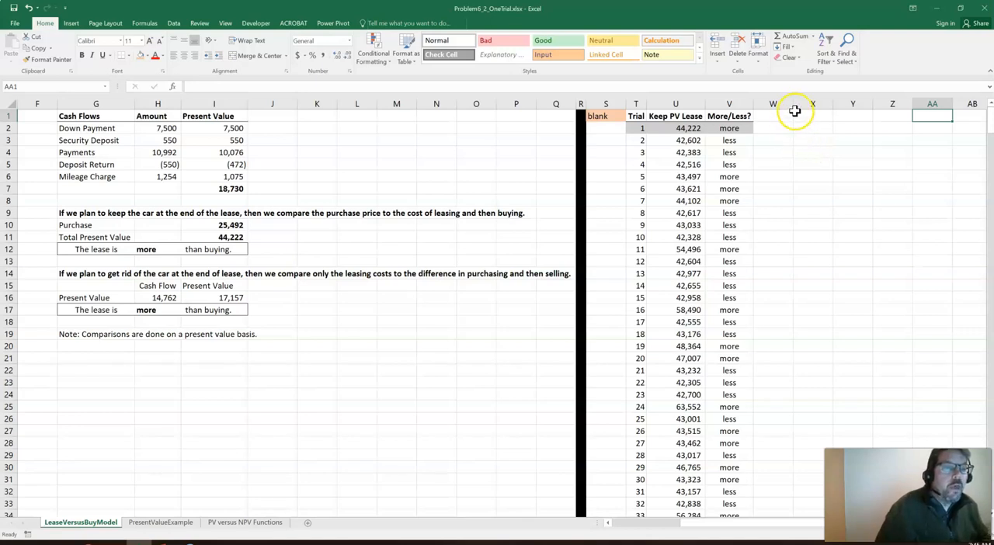
# Label cell X1 "Prob of Less" beside the trial table
pyautogui.click(794, 112)
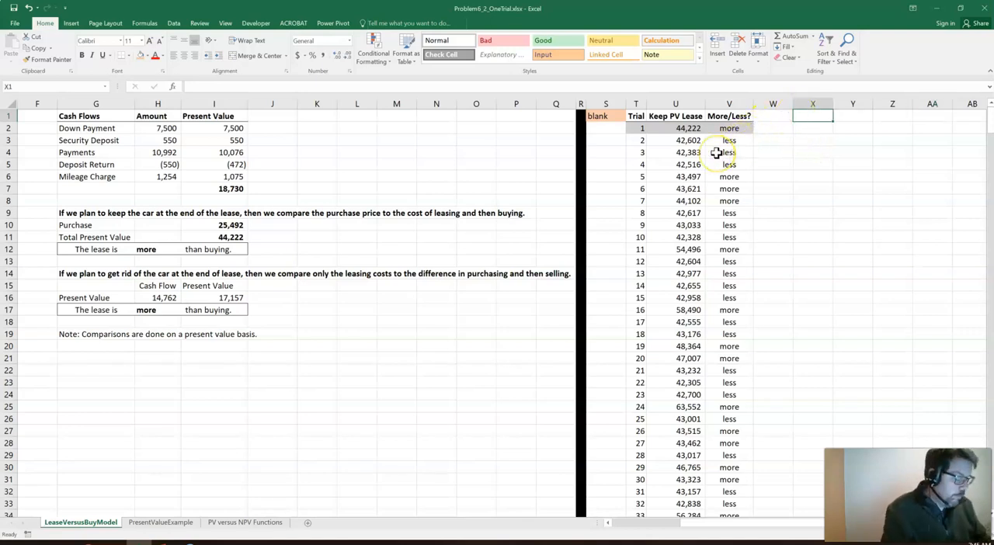
pyautogui.write('=')
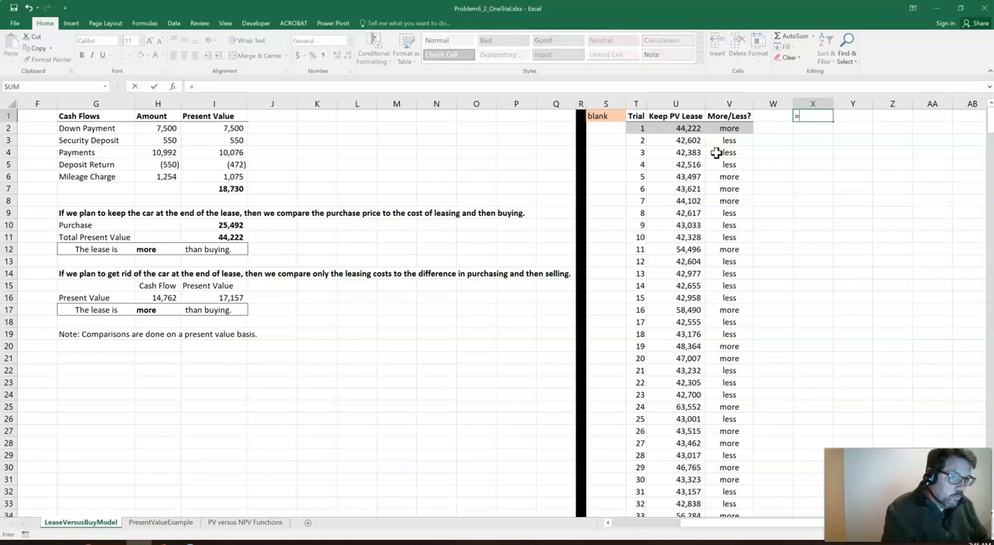
pyautogui.press('Escape')
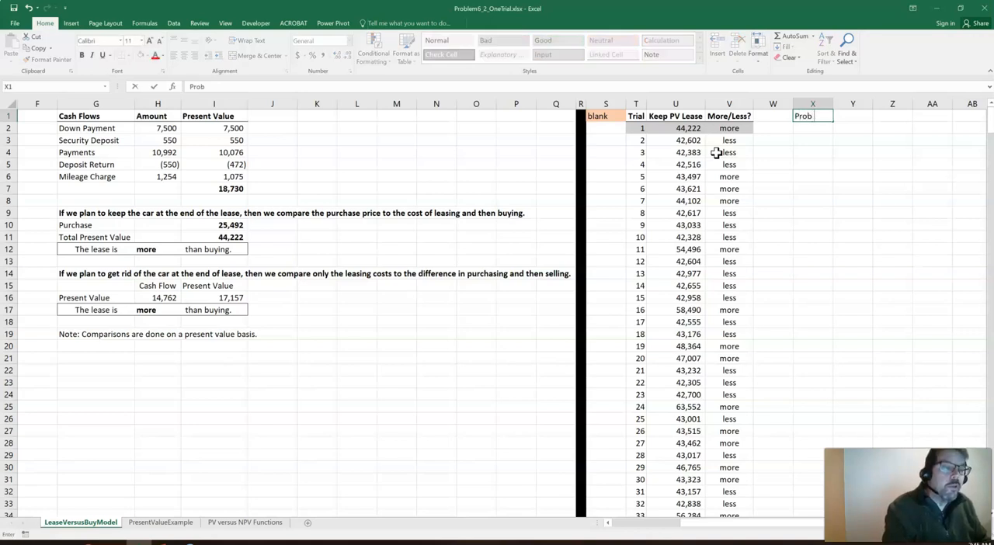
pyautogui.write('Prob of Less')
pyautogui.press('Tab')
# Compute the share of "less" trials in Y1 with =COUNTIF(V:V,"less")/COUNT(U:U) and format it as a percentage
pyautogui.write('=cou')
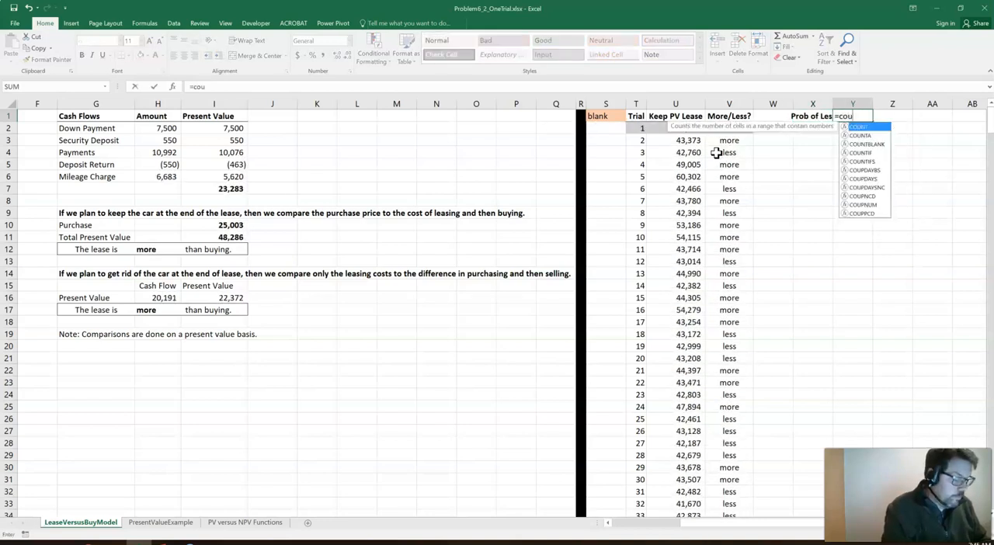
pyautogui.write('ntif')
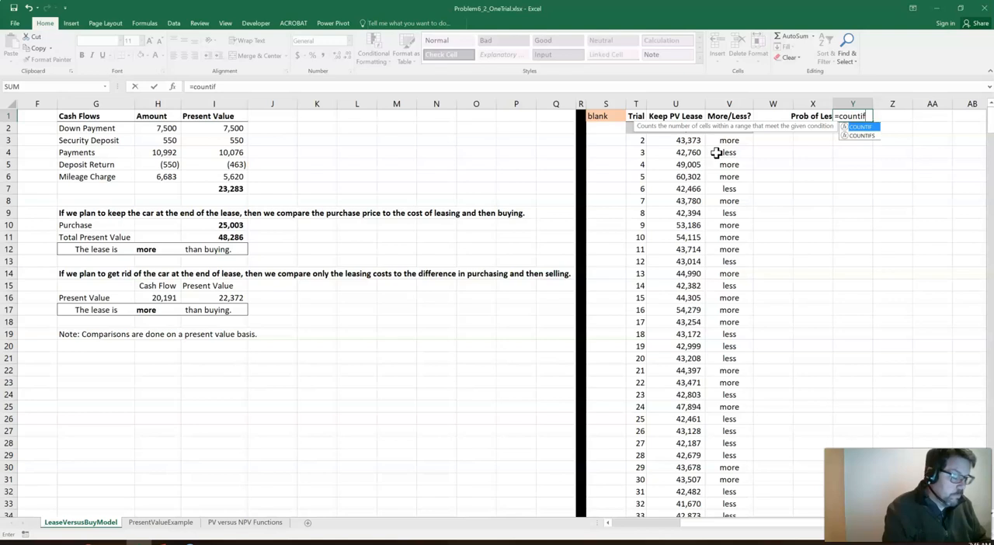
pyautogui.write('(v:v,"less')
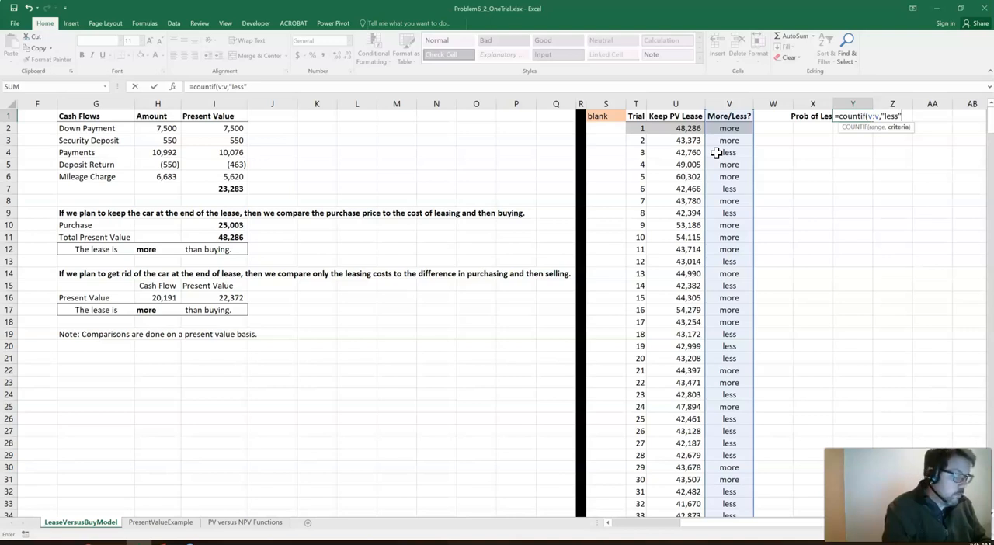
pyautogui.write('")/')
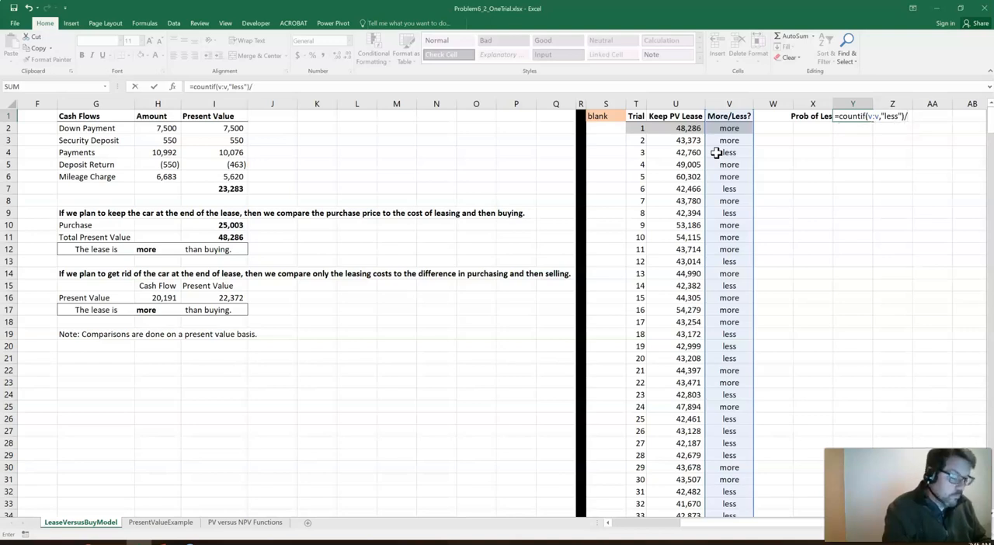
pyautogui.write('count')
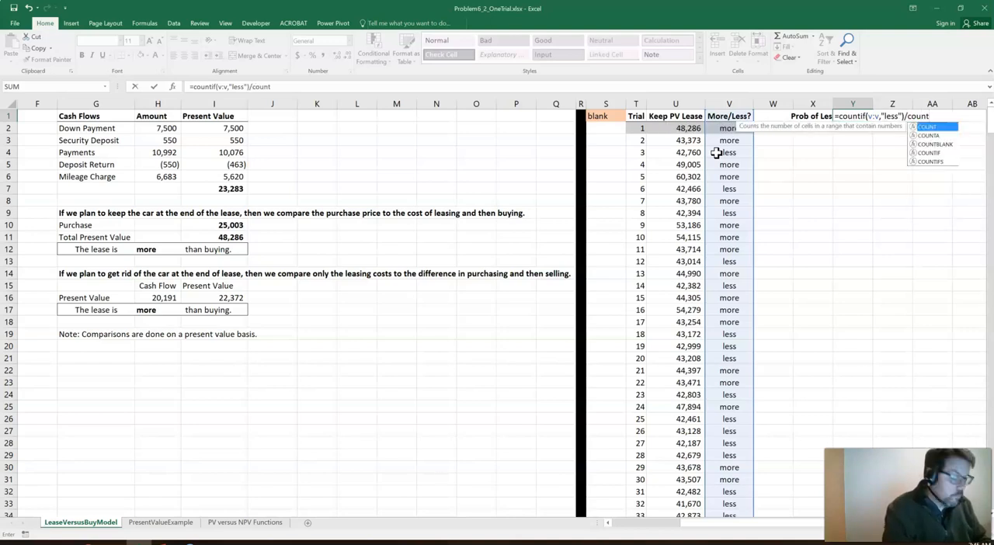
pyautogui.write('(u:u)')
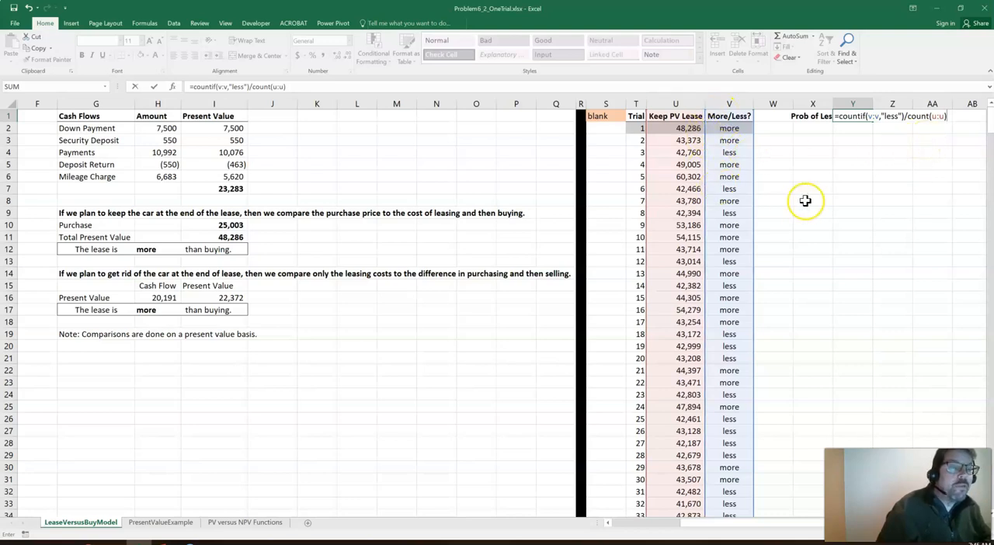
pyautogui.press('Return')
pyautogui.press('Up')
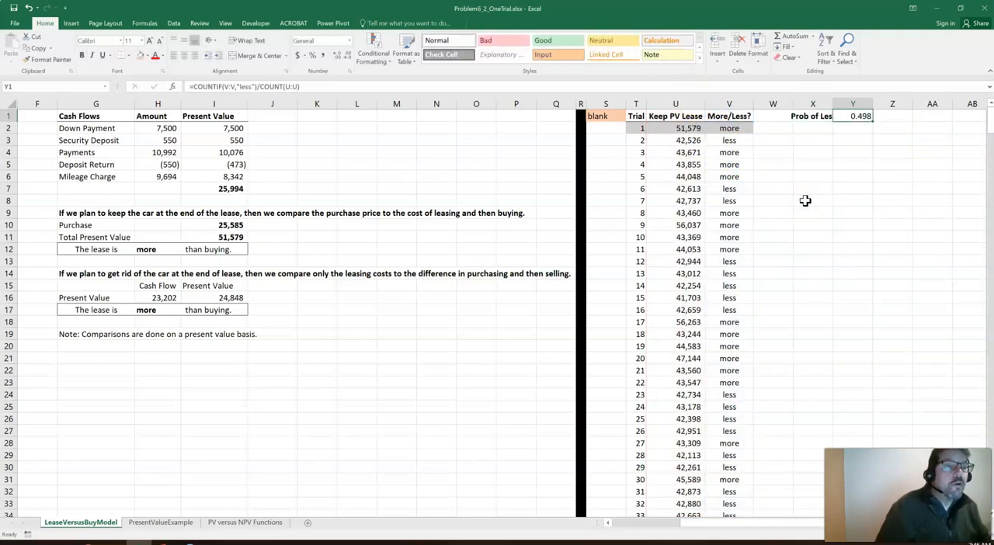
pyautogui.click(311, 57)
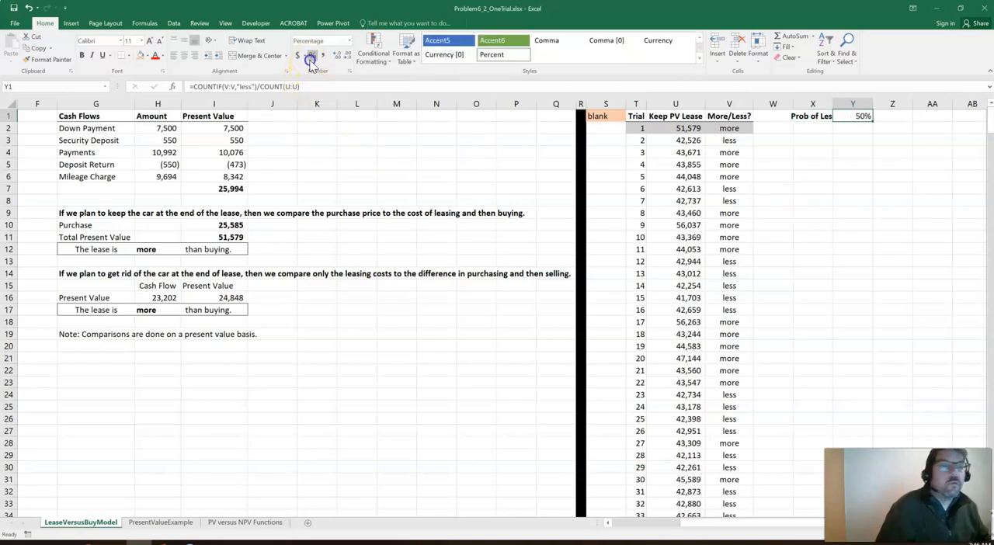
# Examine the lease inputs and random miles and interest values, then return to the trial table and its probability
pyautogui.click(747, 166)
pyautogui.press('Left')
pyautogui.press('Left')
pyautogui.press('Left')
pyautogui.press('Left')
pyautogui.press('Left')
pyautogui.press('Left')
pyautogui.press('Left')
pyautogui.press('Left')
pyautogui.press('Left')
pyautogui.press('Left')
pyautogui.press('Left')
pyautogui.press('Left')
pyautogui.press('Left')
pyautogui.press('Left')
pyautogui.press('Left')
pyautogui.press('Left')
pyautogui.press('Left')
pyautogui.press('Left')
pyautogui.press('Left')
pyautogui.press('Left')
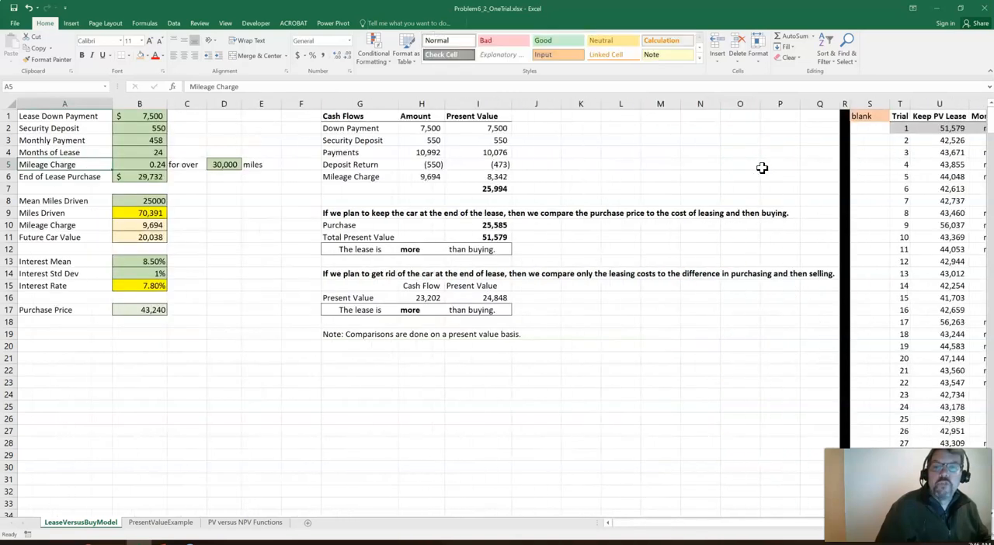
pyautogui.press('Right')
pyautogui.press('Right')
pyautogui.press('Right')
pyautogui.press('Right')
pyautogui.press('Right')
pyautogui.press('Right')
pyautogui.press('Right')
pyautogui.press('Right')
pyautogui.press('Right')
pyautogui.press('Right')
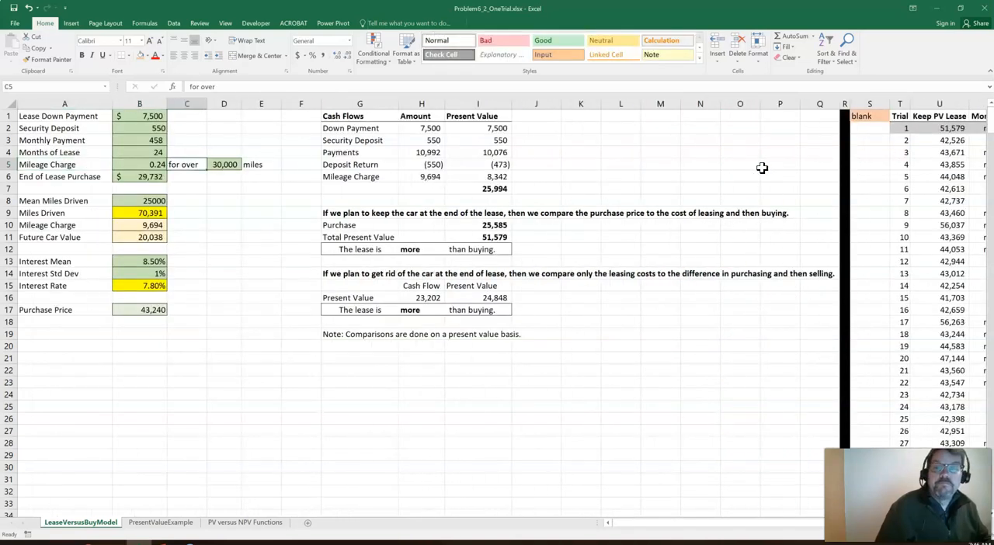
pyautogui.press('Right')
pyautogui.press('Right')
pyautogui.press('Right')
pyautogui.press('Right')
pyautogui.press('Right')
pyautogui.press('Right')
pyautogui.press('Right')
pyautogui.press('Right')
pyautogui.press('Right')
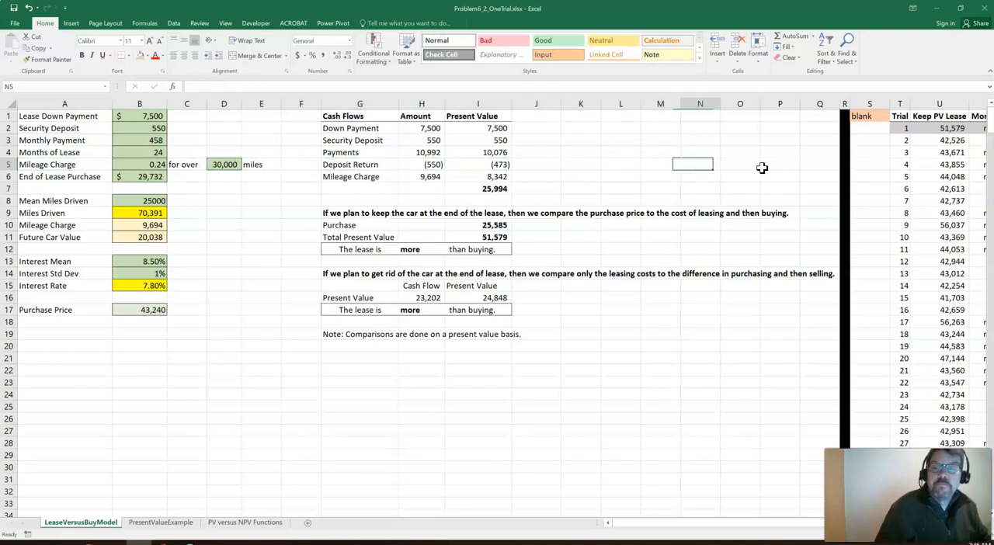
pyautogui.press('Right')
pyautogui.press('Right')
pyautogui.press('Right')
pyautogui.press('Right')
pyautogui.press('Right')
pyautogui.press('Right')
pyautogui.press('Right')
pyautogui.press('Right')
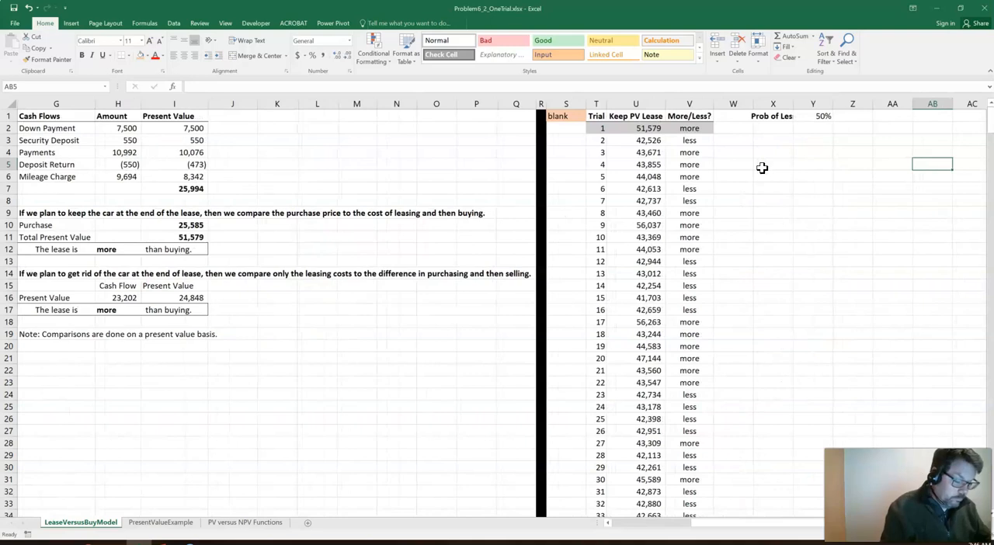
# Recalculate the simulation several times to see how much the Prob of Less percentage varies
pyautogui.press('F9')
pyautogui.press('F9')
pyautogui.press('F9')
pyautogui.press('F9')
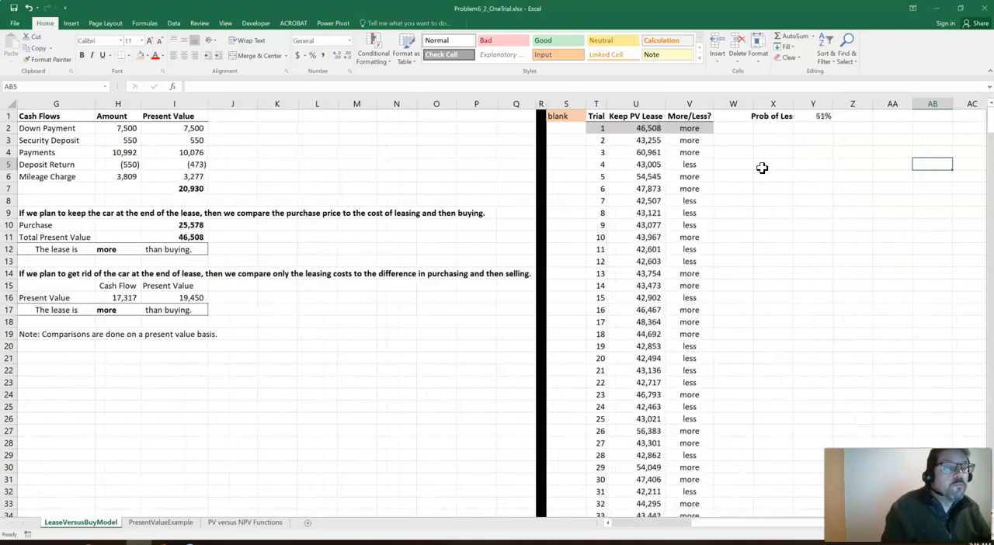
pyautogui.press('F9')
pyautogui.press('F9')
pyautogui.press('F9')
pyautogui.press('F9')
pyautogui.press('F9')
pyautogui.press('F9')
pyautogui.press('F9')
pyautogui.press('F9')
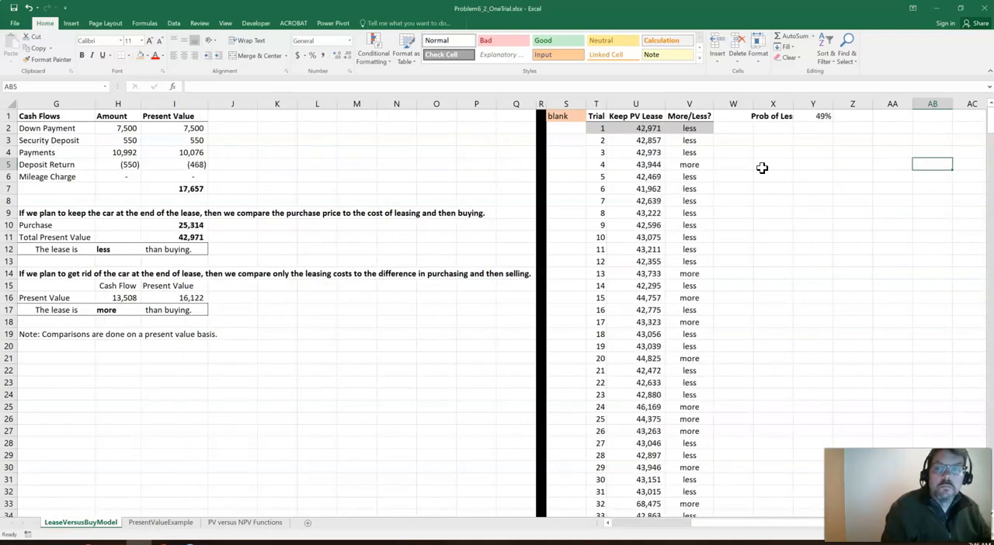
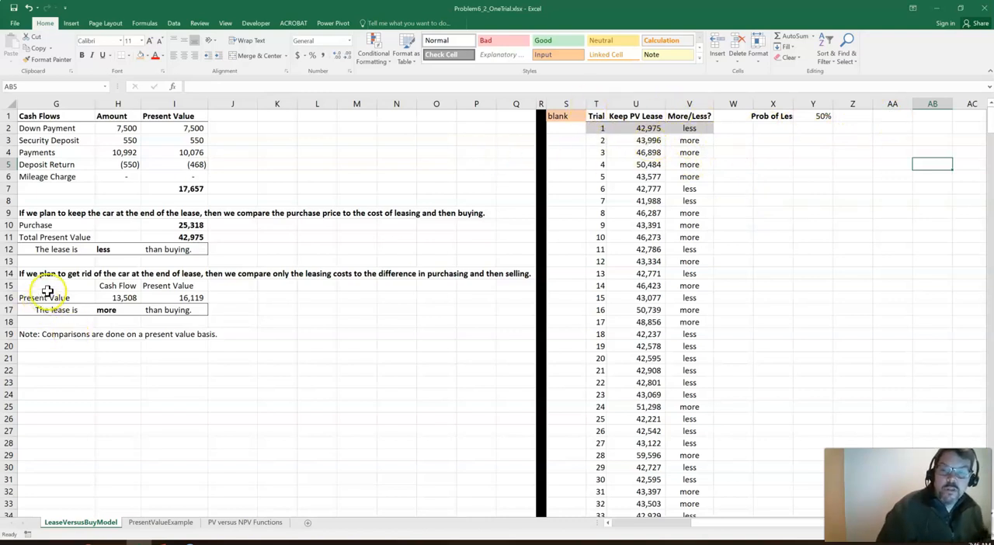
# Enter the headers Trial, PV Lease, PV Buy/Sell and More/Less in AA1:AD1 for a get-rid-of-the-car trial table
pyautogui.click(109, 311)
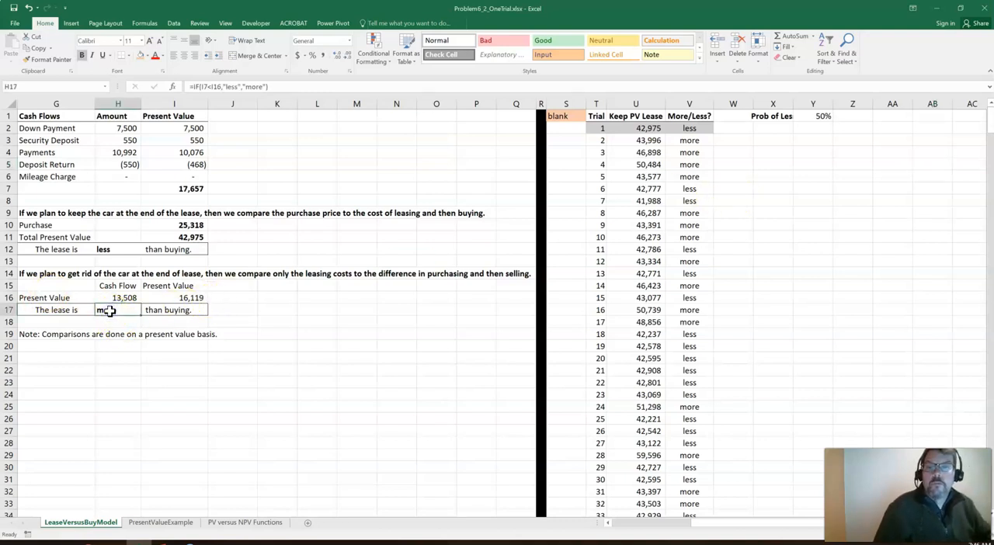
pyautogui.click(892, 116)
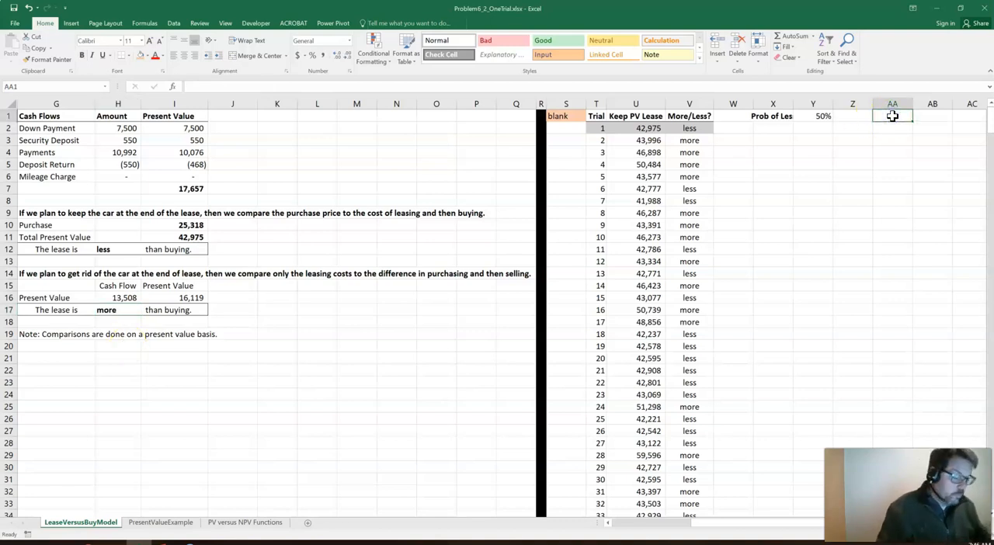
pyautogui.write('Trial')
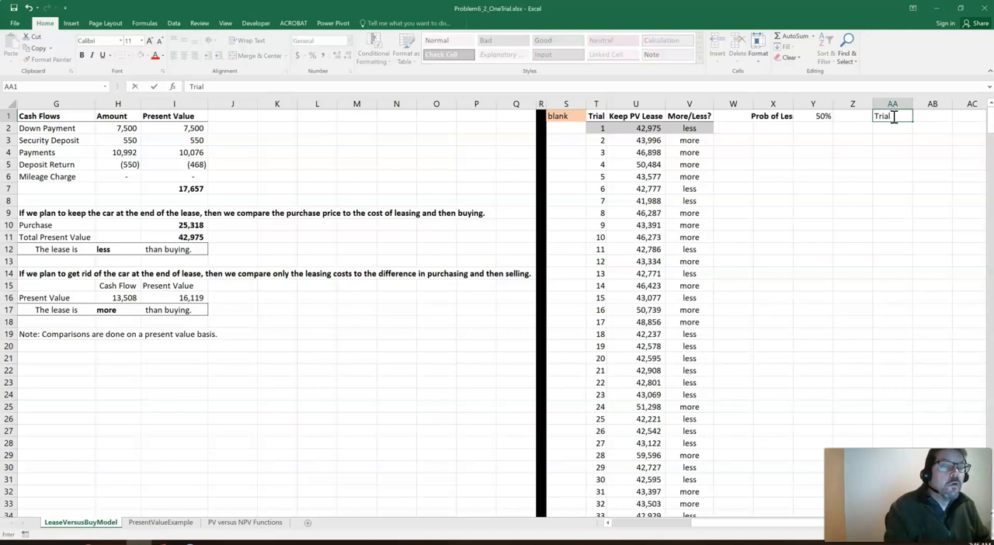
pyautogui.press('Tab')
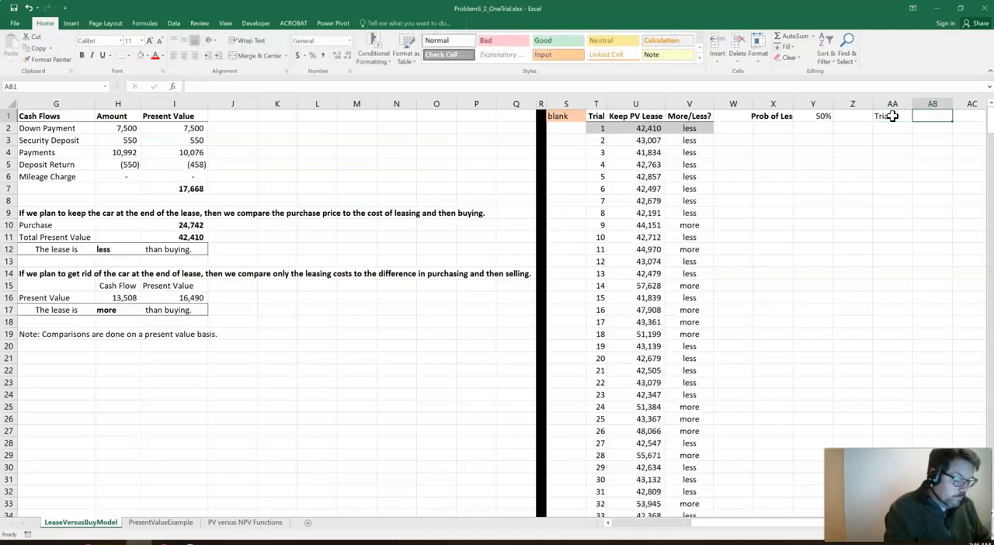
pyautogui.write('Du')
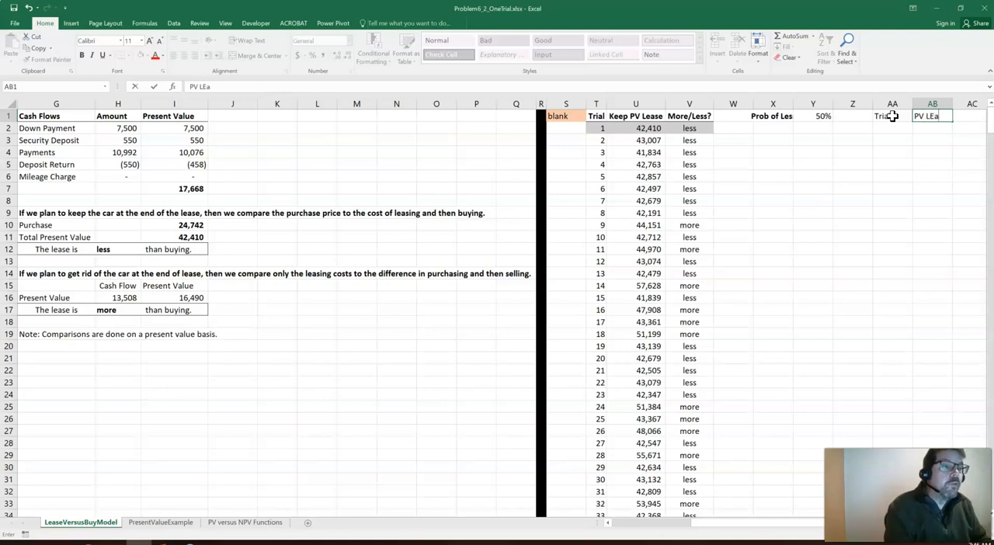
pyautogui.press('Tab')
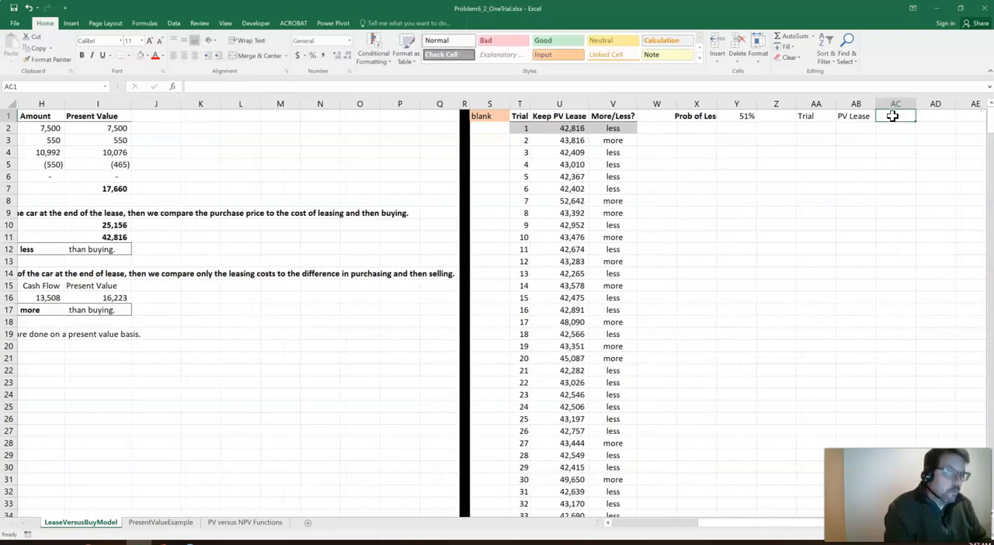
pyautogui.write('PV Buy/Sell')
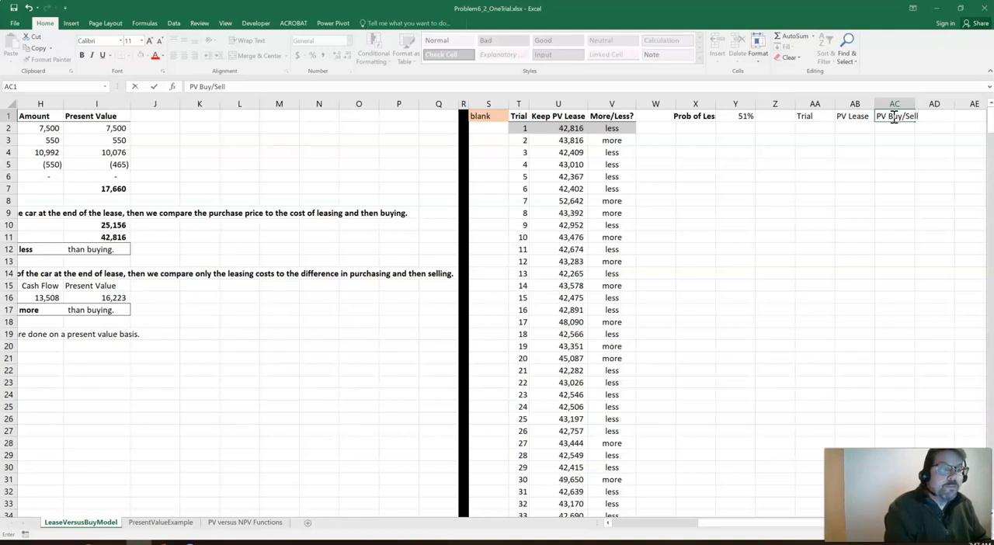
pyautogui.press('Tab')
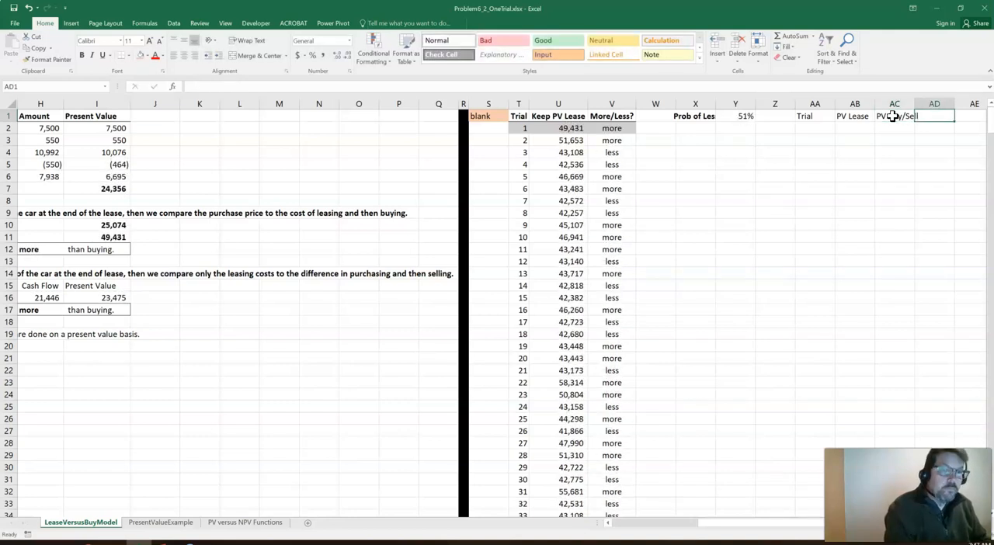
pyautogui.write('More/Less')
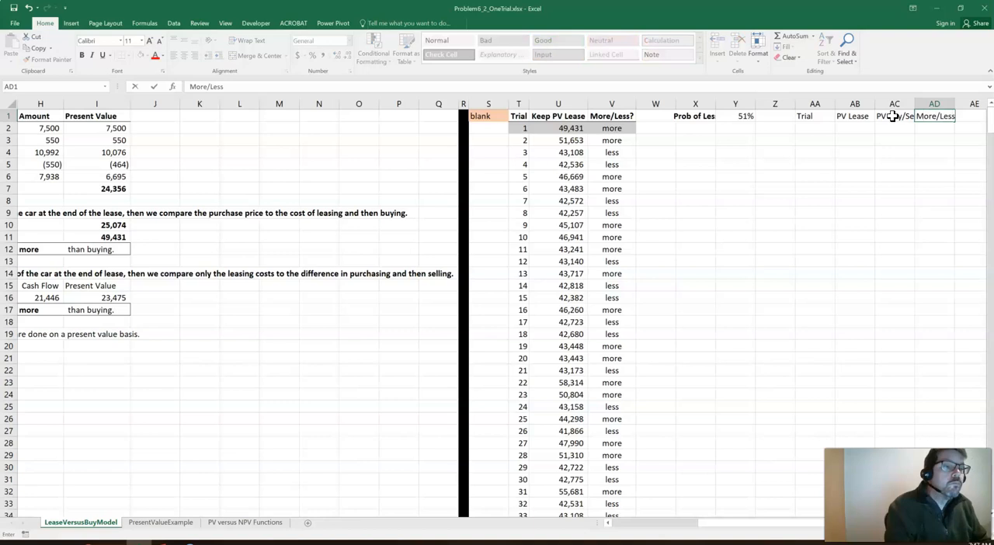
pyautogui.press('Return')
# Make the AA1:AD1 headers bold with a bottom border, center columns AA:AD and fit their widths to the text
pyautogui.moveTo(807, 116); pyautogui.dragTo(917, 116)
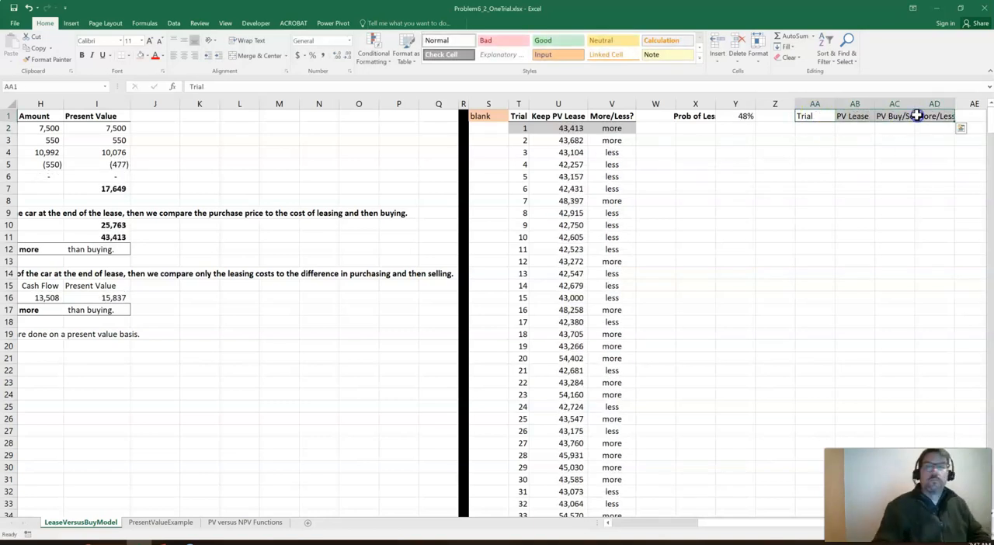
pyautogui.click(82, 55)
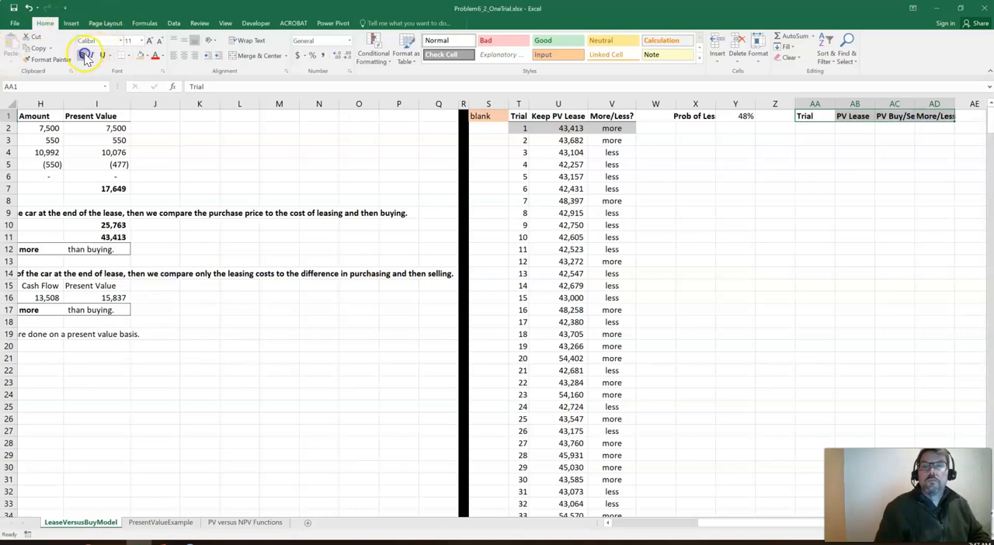
pyautogui.click(121, 54)
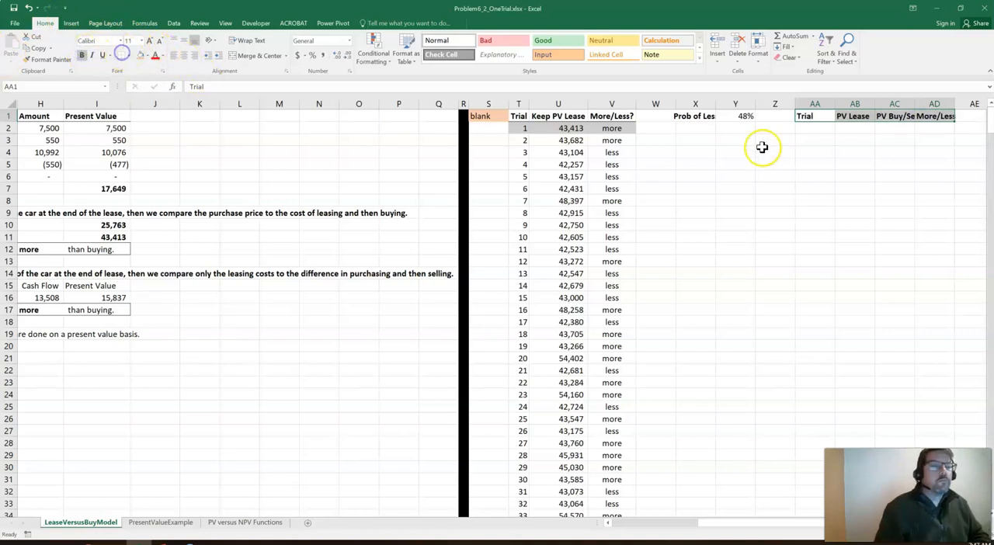
pyautogui.moveTo(810, 103); pyautogui.dragTo(940, 106)
pyautogui.click(183, 54)
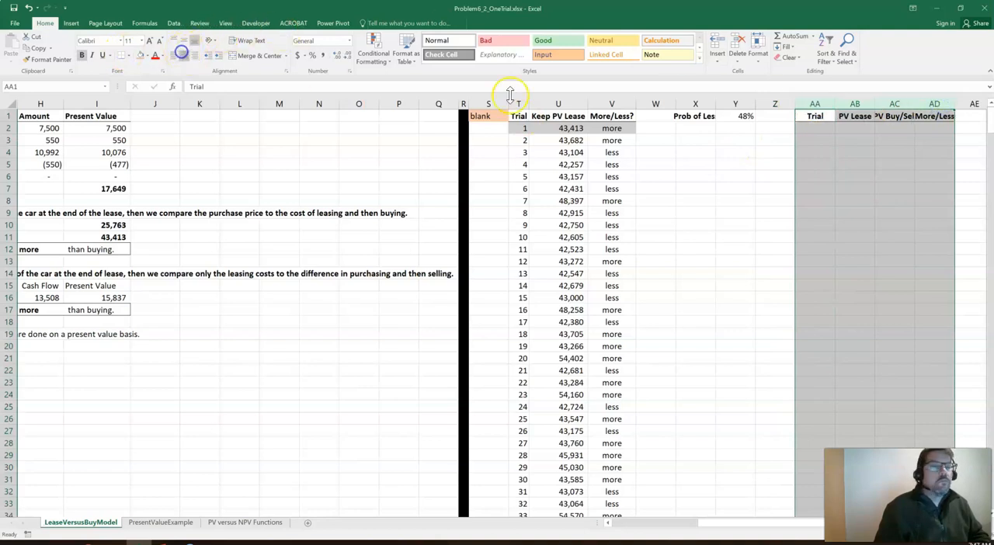
pyautogui.doubleClick(835, 103)
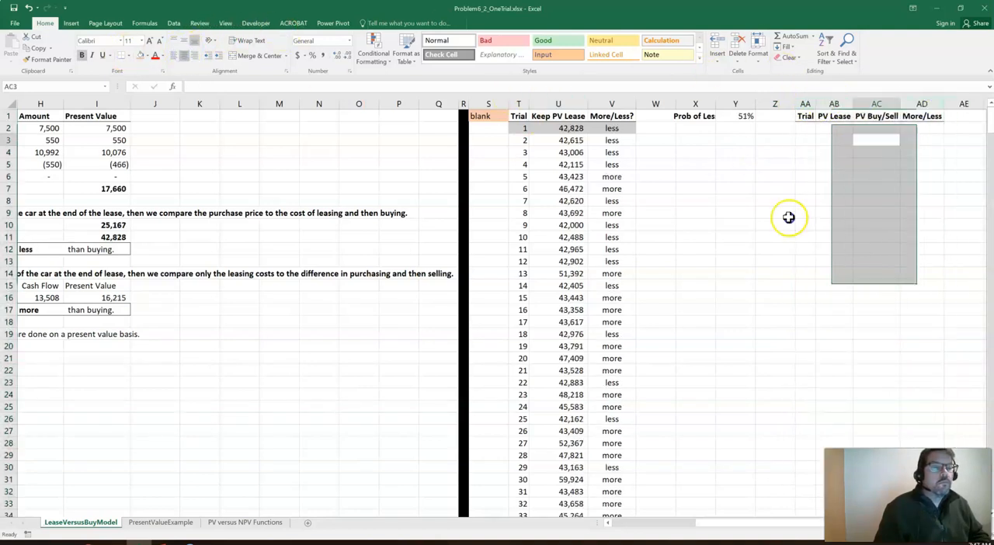
pyautogui.click(876, 140)
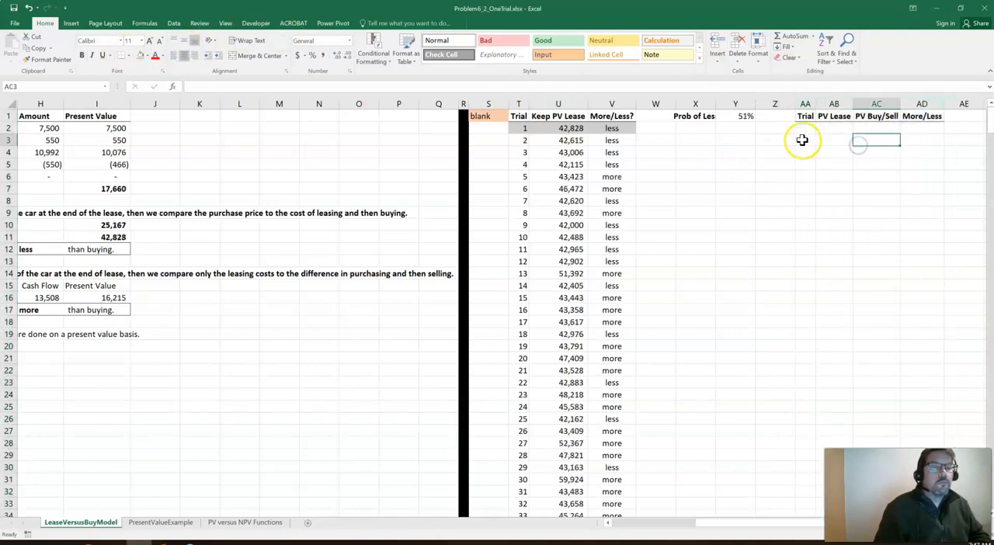
# Copy the Trial column T with its 500 trial numbers into column AA
pyautogui.click(517, 102)
pyautogui.hotkey('ctrl', 'c')
pyautogui.press('Right')
pyautogui.press('Right')
pyautogui.press('Right')
pyautogui.press('Right')
pyautogui.press('Right')
pyautogui.press('Right')
pyautogui.press('Right')
pyautogui.hotkey('ctrl', 'space')
pyautogui.hotkey('ctrl', 'v')
pyautogui.press('Right')
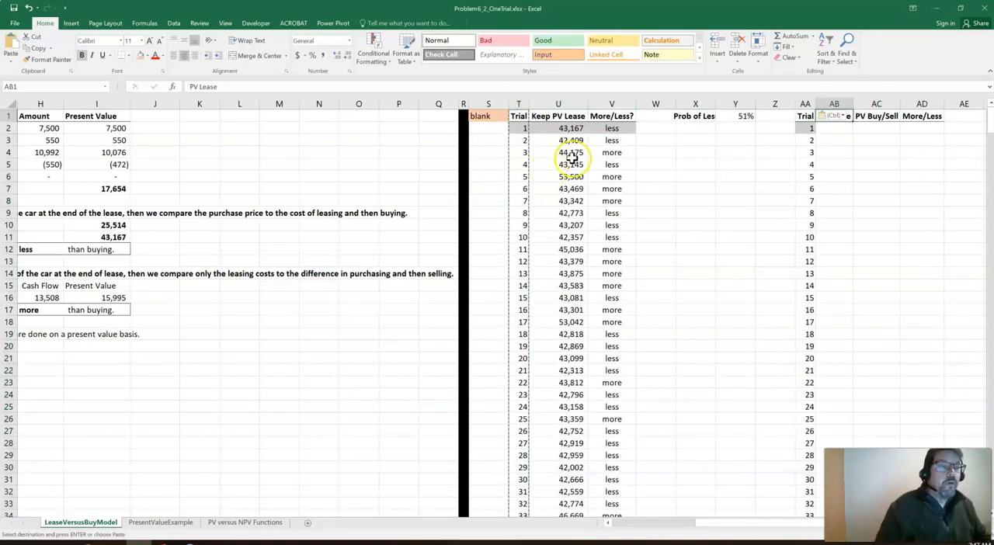
# Link AB2 under PV Lease to the total present value of leasing with =I7
pyautogui.click(838, 140)
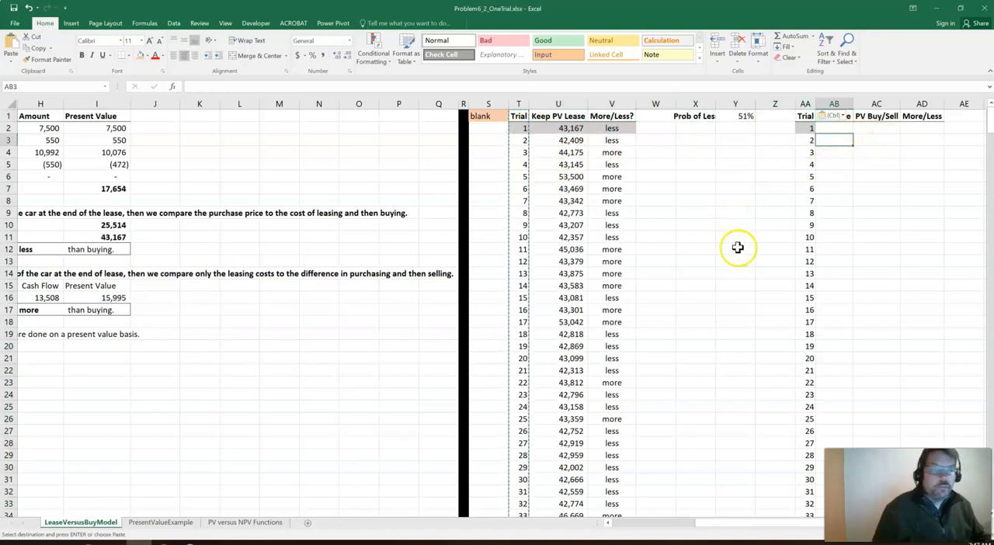
pyautogui.press('Up')
pyautogui.press('Up')
pyautogui.write('PV Lease')
pyautogui.press('Return')
pyautogui.write('=')
pyautogui.click(101, 189)
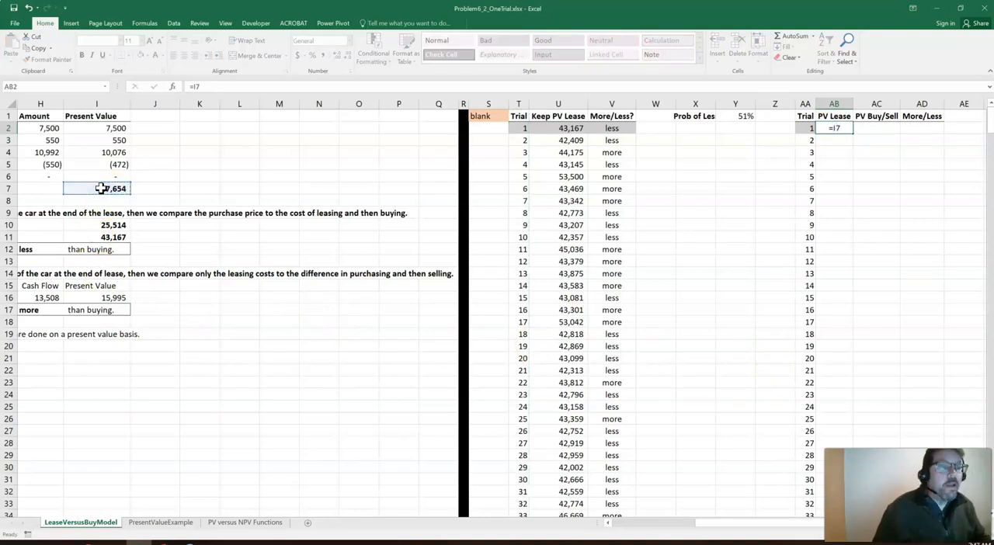
pyautogui.press('Tab')
# Link AC2 under PV Buy/Sell to the present value of purchasing and then selling with =I16
pyautogui.click(50, 347)
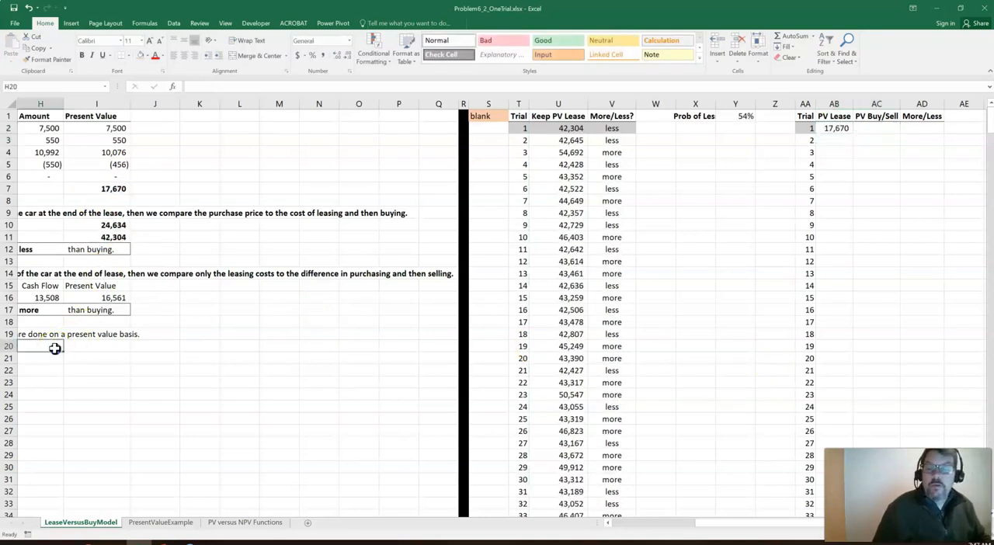
pyautogui.press('Left')
pyautogui.press('Left')
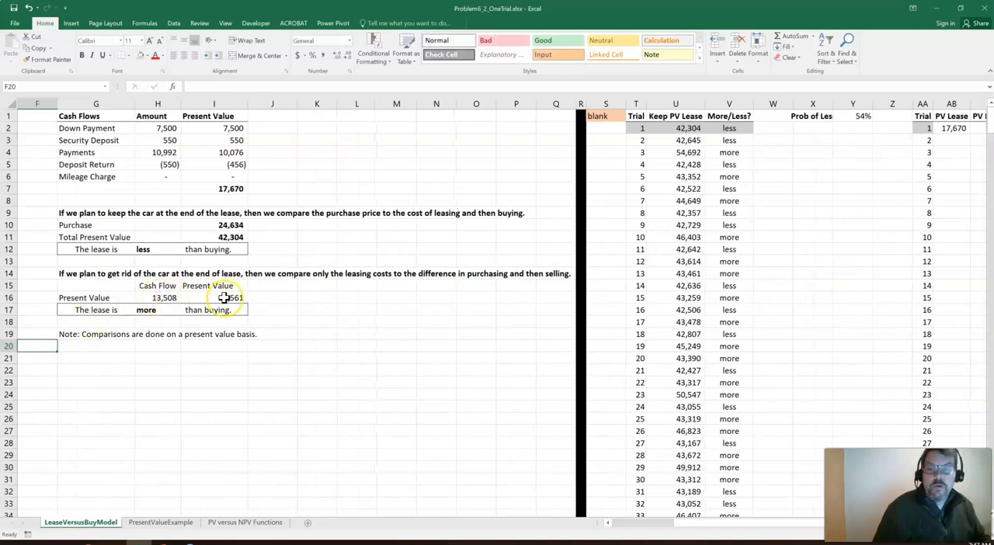
pyautogui.press('Right')
pyautogui.press('Right')
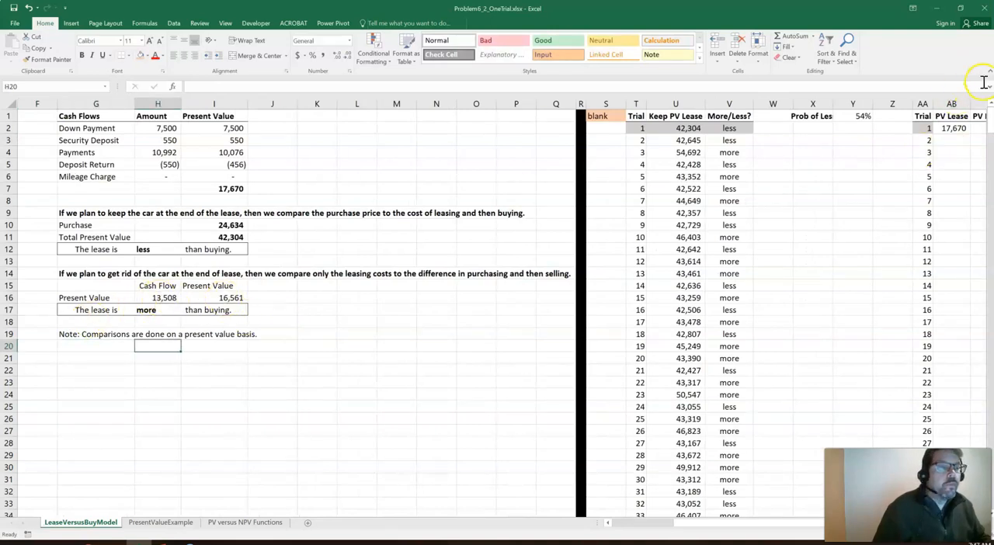
pyautogui.click(981, 127)
pyautogui.write('=')
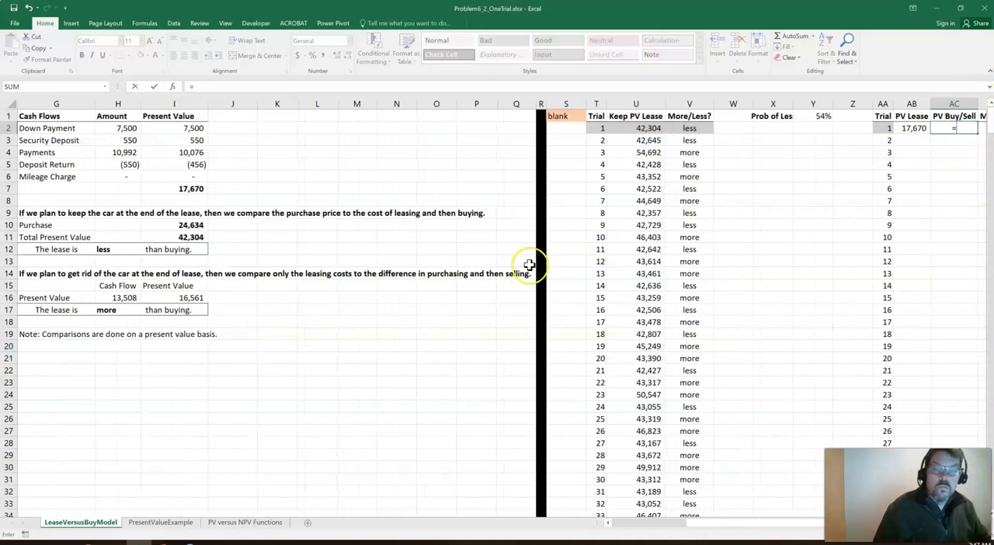
pyautogui.click(184, 298)
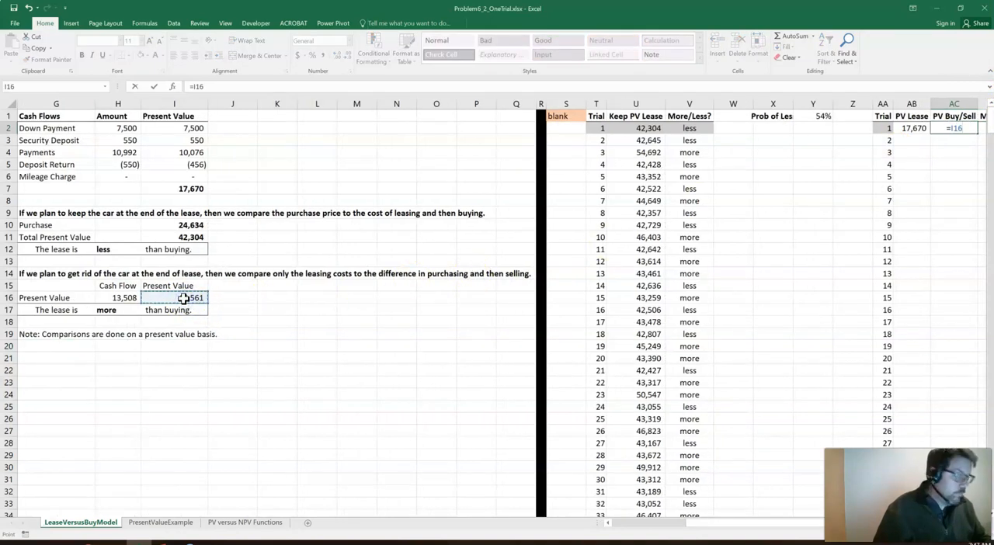
pyautogui.press('Return')
# Link AD2 under More/Less to the get-rid-of-the-car comparison result with =H17
pyautogui.press('Up')
pyautogui.press('Right')
pyautogui.press('Right')
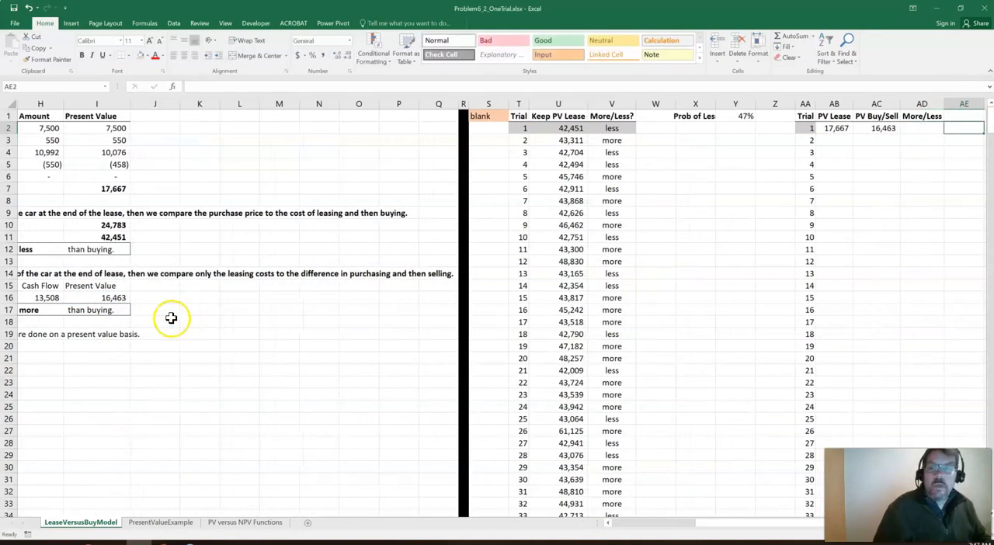
pyautogui.press('Left')
pyautogui.write('=')
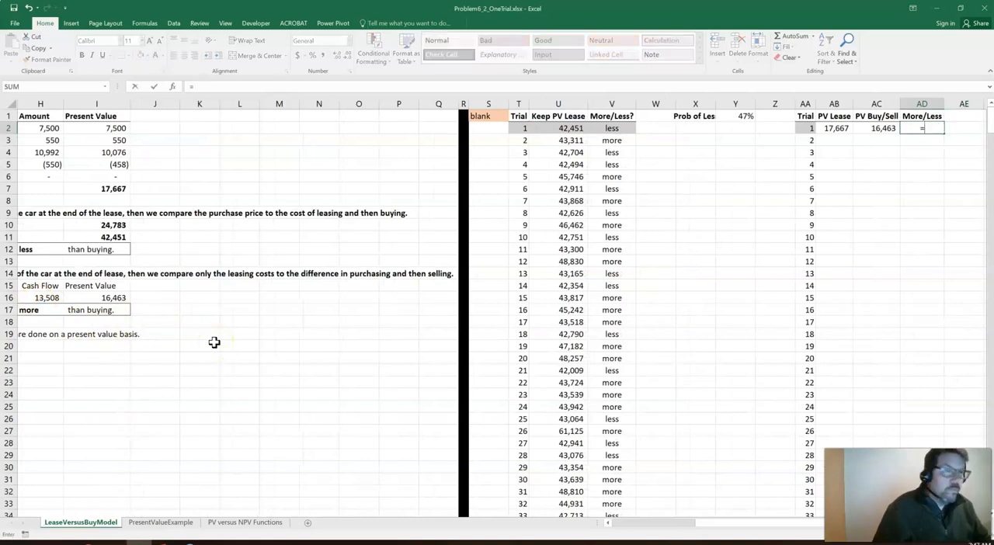
pyautogui.click(28, 310)
pyautogui.press('Return')
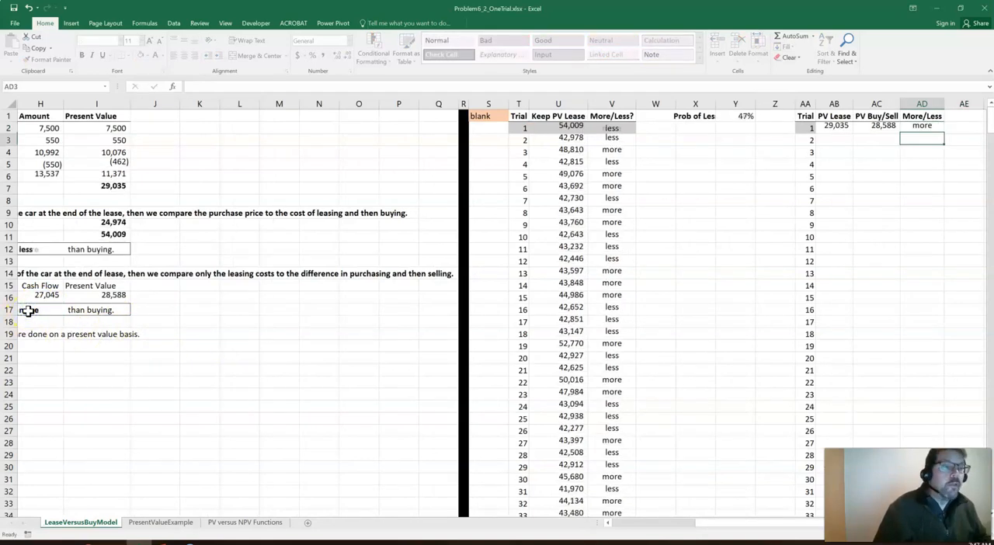
pyautogui.press('Up')
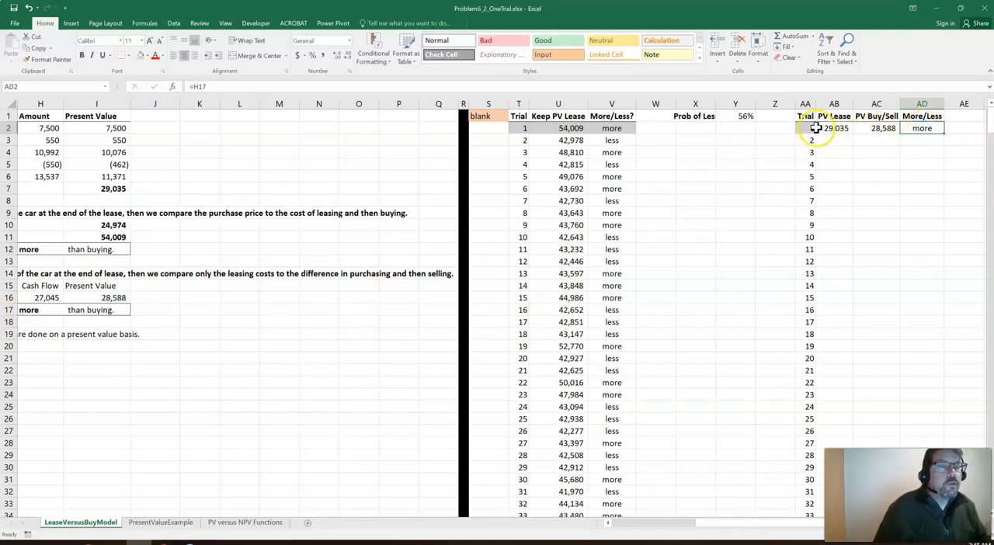
# Shade the trial 1 formula cells AB2:AD2 grey and center the Trial column AA
pyautogui.moveTo(828, 128); pyautogui.dragTo(876, 128)
pyautogui.hotkey('shift', 'Right')
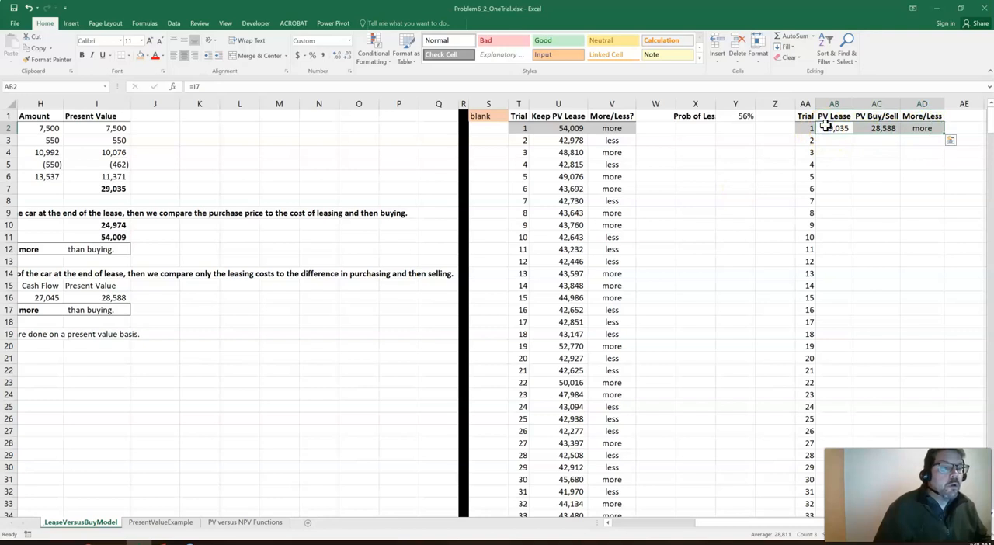
pyautogui.click(147, 56)
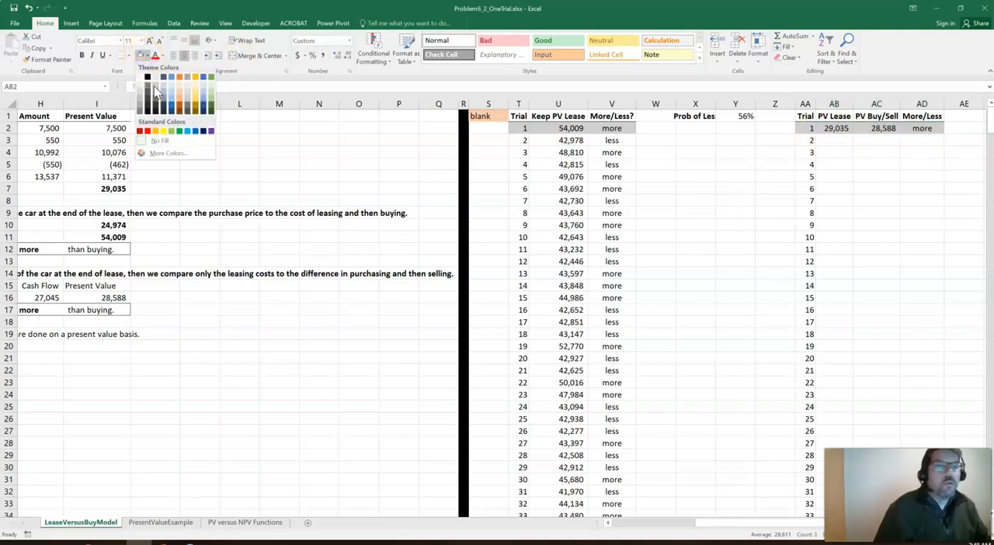
pyautogui.click(153, 88)
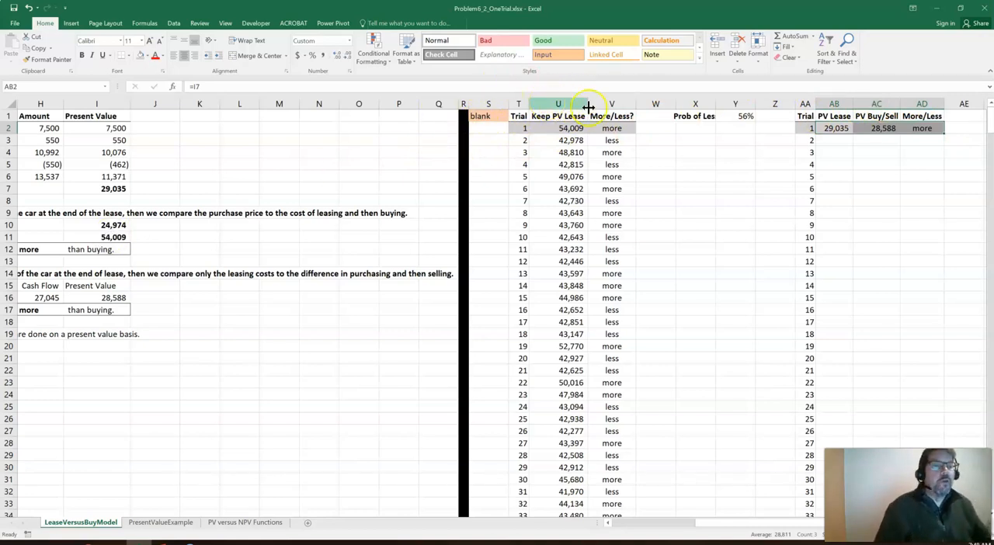
pyautogui.click(806, 103)
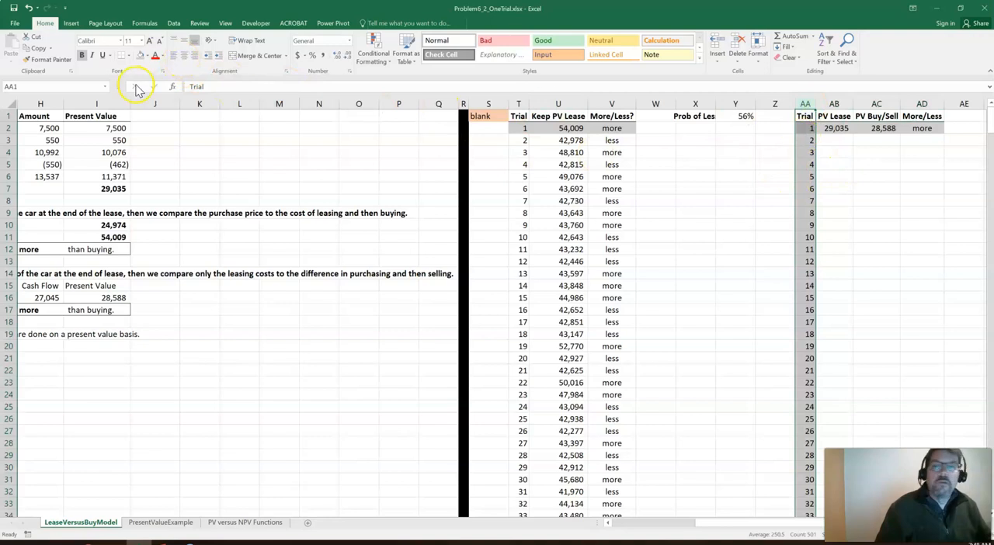
pyautogui.click(859, 150)
# Fill AA2:AD501 with a one-variable data table that uses the blank cell S1 as the column input cell
pyautogui.moveTo(797, 134); pyautogui.dragTo(910, 128)
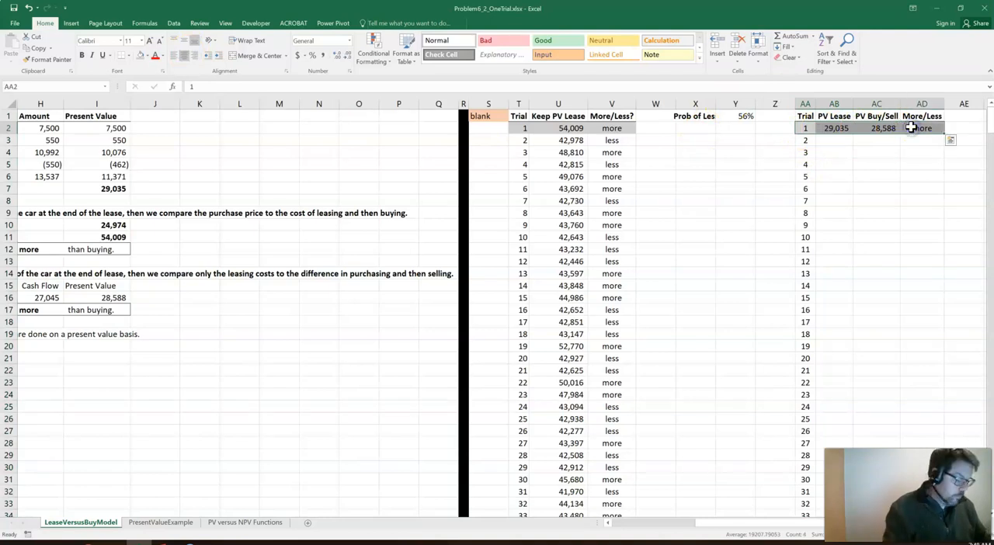
pyautogui.hotkey('ctrl', 'shift', 'Down')
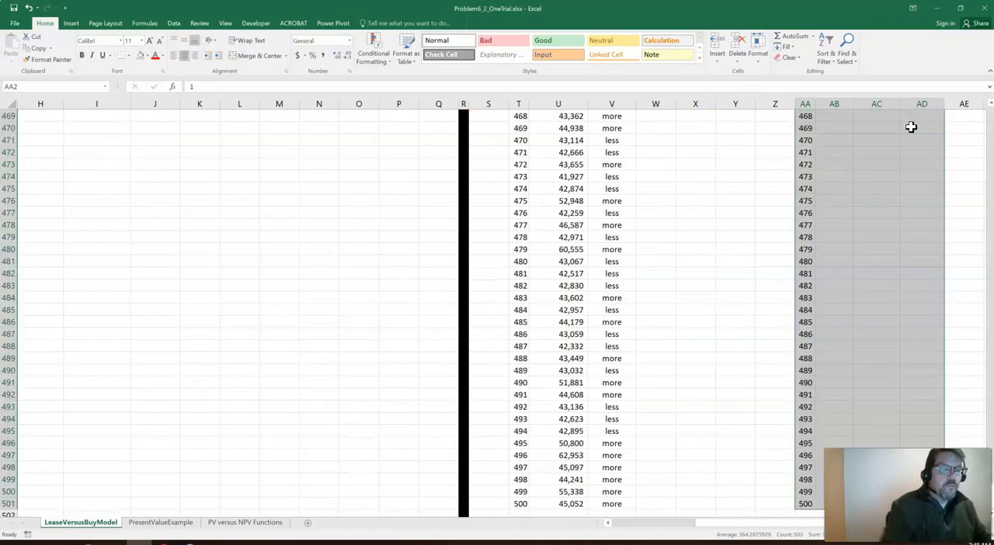
pyautogui.click(176, 23)
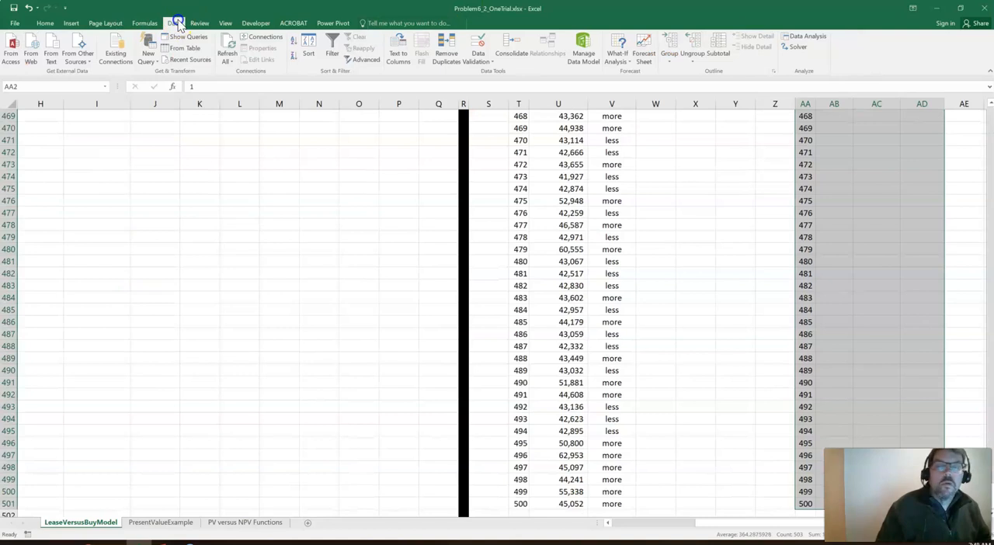
pyautogui.click(617, 57)
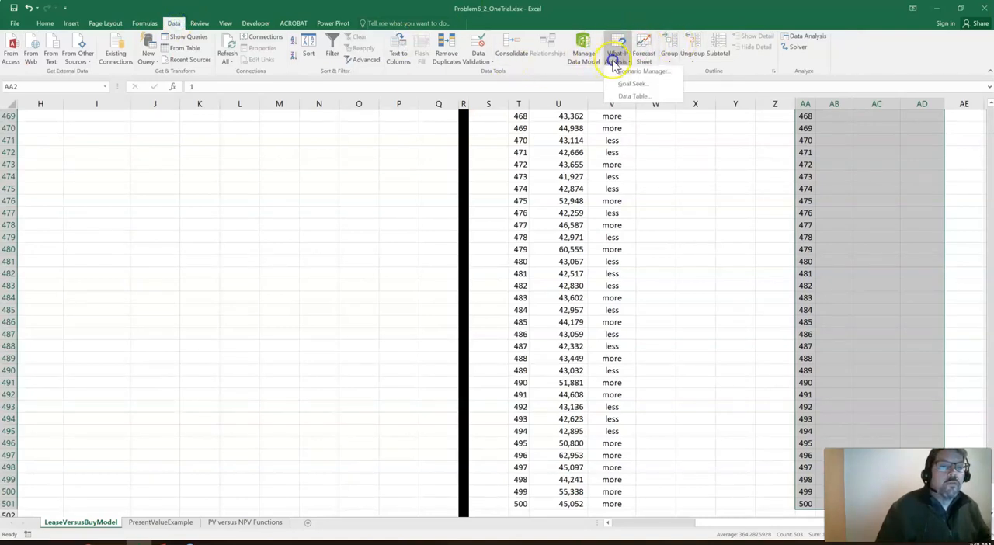
pyautogui.click(625, 98)
pyautogui.click(646, 176)
pyautogui.click(493, 118)
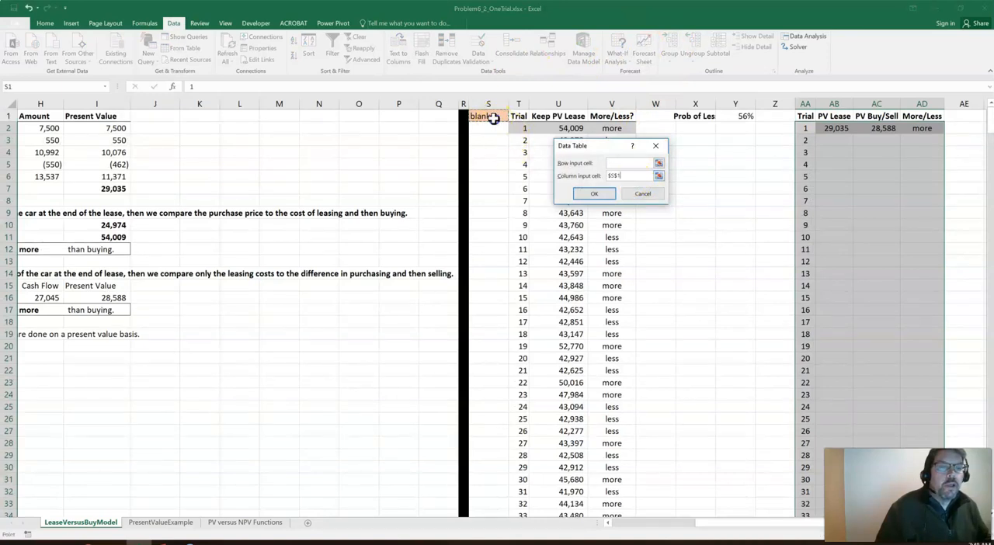
pyautogui.click(594, 193)
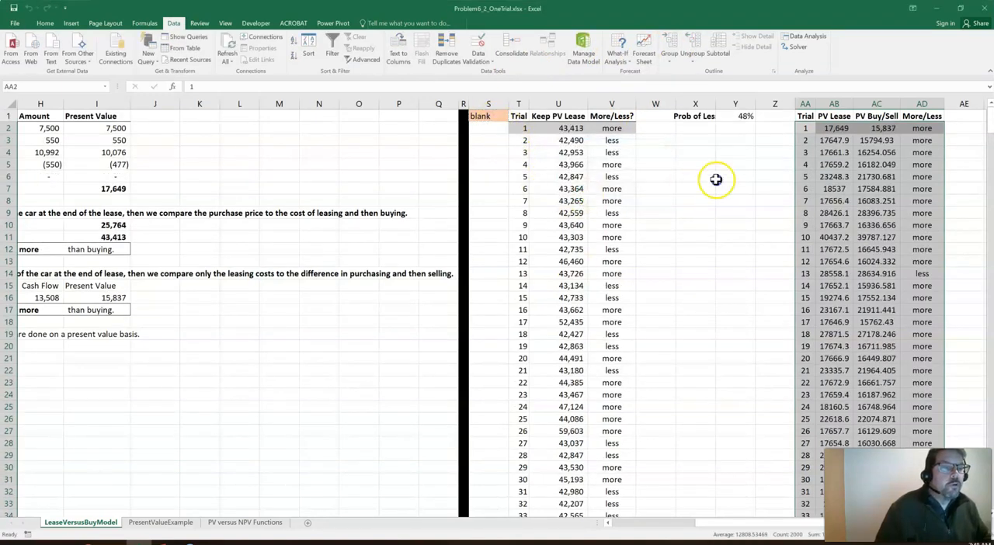
# Recalculate the sheet twice to rerun the trials in both data tables
pyautogui.click(716, 179)
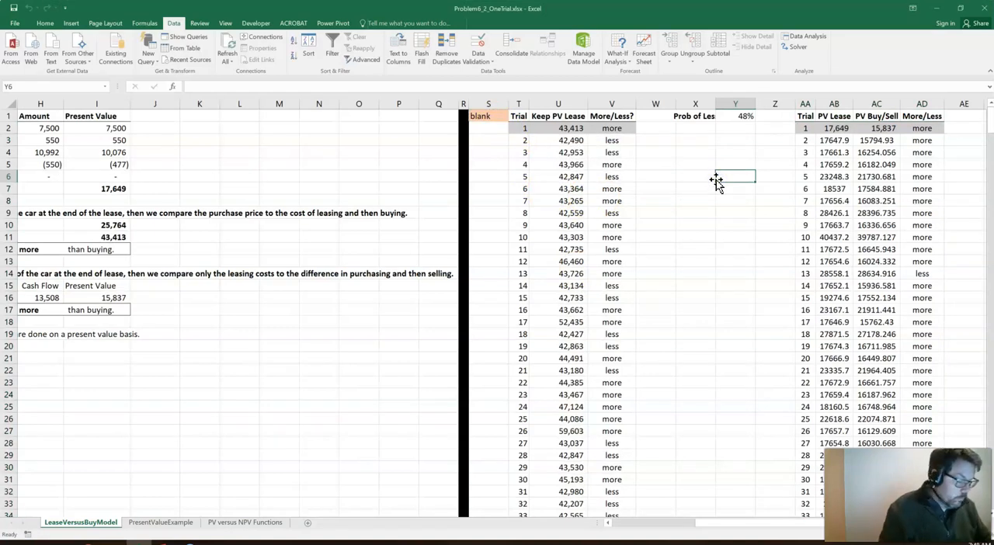
pyautogui.press('F9')
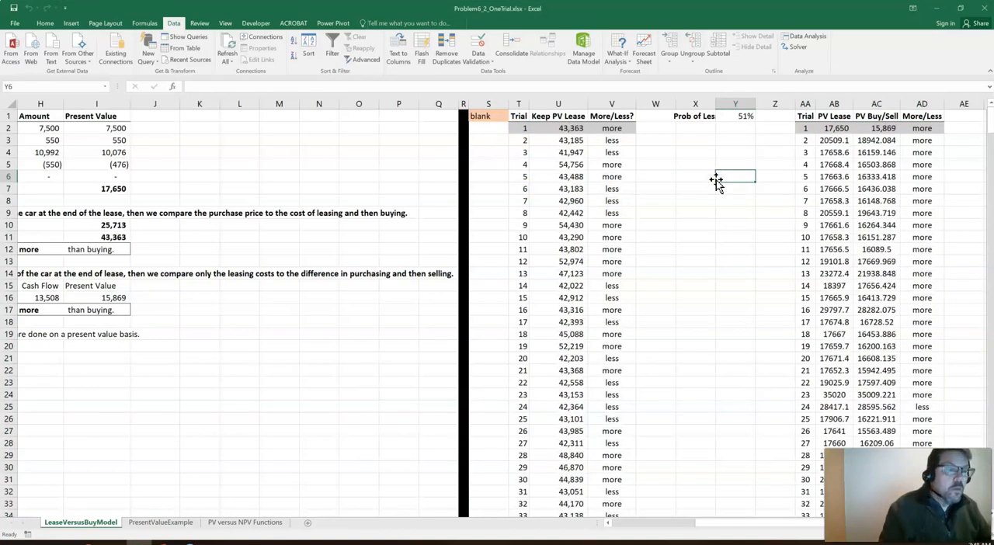
pyautogui.press('F9')
# Format the PV Lease and PV Buy/Sell trial results from AB3:AC3 down to row 501 with comma style and no decimals
pyautogui.click(843, 140)
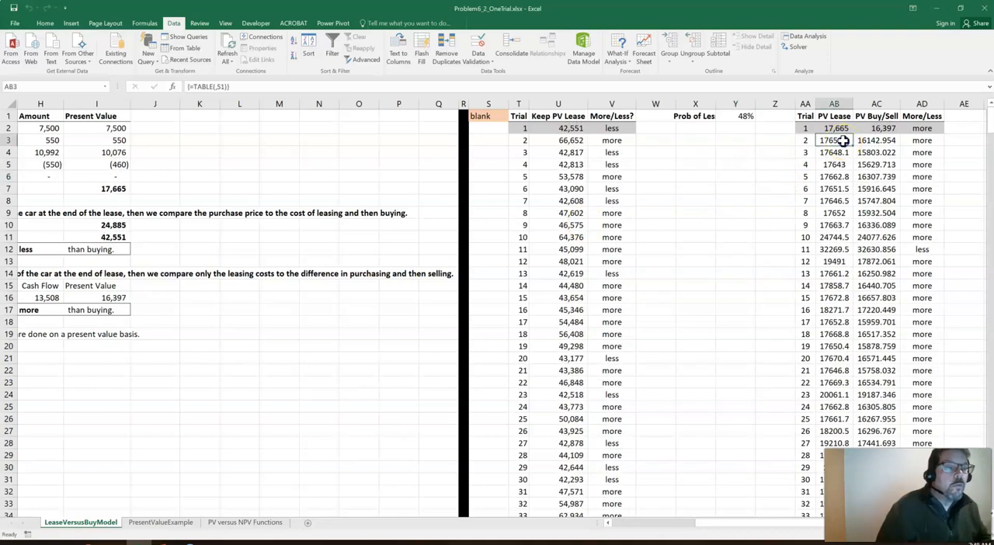
pyautogui.moveTo(843, 141); pyautogui.dragTo(864, 146)
pyautogui.hotkey('ctrl', 'shift', 'Down')
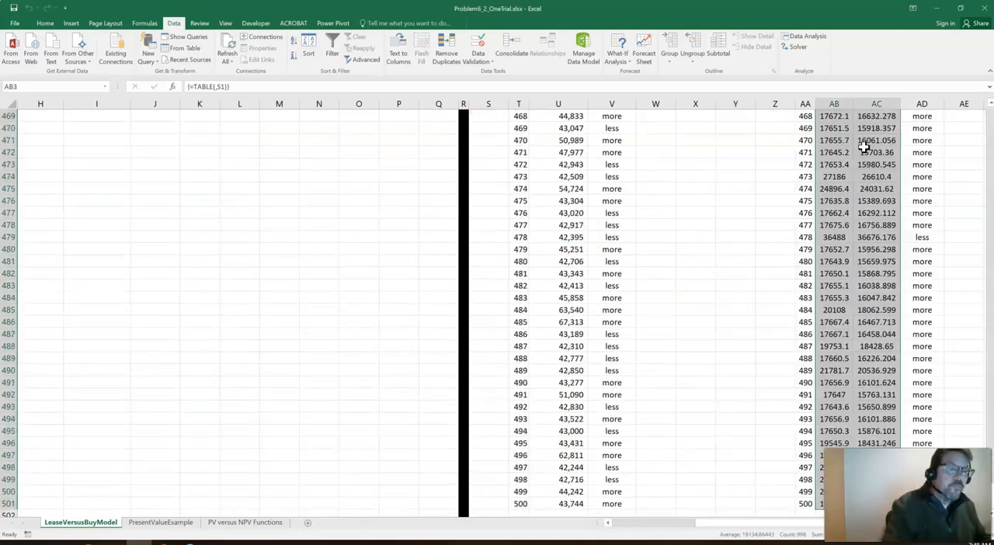
pyautogui.click(42, 25)
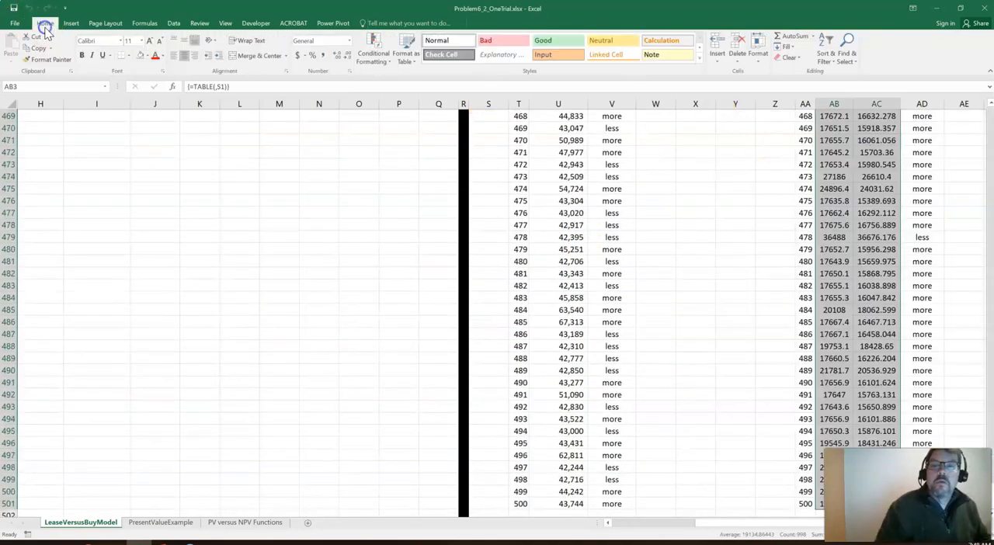
pyautogui.click(324, 58)
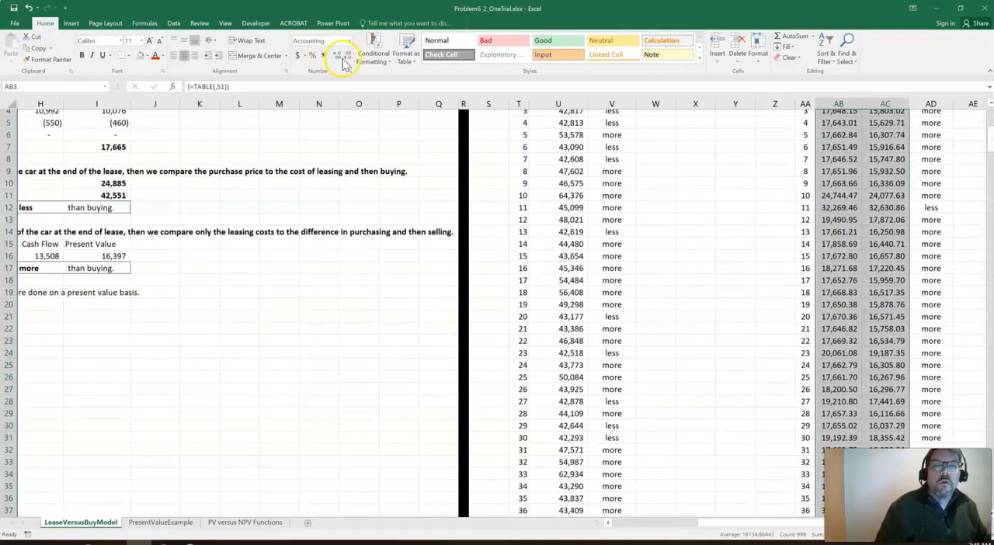
pyautogui.click(347, 56)
pyautogui.click(347, 57)
# Relabel X1 as Prob Lease is Less and fit column X to the label's width
pyautogui.click(726, 169)
pyautogui.press('Right')
pyautogui.press('Right')
pyautogui.press('Right')
pyautogui.press('Right')
pyautogui.press('Right')
pyautogui.press('Right')
pyautogui.press('Right')
pyautogui.press('Right')
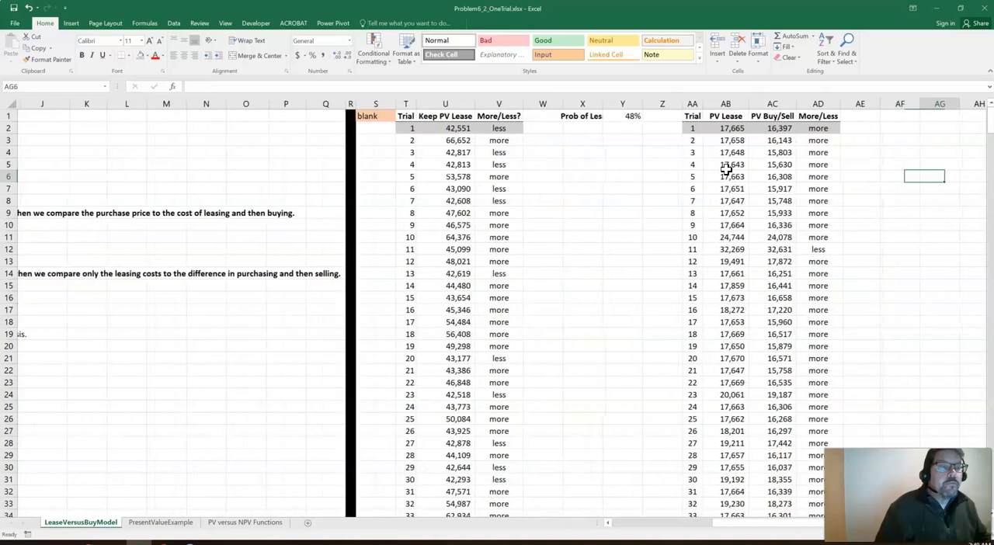
pyautogui.doubleClick(602, 103)
pyautogui.click(593, 114)
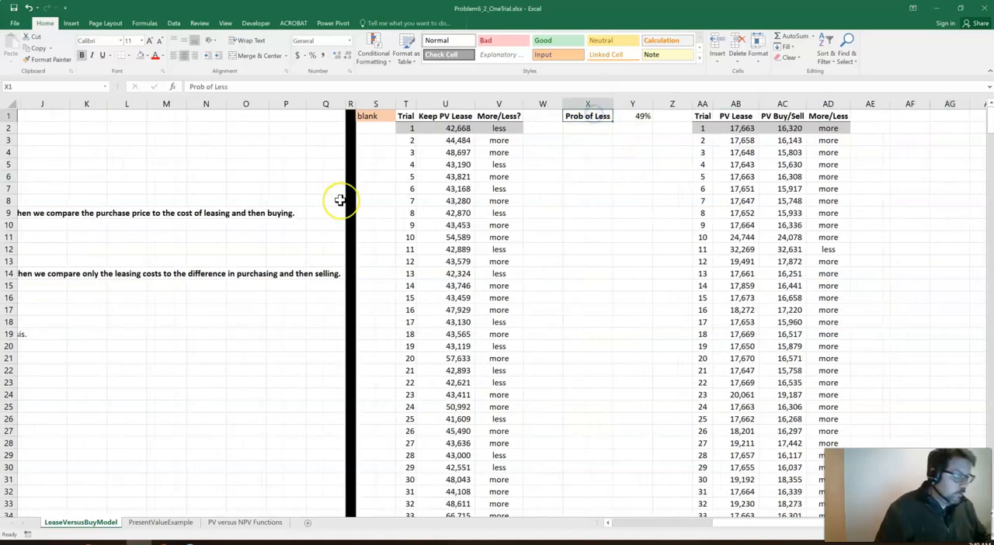
pyautogui.write('P')
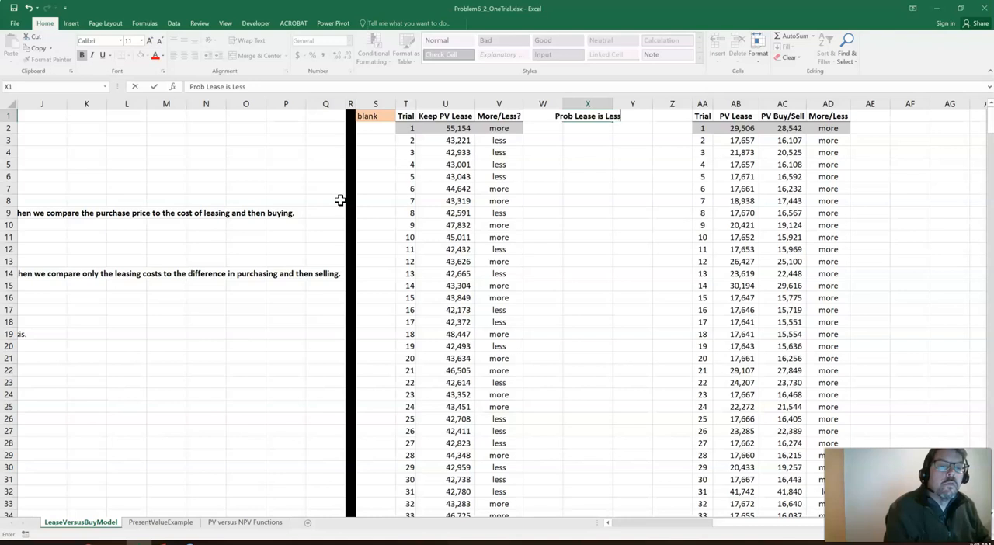
pyautogui.write('rob Lease is Less')
pyautogui.press('Return')
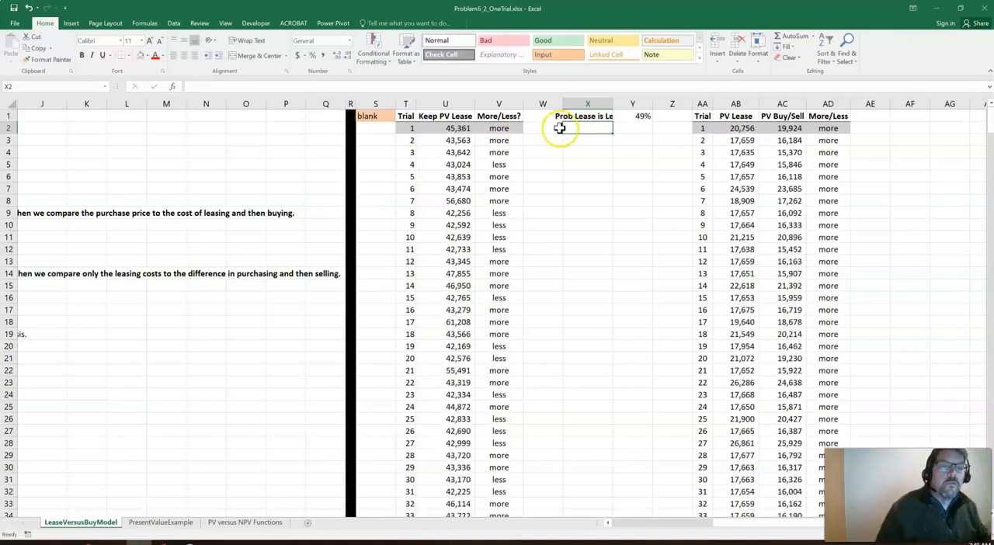
pyautogui.doubleClick(613, 103)
# Copy the probability label and formula from X1:Y1 to AF1:AG1 and fit column AF to its label
pyautogui.press('Up')
pyautogui.hotkey('shift', 'Right')
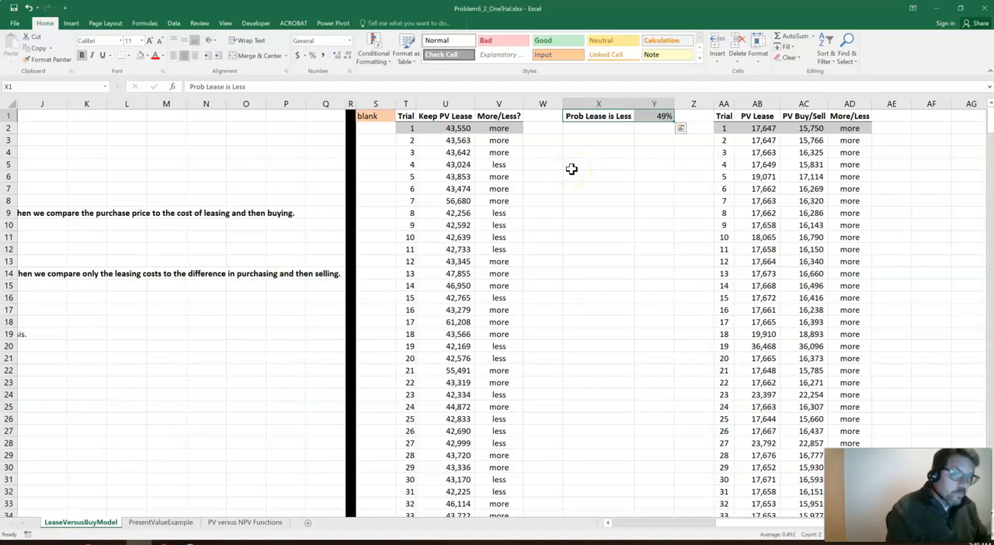
pyautogui.hotkey('ctrl', 'c')
pyautogui.press('Right')
pyautogui.press('Right')
pyautogui.press('Right')
pyautogui.press('Right')
pyautogui.press('Right')
pyautogui.press('Right')
pyautogui.press('Right')
pyautogui.press('Right')
pyautogui.hotkey('ctrl', 'v')
pyautogui.press('Right')
pyautogui.press('Right')
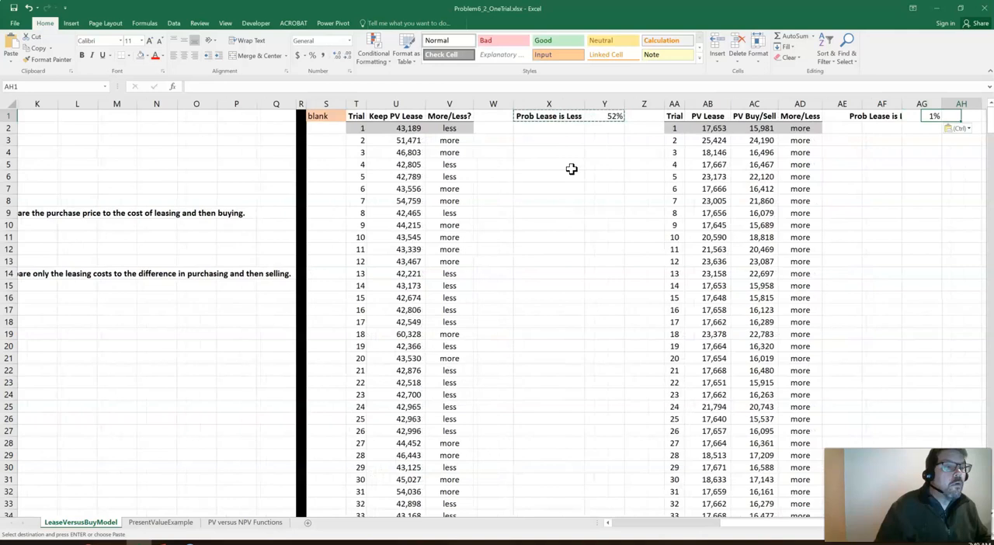
pyautogui.doubleClick(901, 103)
# Rerun the simulations repeatedly to compare both Prob Lease is Less values, and inspect the formula in AG1
pyautogui.click(913, 140)
pyautogui.press('Right')
pyautogui.press('Right')
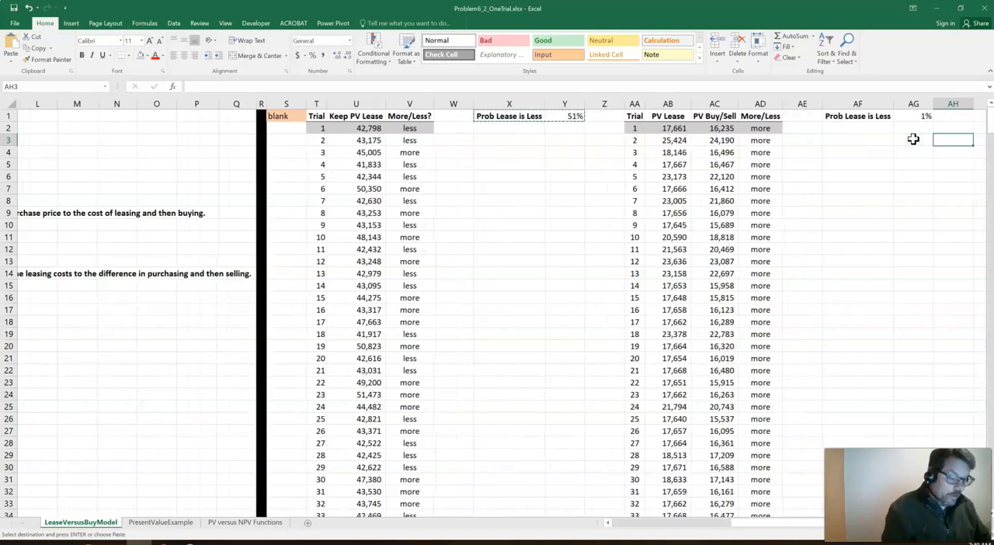
pyautogui.press('F9')
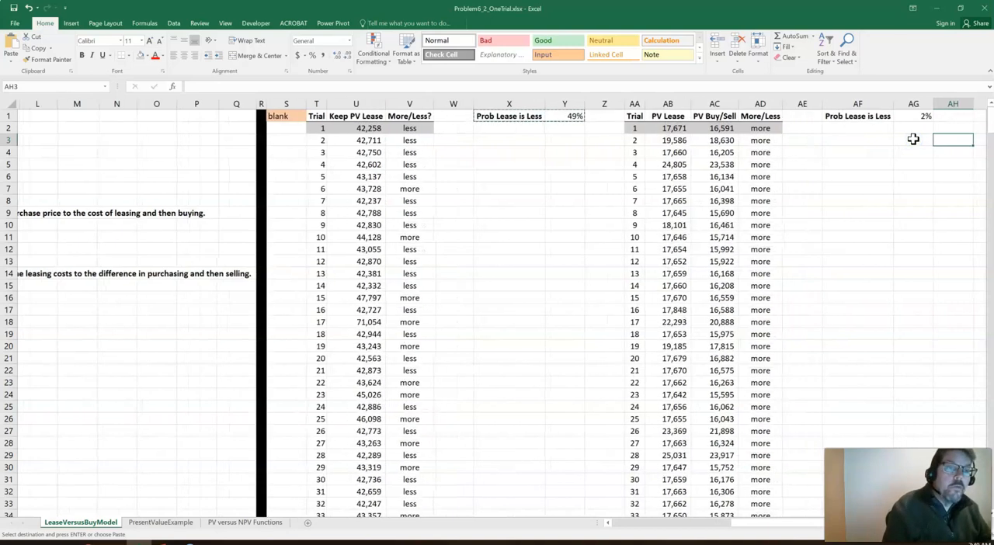
pyautogui.press('Escape')
pyautogui.press('F9')
pyautogui.press('F9')
pyautogui.press('F9')
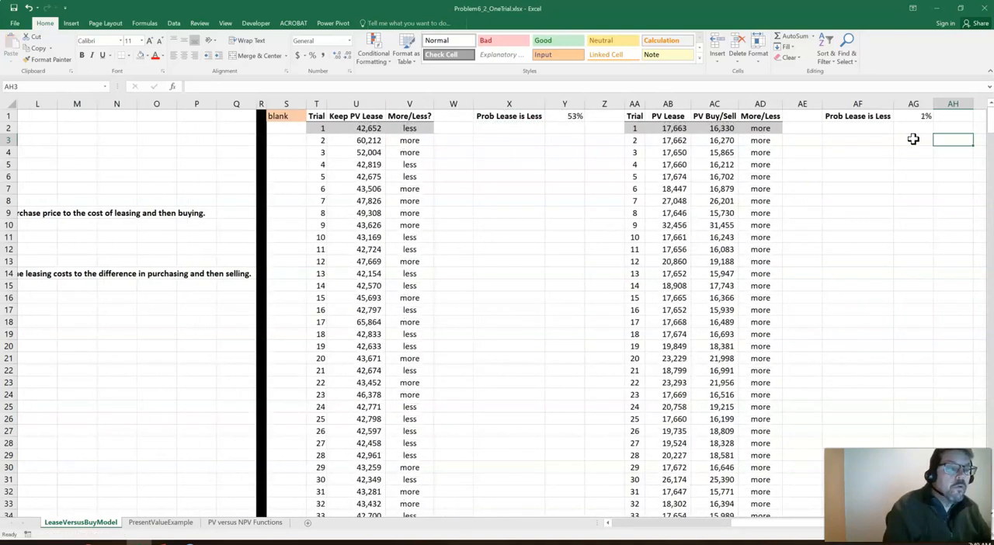
pyautogui.press('F9')
pyautogui.press('F9')
pyautogui.press('F9')
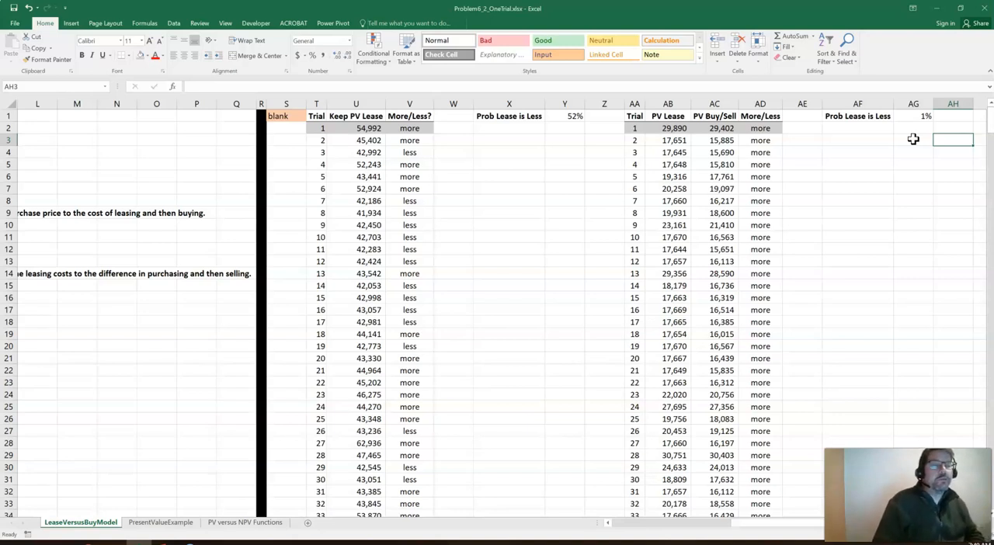
pyautogui.click(918, 118)
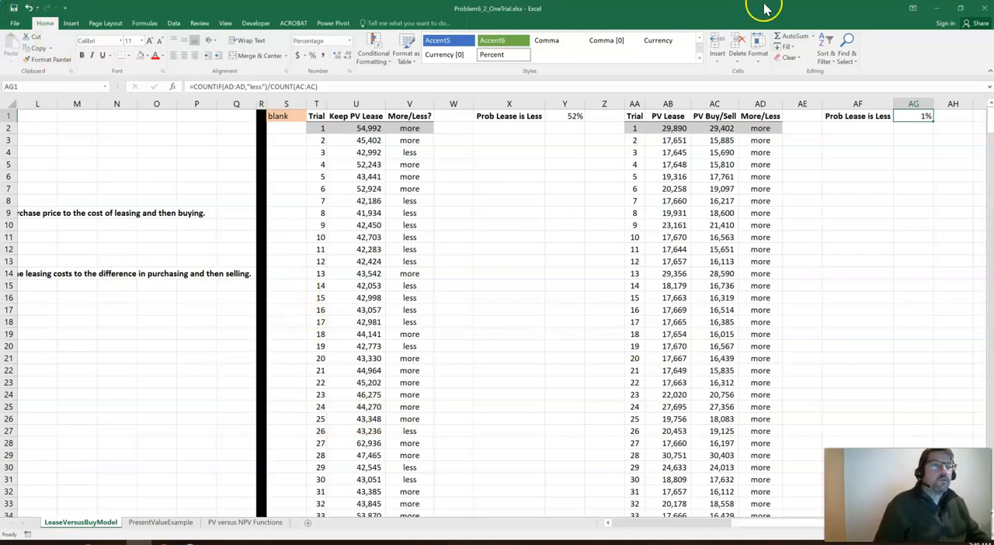
pyautogui.click(938, 9)
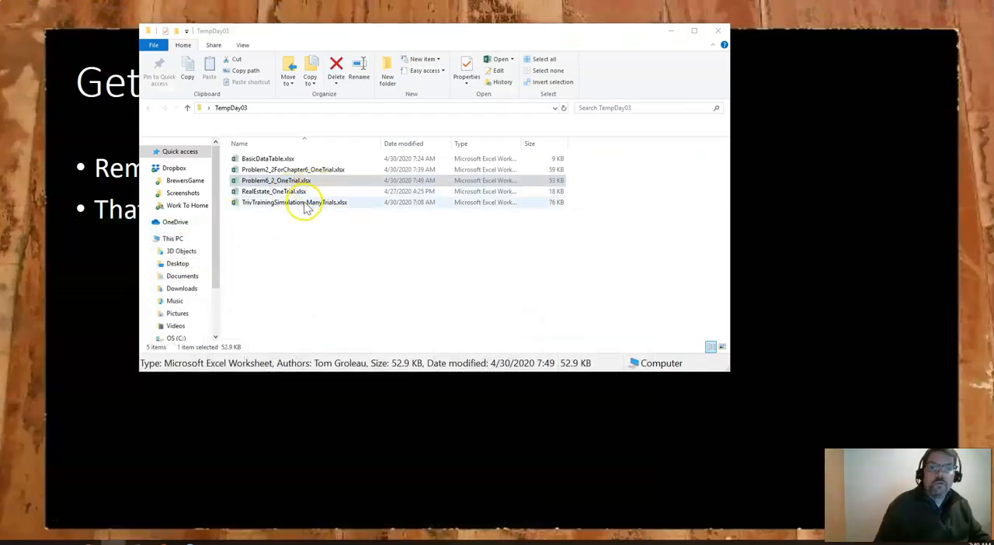
pyautogui.doubleClick(305, 203)
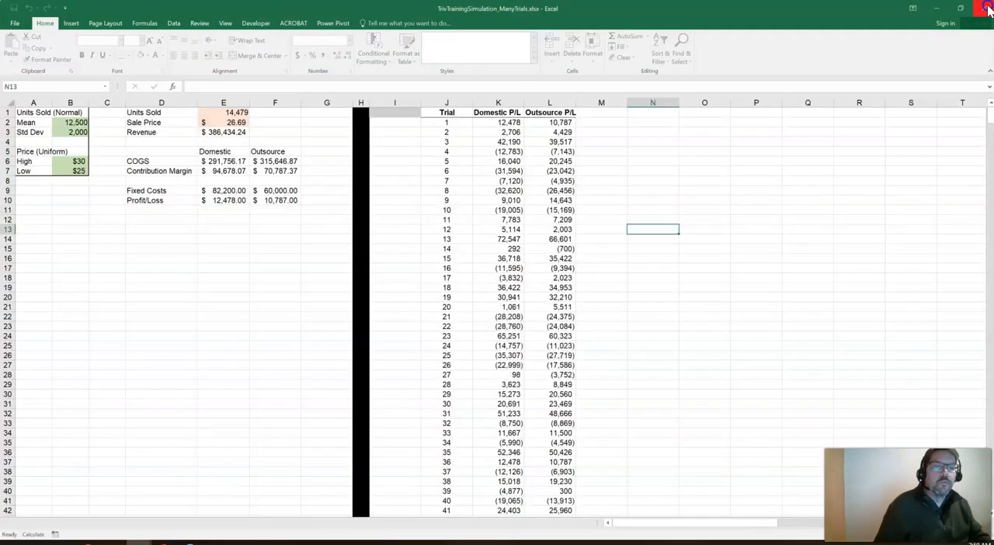
pyautogui.click(987, 9)
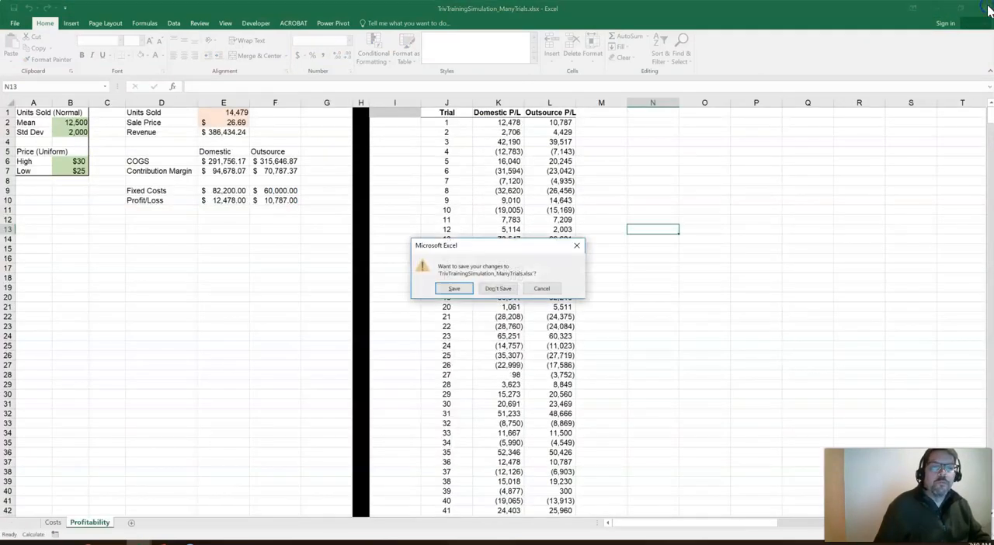
pyautogui.click(499, 288)
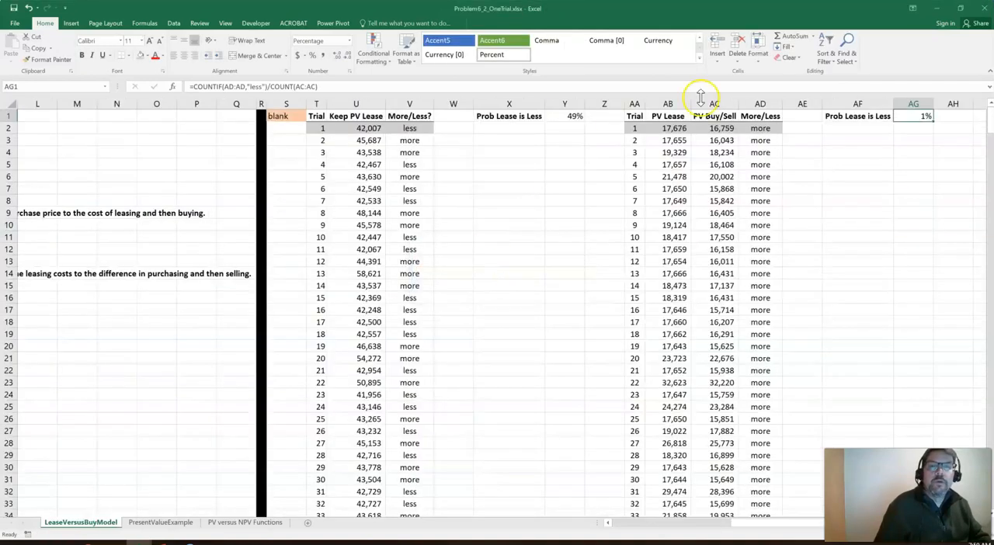
# Close Problem6_2_OneTrial.xlsx with its changes saved and open RealEstate_OneTrial.xlsx from the TempDay03 folder
pyautogui.click(986, 11)
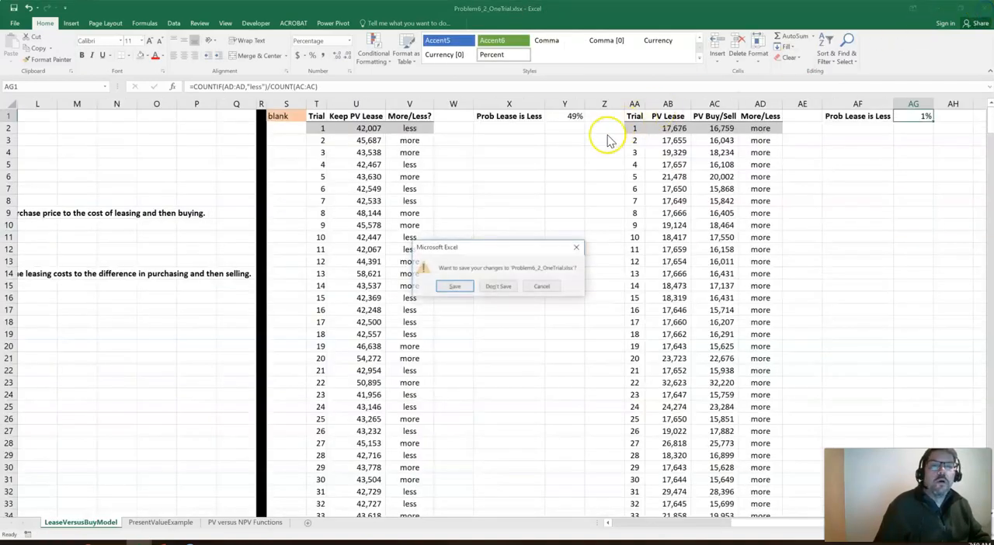
pyautogui.click(461, 287)
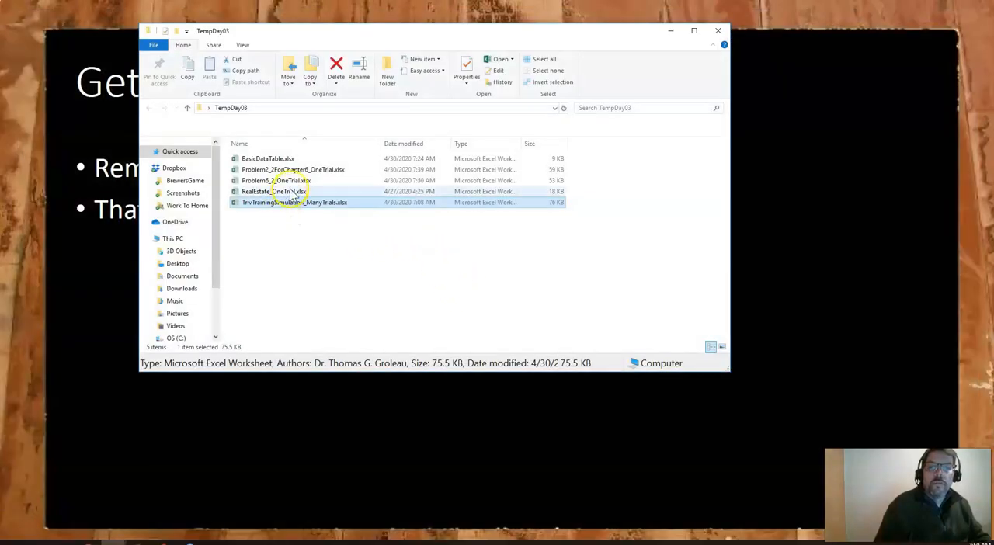
pyautogui.doubleClick(289, 192)
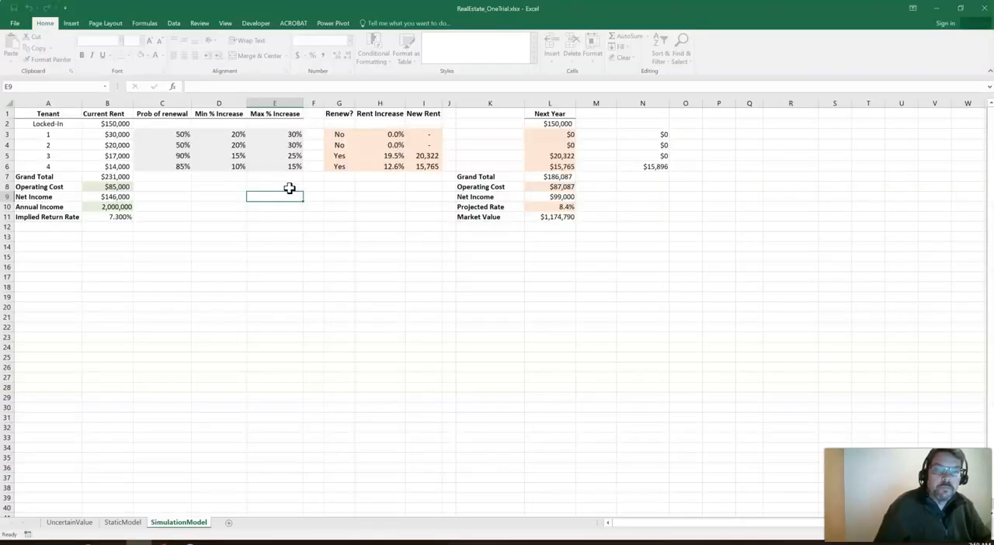
# Check the worst-case and best-case market values on the StaticModel sheet and recalculate the SimulationModel sheet
pyautogui.click(122, 522)
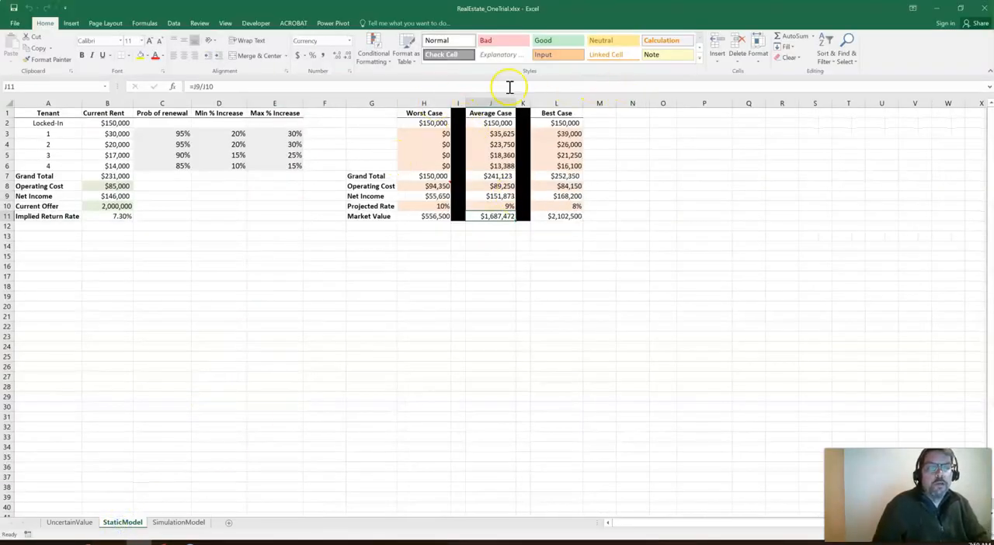
pyautogui.click(427, 216)
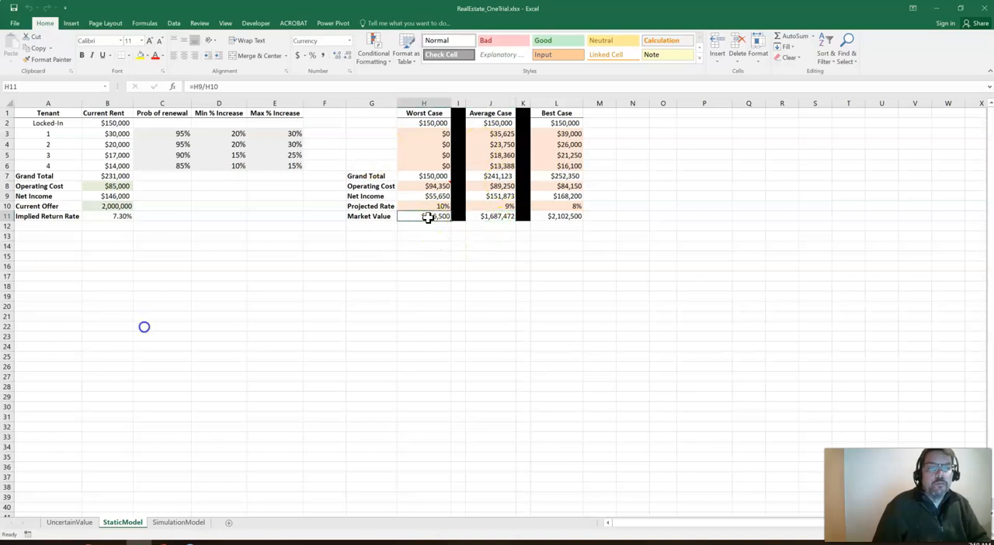
pyautogui.click(546, 216)
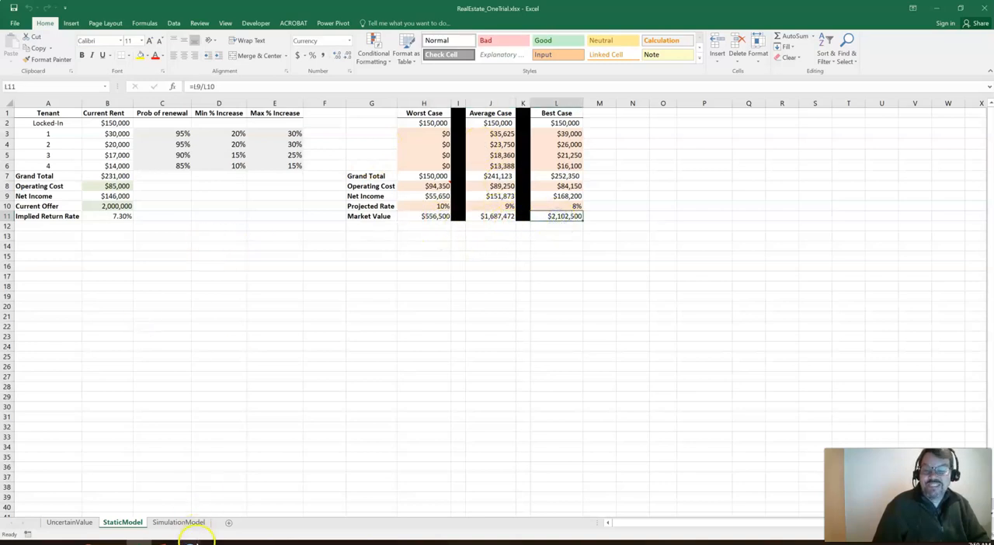
pyautogui.click(183, 515)
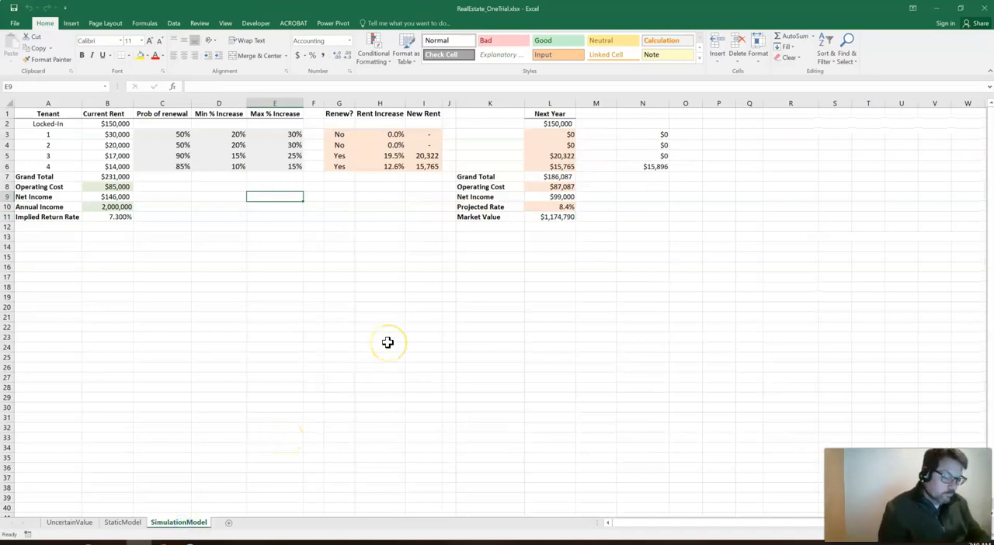
pyautogui.press('F9')
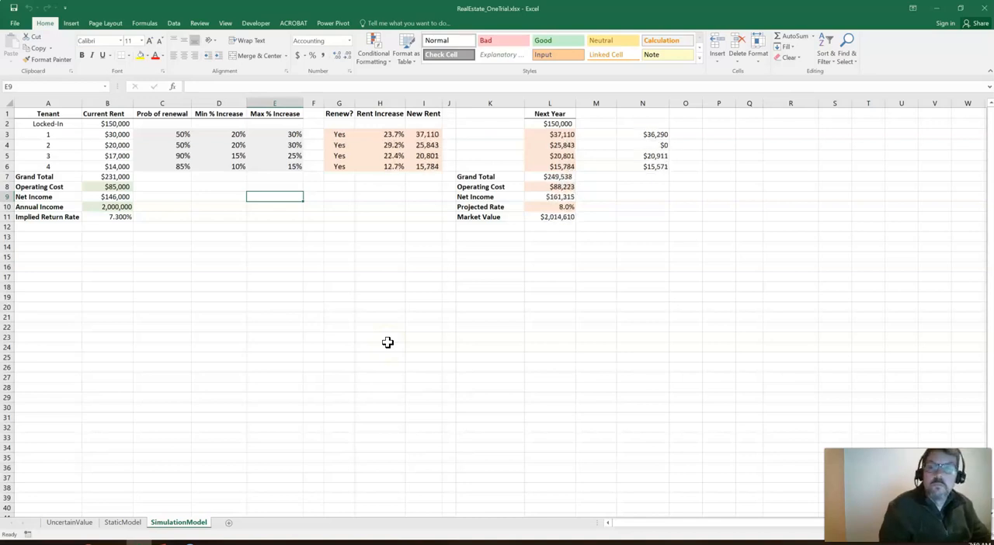
# Set the renewal probabilities of tenants 1 and 2 in C3 and C4 to 95%
pyautogui.click(177, 135)
pyautogui.write('75')
pyautogui.press('Return')
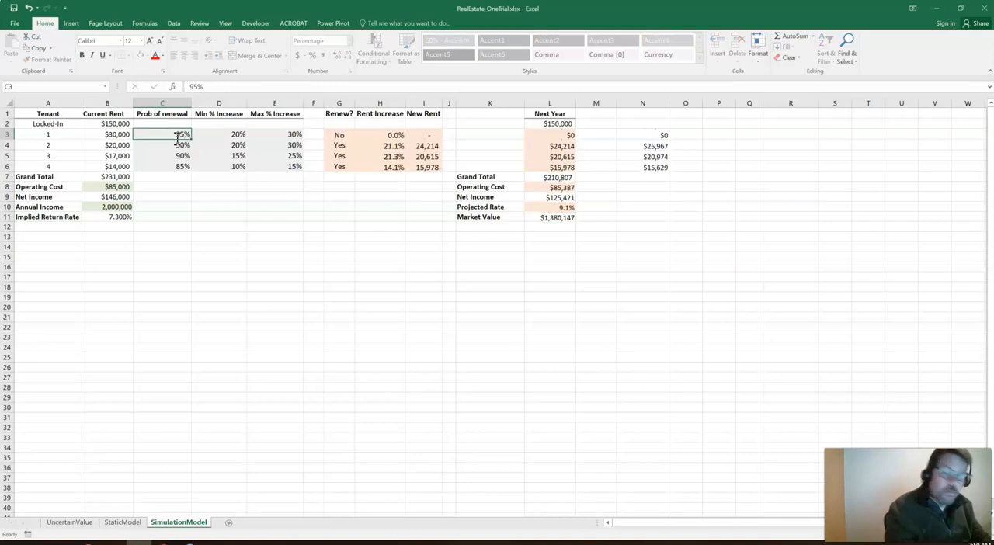
pyautogui.write('95')
pyautogui.press('Return')
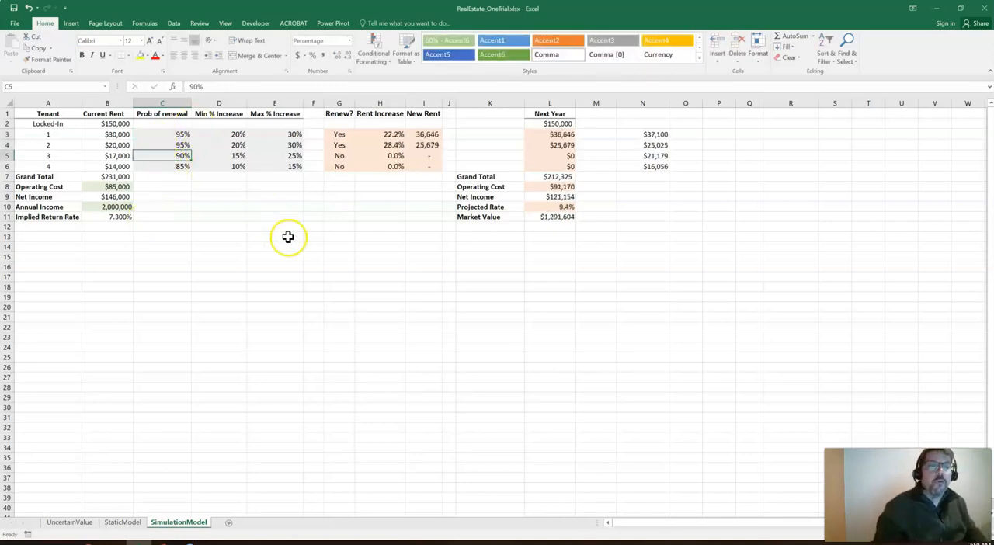
# Clear the combined renewal and rent formulas from column N
pyautogui.click(657, 132)
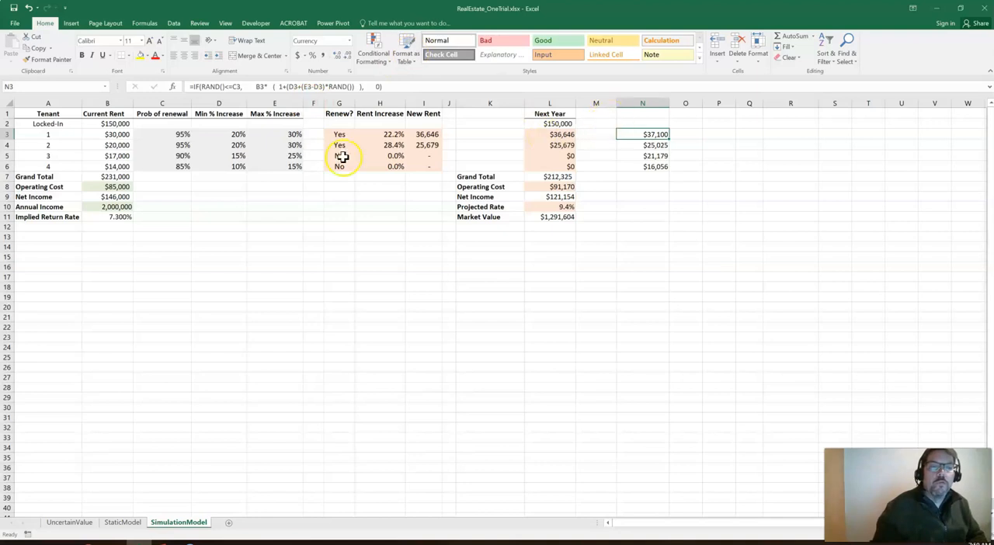
pyautogui.click(628, 101)
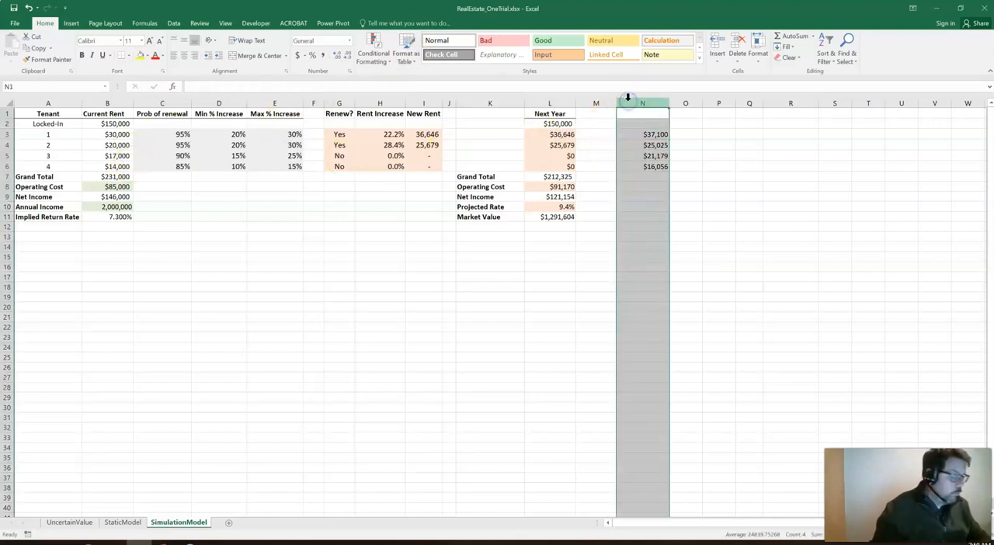
pyautogui.press('Delete')
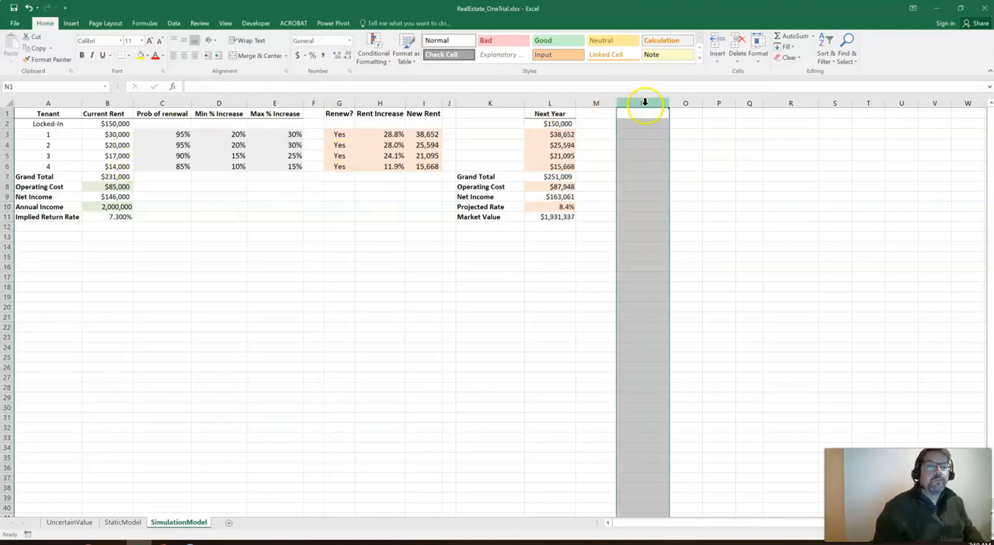
# Fill column N with black and narrow it into a divider beside the model
pyautogui.click(151, 58)
pyautogui.click(150, 79)
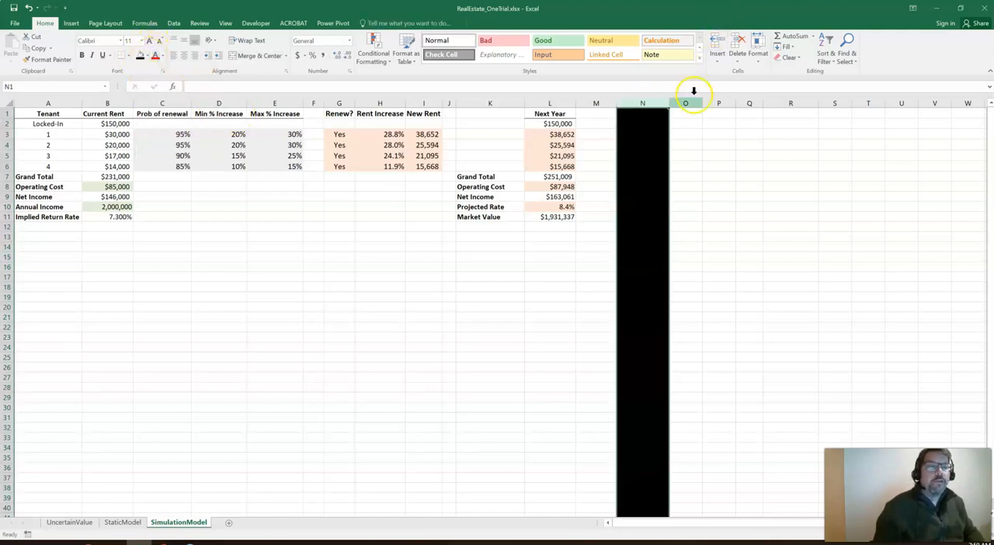
pyautogui.moveTo(662, 103); pyautogui.dragTo(629, 111)
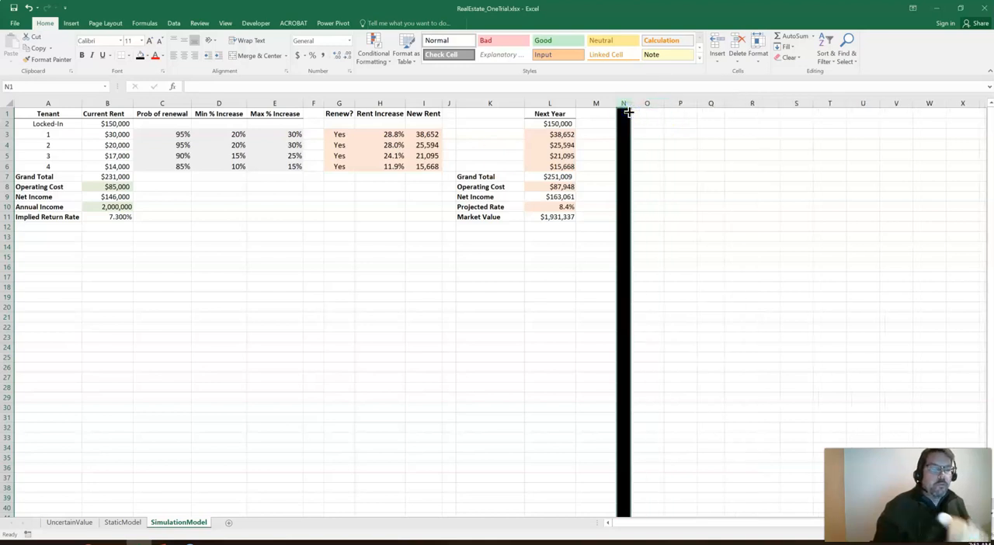
# Enter the headings Trial in P1 and Market Value in Q1
pyautogui.click(680, 138)
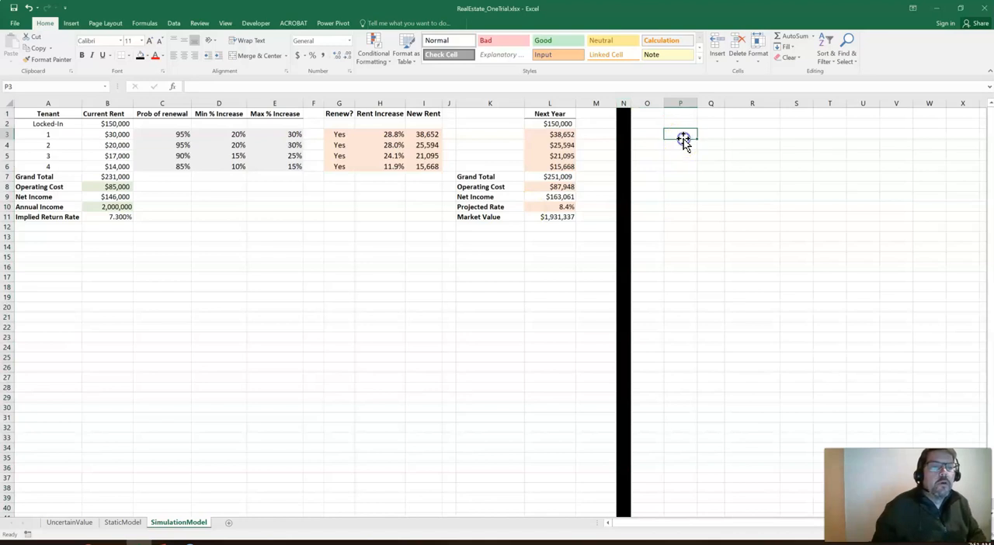
pyautogui.click(552, 218)
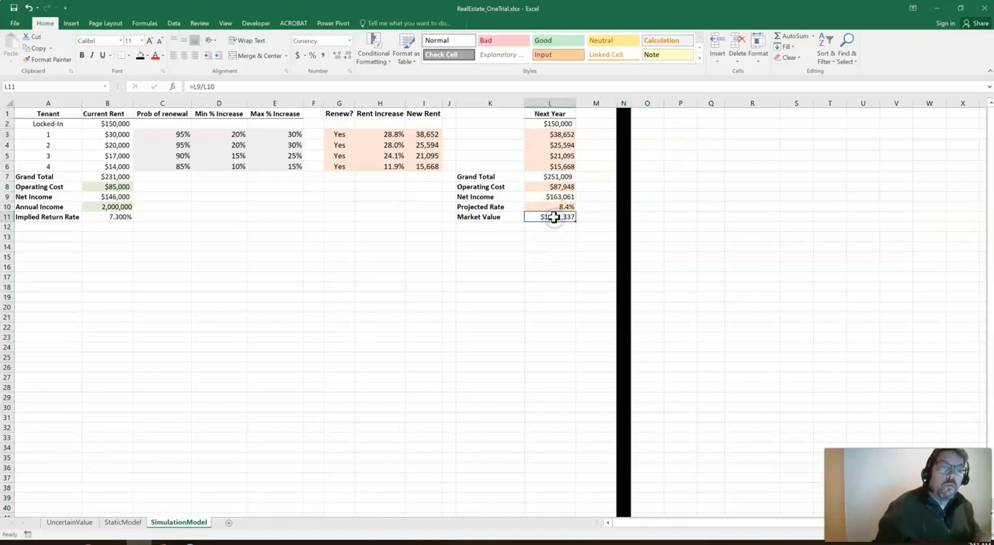
pyautogui.click(683, 113)
pyautogui.write('Trial')
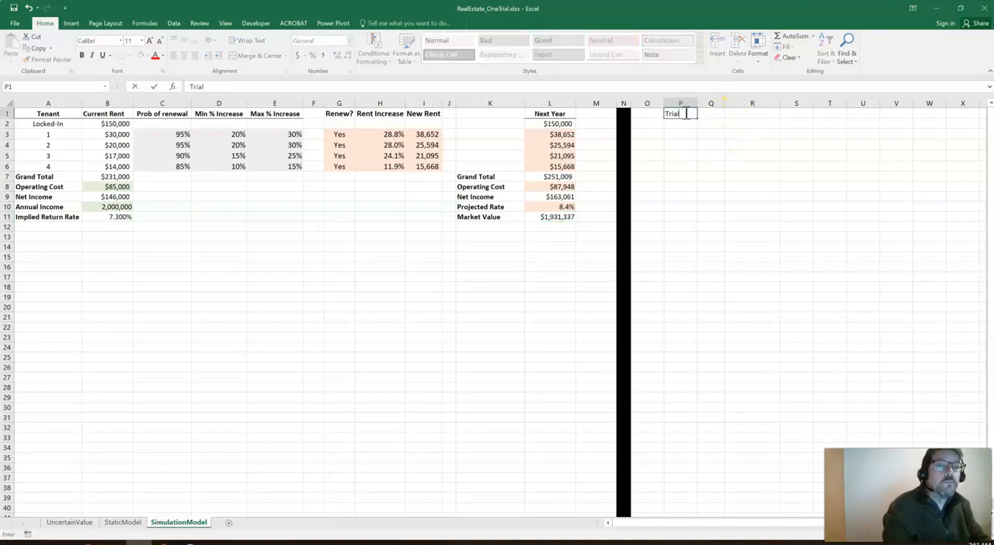
pyautogui.press('Return')
pyautogui.press('Up')
pyautogui.press('Right')
pyautogui.write('Mar')
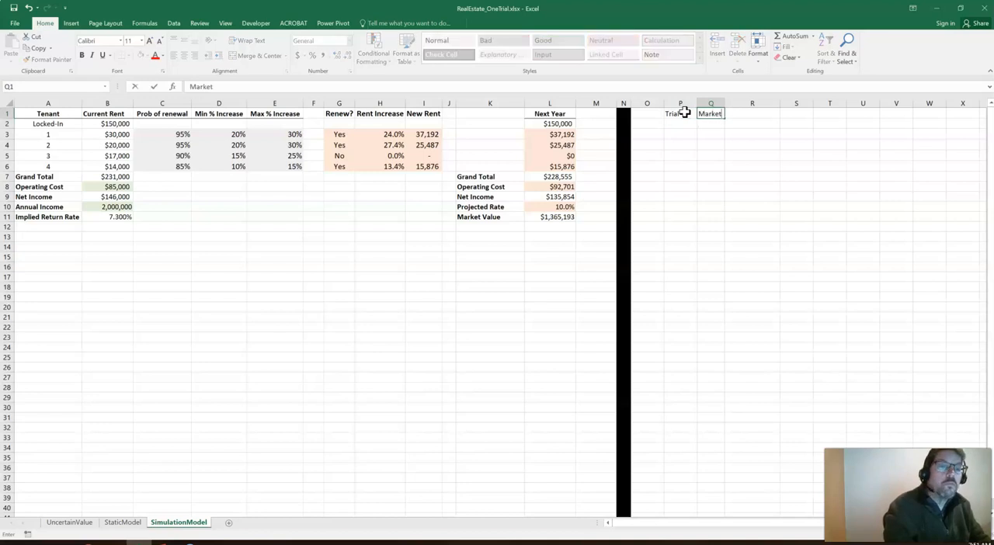
pyautogui.press('Return')
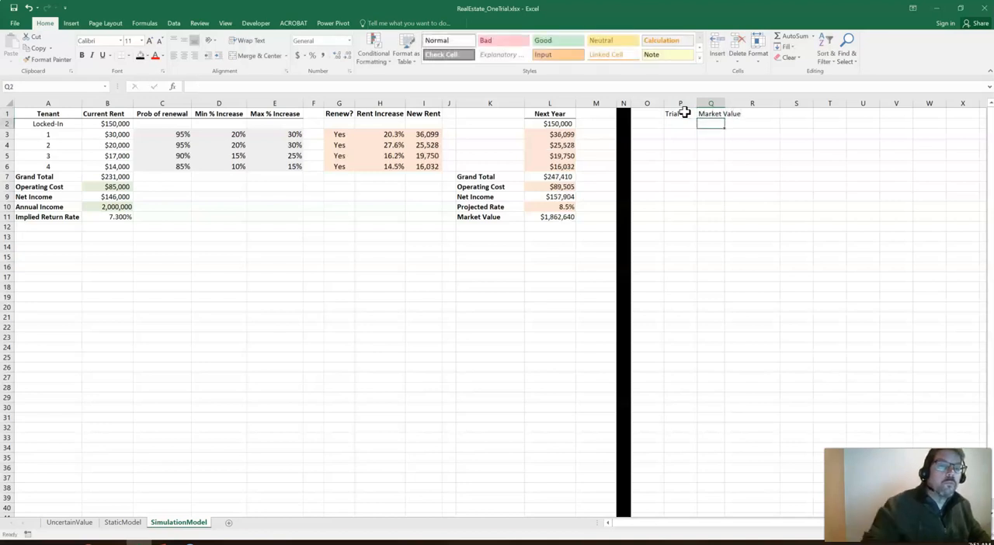
# Fit columns P and Q to their headings, then center and bold P1:Q1
pyautogui.moveTo(688, 101); pyautogui.dragTo(710, 100)
pyautogui.doubleClick(725, 102)
pyautogui.click(671, 117)
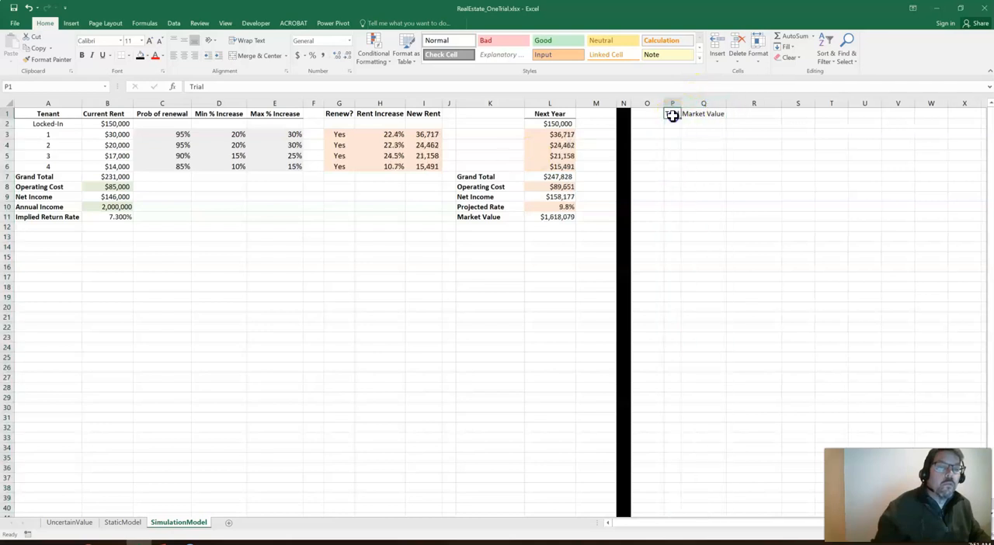
pyautogui.moveTo(670, 101); pyautogui.dragTo(695, 114)
pyautogui.click(185, 56)
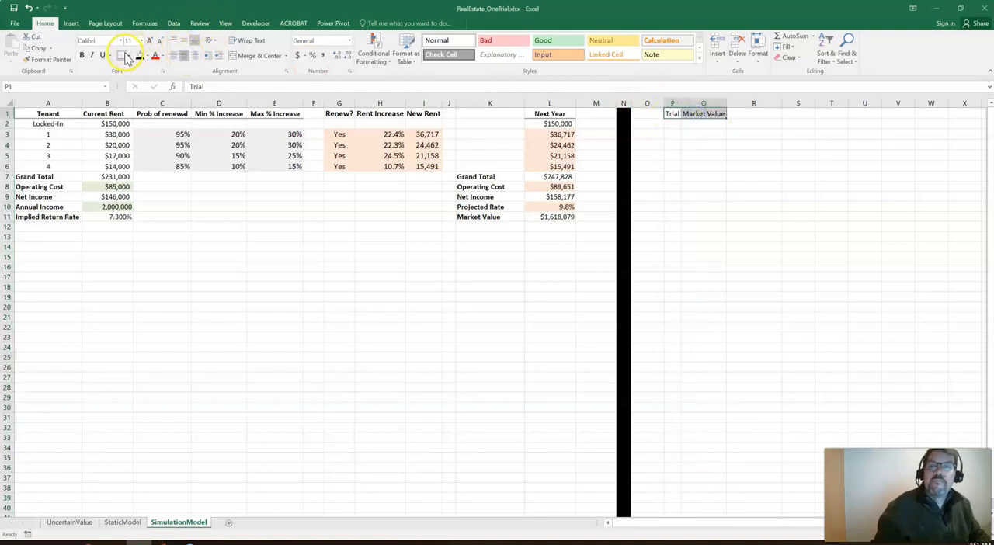
pyautogui.click(85, 58)
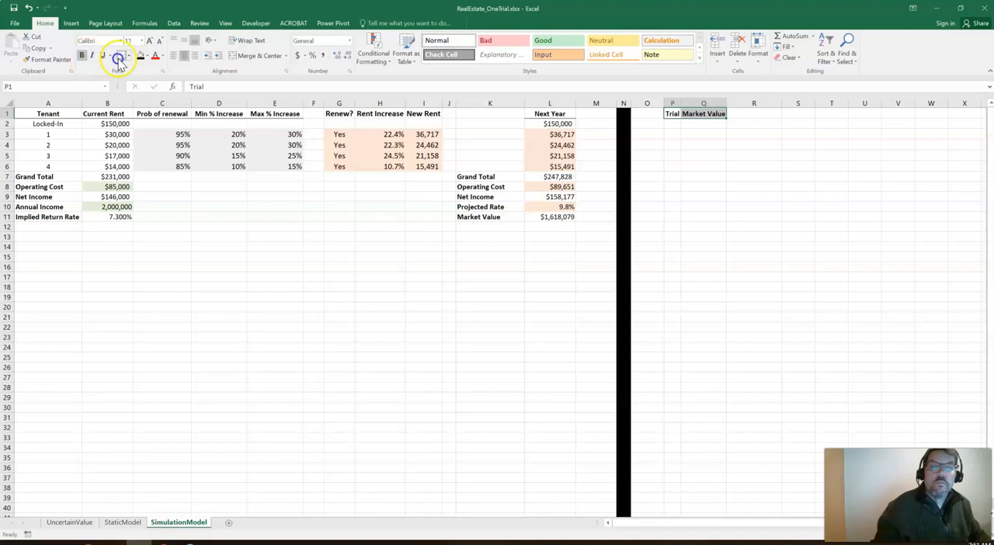
# Label cell O1 "blank" and give it a light orange fill
pyautogui.click(640, 114)
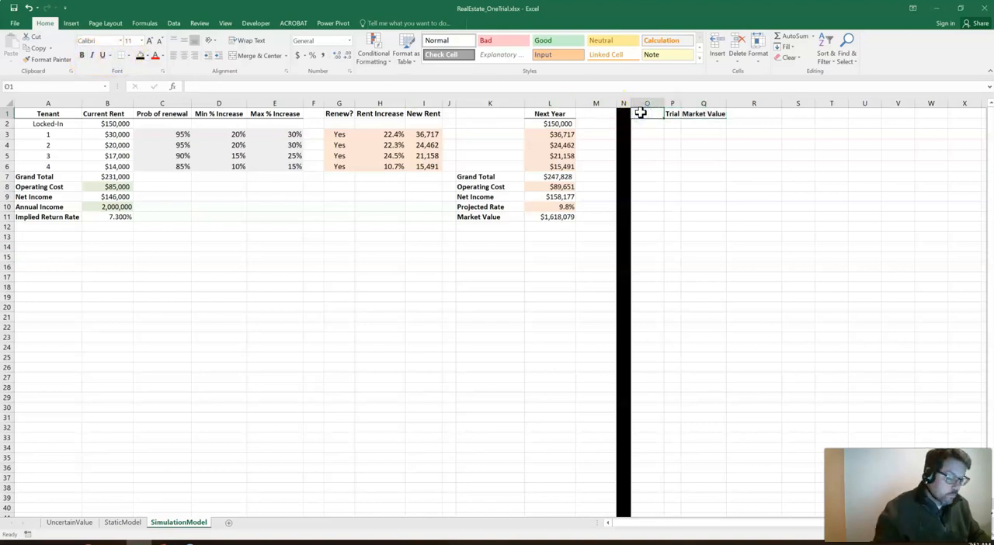
pyautogui.write('blank')
pyautogui.hotkey('ctrl', 'Return')
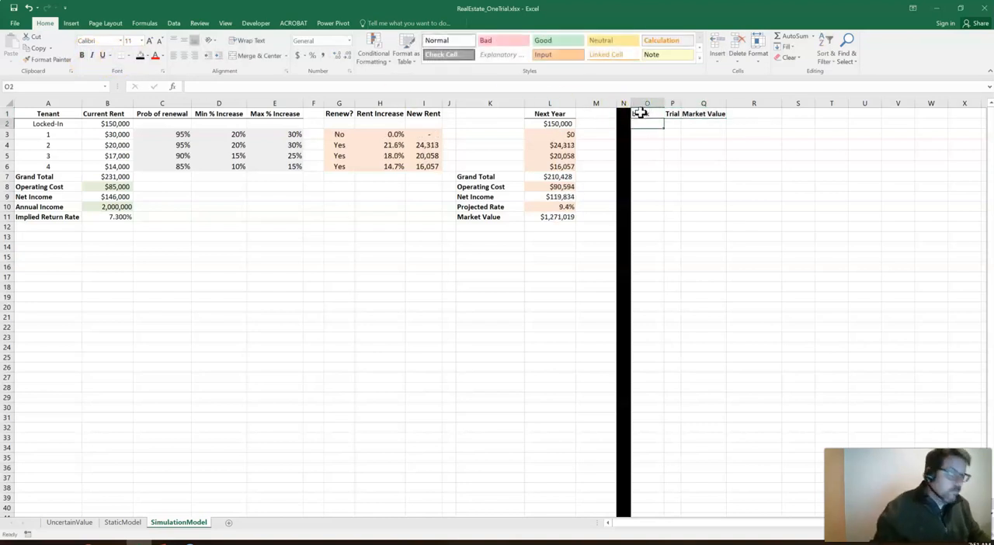
pyautogui.click(149, 59)
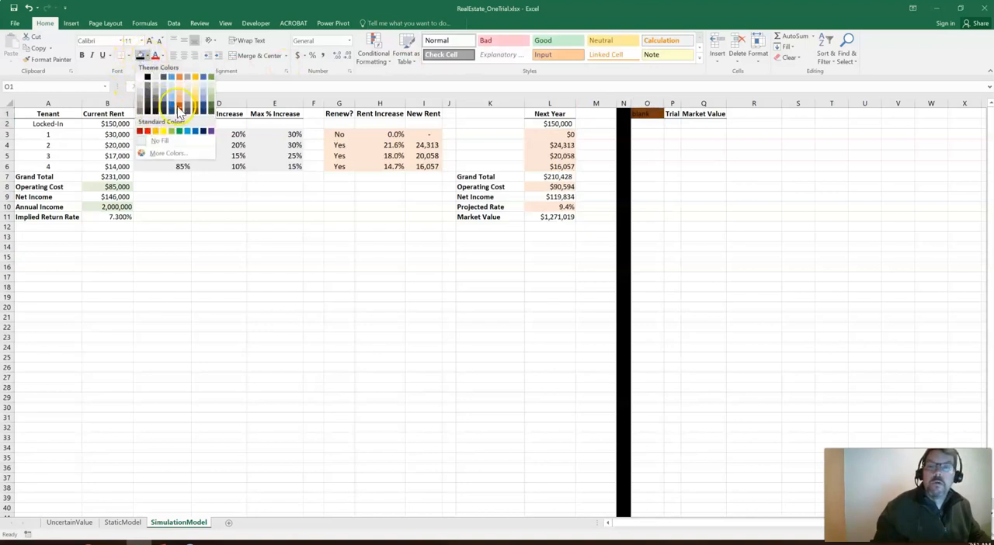
pyautogui.click(184, 101)
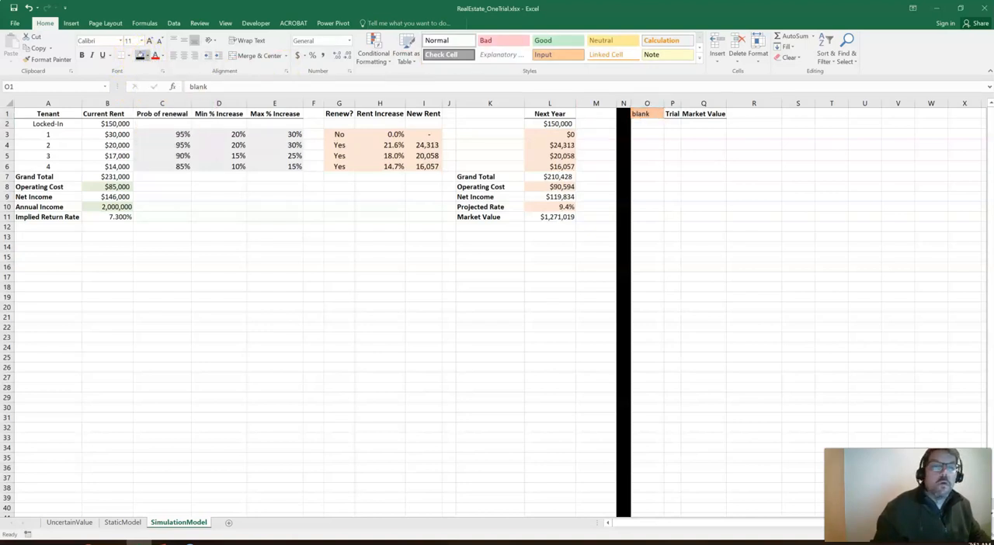
# Number the trials in column P from 1 in P2 down to 868 in P869
pyautogui.click(674, 122)
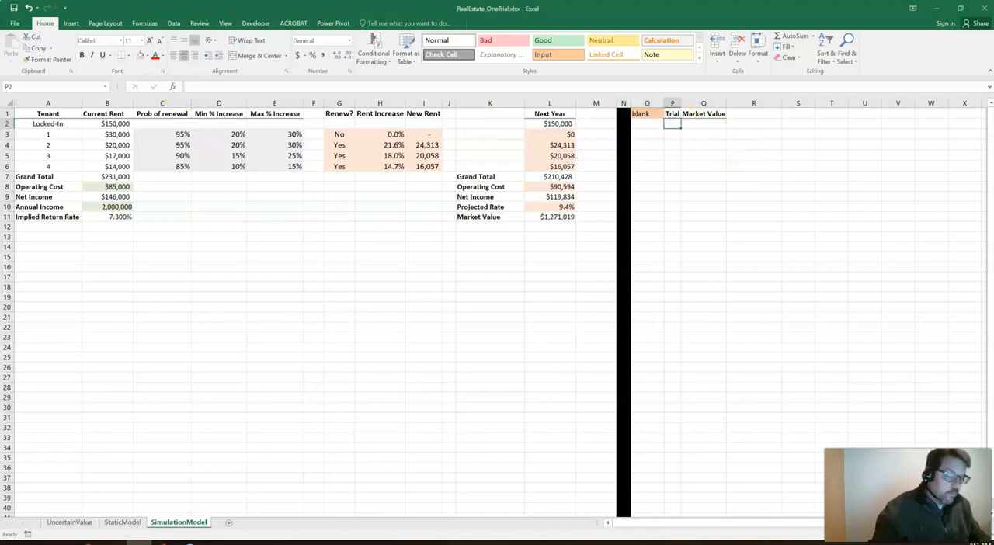
pyautogui.press('Return')
pyautogui.write('2')
pyautogui.press('Return')
pyautogui.write('3')
pyautogui.press('Return')
pyautogui.write('4')
pyautogui.press('Up')
pyautogui.hotkey('shift', 'Down')
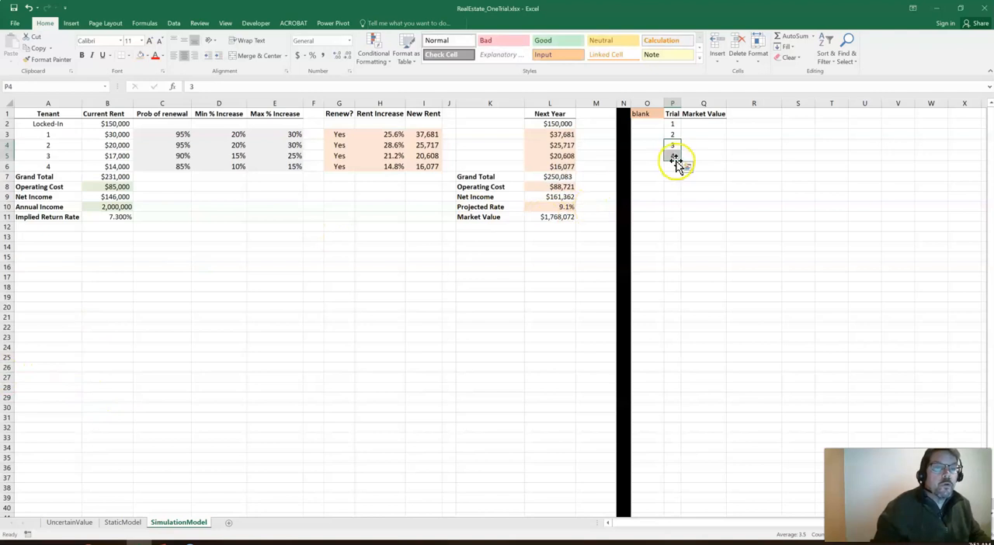
pyautogui.moveTo(680, 161); pyautogui.dragTo(726, 92)
pyautogui.moveTo(722, 122); pyautogui.dragTo(710, 169)
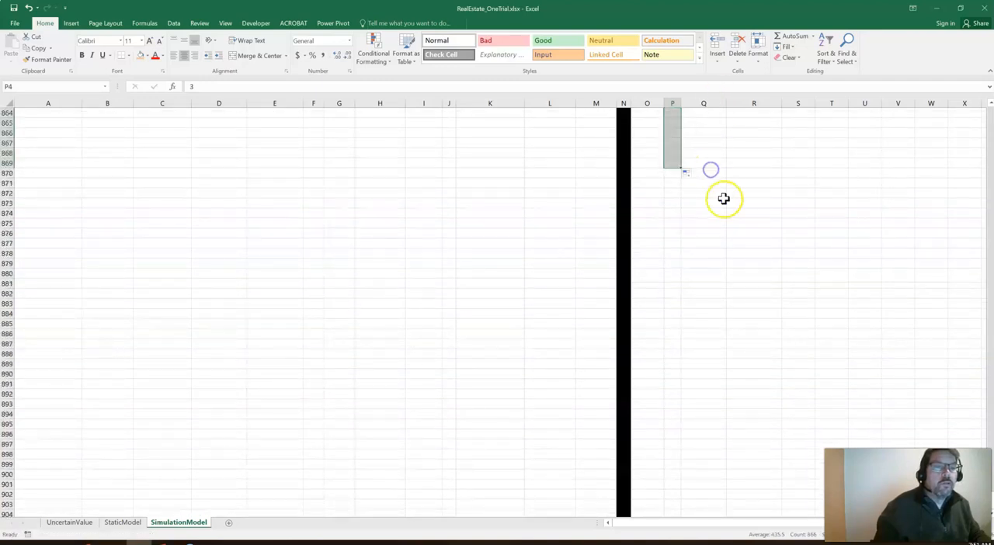
pyautogui.click(720, 196)
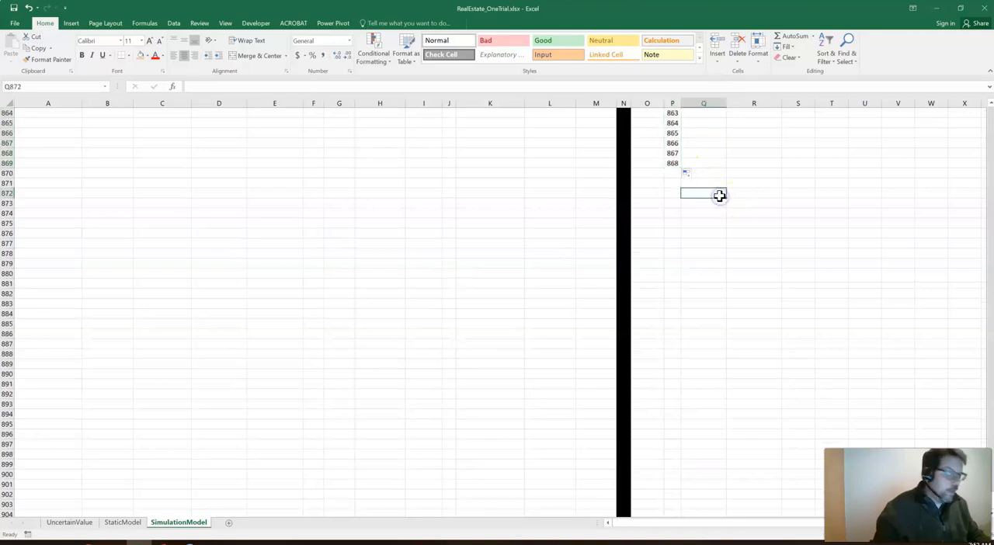
pyautogui.click(672, 163)
pyautogui.hotkey('ctrl', 'Up')
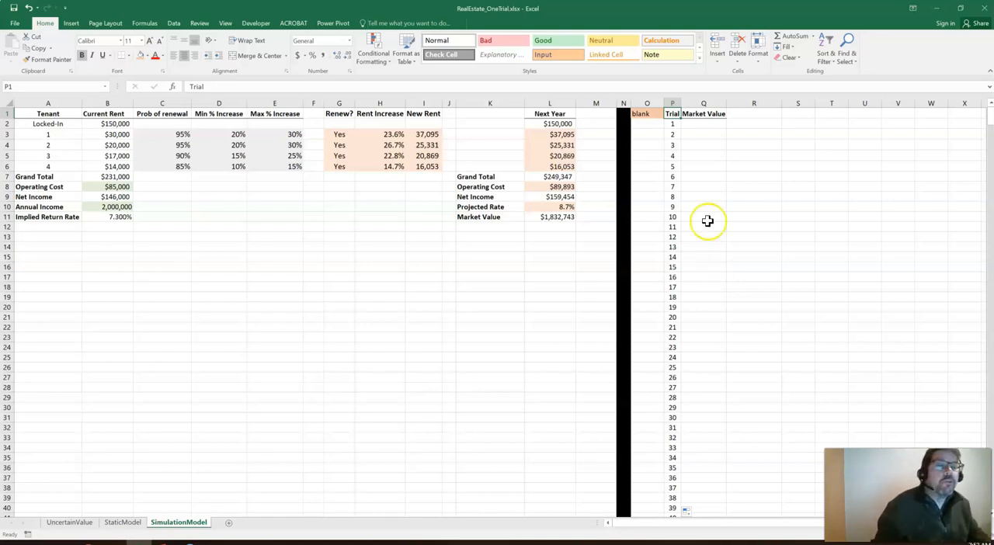
# Link Q2 to the model's market value with the formula =L11
pyautogui.click(719, 123)
pyautogui.write('=')
pyautogui.click(537, 219)
pyautogui.hotkey('ctrl', 'Return')
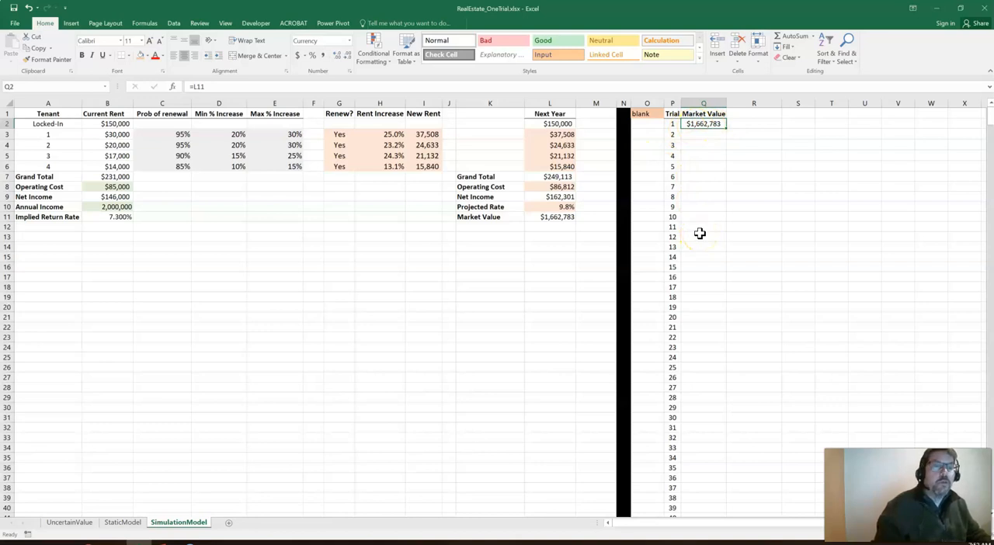
# Shade the first trial row P2:Q2 light gray
pyautogui.moveTo(673, 125); pyautogui.dragTo(703, 124)
pyautogui.click(151, 62)
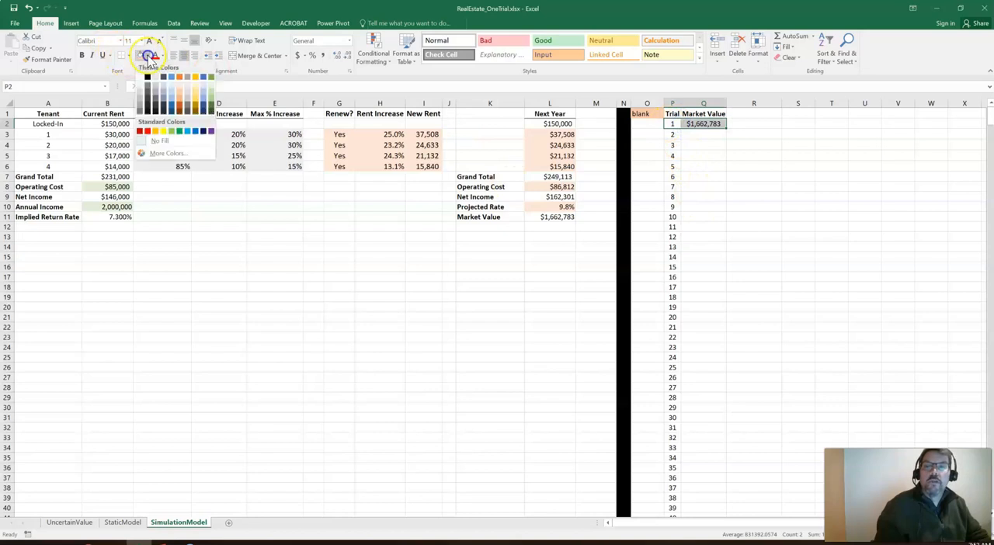
pyautogui.click(155, 140)
pyautogui.click(736, 225)
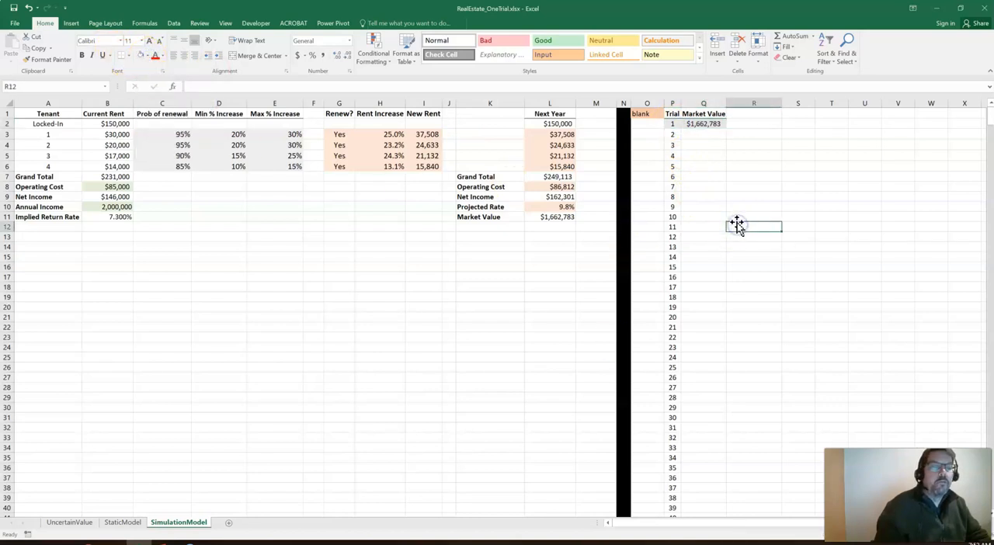
# Create a what-if data table over P2:Q869 using the blank cell O1 as the column input cell
pyautogui.moveTo(674, 125); pyautogui.dragTo(697, 125)
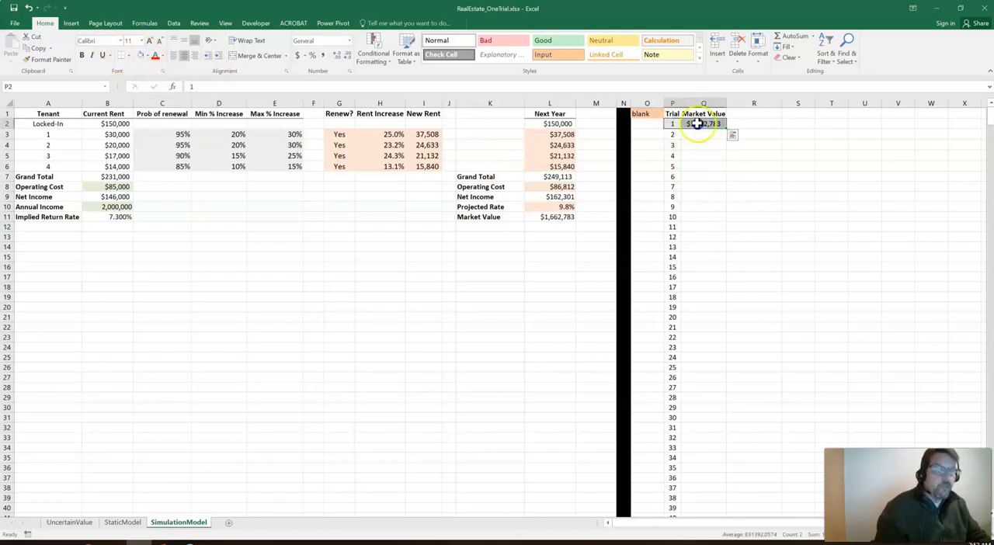
pyautogui.hotkey('ctrl', 'shift', 'Down')
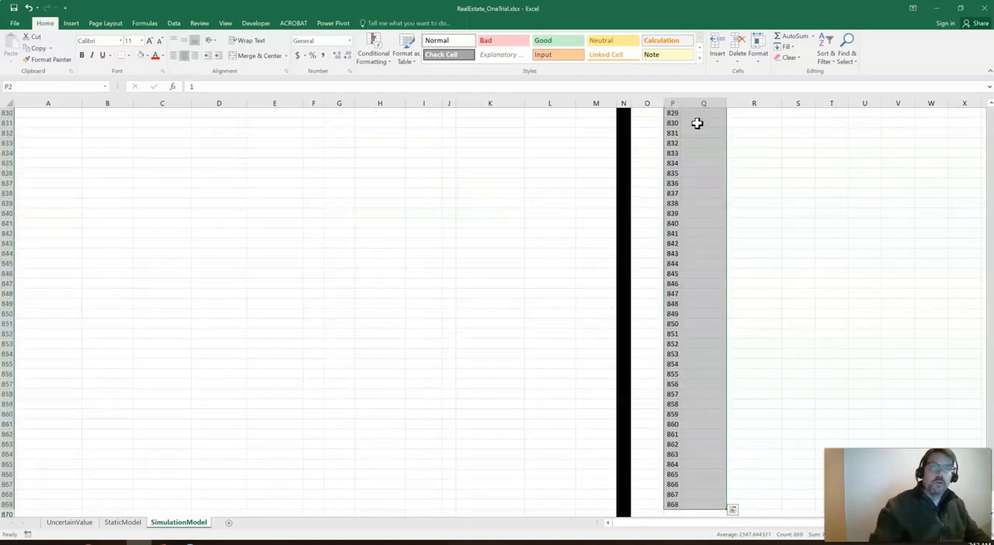
pyautogui.click(174, 23)
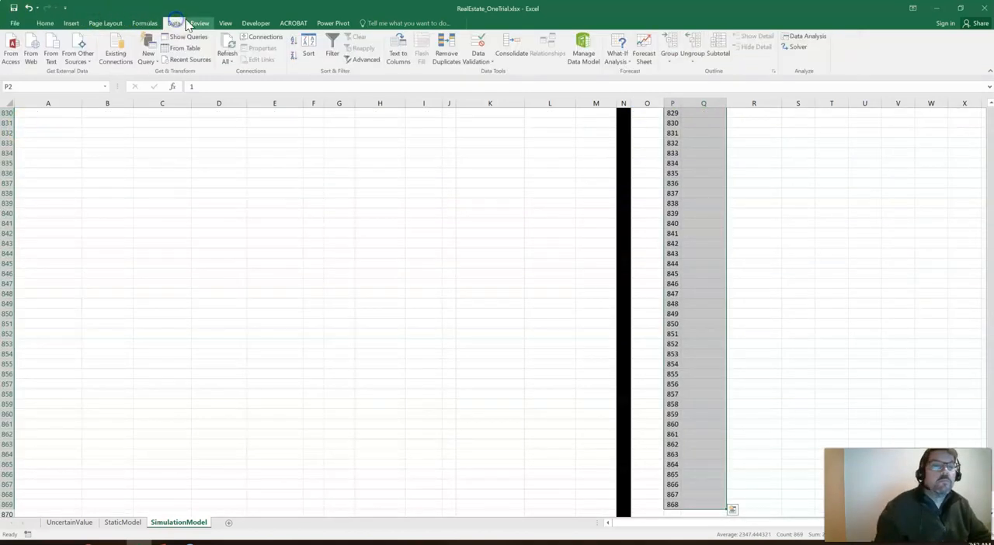
pyautogui.click(618, 53)
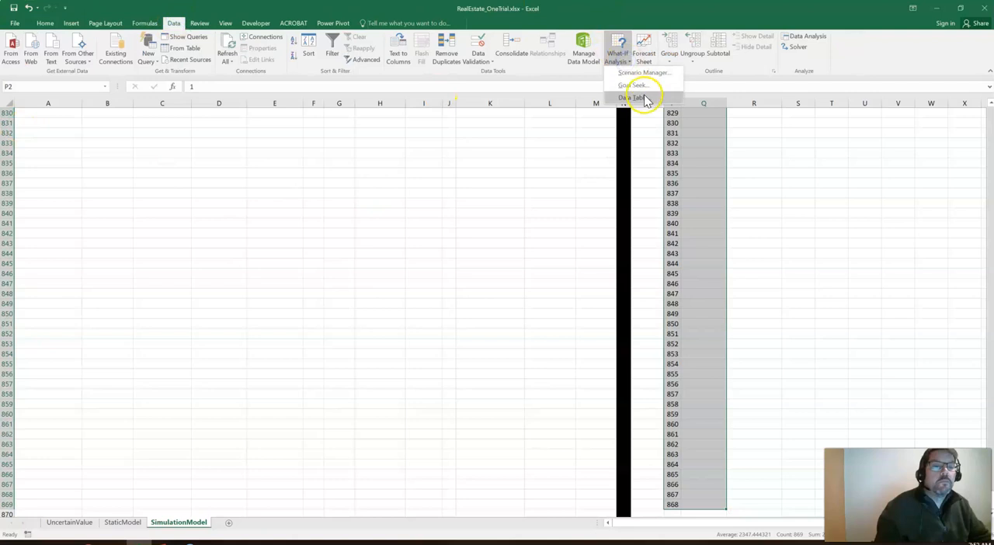
pyautogui.click(644, 98)
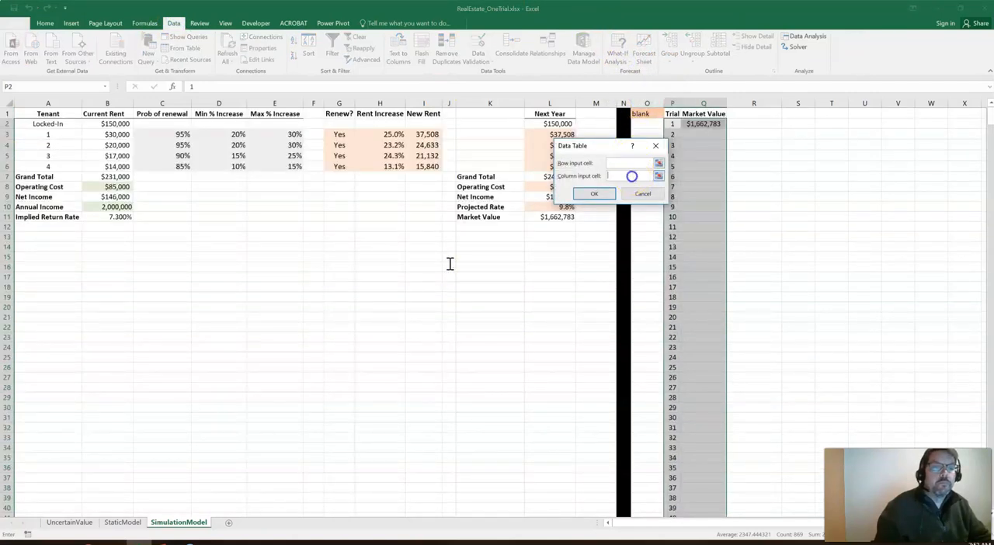
pyautogui.click(643, 113)
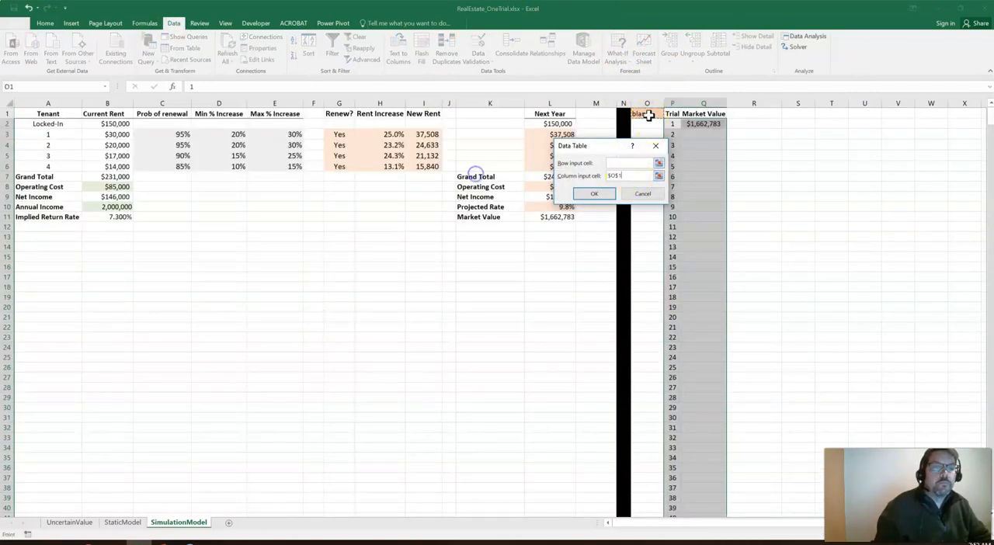
pyautogui.click(606, 192)
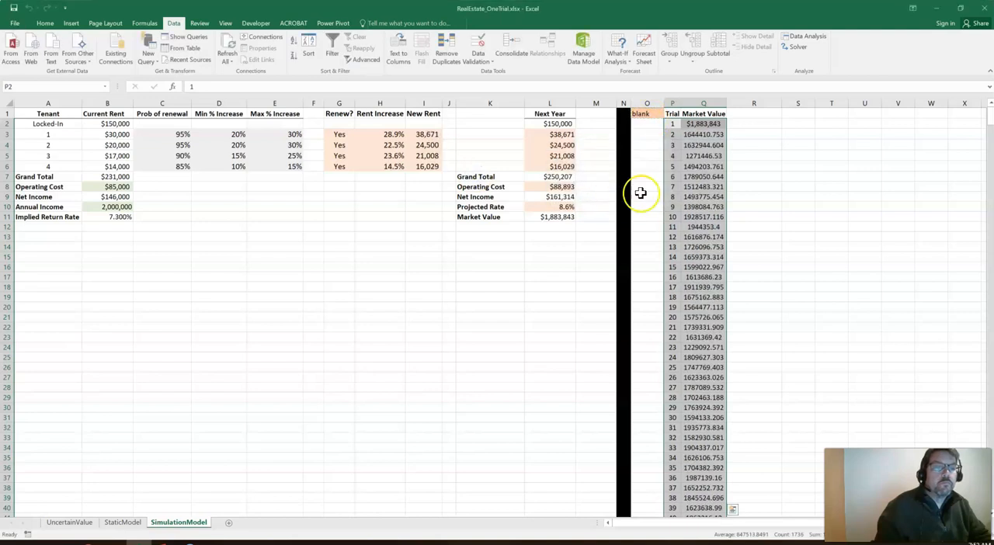
# Format the simulated market values in Q3:Q869 with thousands separators and no decimals
pyautogui.click(699, 134)
pyautogui.hotkey('ctrl', 'shift', 'Down')
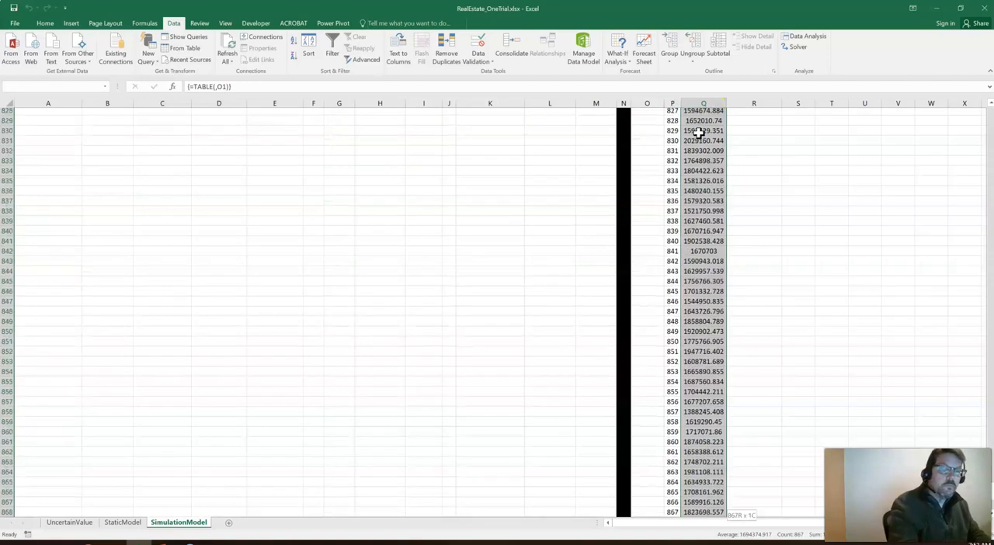
pyautogui.click(47, 23)
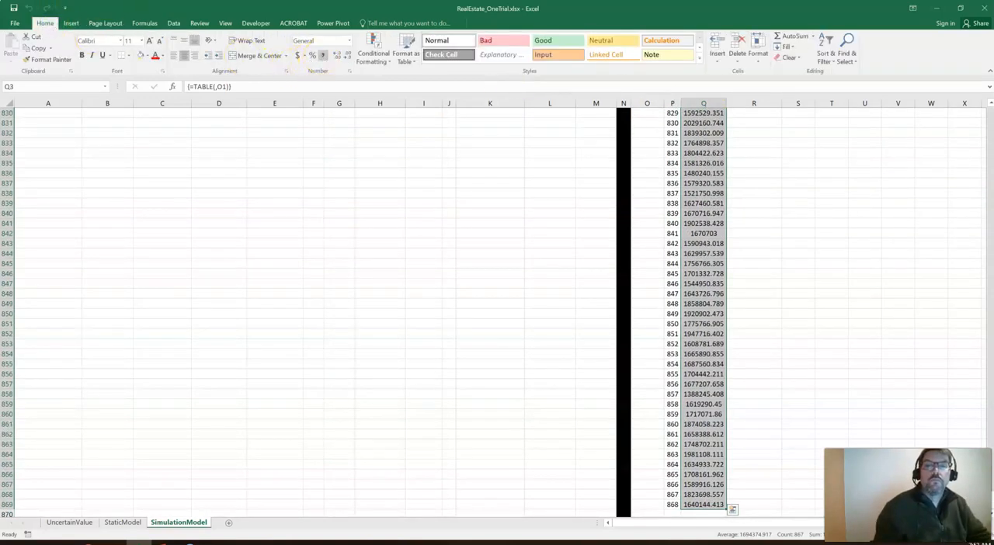
pyautogui.click(322, 56)
pyautogui.click(349, 55)
pyautogui.click(349, 56)
pyautogui.click(842, 146)
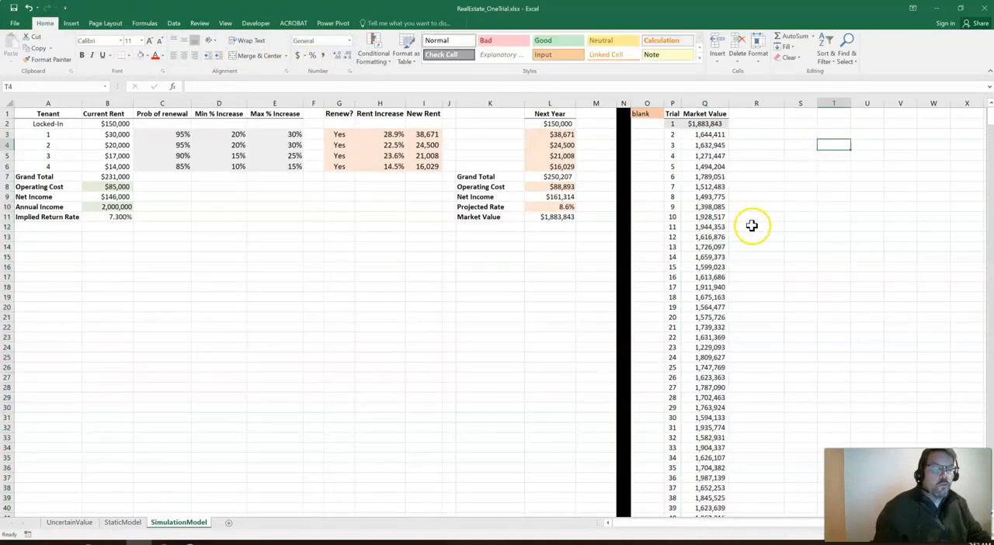
# Review the simulated market values in column Q down to the last trial
pyautogui.click(694, 189)
pyautogui.click(706, 227)
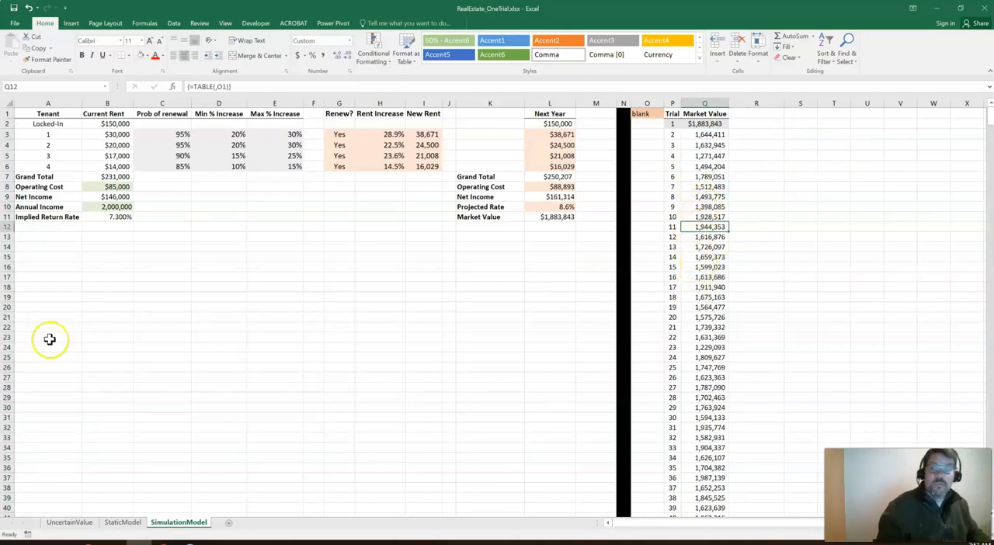
pyautogui.click(700, 188)
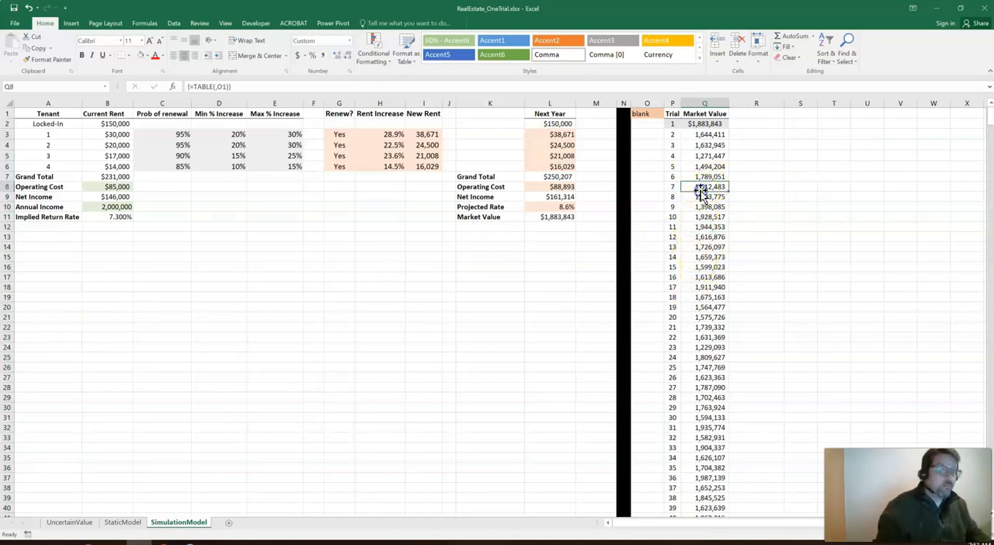
pyautogui.hotkey('ctrl', 'Down')
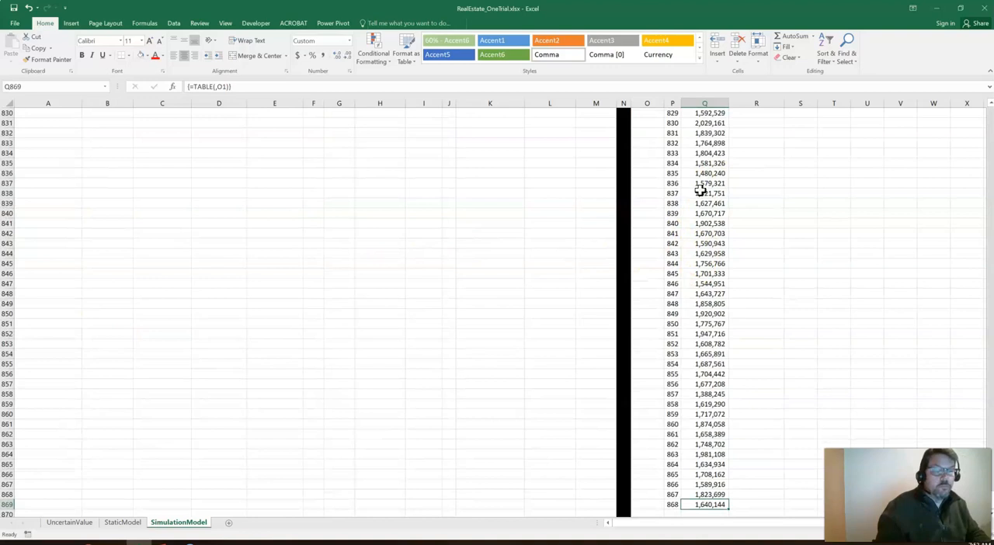
pyautogui.hotkey('ctrl', 'Up')
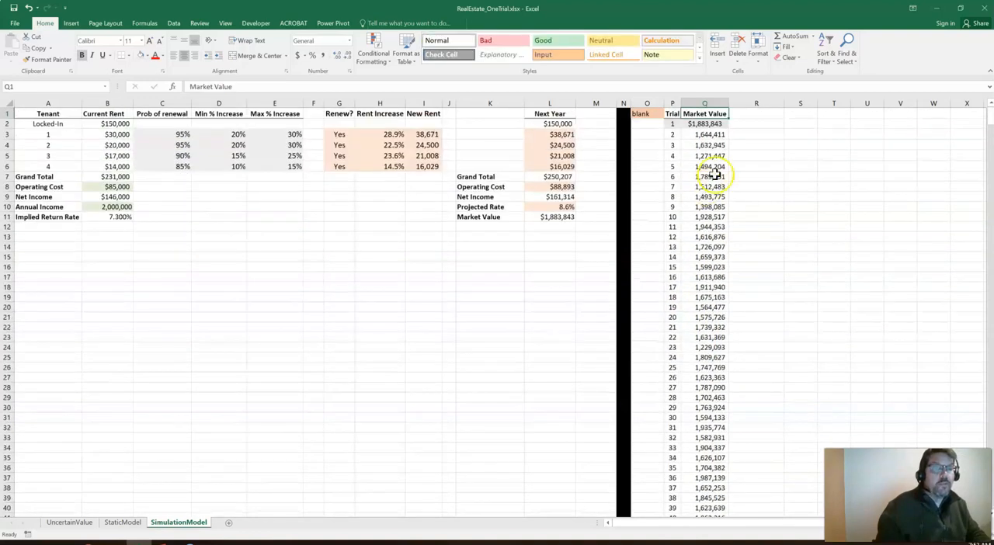
# Calculate the highest simulated market value in S1 with the formula =MAX(Q:Q)
pyautogui.click(808, 113)
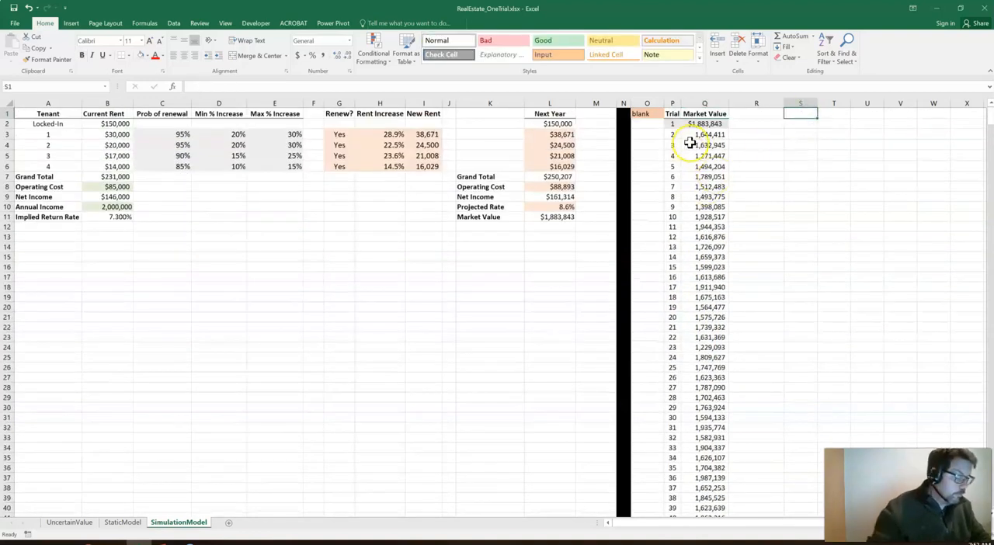
pyautogui.write('=max')
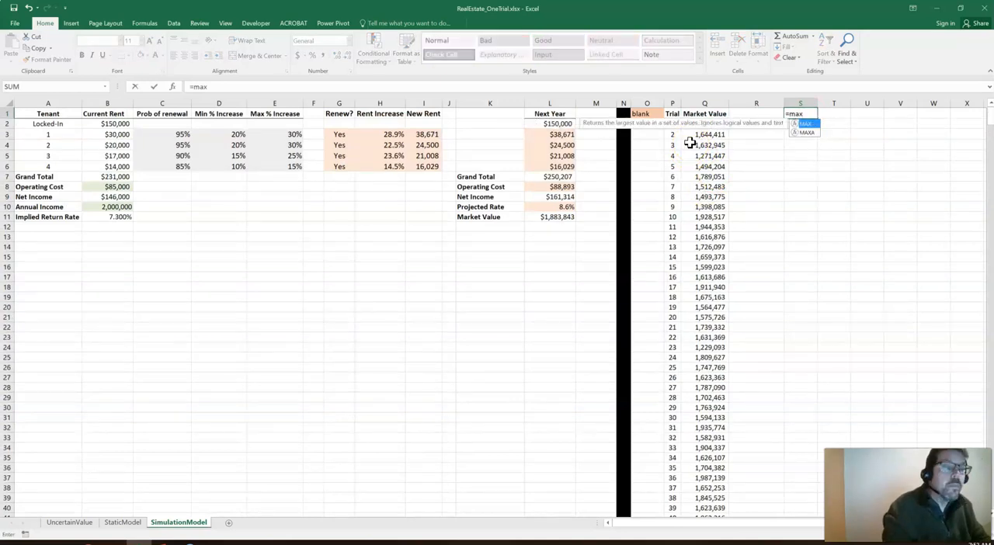
pyautogui.write('(q:q')
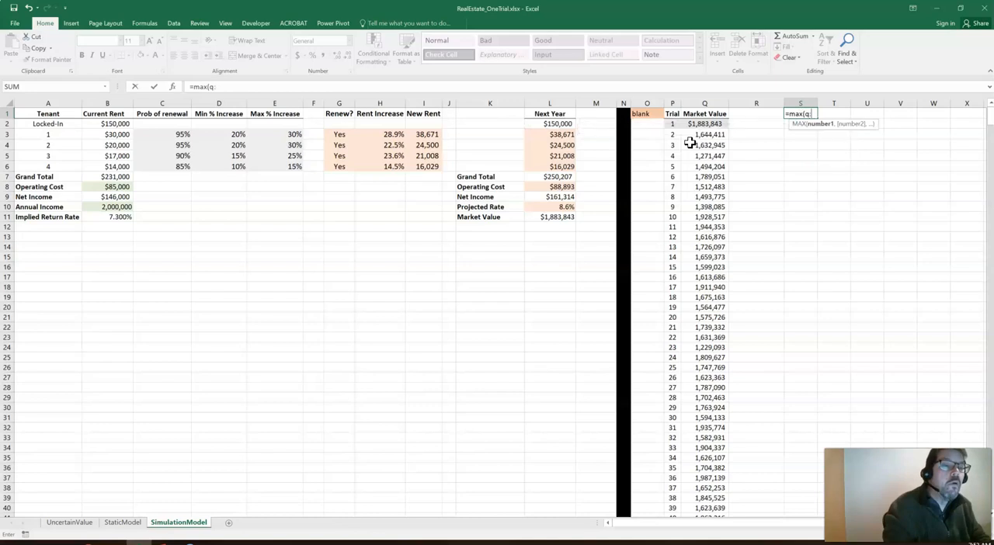
pyautogui.write(')')
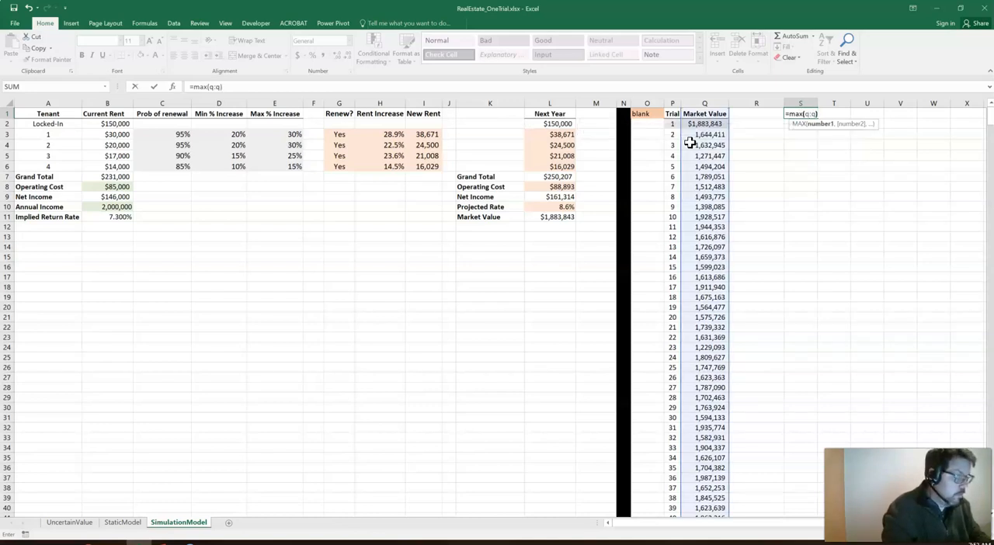
pyautogui.hotkey('ctrl', 'Return')
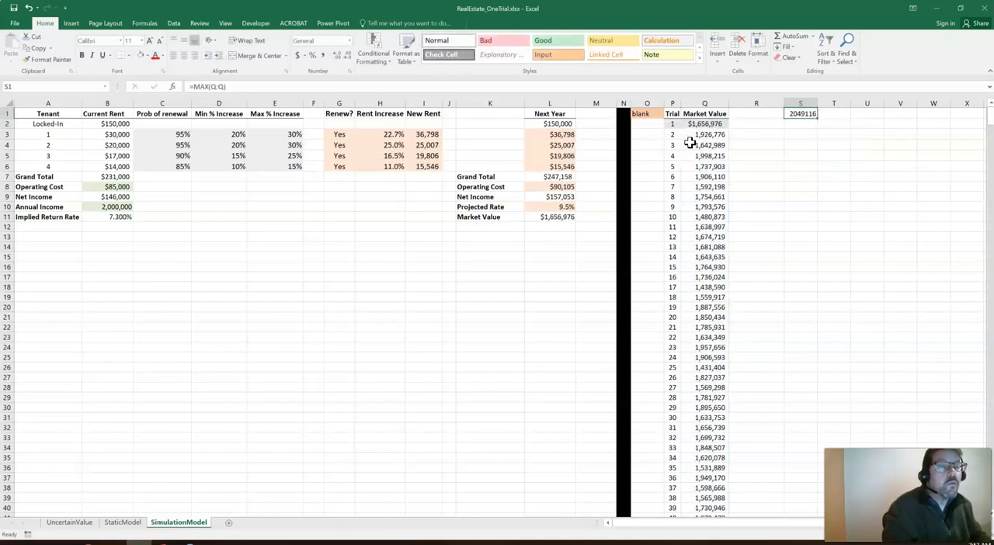
# Calculate the average simulated market value in S2 with the formula =AVERAGE(Q:Q)
pyautogui.press('Return')
pyautogui.write('=avera')
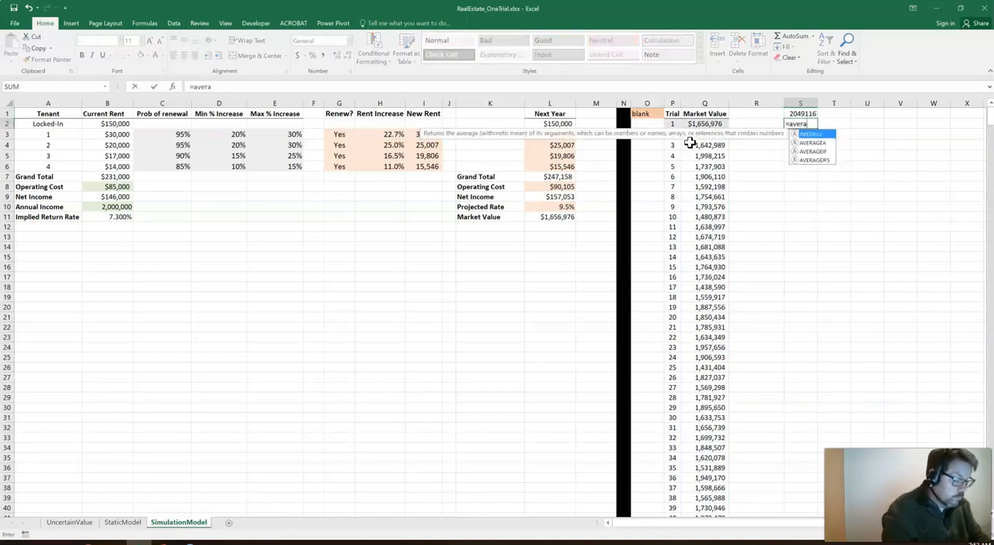
pyautogui.write('ge(q:q)')
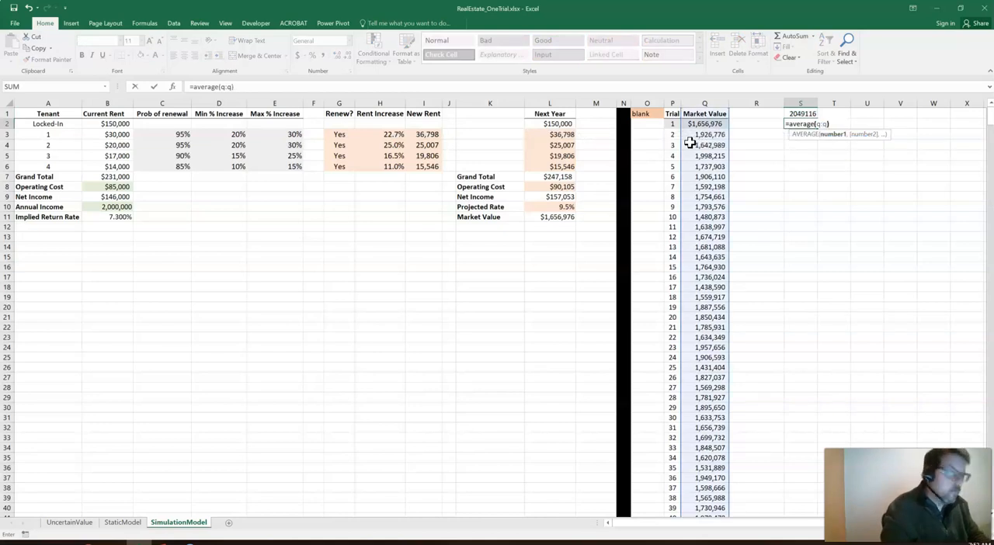
pyautogui.hotkey('ctrl', 'Return')
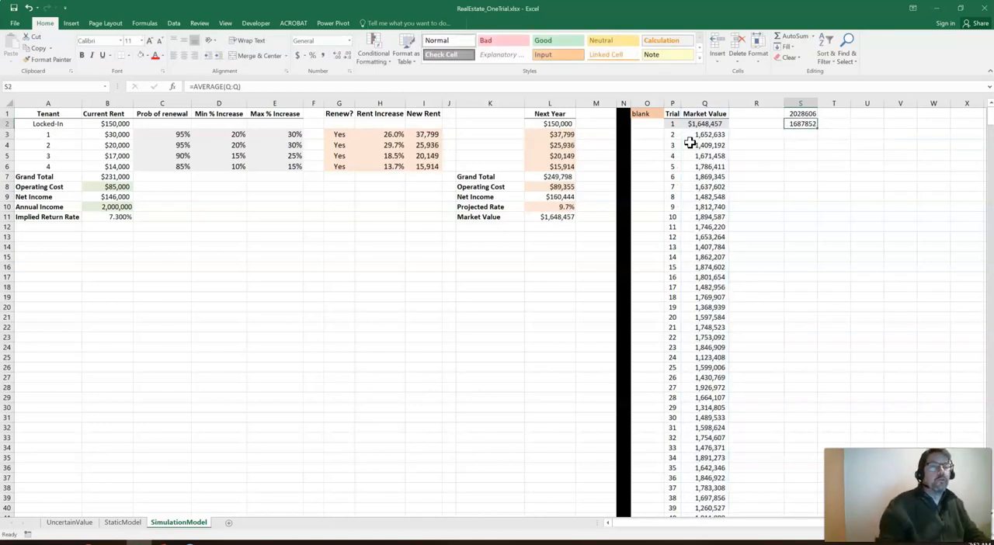
# Compare the simulated average with the Average Case market value on the StaticModel sheet
pyautogui.click(123, 522)
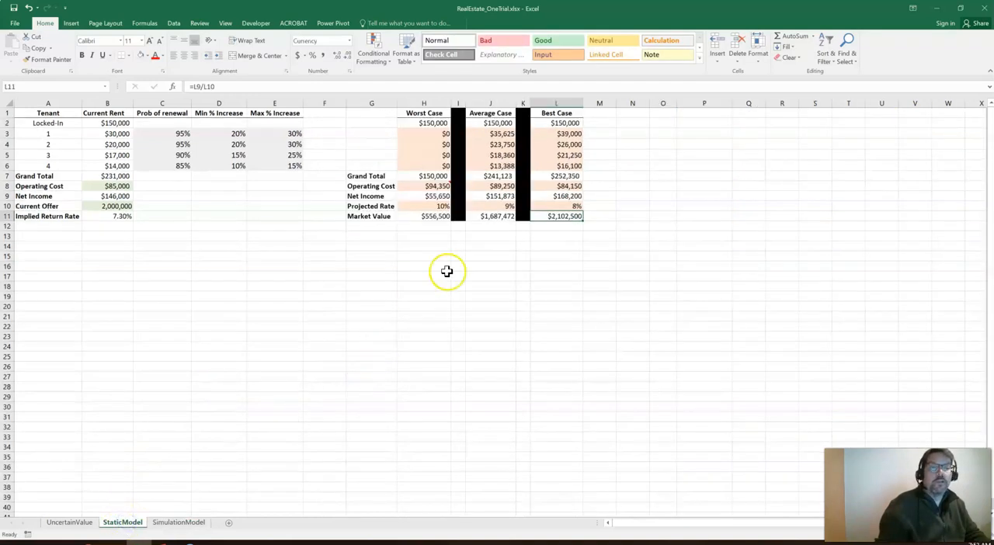
pyautogui.click(486, 219)
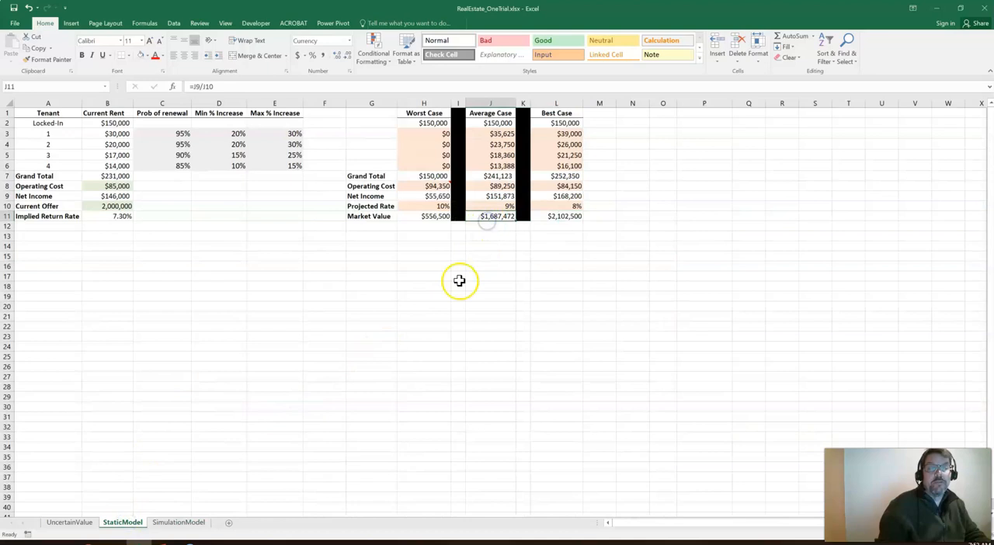
pyautogui.click(193, 522)
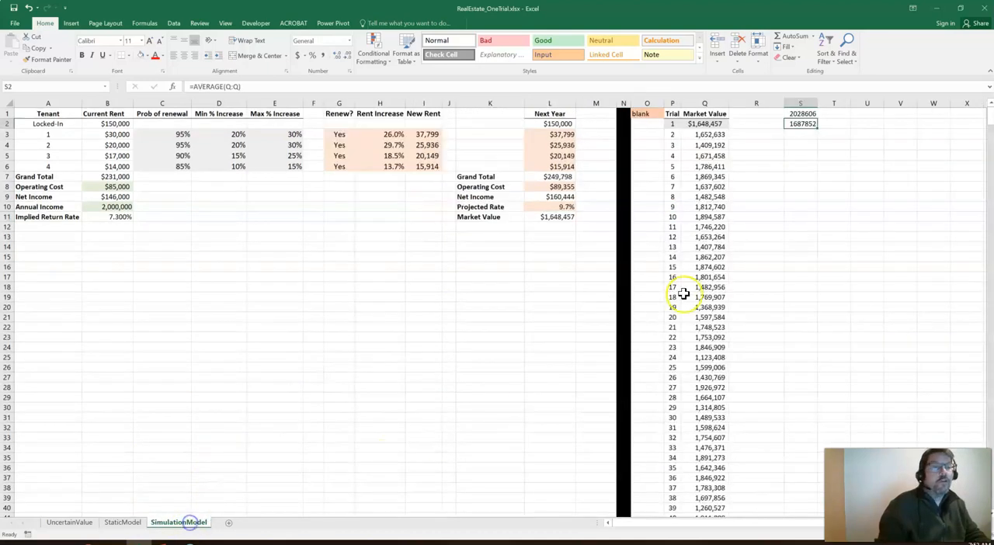
# Format S2 and S1 with thousands separators and no decimals, and compare the maximum with the StaticModel sheet's Best Case market value
pyautogui.click(323, 55)
pyautogui.click(339, 56)
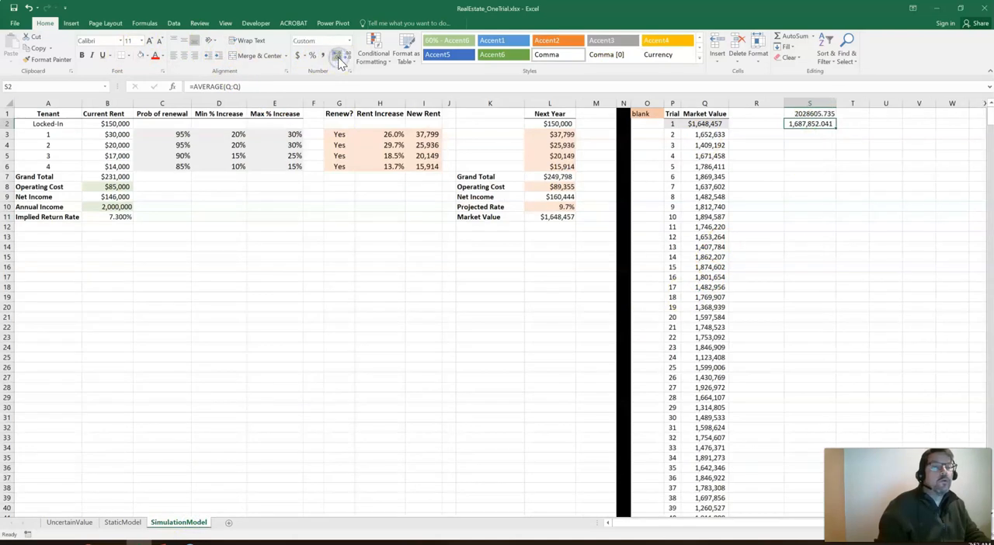
pyautogui.click(349, 56)
pyautogui.click(348, 57)
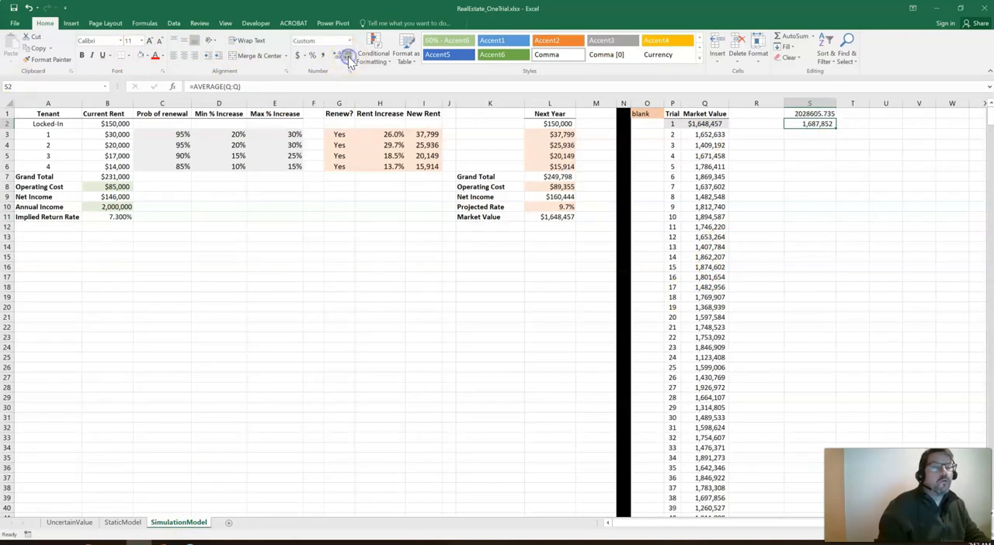
pyautogui.click(809, 114)
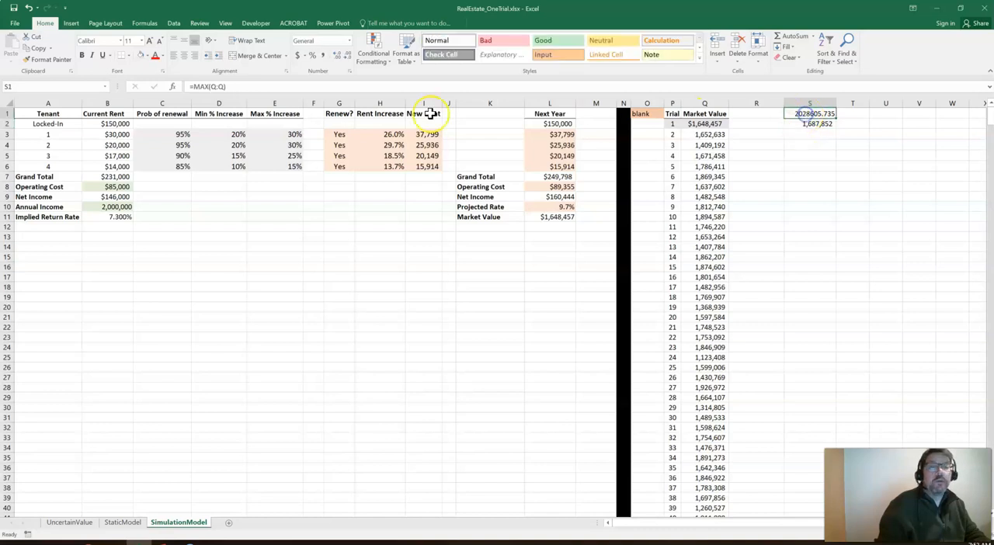
pyautogui.click(322, 56)
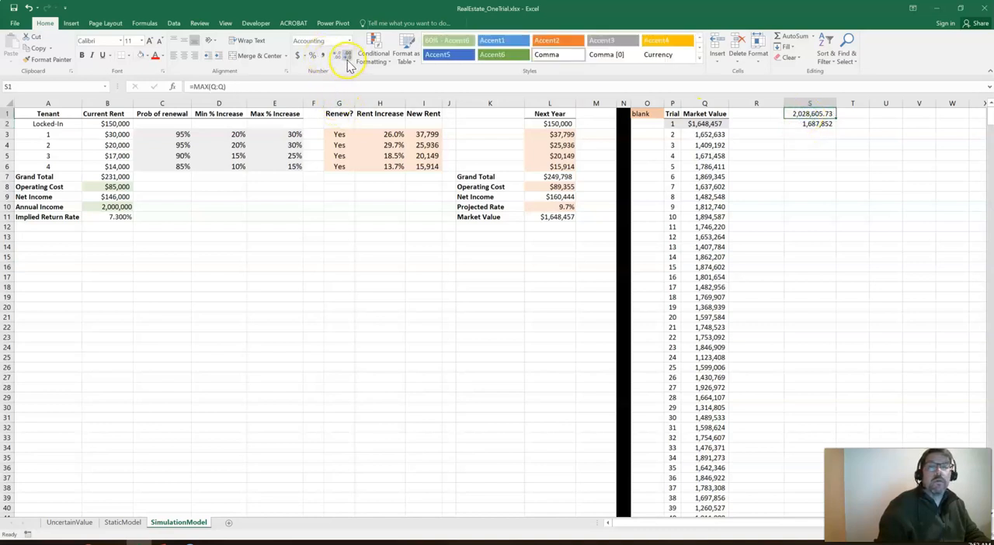
pyautogui.click(123, 522)
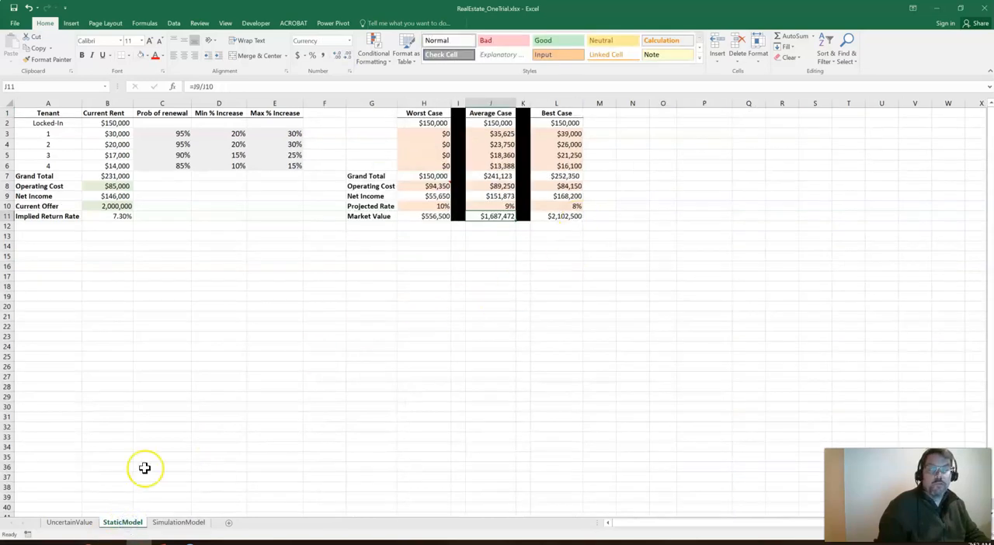
pyautogui.click(173, 528)
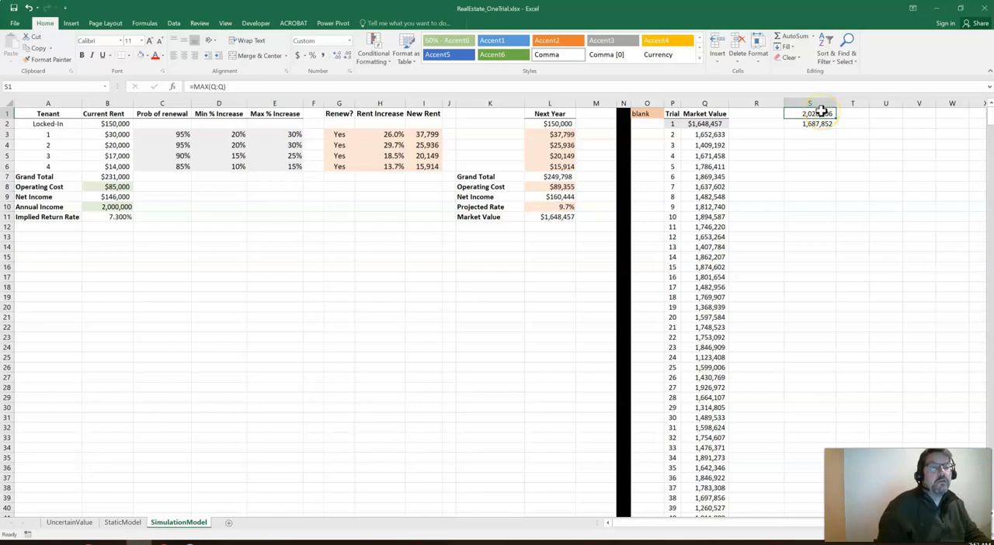
# Calculate the lowest simulated market value in S3 with =MIN(Q:Q) and format it with thousands separators and no decimals
pyautogui.click(820, 134)
pyautogui.write('=')
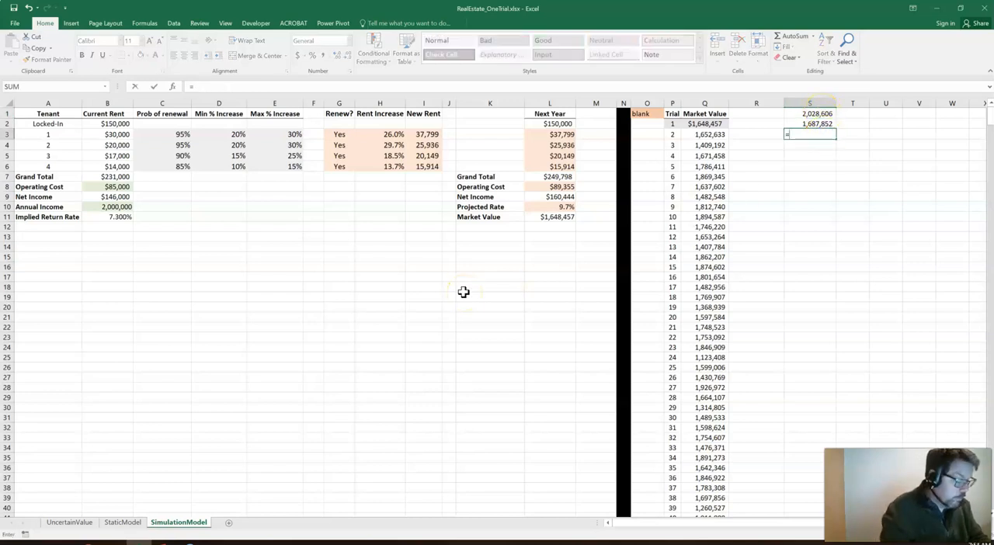
pyautogui.write('min(')
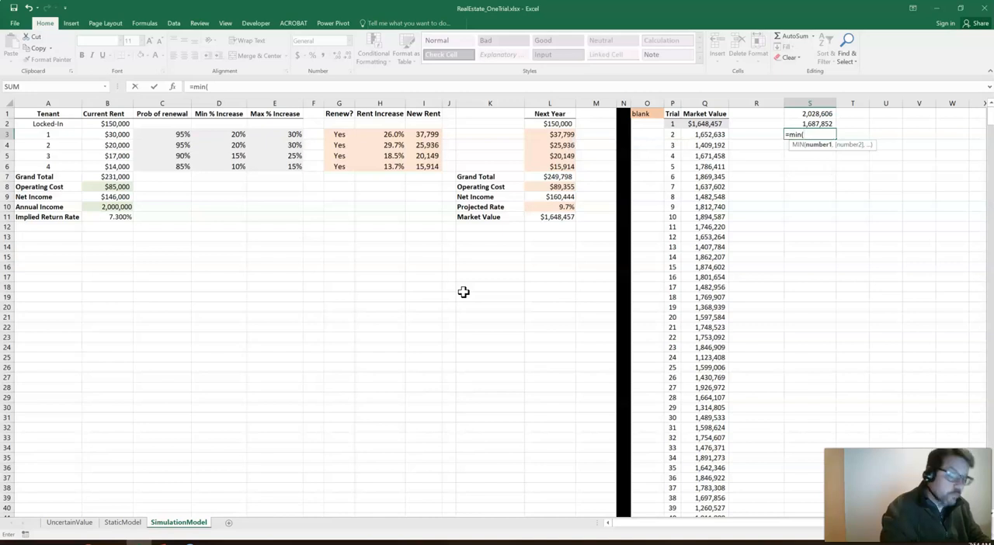
pyautogui.write('q:q)')
pyautogui.press('Return')
pyautogui.press('Up')
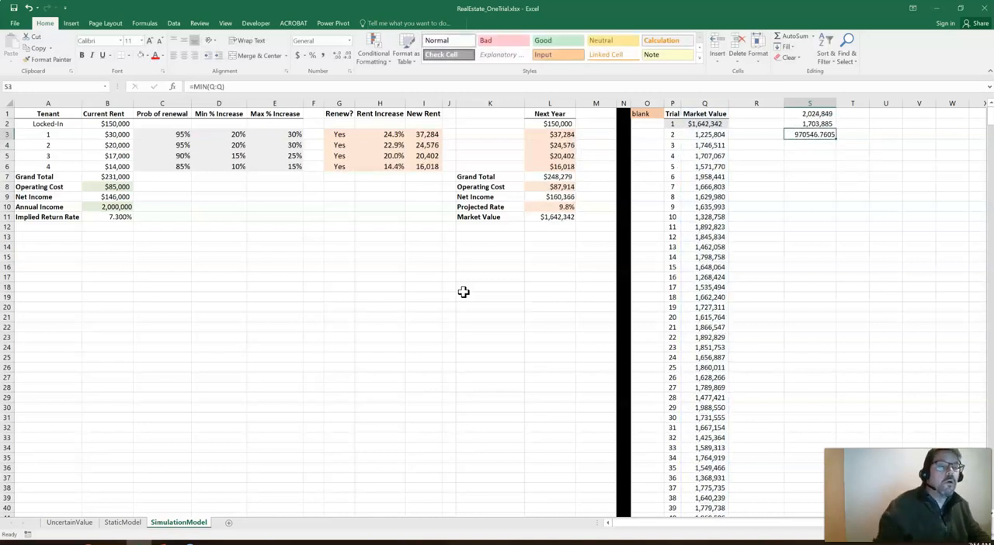
pyautogui.click(322, 56)
pyautogui.click(347, 59)
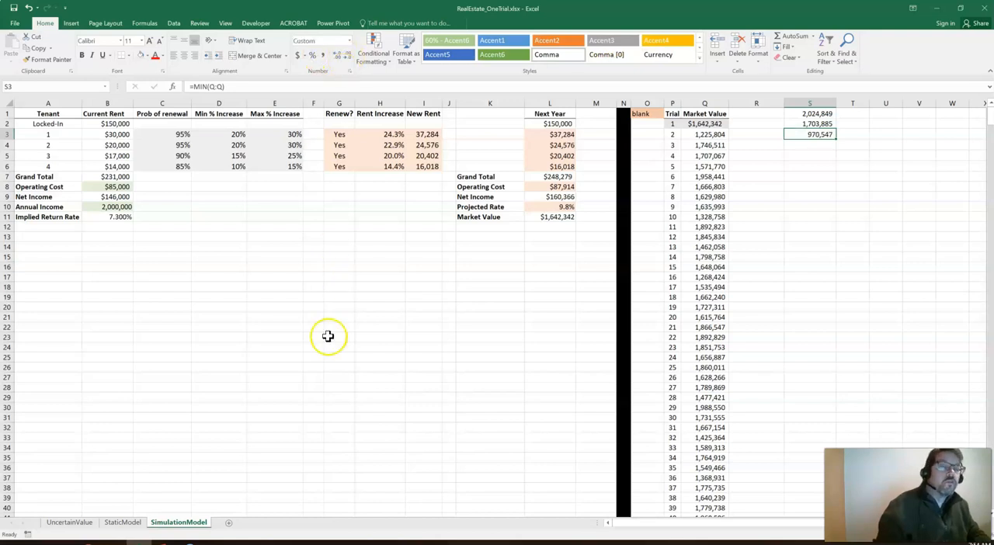
# Compare the simulated minimum with the StaticModel sheet's Worst Case market value and review the summary figures in S1:S3
pyautogui.click(116, 522)
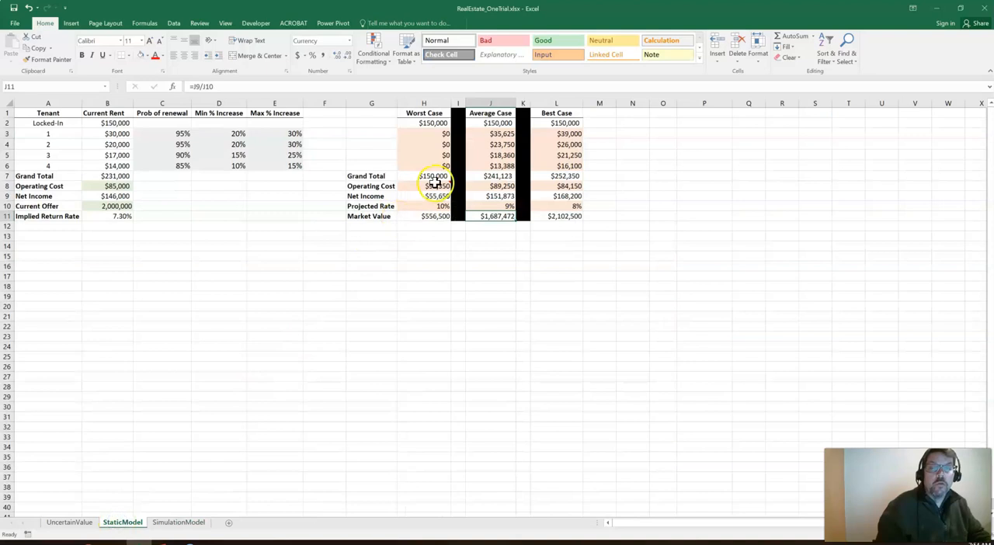
pyautogui.click(409, 215)
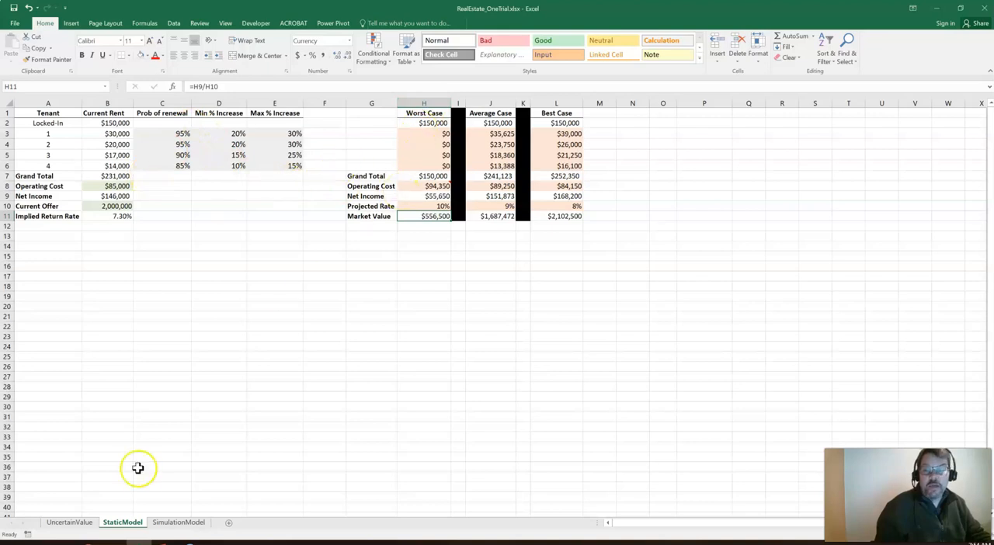
pyautogui.click(161, 522)
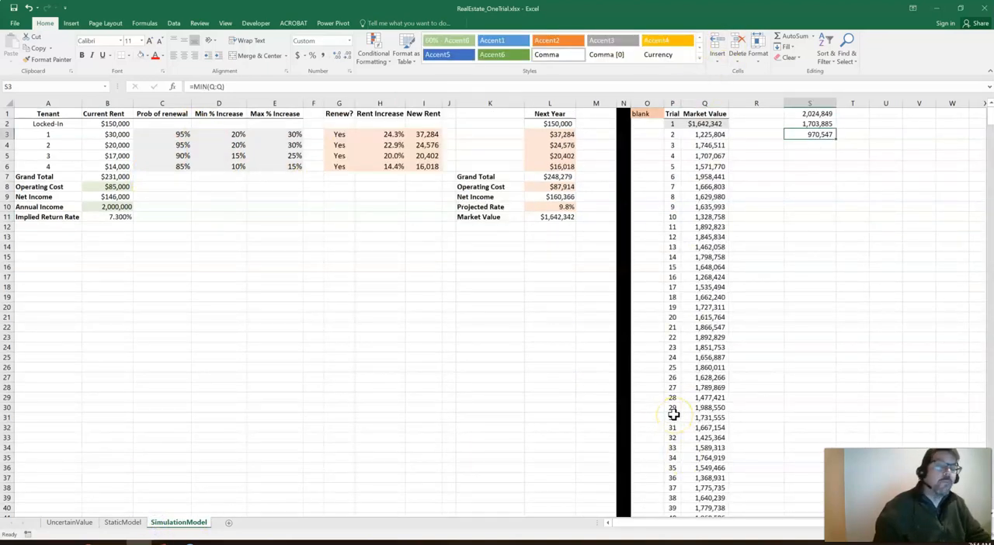
pyautogui.click(789, 196)
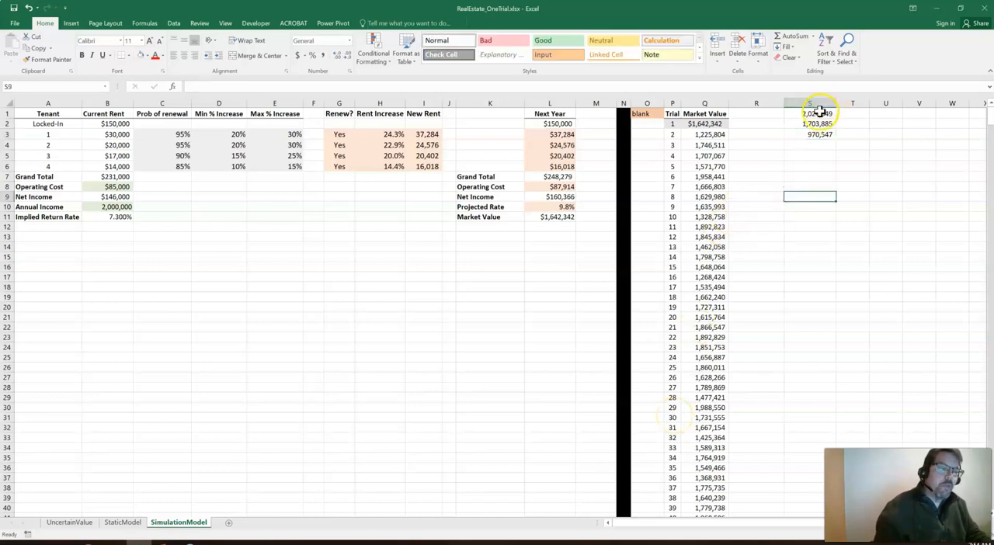
pyautogui.moveTo(816, 114); pyautogui.dragTo(818, 139)
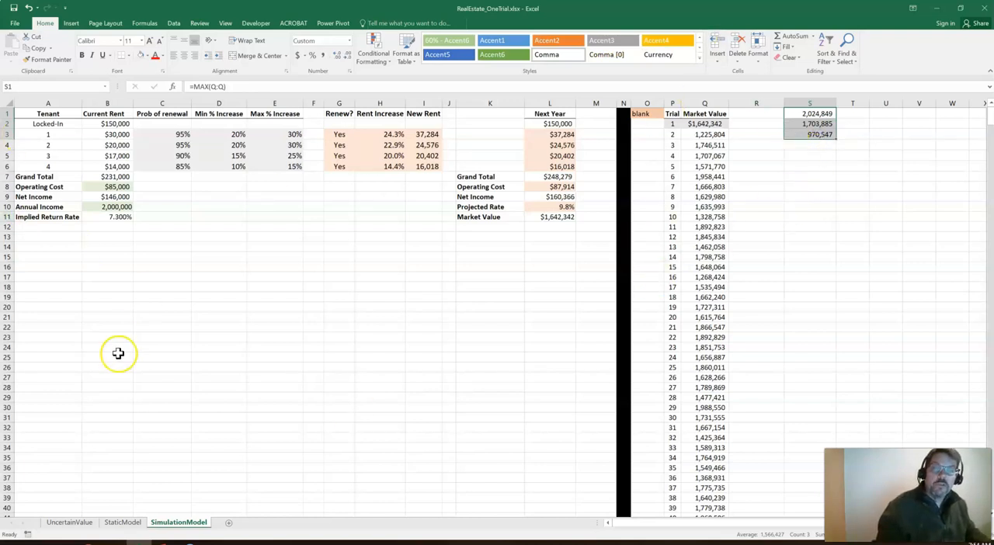
pyautogui.click(144, 356)
pyautogui.click(142, 360)
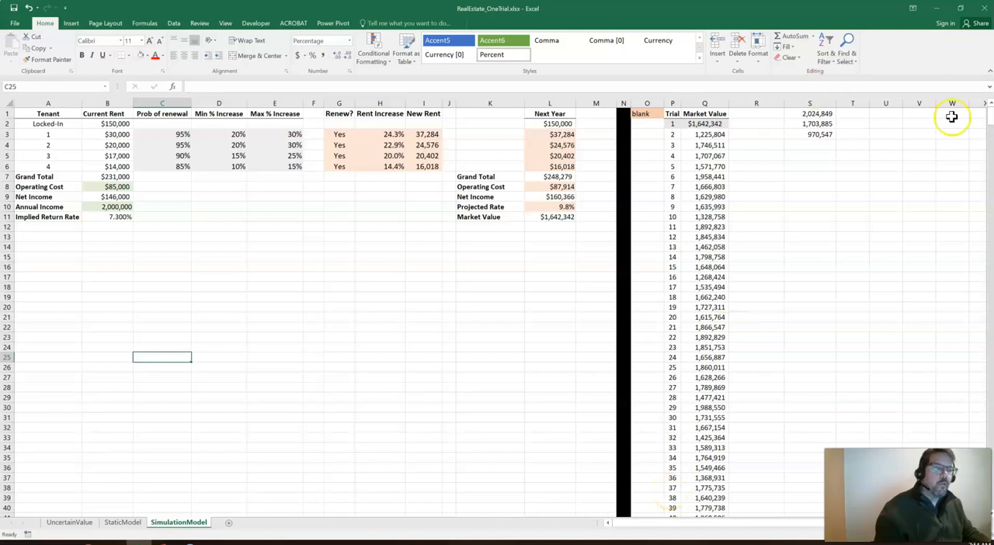
pyautogui.click(549, 228)
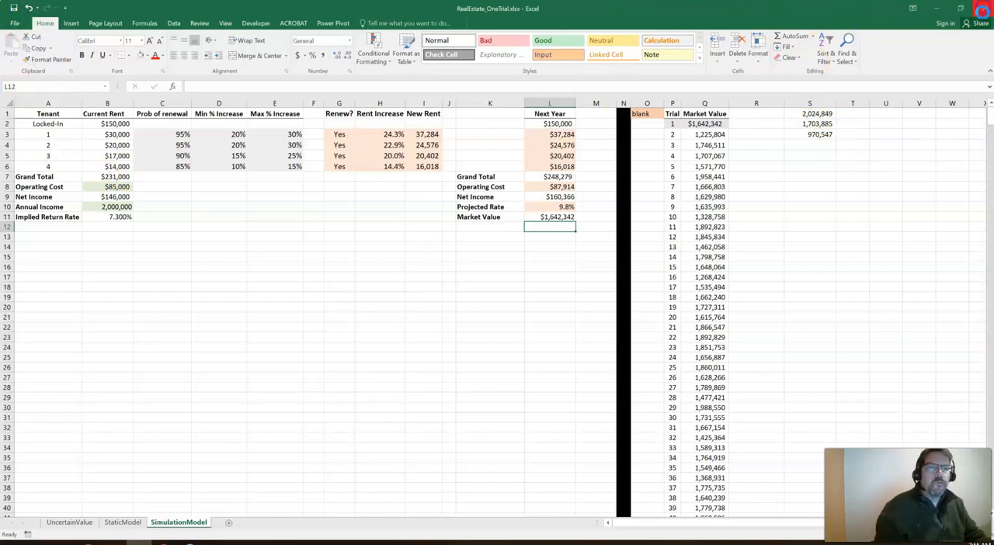
# Close the real estate workbook and open TrivTrainingSimulation_ManyTrials.xlsx from the TempDay03 folder, moving to the start of the Profitability sheet's row 13
pyautogui.click(982, 10)
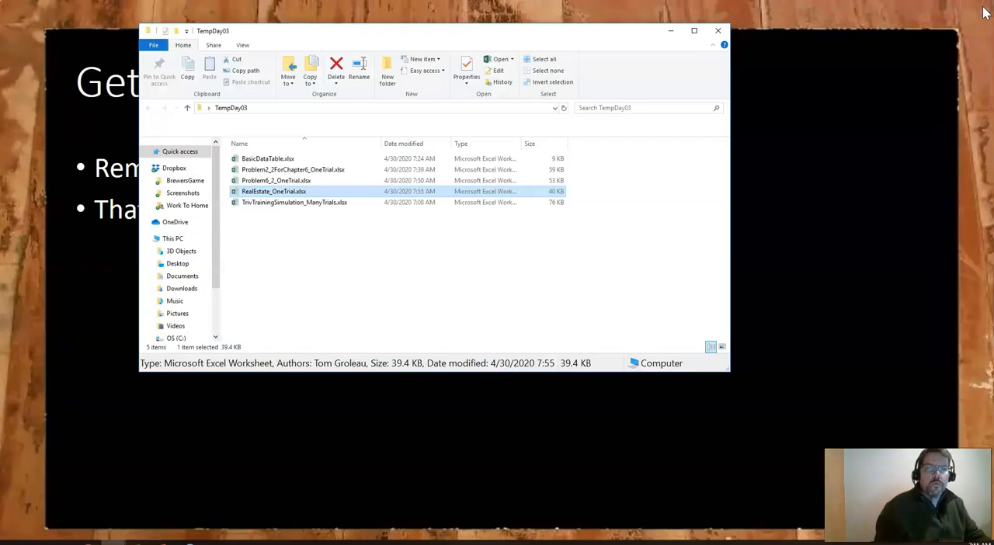
pyautogui.click(281, 203)
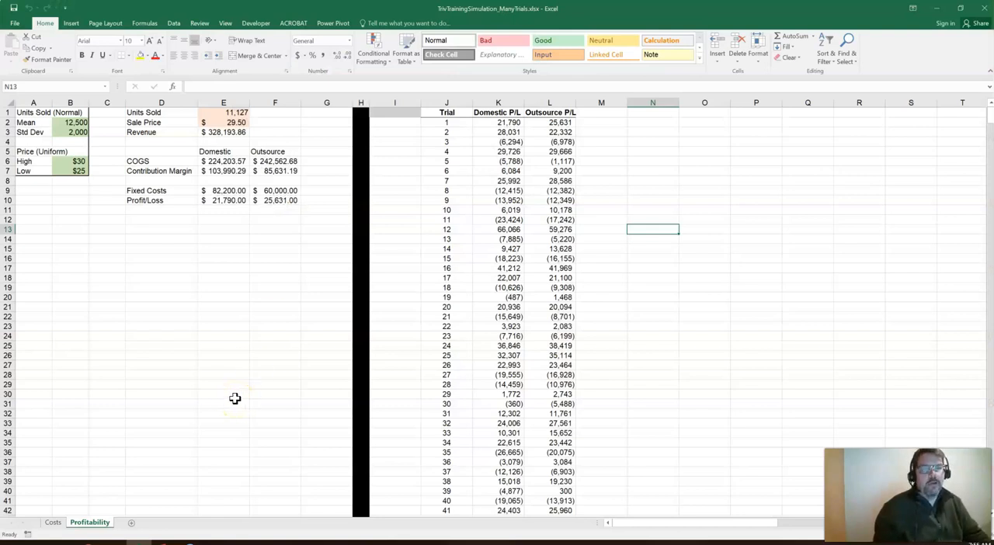
pyautogui.press('Left')
pyautogui.press('Left')
pyautogui.press('Left')
pyautogui.press('Left')
pyautogui.press('Left')
pyautogui.press('Left')
pyautogui.press('Left')
pyautogui.press('Left')
pyautogui.press('Left')
pyautogui.press('Left')
pyautogui.press('Left')
pyautogui.press('Left')
pyautogui.press('Left')
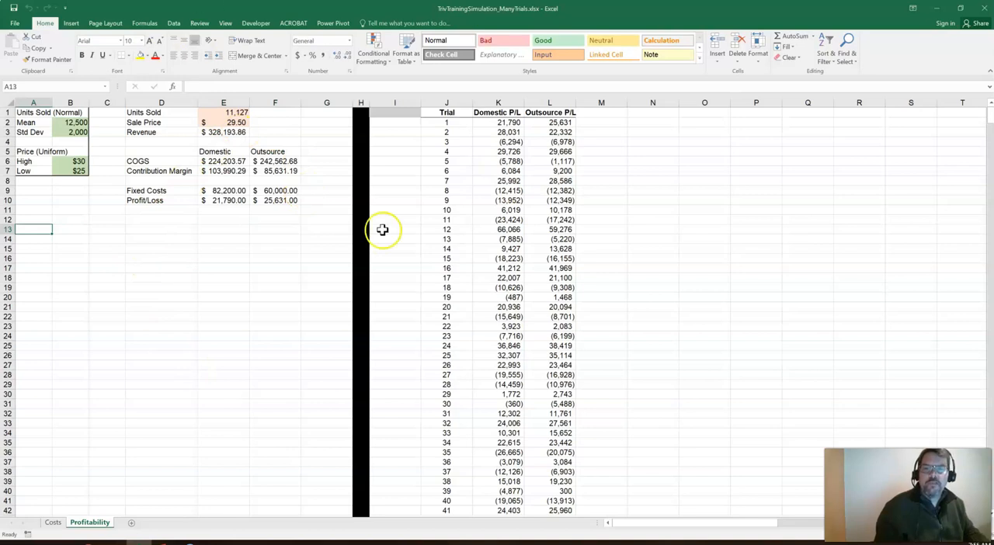
# Review the Units Sold and Sale Price inputs on the Profitability sheet and the cost figures on the Costs sheet
pyautogui.click(220, 113)
pyautogui.click(218, 123)
pyautogui.click(174, 258)
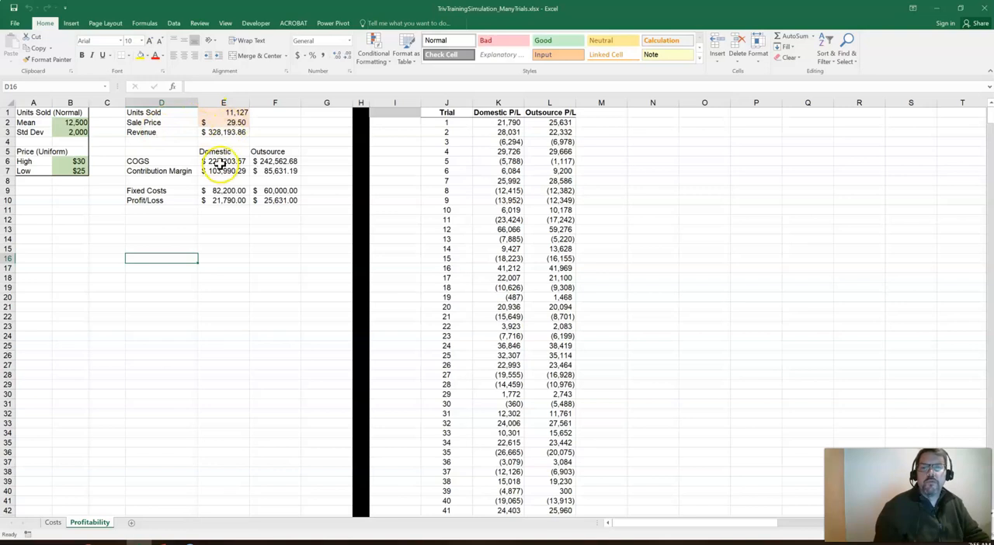
pyautogui.click(55, 523)
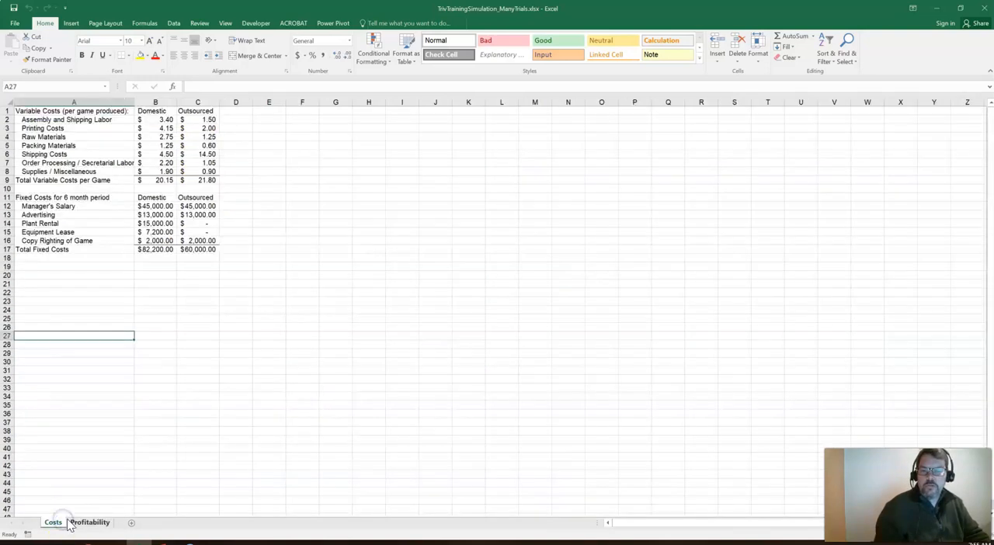
pyautogui.click(89, 523)
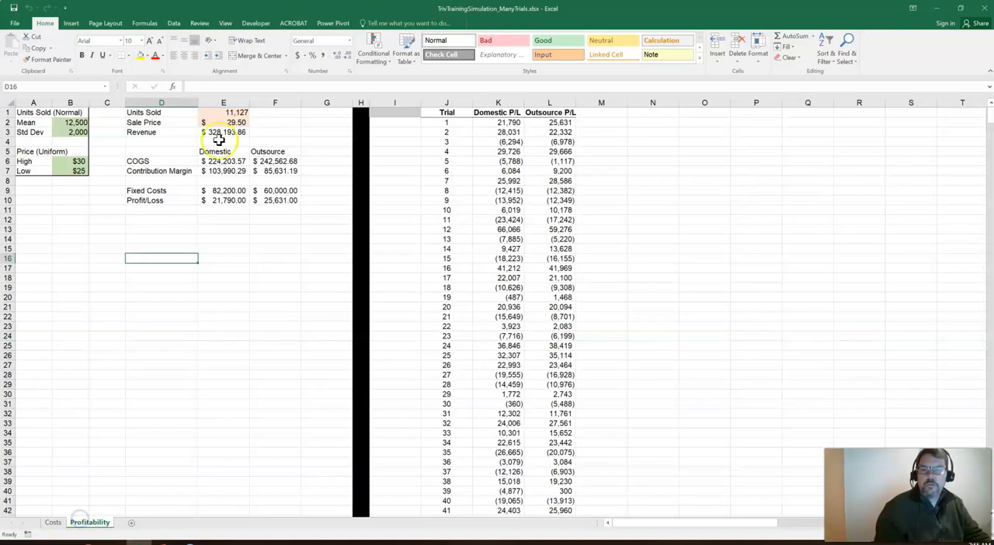
# Shade the first trial row J2:L2 on the Profitability sheet with a light gray fill
pyautogui.click(439, 125)
pyautogui.moveTo(439, 124); pyautogui.dragTo(547, 122)
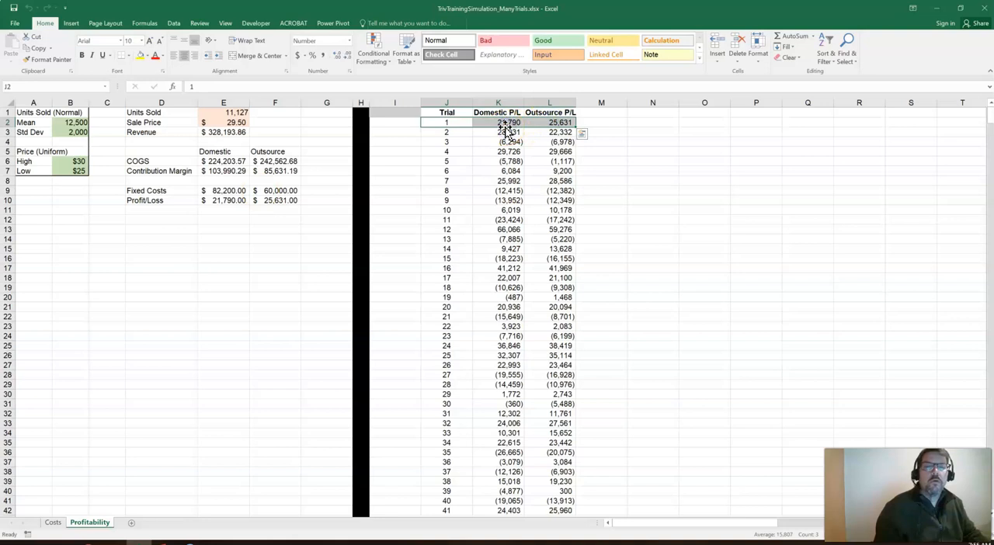
pyautogui.press('Right')
pyautogui.press('Right')
pyautogui.press('Left')
pyautogui.press('Left')
pyautogui.hotkey('shift', 'Right')
pyautogui.hotkey('shift', 'Right')
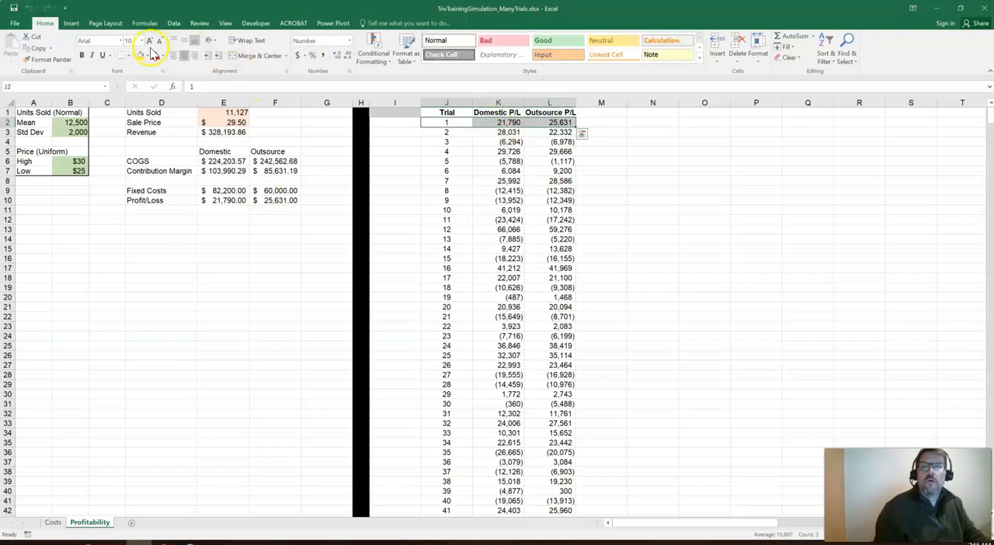
pyautogui.click(149, 57)
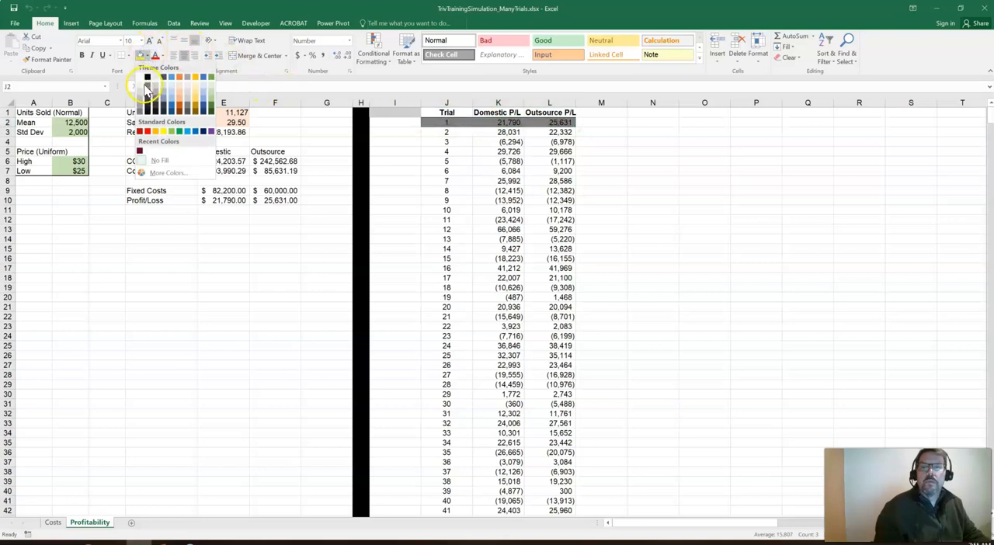
pyautogui.click(143, 87)
pyautogui.click(595, 161)
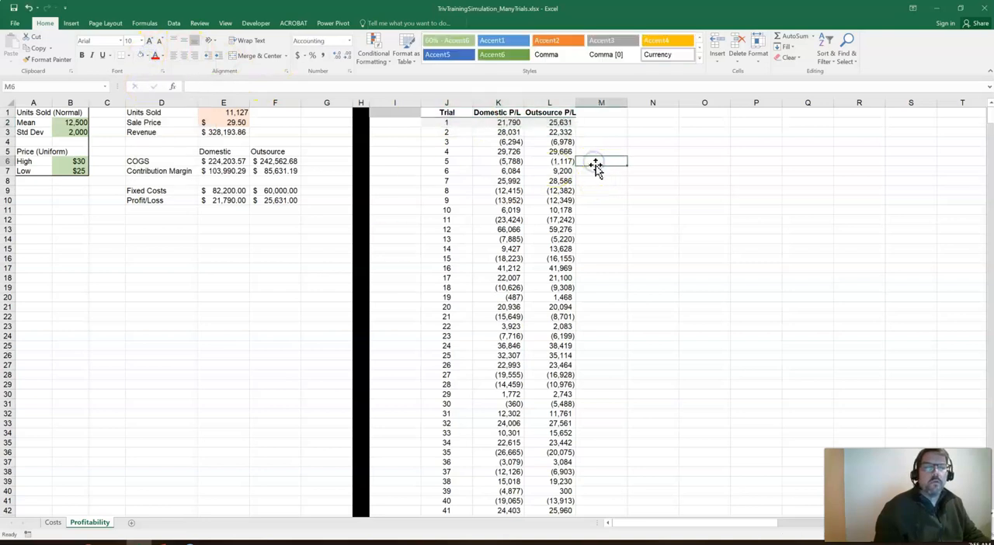
# Check how far the trial numbers in column J run and return to the Trial heading
pyautogui.click(449, 198)
pyautogui.hotkey('ctrl', 'Down')
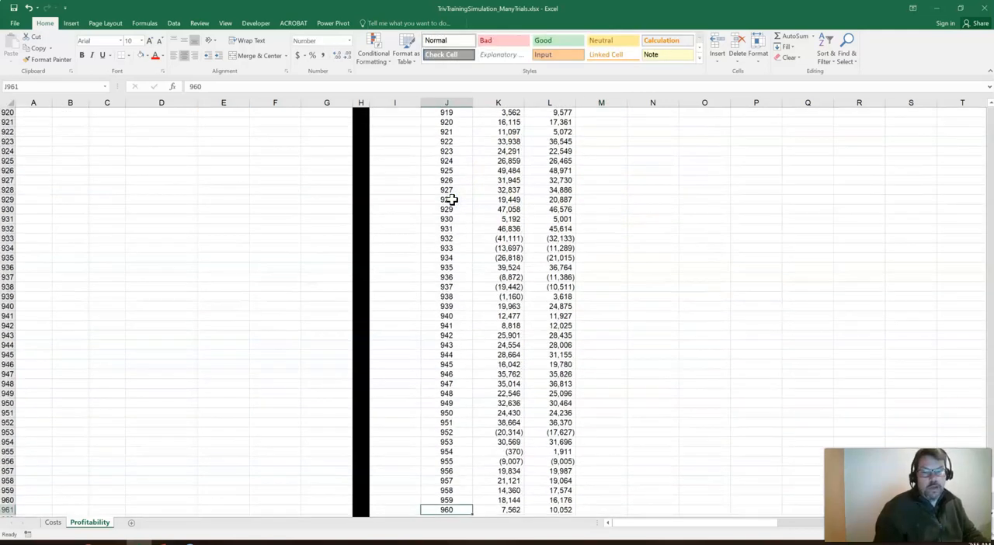
pyautogui.hotkey('ctrl', 'Up')
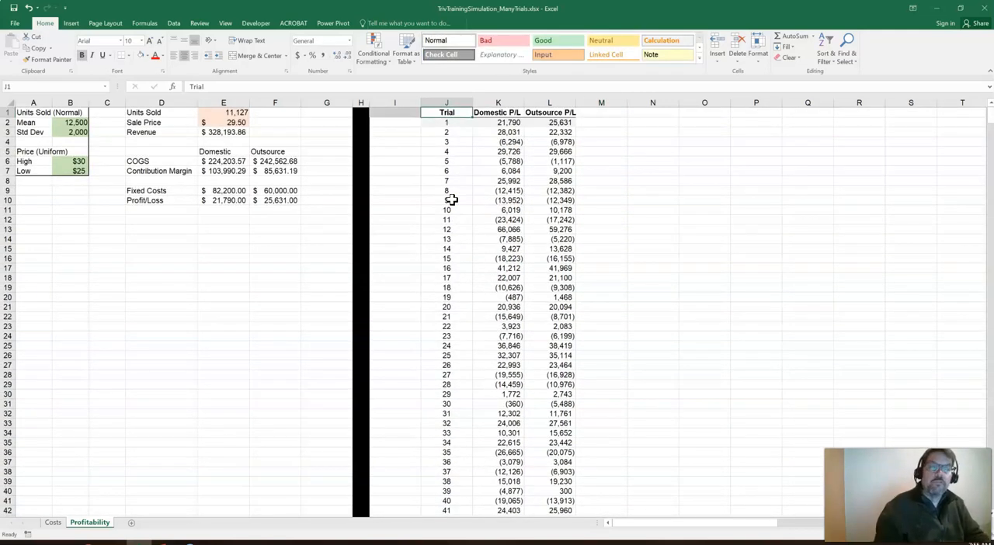